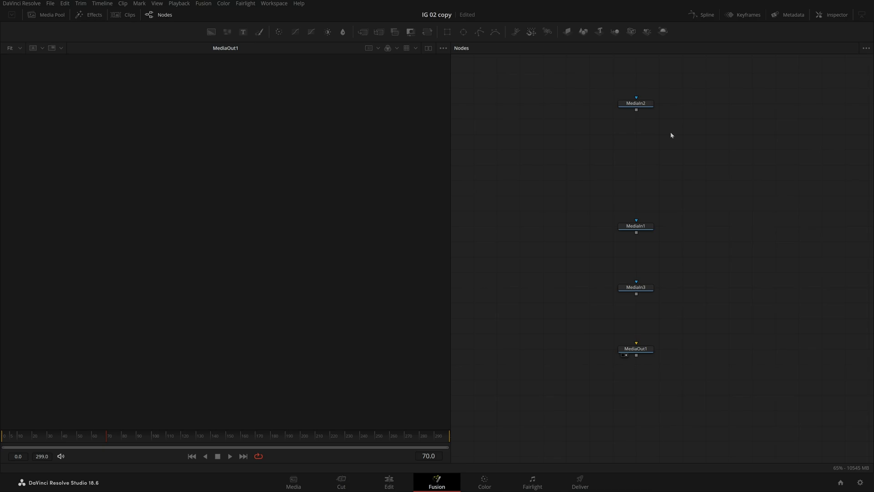
Show MediaIn2 in the viewer and examine the borders of the leather texture image.
drag(646, 104, 264, 206)
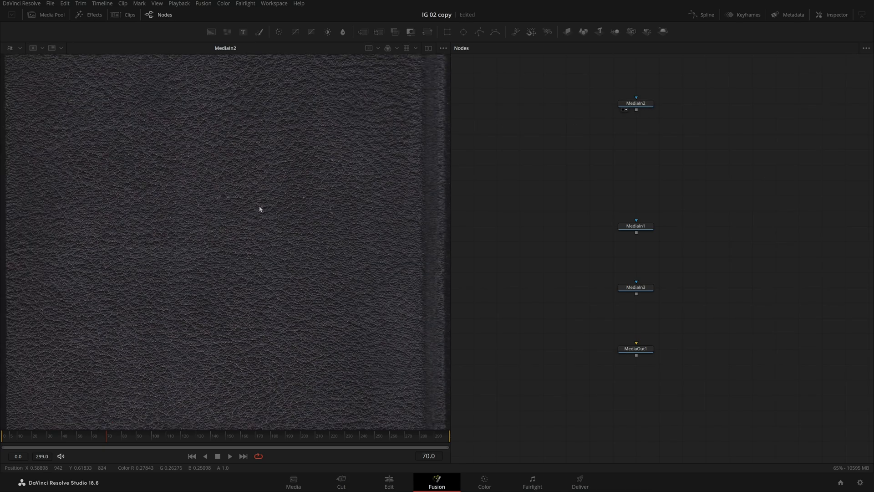
scroll(274, 199, down, 2)
key(ctrl+f)
scroll(428, 160, up, 1)
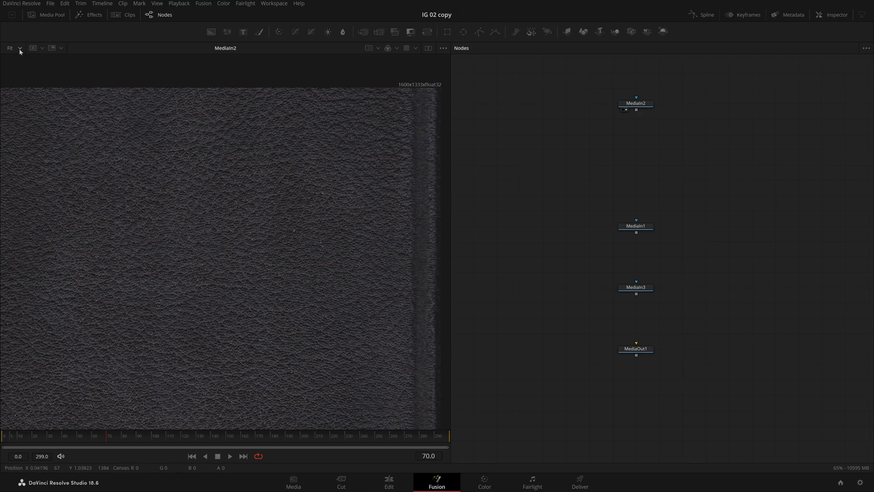
click(20, 48)
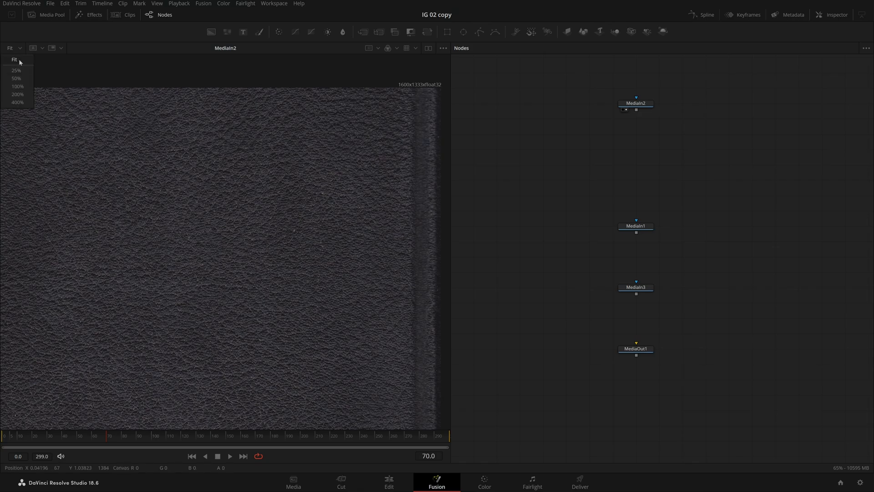
click(19, 59)
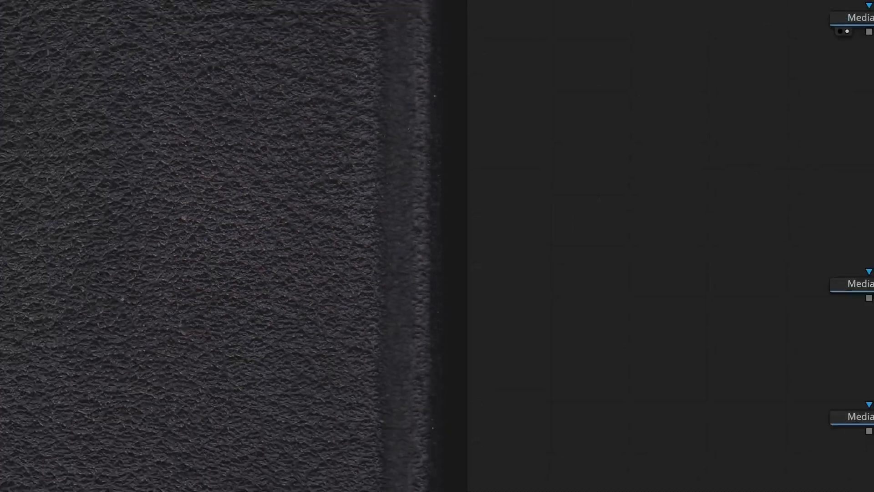
click(860, 479)
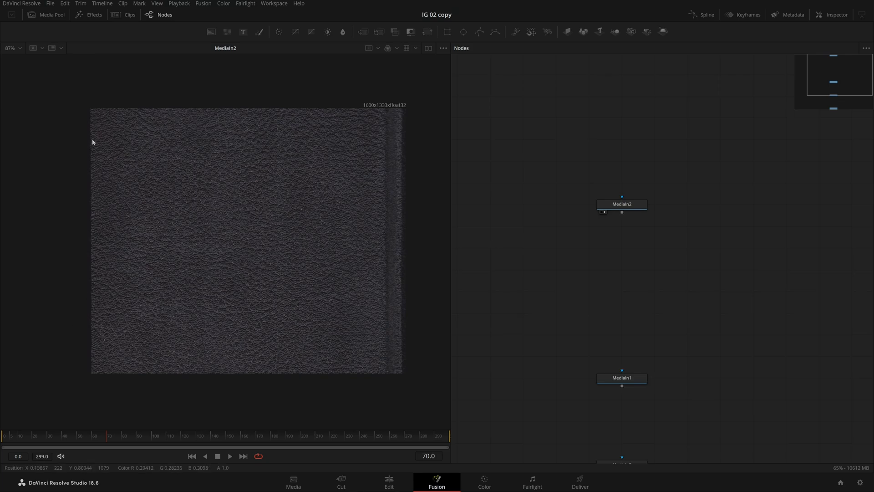
drag(68, 97, 425, 409)
drag(408, 367, 62, 69)
Add a Transform node after MediaIn2 and merge a new Background node with its output.
drag(626, 208, 392, 214)
key(t)
key(shift+space)
text(bg)
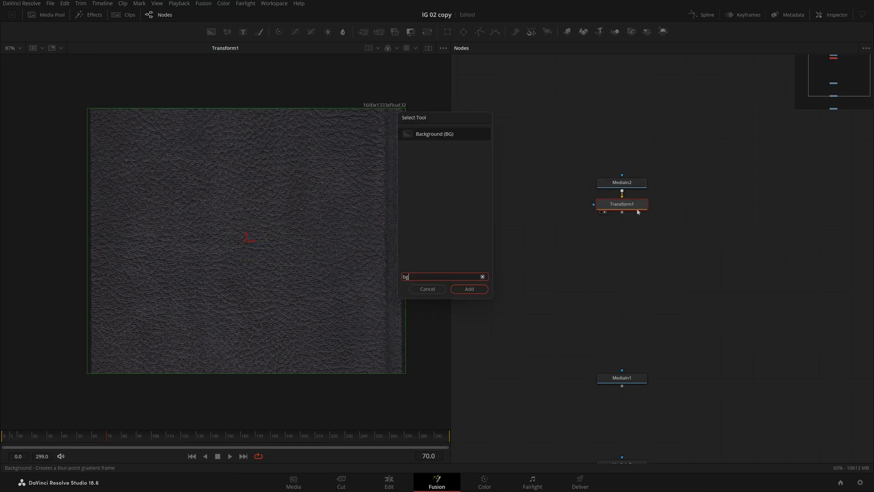
key(Return)
drag(683, 205, 622, 227)
drag(689, 182, 723, 222)
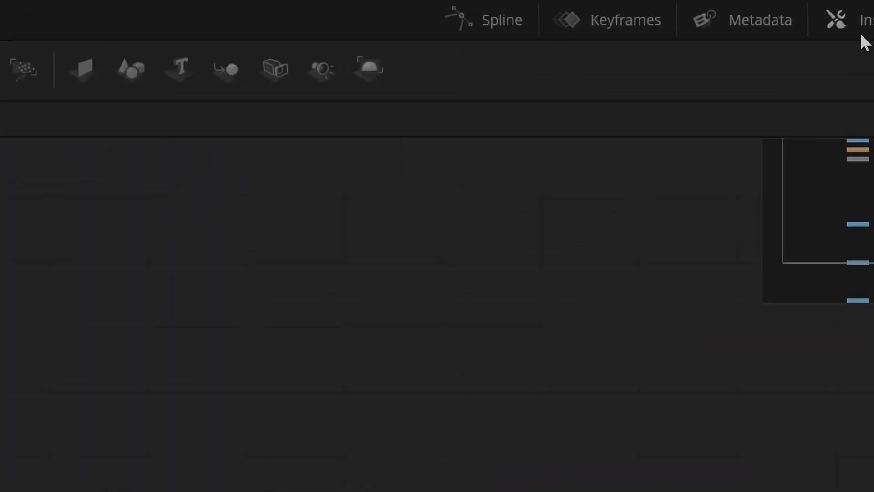
Show the Inspector and swap Merge1's foreground and background inputs so the leather sits over the Background.
click(838, 22)
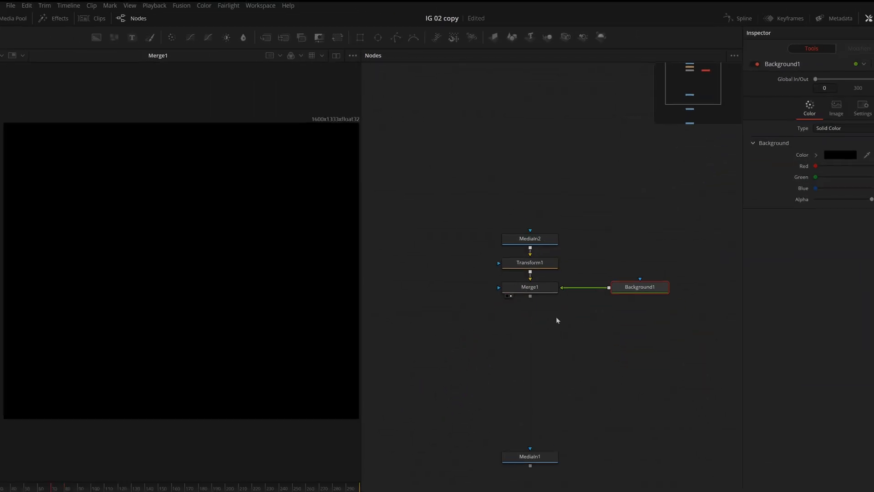
click(557, 320)
click(295, 233)
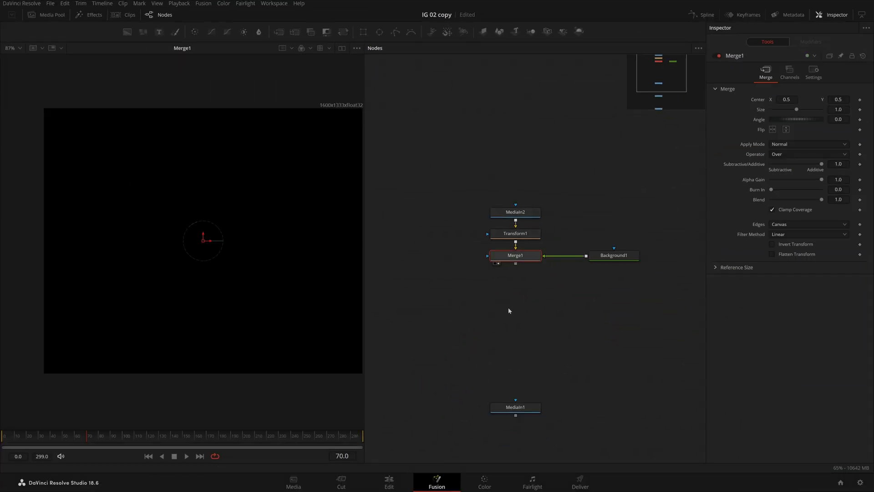
click(526, 346)
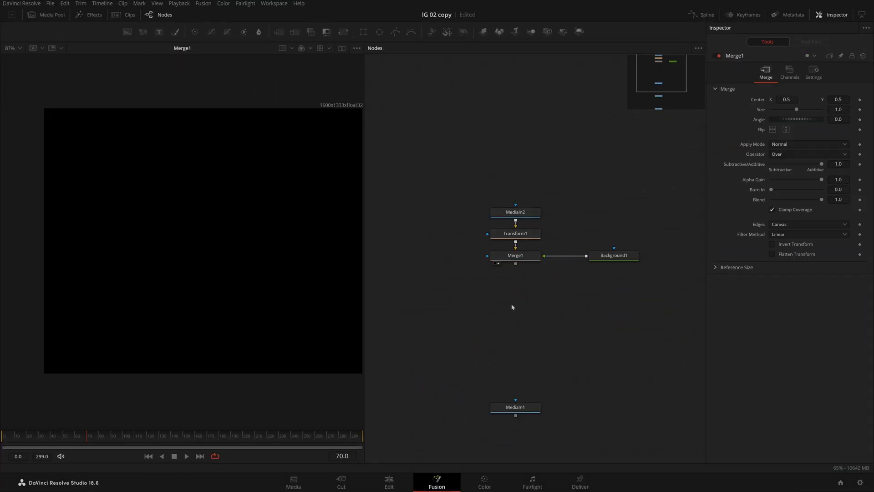
click(529, 260)
key(ctrl+t)
scroll(304, 241, down, 4)
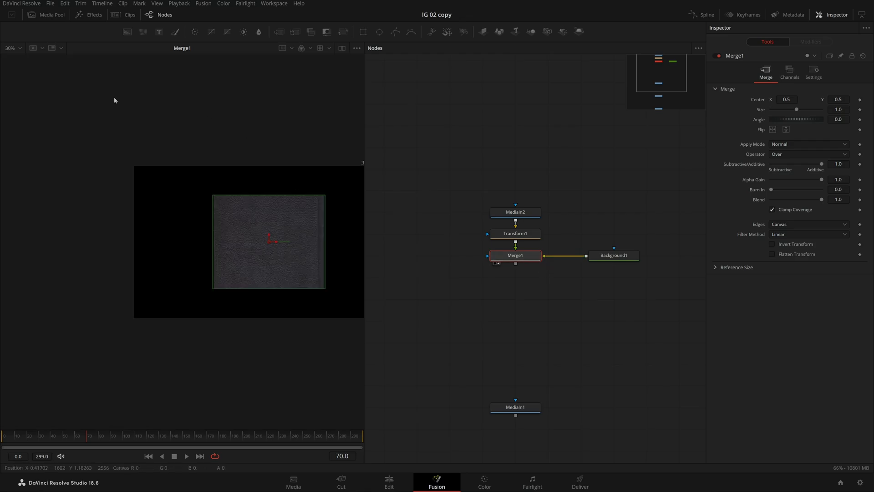
key(ctrl+f)
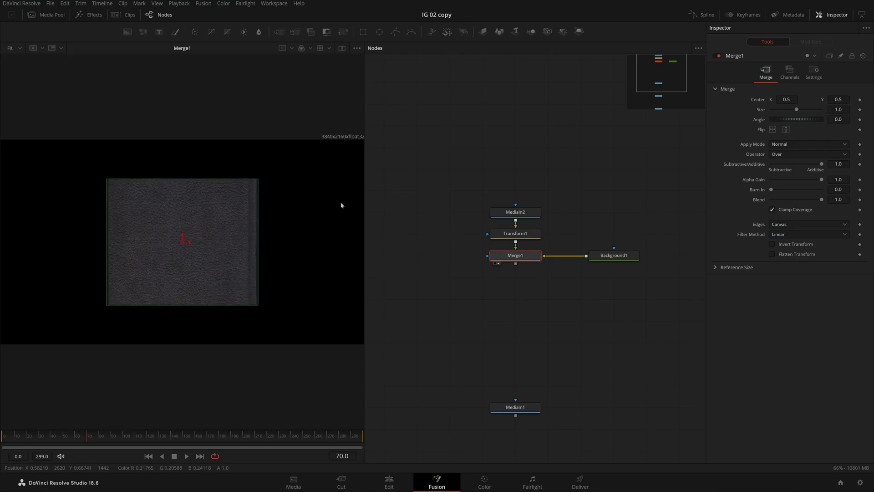
Widen the viewer area and delete the Transform1 node between MediaIn2 and Merge1.
drag(364, 205, 416, 204)
drag(546, 219, 615, 241)
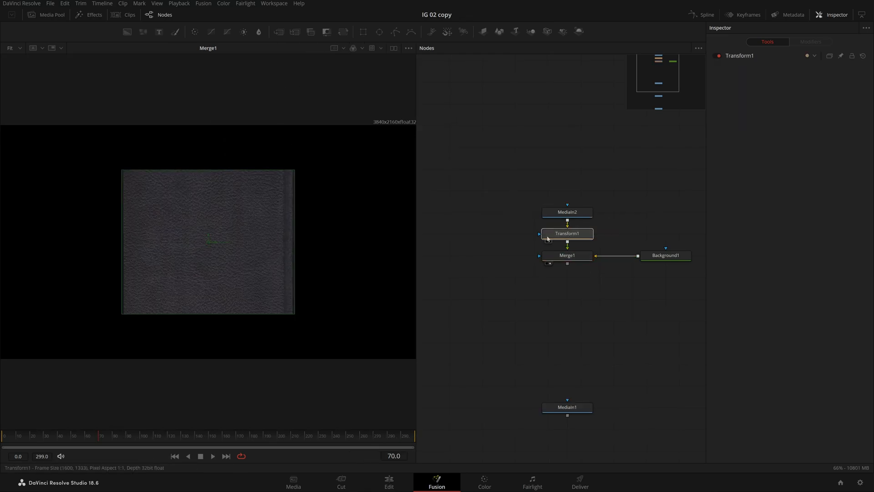
key(Delete)
Tile the leather across the frame in Merge1 with an angle of -90, Wrap edges and a size of 1.386.
click(573, 258)
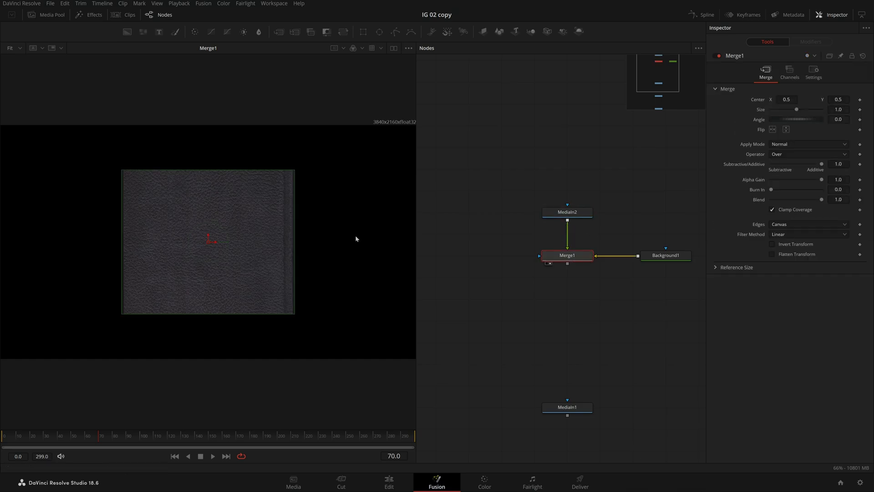
drag(838, 120, 802, 119)
text(-90)
key(Tab)
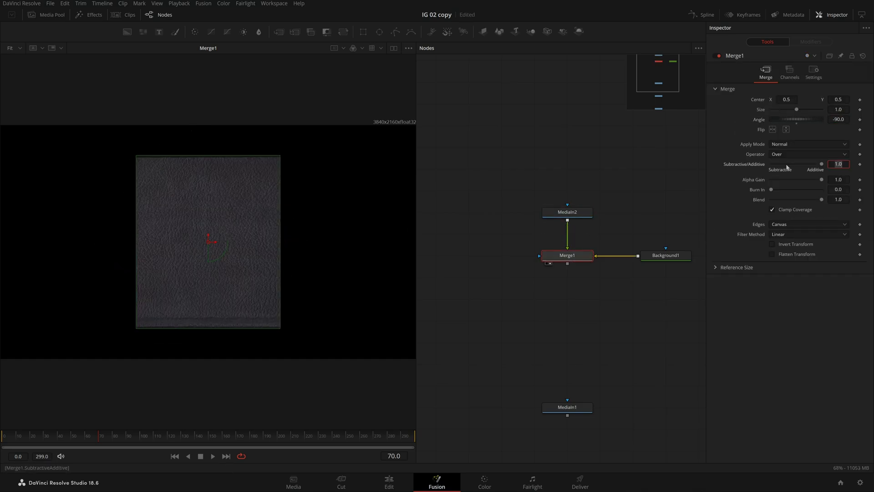
click(806, 225)
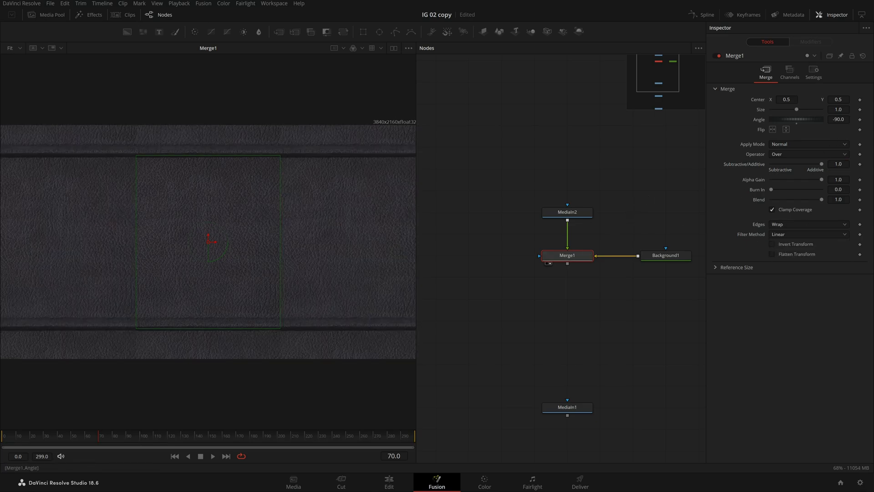
drag(838, 109, 857, 109)
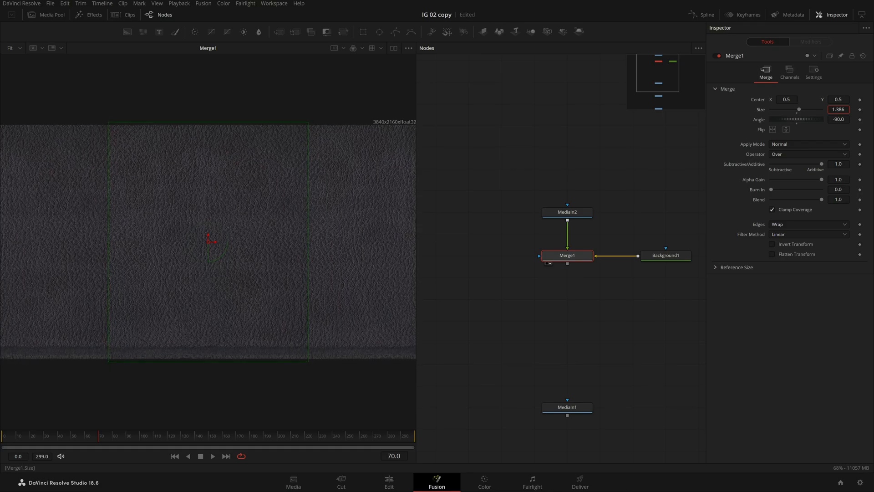
click(580, 132)
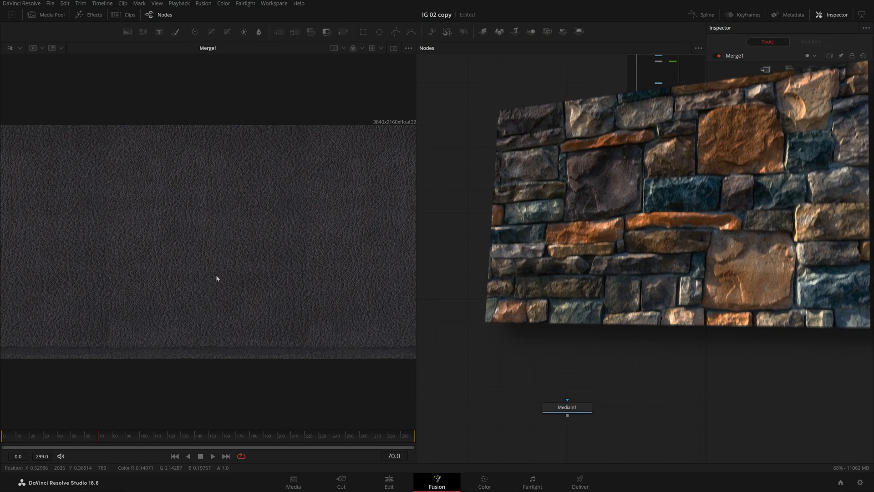
Compare the original MediaIn2 texture with the tiled Merge1 output in the viewer.
drag(567, 220, 453, 113)
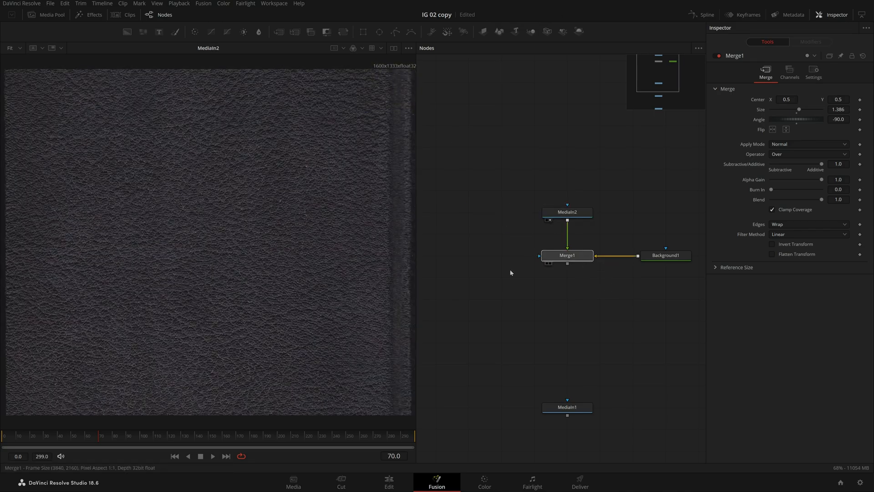
key(2)
drag(371, 106, 411, 148)
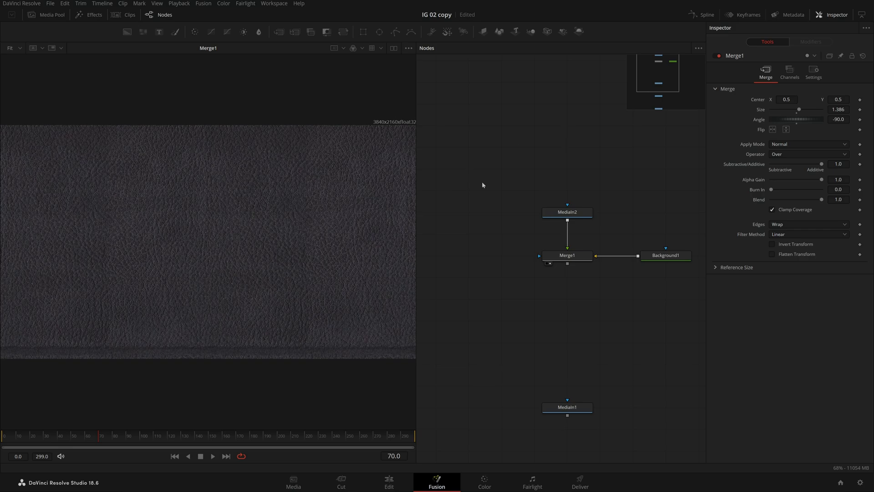
Add a Paint node after Merge1 and set its multistroke apply mode to Clone.
click(558, 258)
key(shift+space)
text(pain)
key(Return)
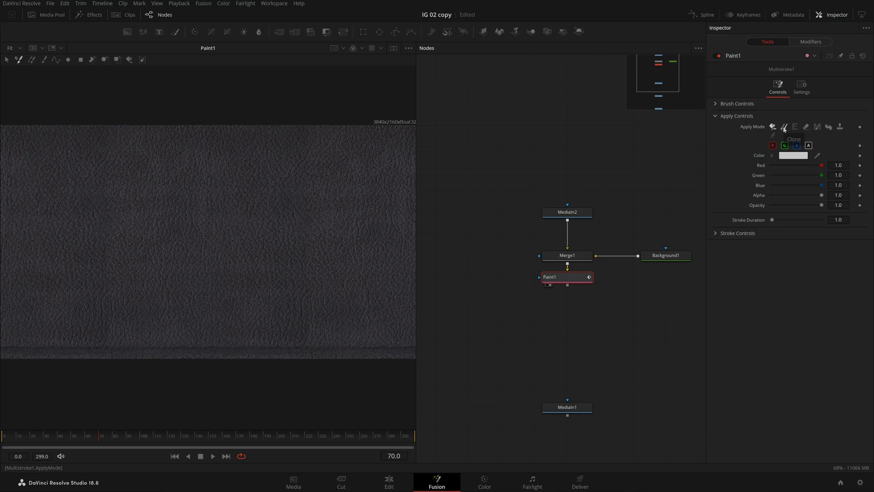
click(784, 127)
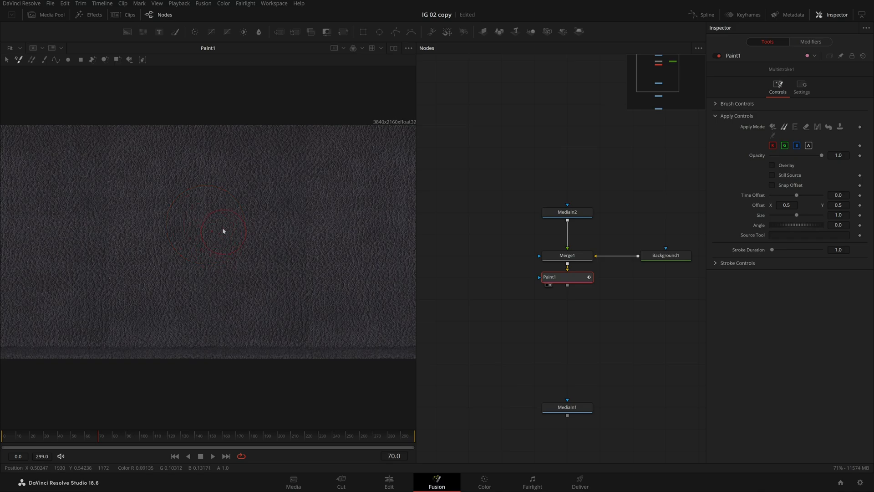
Clone clean leather areas over the visible vertical seams between the texture tiles.
alt+click(214, 188)
scroll(212, 191, up, 4)
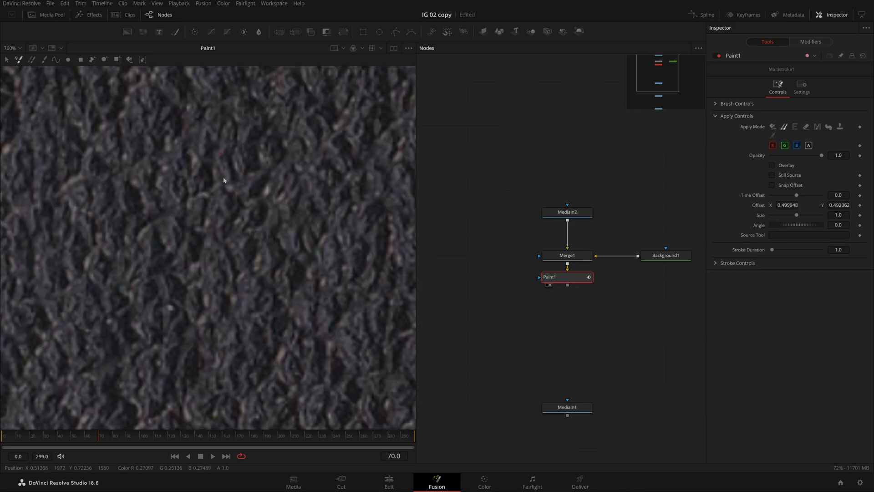
scroll(224, 180, down, 6)
scroll(223, 176, down, 2)
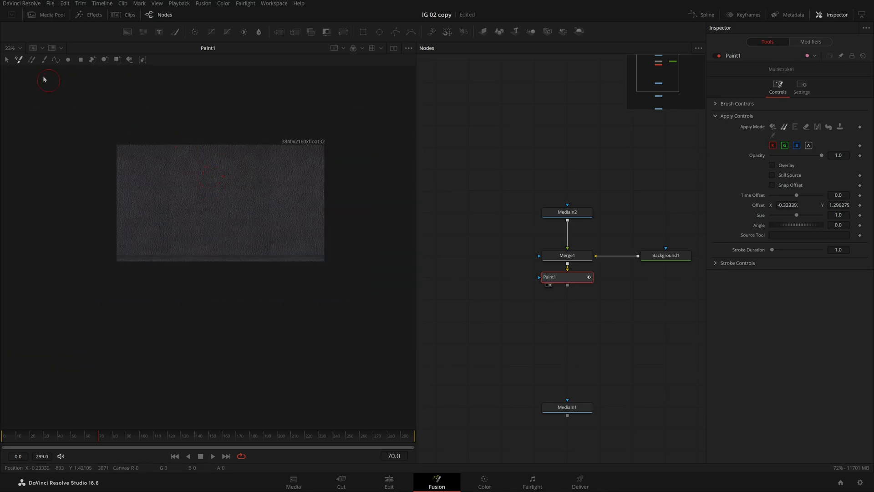
click(20, 47)
click(14, 59)
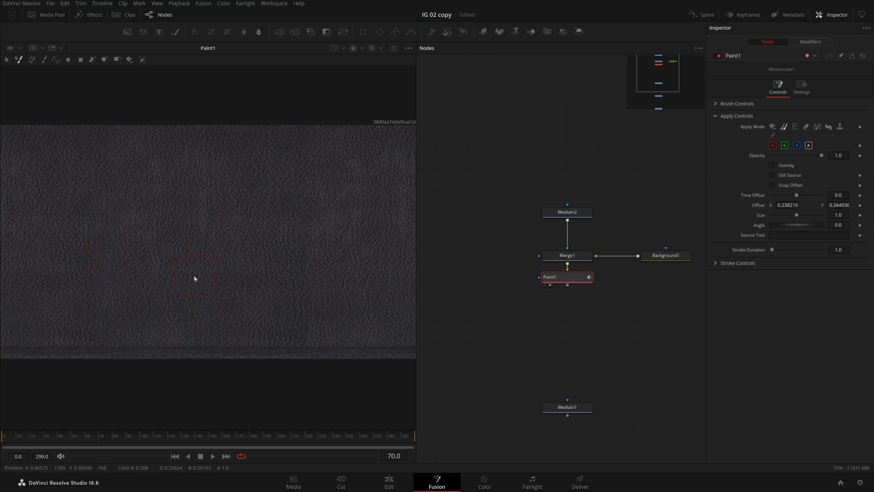
alt+click(176, 284)
drag(304, 316, 305, 249)
alt+click(196, 318)
alt+click(229, 147)
alt+click(138, 331)
click(531, 370)
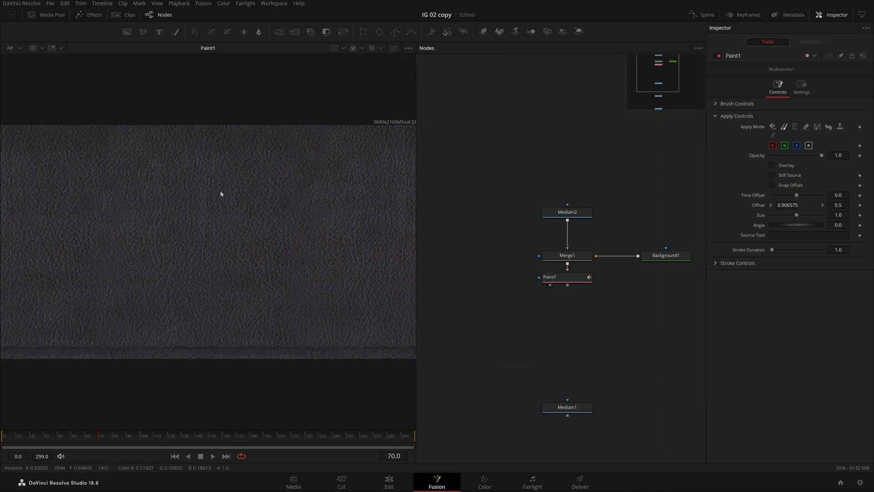
click(545, 279)
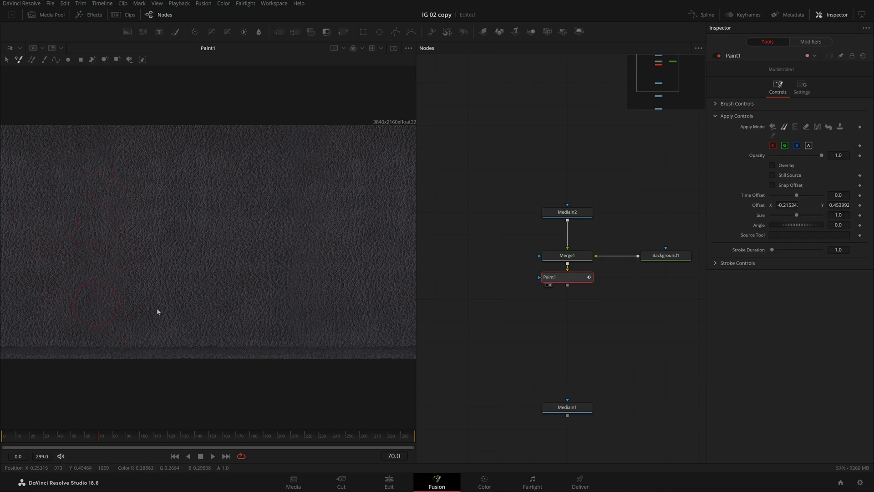
click(504, 353)
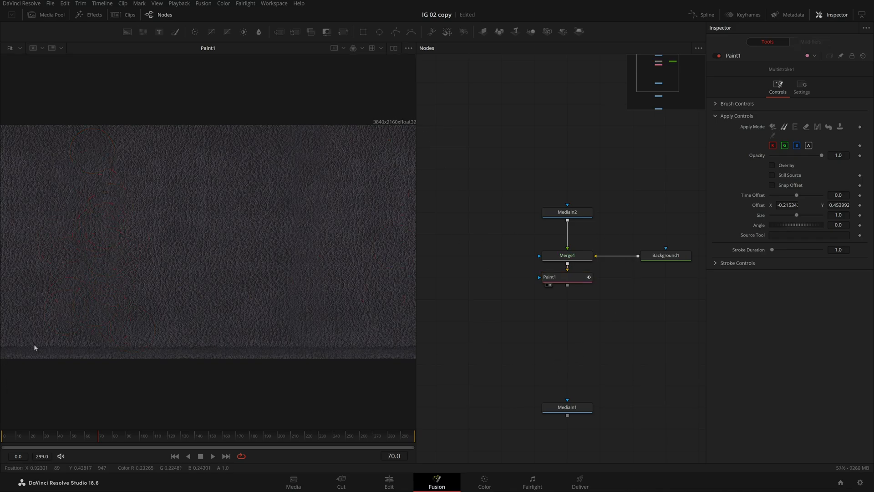
Save the retouched, tiled leather texture in the viewer as an image.
scroll(276, 228, down, 2)
key(ctrl+f)
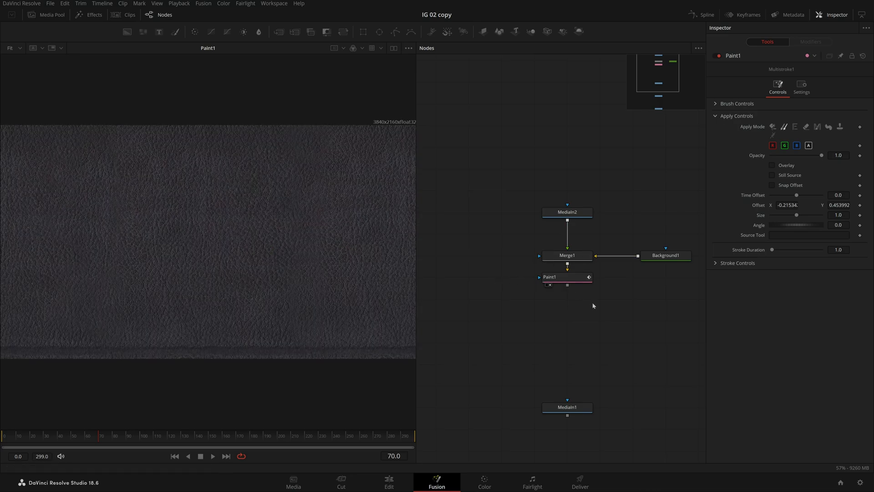
right_click(185, 241)
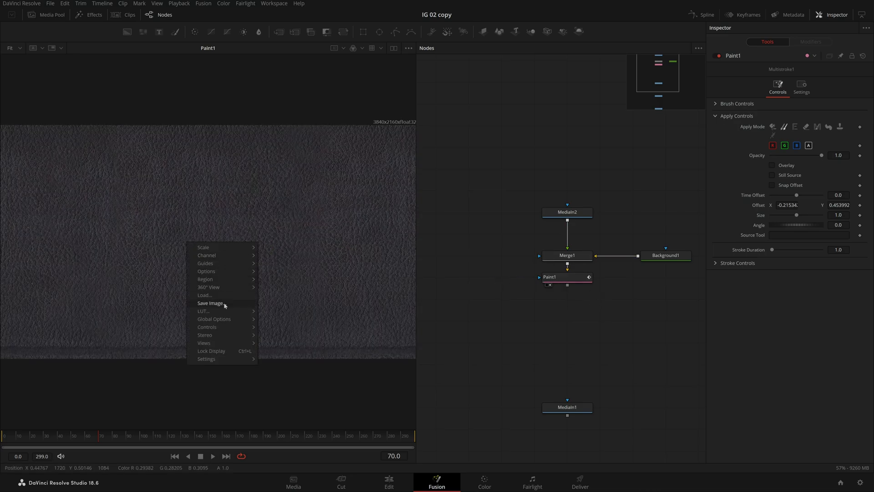
click(225, 304)
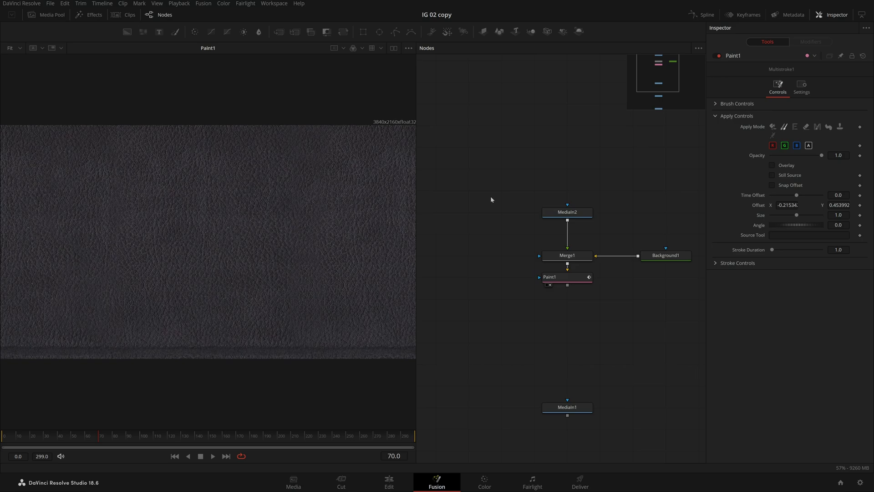
Delete the MediaIn2, Merge1, Background1 and Paint1 nodes from the node graph.
drag(621, 314, 550, 275)
drag(655, 324, 509, 157)
key(Delete)
scroll(528, 164, down, 4)
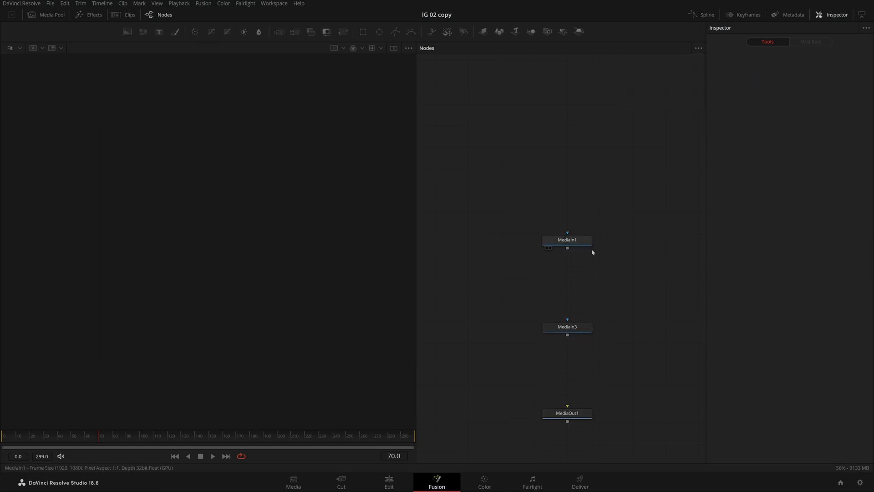
View the MediaIn1 leather texture and the MediaIn3 vintage paper texture in the viewer.
click(549, 248)
click(564, 327)
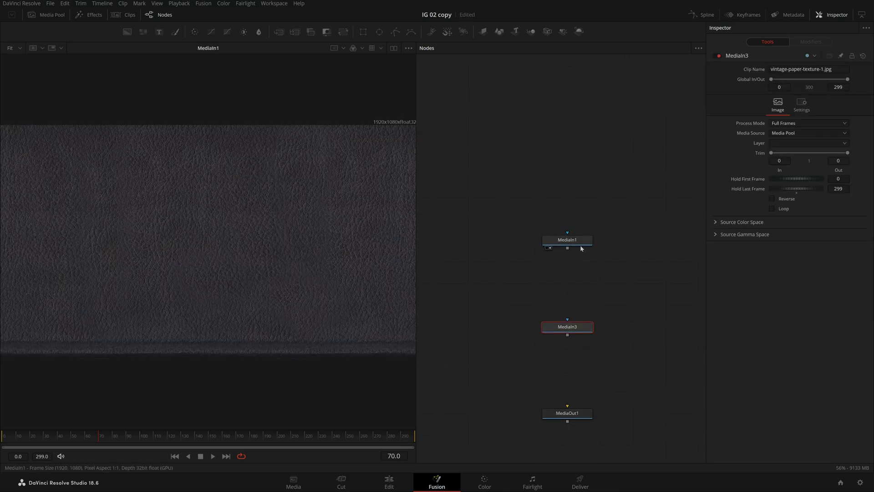
key(1)
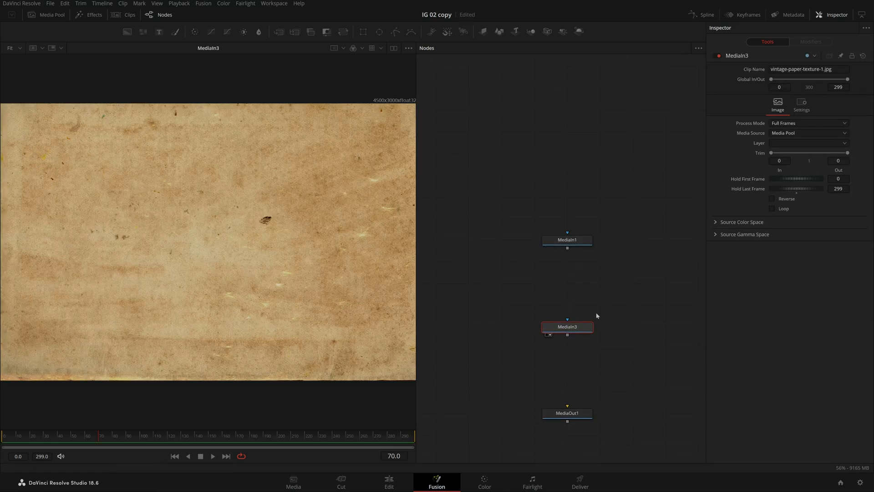
Move the MediaIn3 node out of the main column, diagonally below MediaIn1, and show MediaIn1 in the viewer.
drag(574, 327, 478, 289)
drag(572, 288, 572, 239)
drag(567, 191, 248, 195)
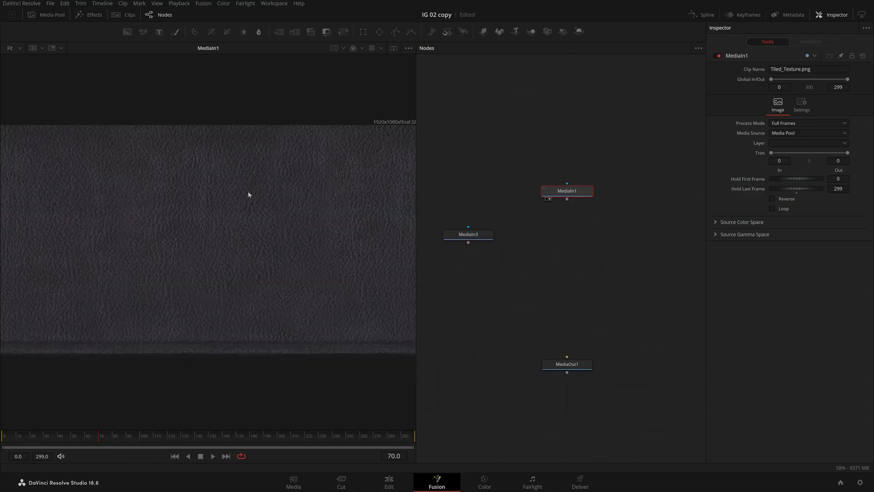
Merge the MediaIn1 leather texture over a new Background node and set the background's alpha to 0.
key(shift+space)
text(bg)
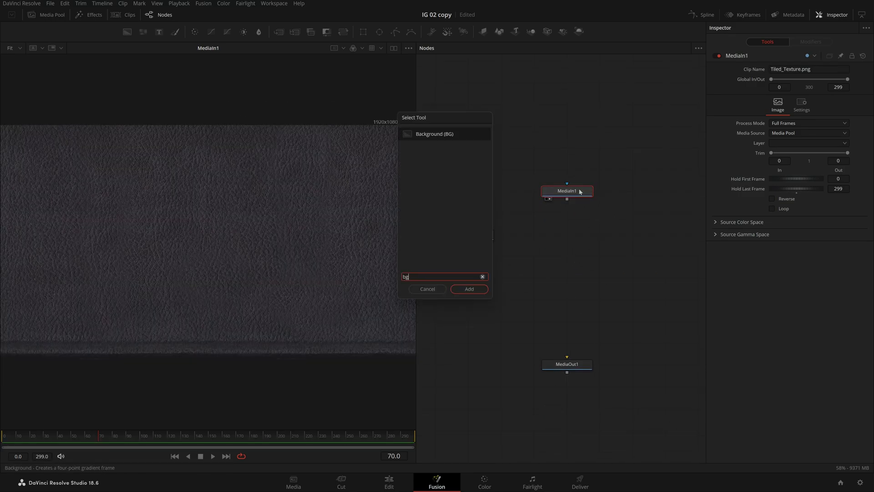
key(Return)
drag(626, 213, 542, 234)
key(ctrl+t)
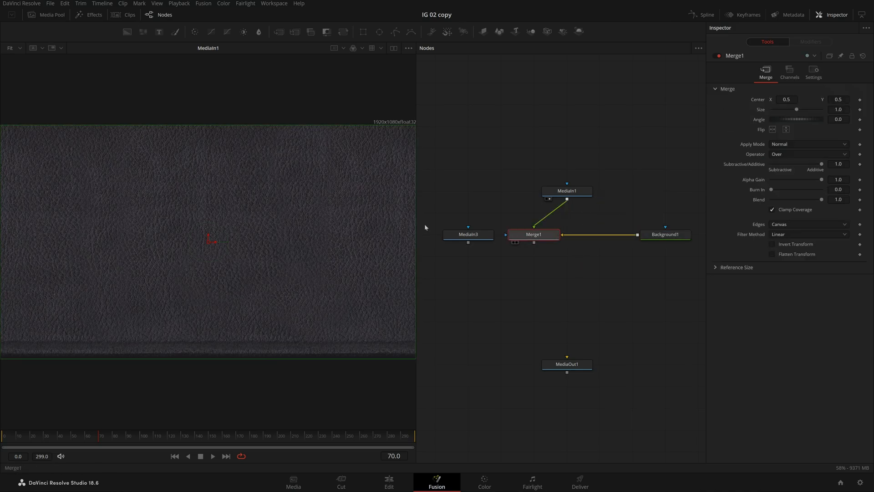
drag(425, 227, 236, 174)
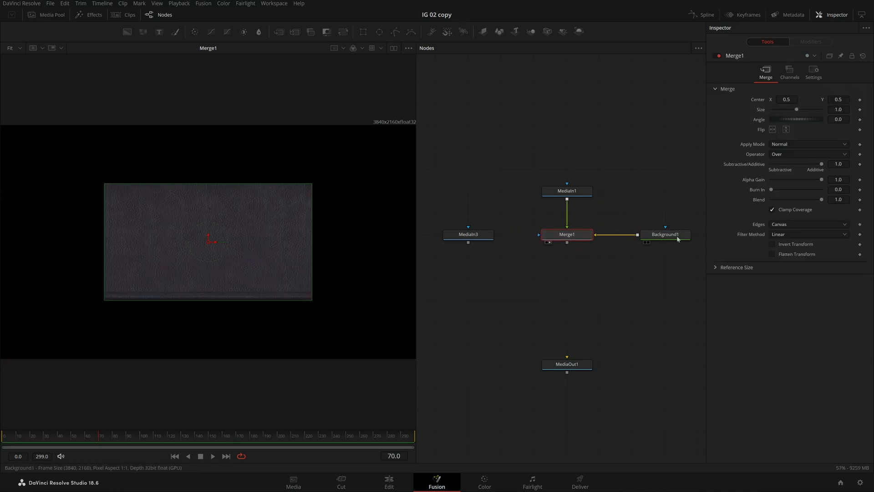
click(677, 238)
click(597, 213)
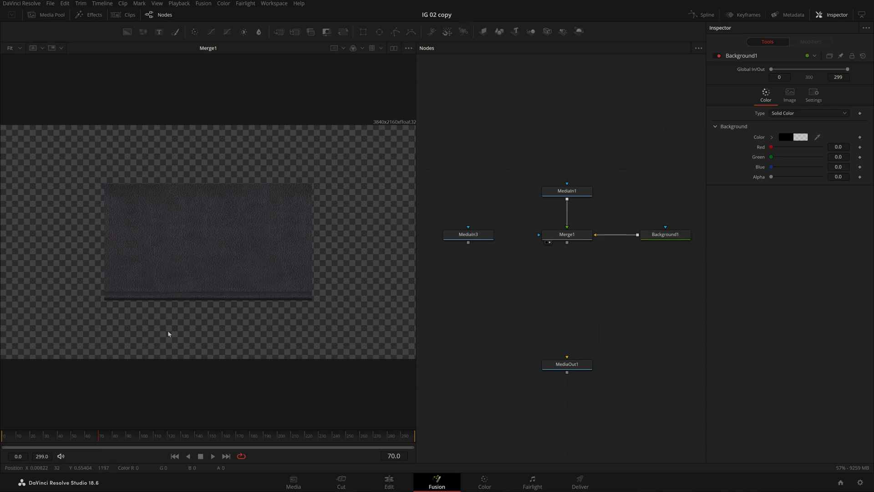
Insert a Transform node between MediaIn1 and Merge1 and set its angle to -90.
click(578, 195)
key(shift+space)
text(xf)
key(Return)
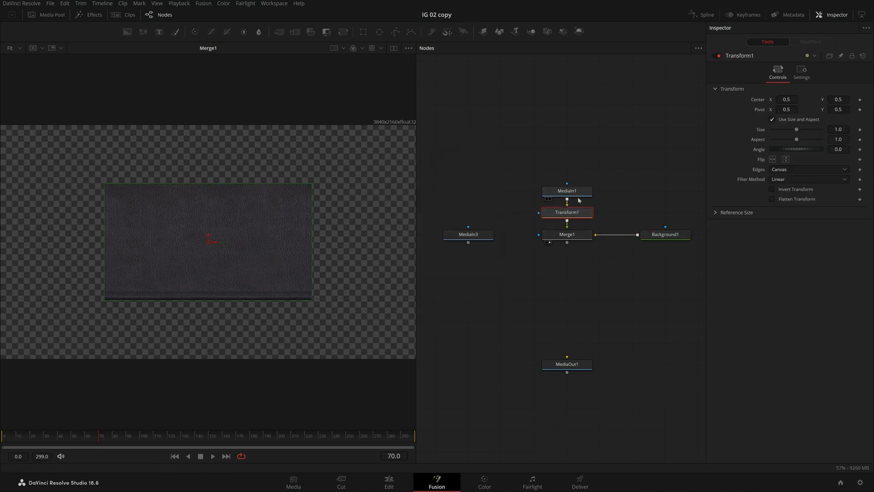
key(shift+space)
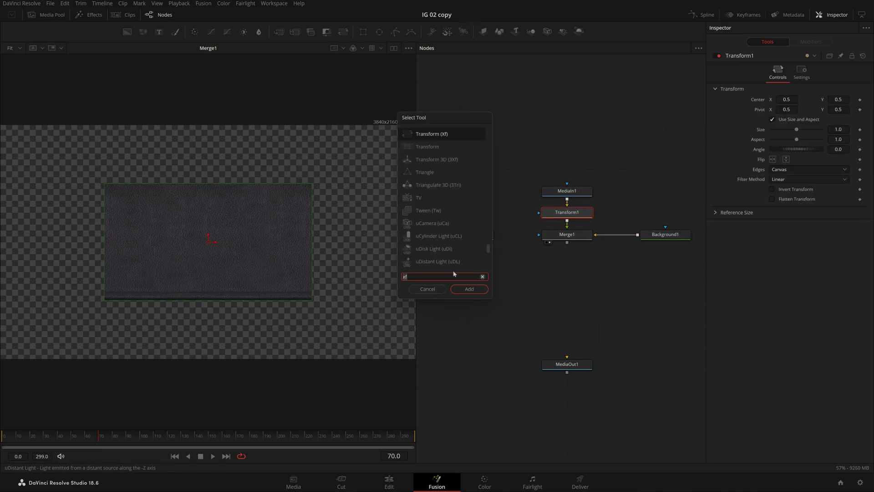
click(440, 292)
click(838, 149)
text(-90)
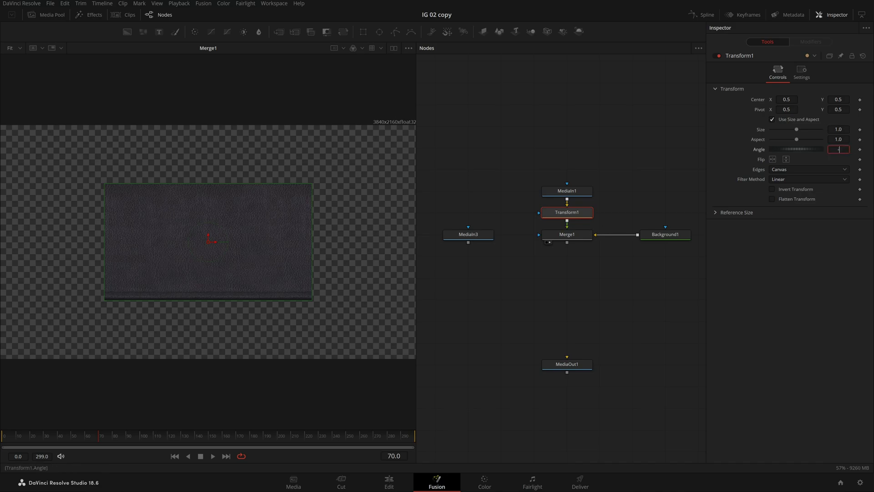
key(Return)
click(688, 132)
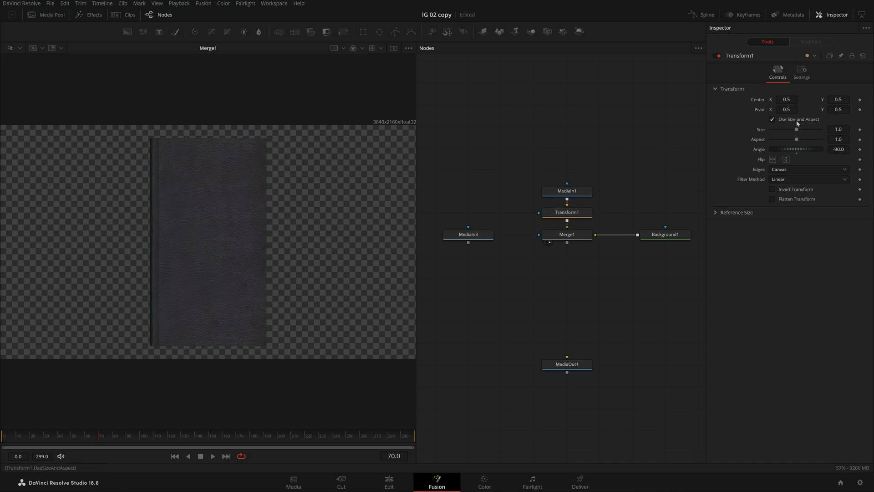
Move MediaIn3 level with MediaIn1 and connect the Merge1 output to MediaOut1.
drag(607, 197, 615, 168)
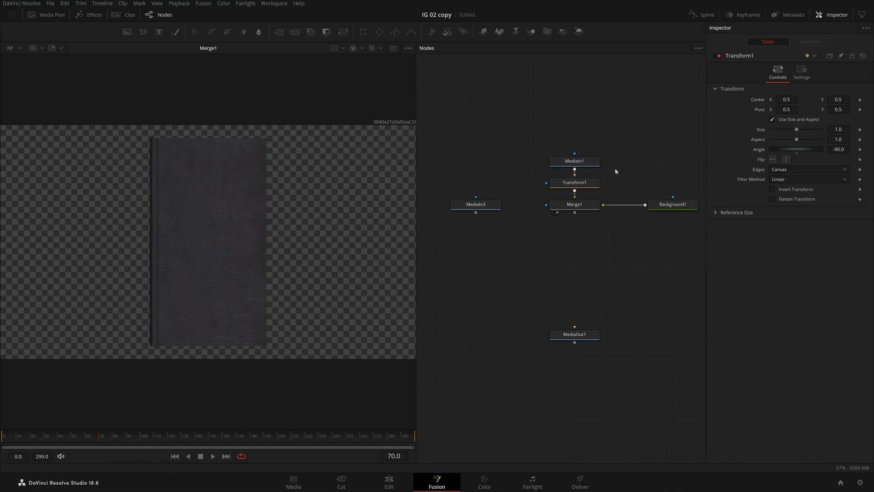
drag(475, 205, 475, 162)
mouse_move(494, 237)
mouse_down()
mouse_move(478, 237)
mouse_move(485, 251)
mouse_up()
click(574, 352)
drag(565, 227, 569, 347)
drag(615, 303, 596, 305)
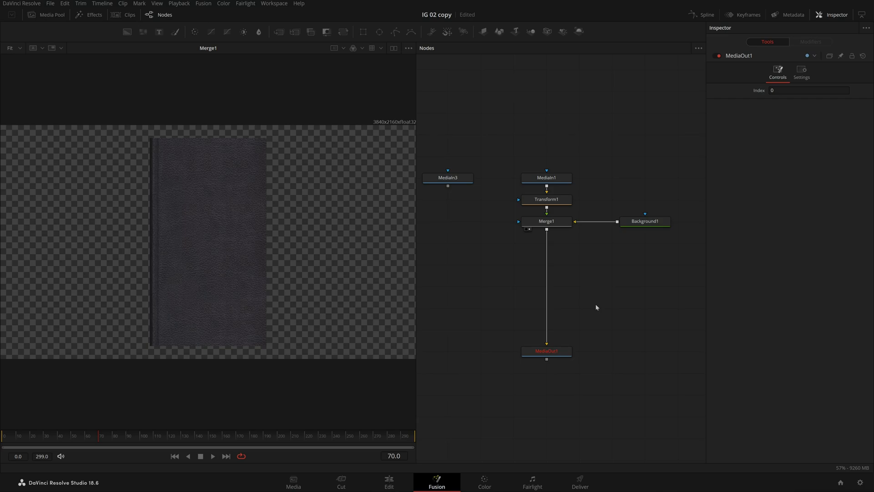
Move MediaIn1 further above Transform1 and show MediaOut1 in the viewer.
click(555, 237)
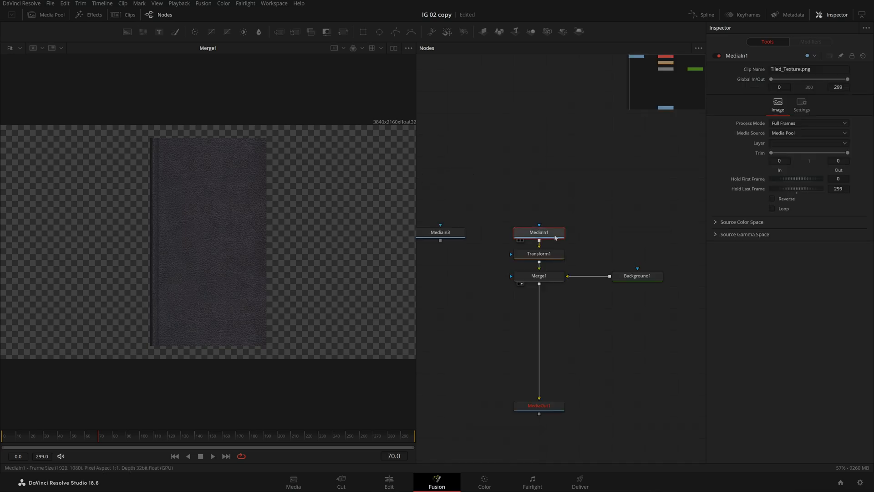
key(2)
drag(530, 234, 531, 212)
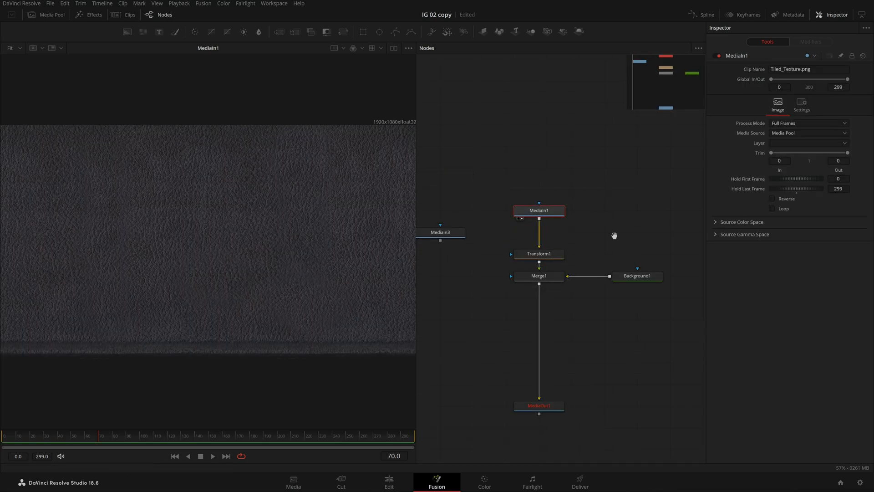
drag(615, 236, 541, 241)
key(ctrl+v)
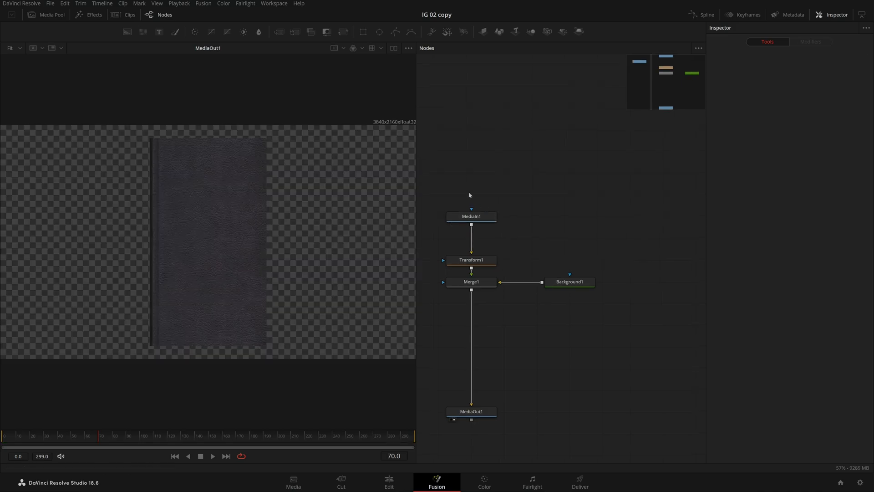
Duplicate the MediaIn1, Transform1, Merge1 and Background1 nodes as a second branch beside the originals.
drag(468, 192, 558, 302)
key(ctrl+c)
drag(696, 256, 611, 263)
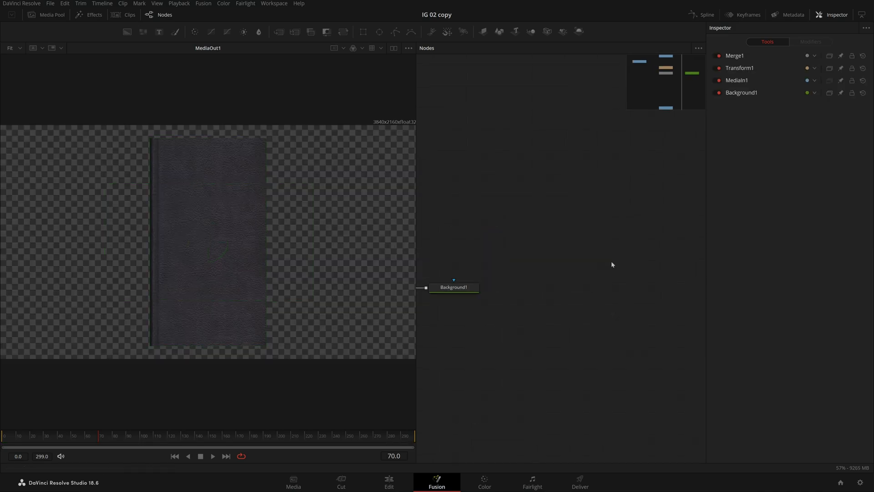
key(ctrl+v)
drag(631, 337, 447, 329)
click(585, 329)
Merge the duplicated branch over Merge1 ahead of MediaOut1 and route its connection at a right angle through a pipe router.
scroll(610, 326, down, 3)
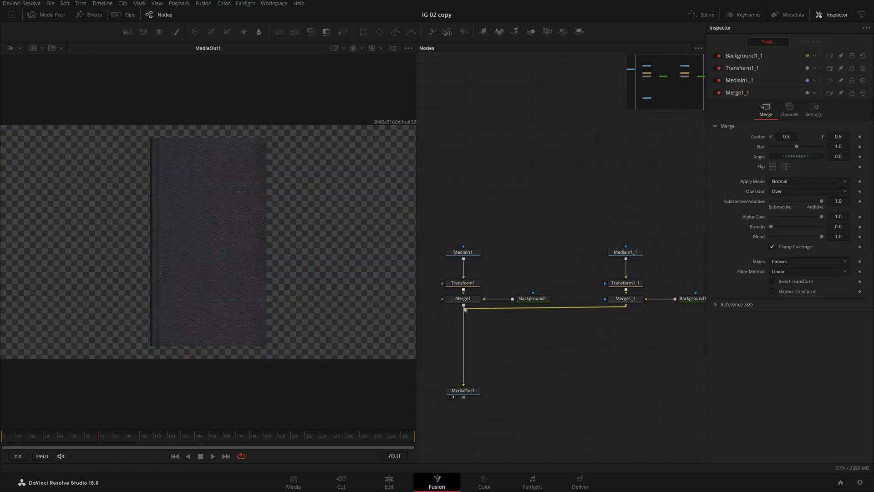
alt+click(580, 305)
drag(580, 304, 626, 329)
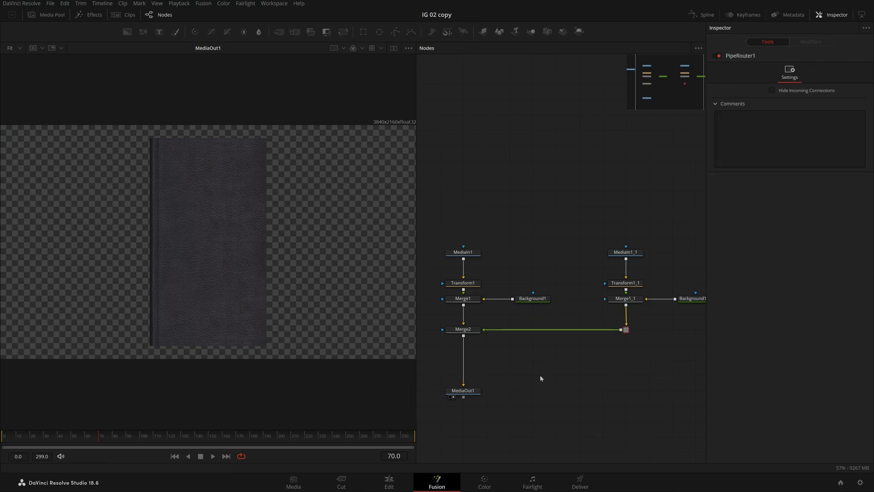
drag(121, 111, 316, 372)
Flip Transform1_1 vertically and shift the leather copy beside the original, to a center X of about 1.074.
click(625, 282)
click(786, 159)
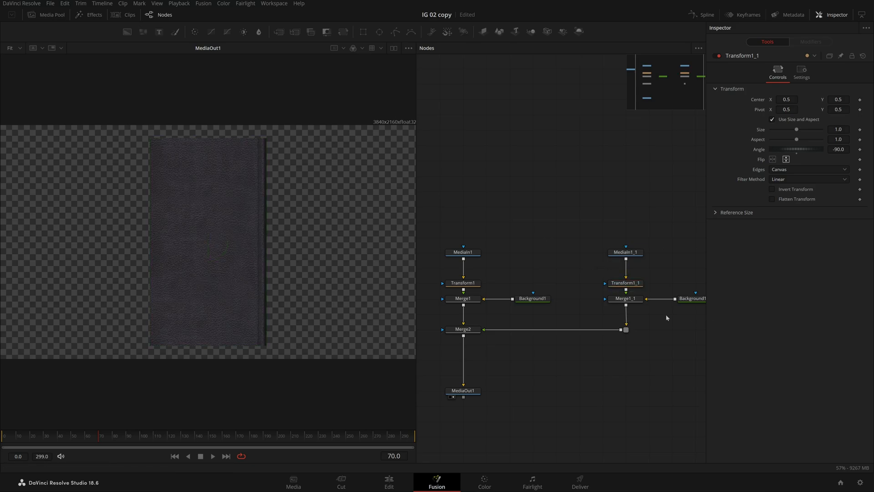
click(641, 284)
drag(208, 242, 327, 242)
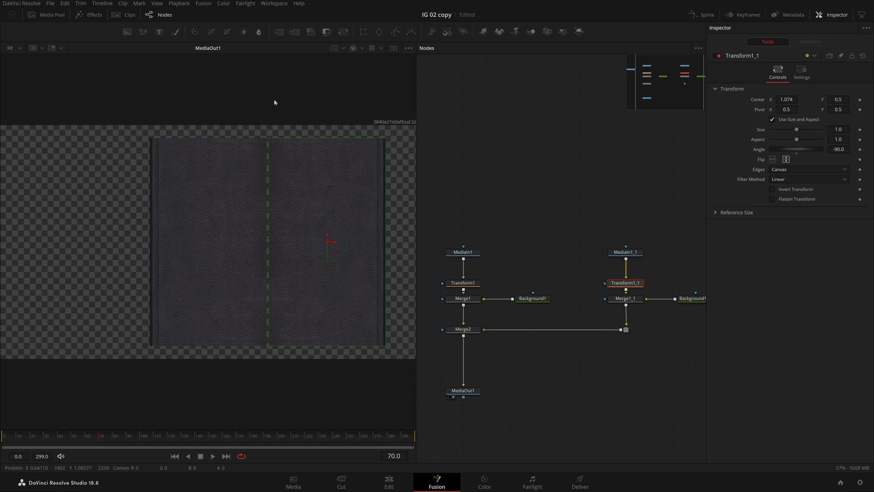
Move the MediaIn3 node above and between the two leather branches.
drag(493, 254, 531, 254)
drag(641, 282, 733, 266)
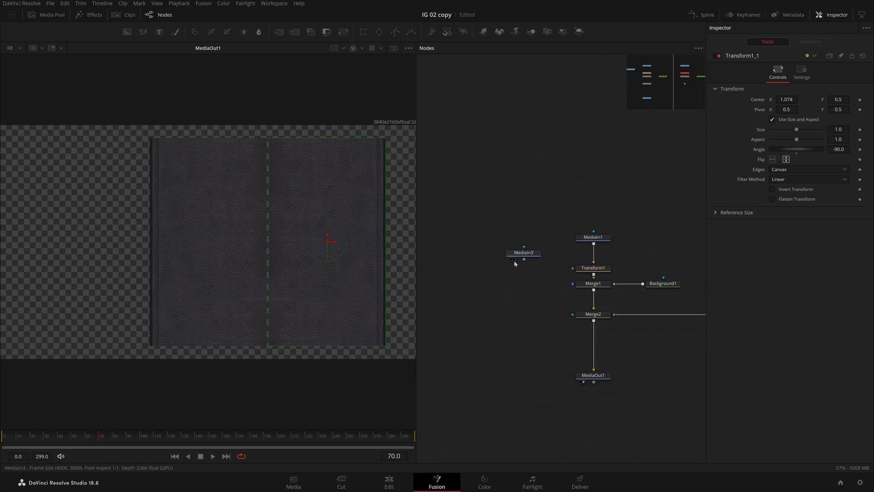
drag(523, 256, 523, 210)
drag(704, 279, 643, 307)
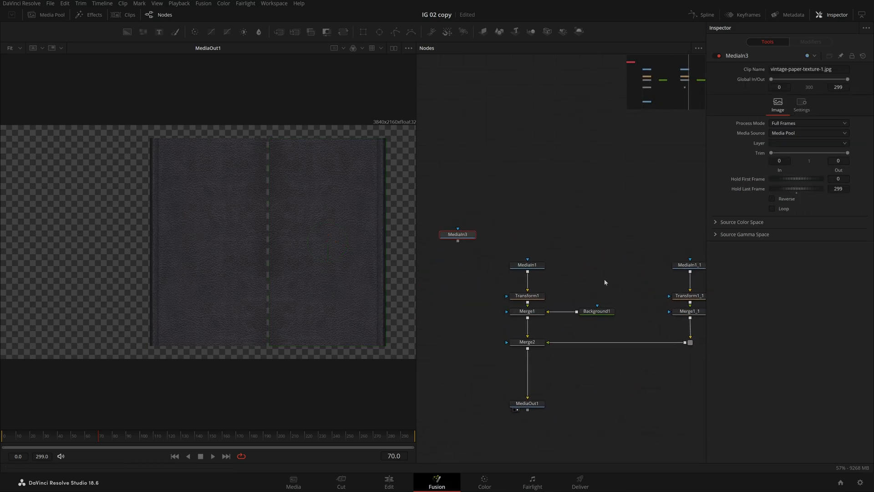
drag(454, 234, 615, 203)
drag(628, 274, 557, 222)
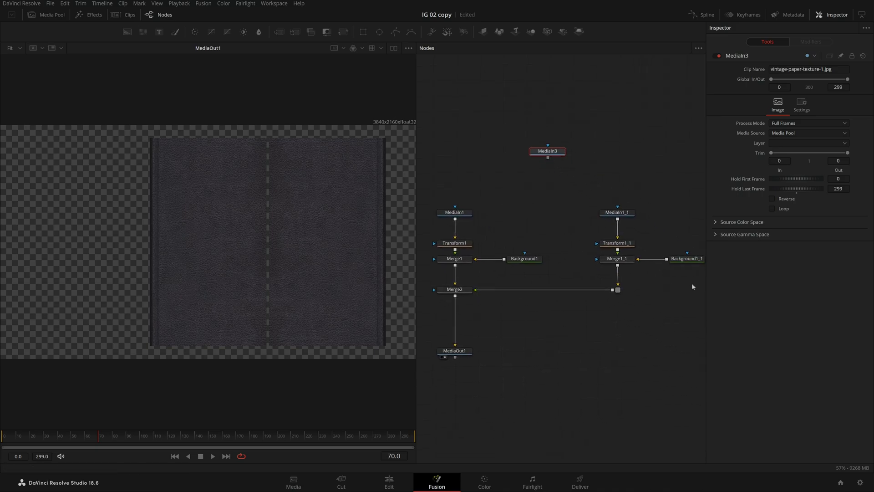
Move the duplicated leather branch and its pipe router closer to the original branch.
drag(579, 181, 706, 328)
drag(611, 259, 589, 258)
click(638, 296)
drag(609, 305, 660, 309)
drag(480, 193, 592, 285)
drag(613, 198, 706, 278)
Disable and re-enable Merge2 to compare the viewer with and without the mirrored leather copy.
click(676, 333)
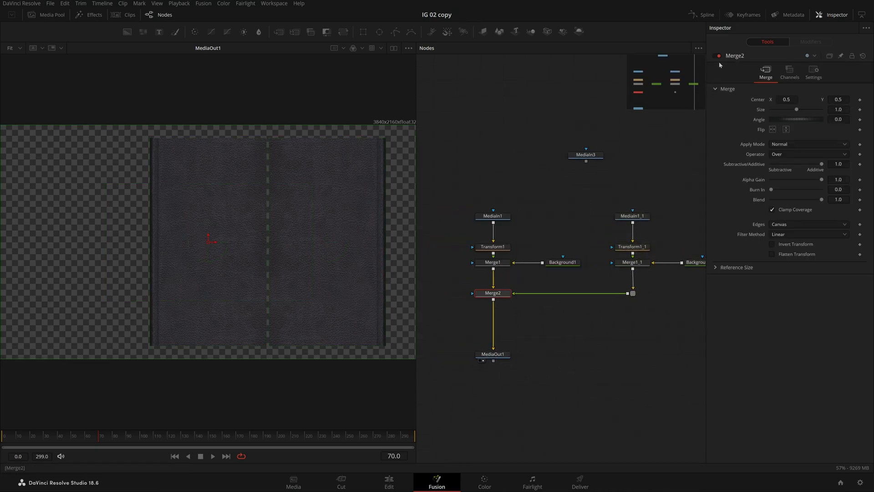
click(718, 55)
key(ctrl+p)
Set the center X of Transform1_1 to 1.062 to close the seam between the two leather pieces.
click(642, 247)
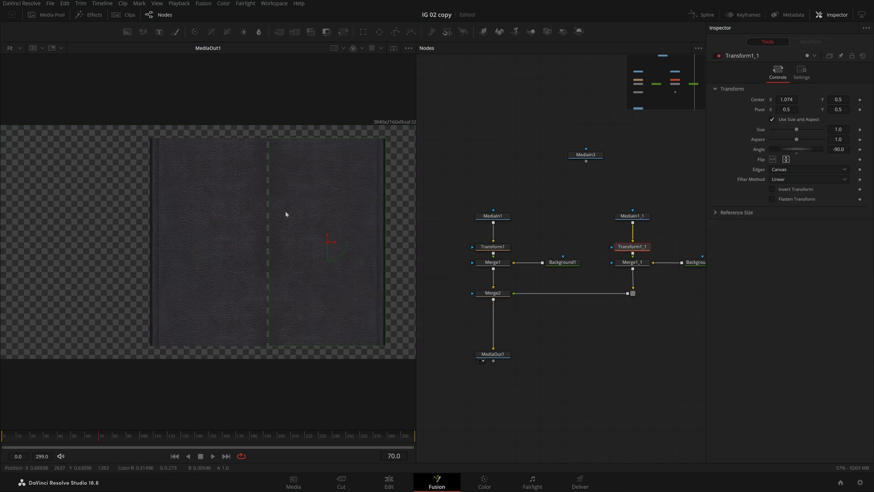
scroll(275, 231, up, 15)
drag(783, 99, 765, 99)
click(497, 362)
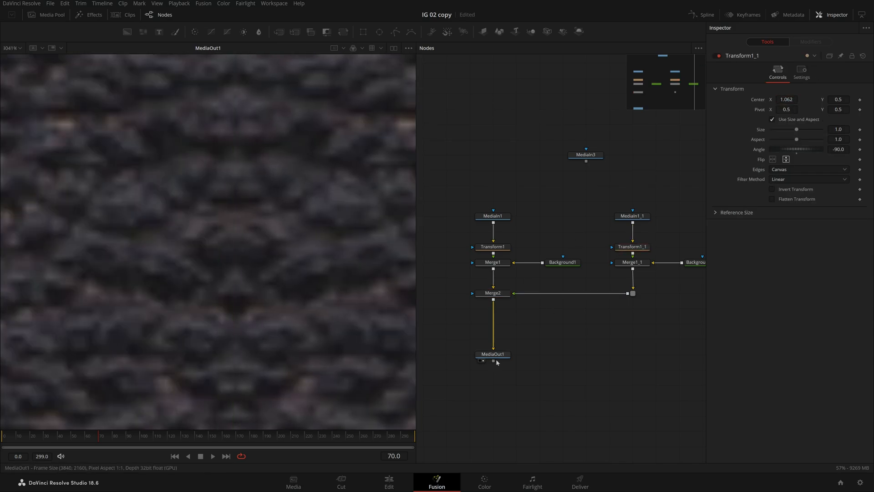
key(ctrl+f)
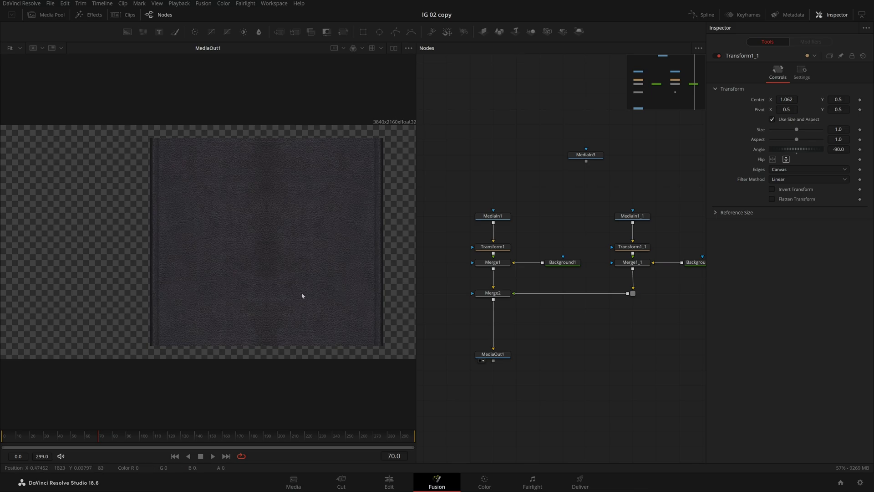
Disable Merge2 so that only the original leather piece is output.
click(499, 293)
key(ctrl+p)
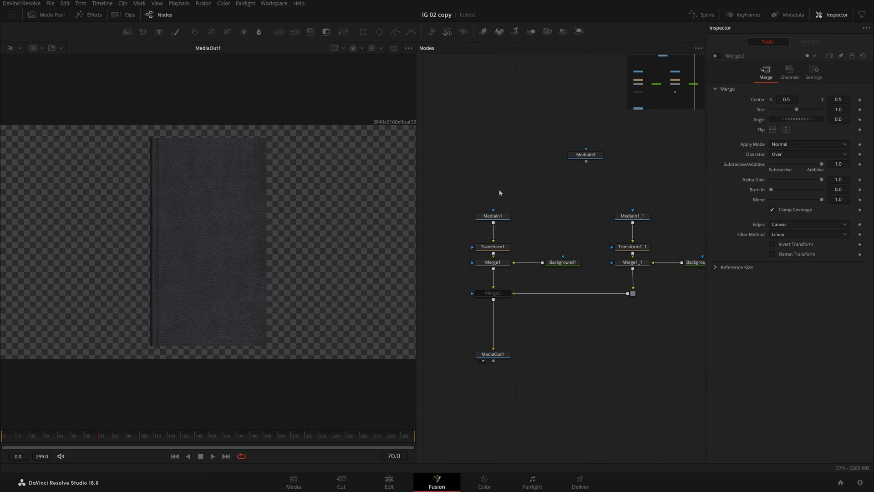
drag(504, 184, 523, 175)
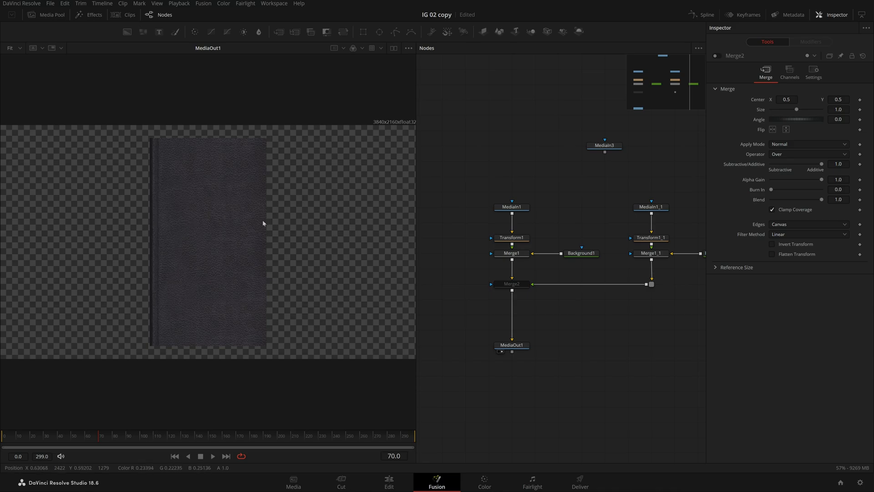
drag(532, 160, 542, 158)
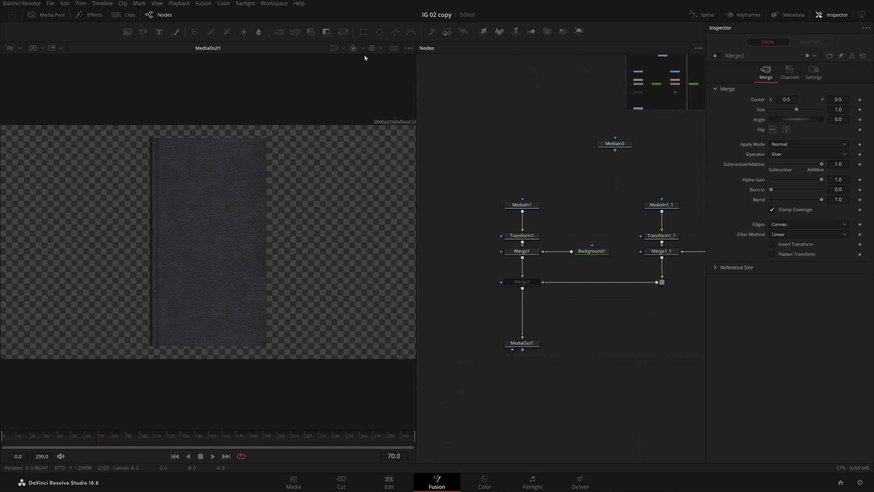
Mask Merge1 with a Rectangle node and turn off the viewer's checkerboard underlay.
drag(490, 254, 522, 253)
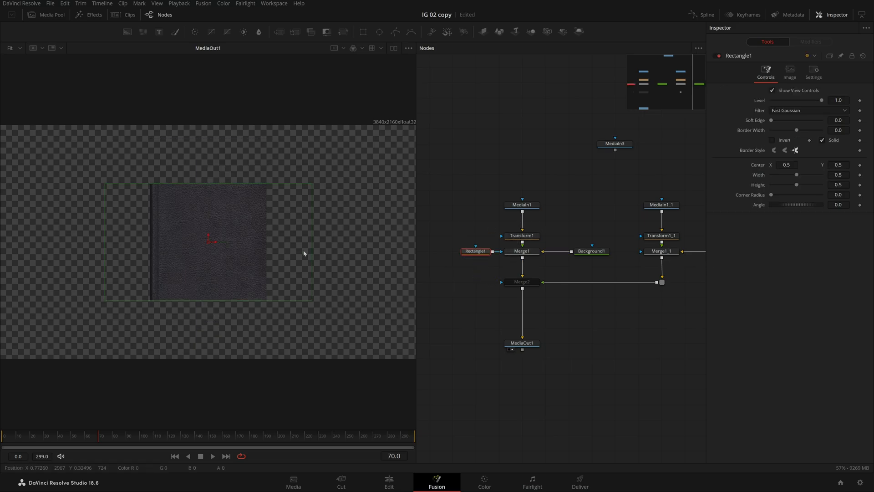
click(409, 48)
click(381, 101)
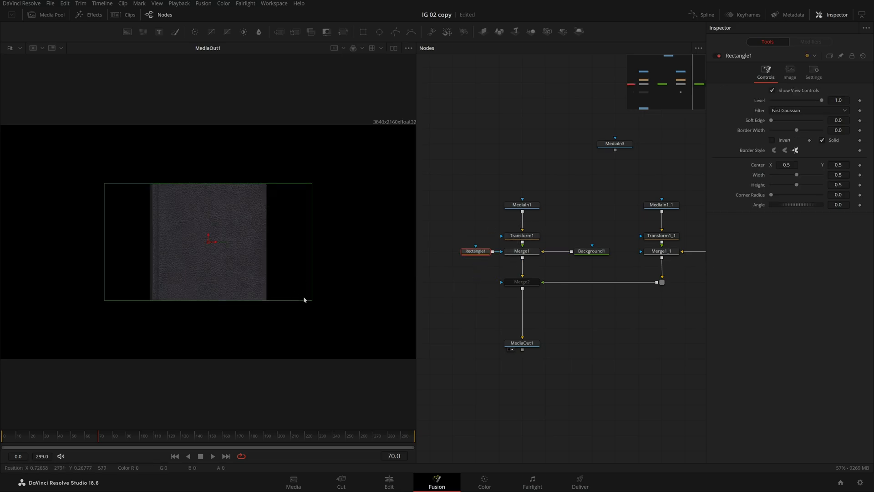
Resize the Rectangle1 mask to the leather piece's edges, about 0.281 wide and 0.889 high.
drag(312, 301, 260, 357)
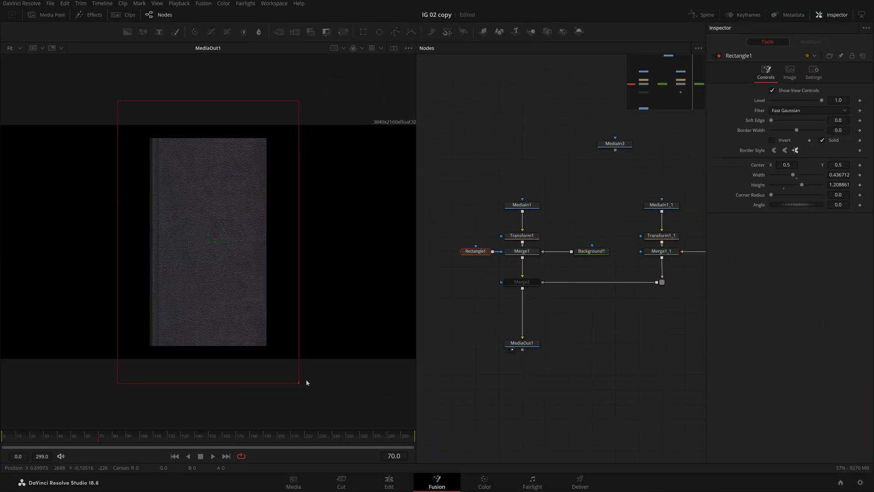
drag(301, 383, 272, 354)
scroll(273, 354, up, 5)
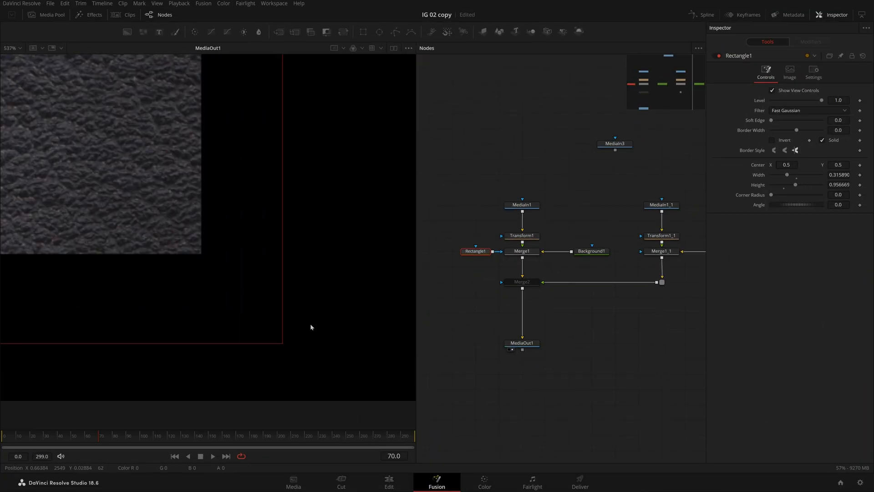
drag(331, 383, 254, 303)
scroll(247, 294, up, 5)
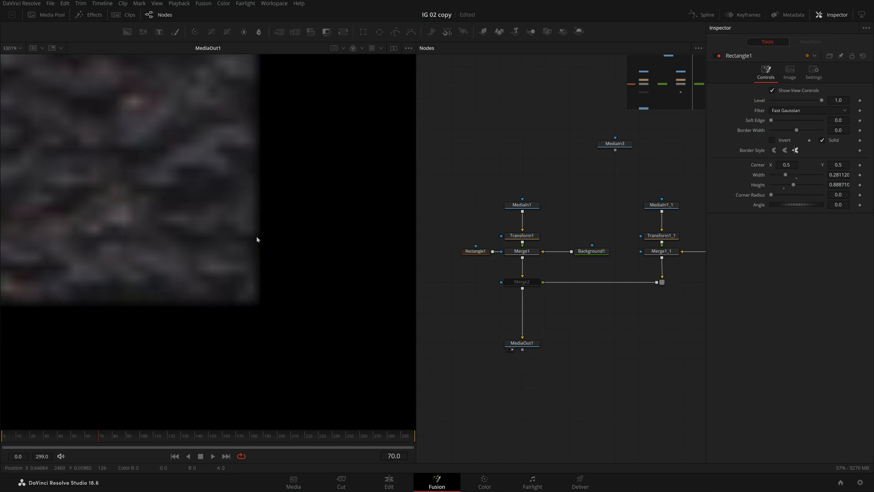
key(ctrl+f)
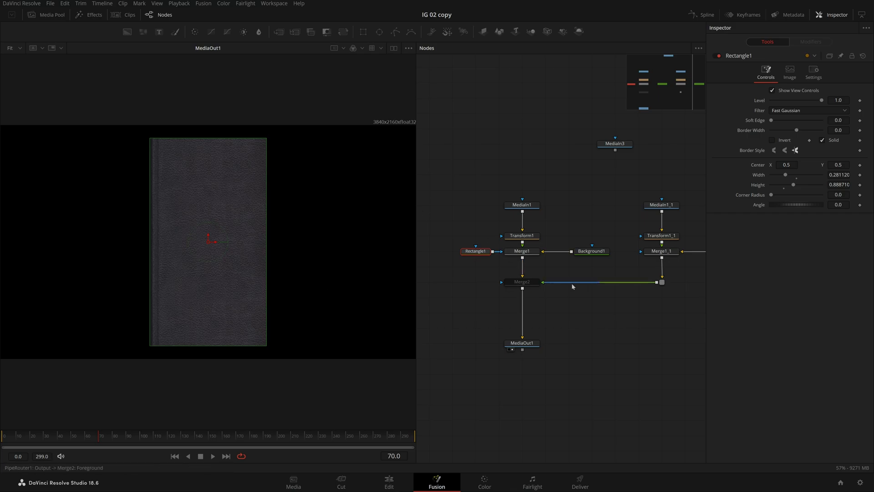
Swap the positions of the Background1 and Rectangle1 nodes on either side of Merge1.
drag(587, 250, 448, 251)
drag(488, 251, 581, 253)
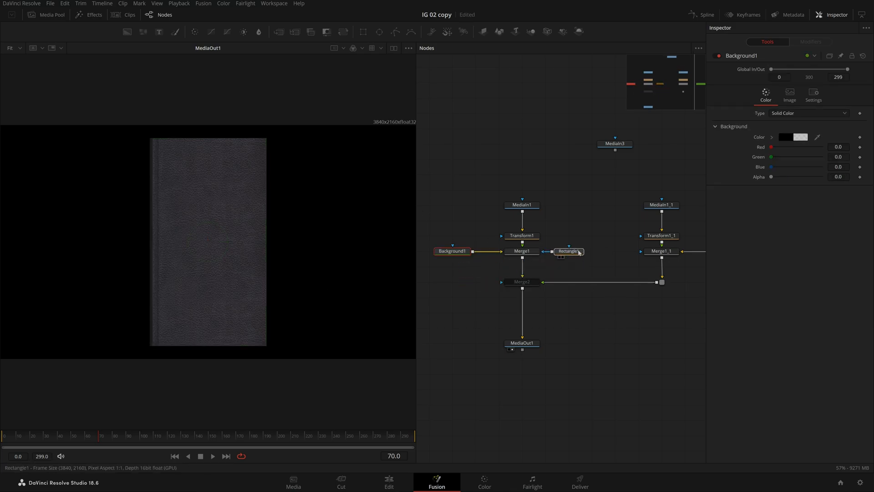
Move the Background1 node closer to Merge1 to tidy the front leather branch.
drag(462, 261, 451, 262)
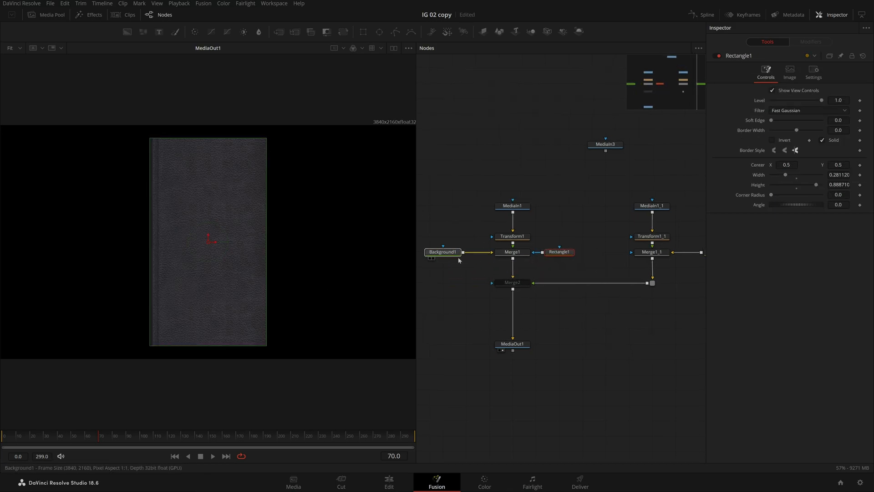
click(457, 255)
drag(534, 295, 513, 299)
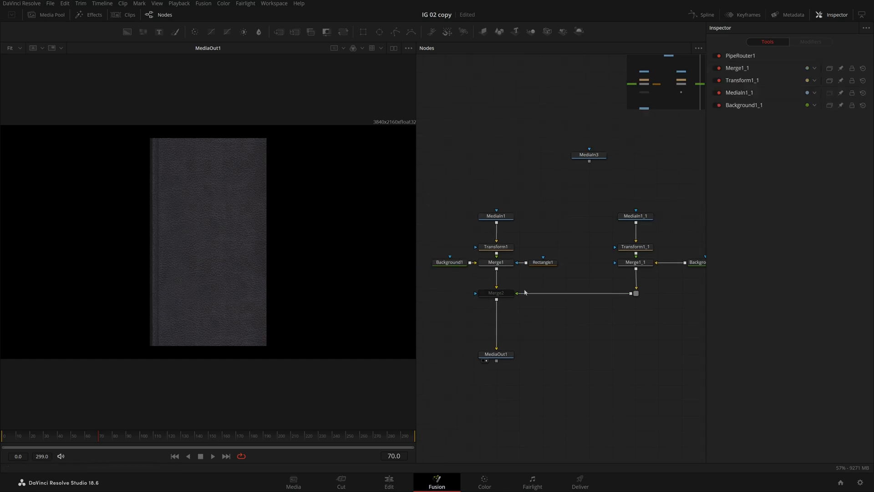
Check the timeline resolution and frame rate in the project's master settings, then close them without changes.
click(540, 264)
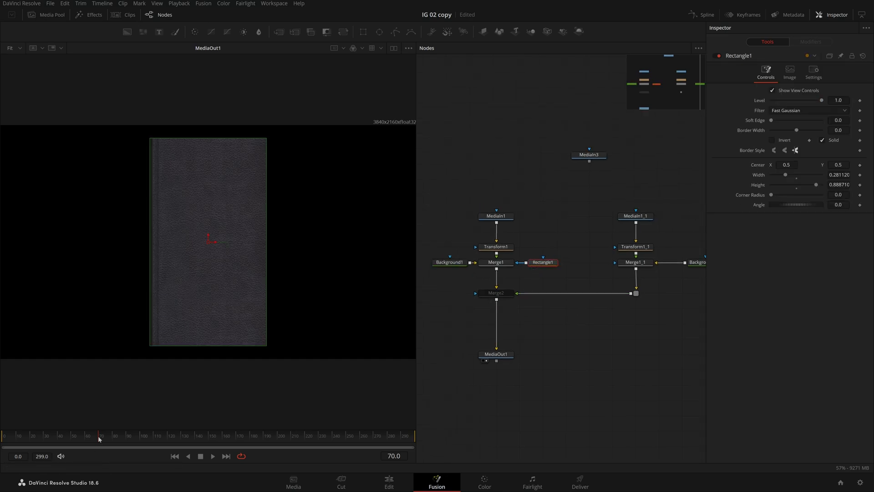
click(860, 483)
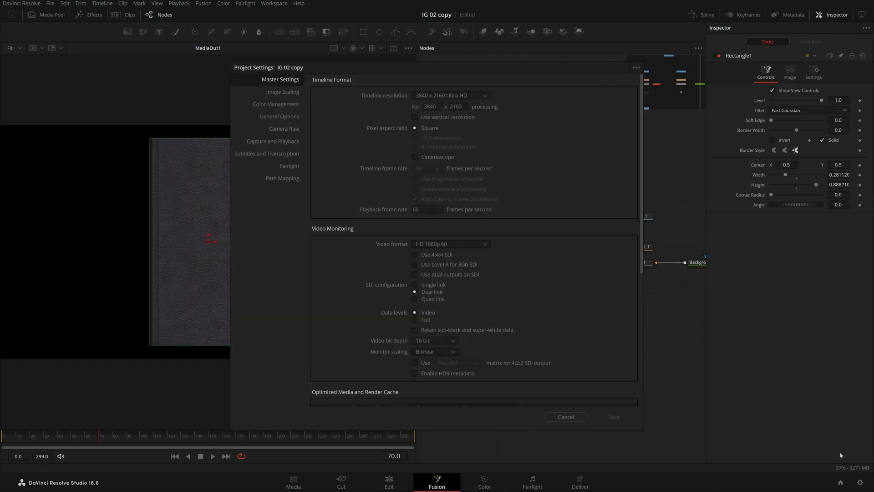
click(566, 416)
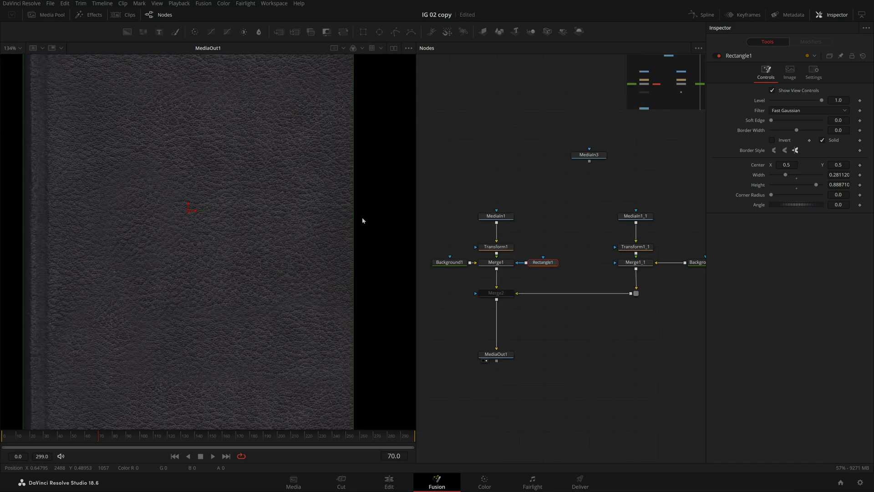
Keyframe the Rectangle1 mask's center at frame 70, then set its center X to 0.222 at frame 140.
click(858, 166)
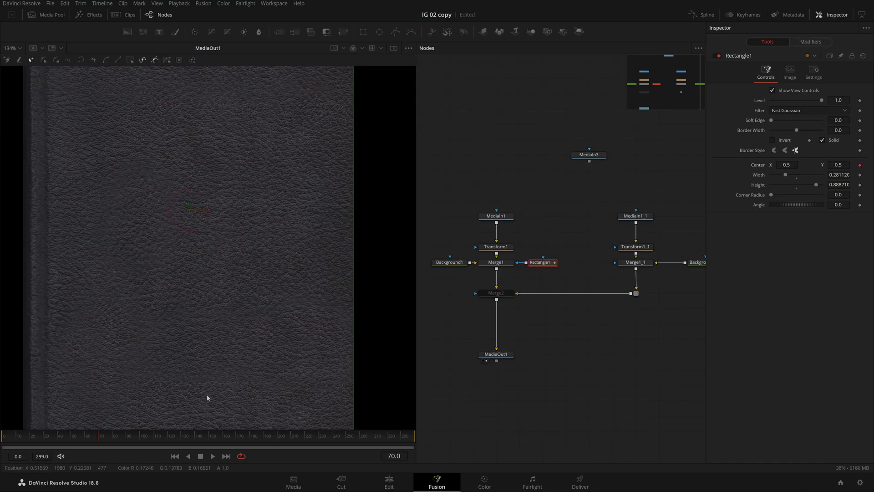
click(164, 441)
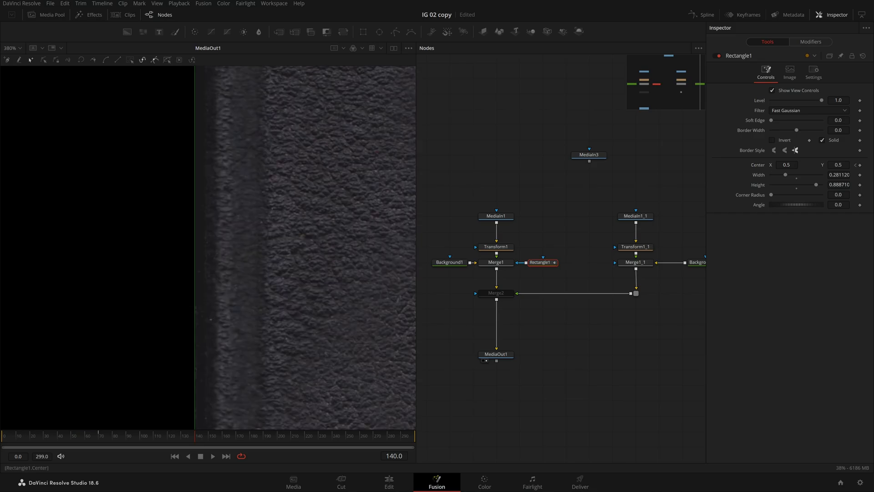
drag(787, 165, 747, 165)
scroll(193, 252, up, 8)
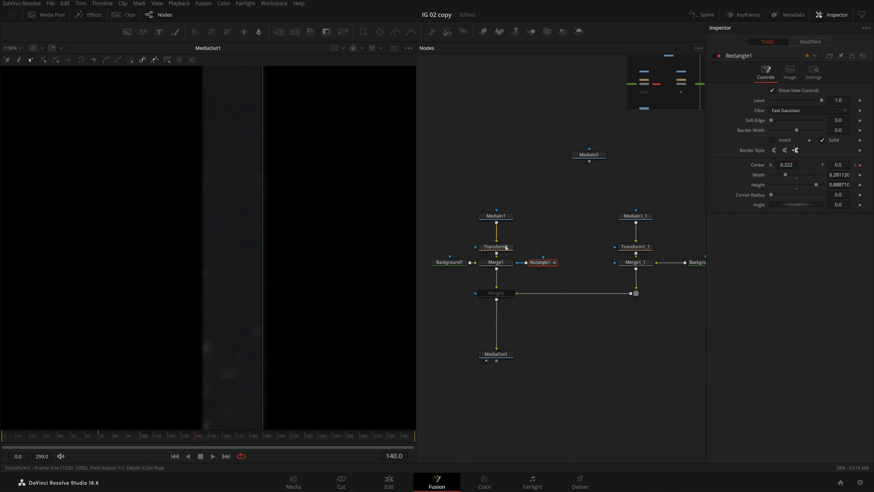
Turn on the viewer's checkerboard underlay and refine Rectangle1's center X at frame 140 to 0.21875 so the leather is fully hidden.
ctrl+click(506, 247)
scroll(202, 191, down, 10)
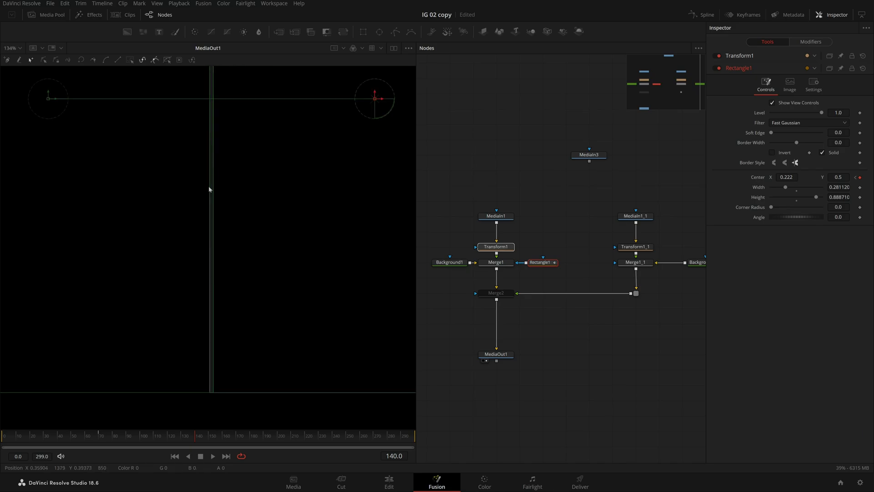
scroll(202, 186, up, 10)
drag(786, 177, 785, 177)
click(409, 48)
click(390, 102)
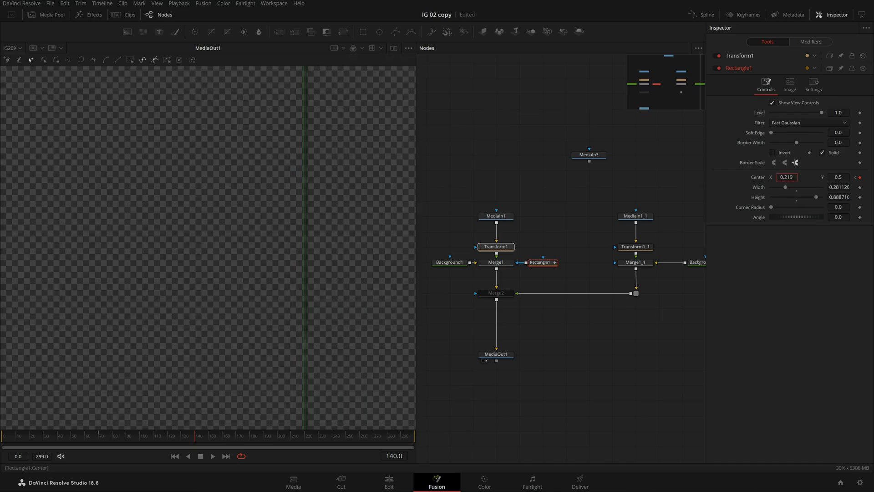
key(Tab)
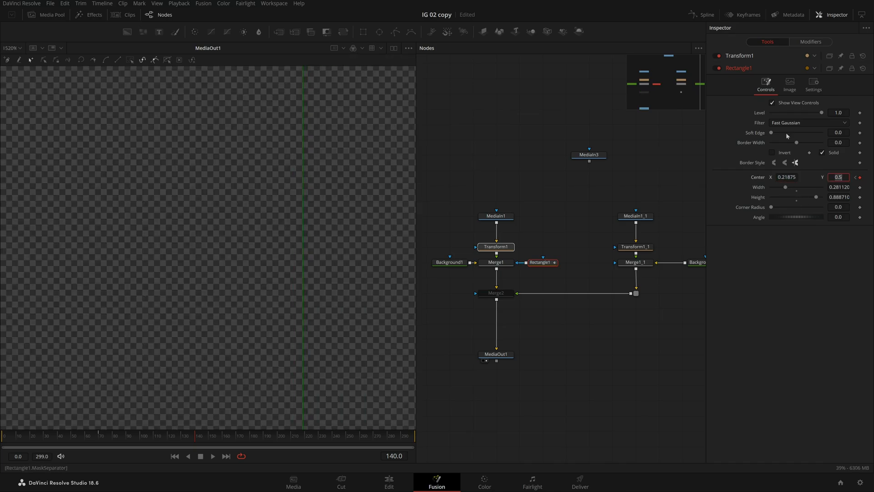
click(607, 337)
key(ctrl+f)
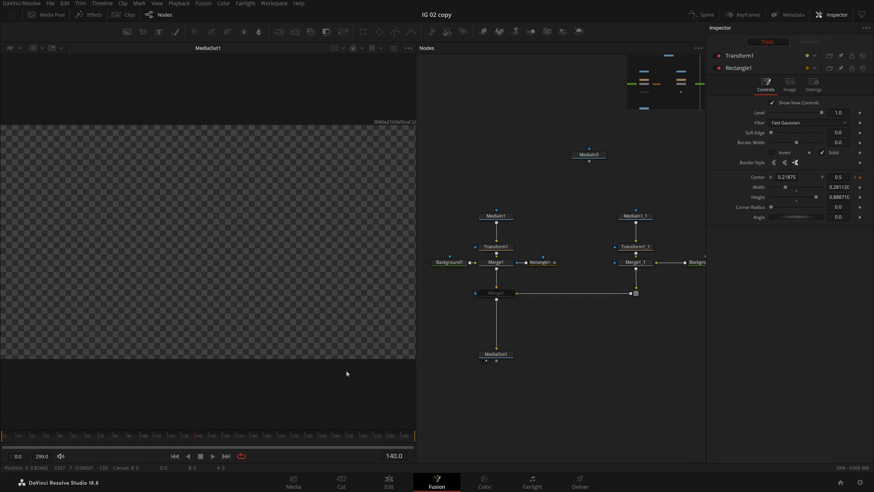
Play back the Rectangle1 mask animation to check how it wipes the leather piece away.
click(533, 264)
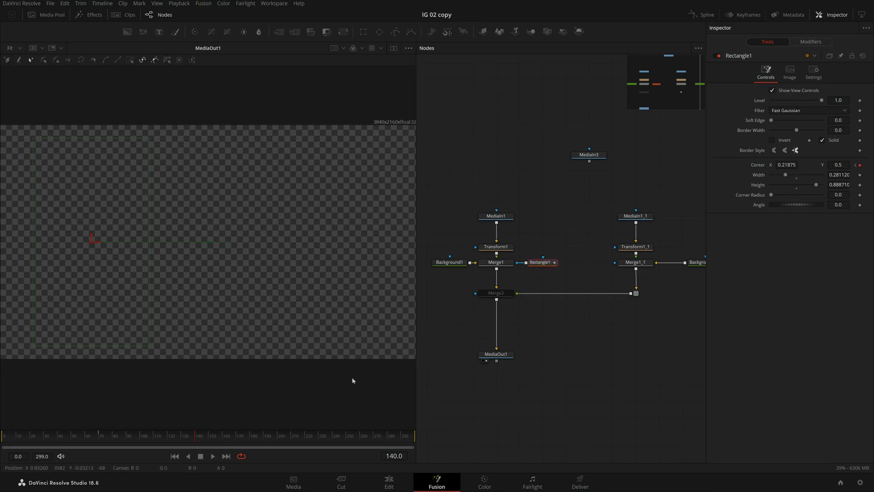
click(90, 436)
click(535, 379)
key(space)
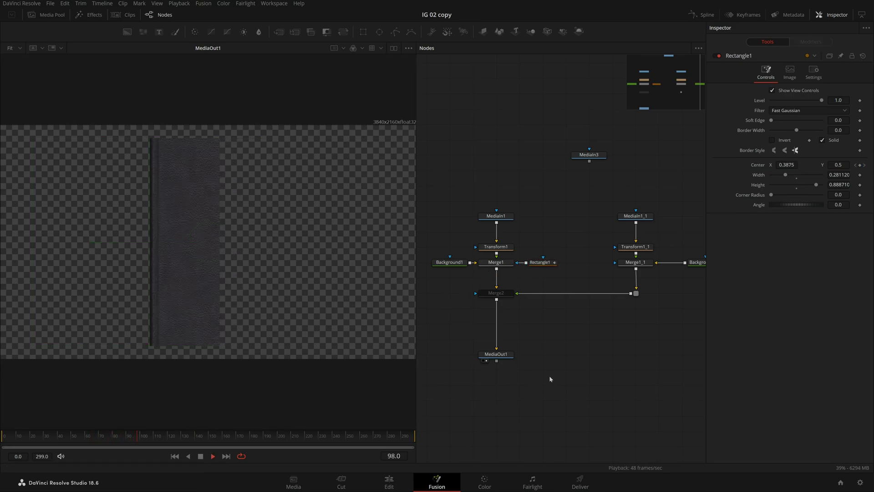
drag(182, 443, 142, 444)
Place an Underlay behind the MediaIn1, Transform1, Merge1, Background1 and Rectangle1 nodes and color it violet.
drag(440, 198, 553, 284)
key(shift+space)
text(und)
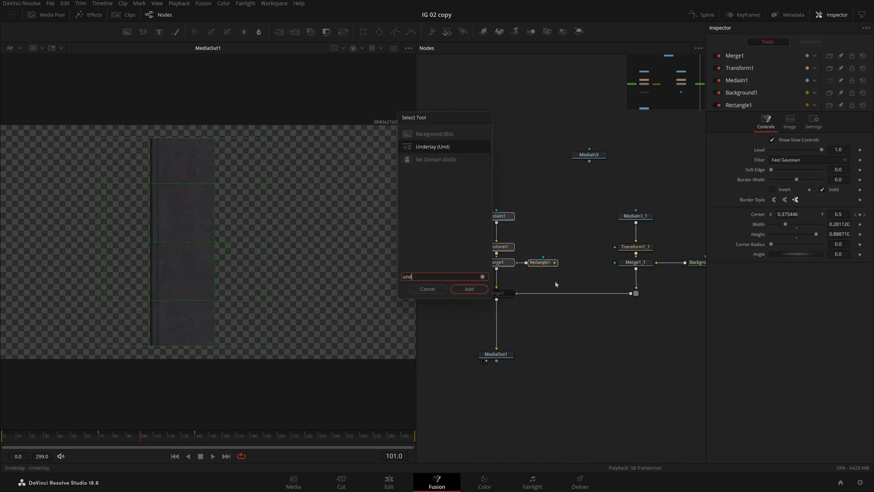
key(Return)
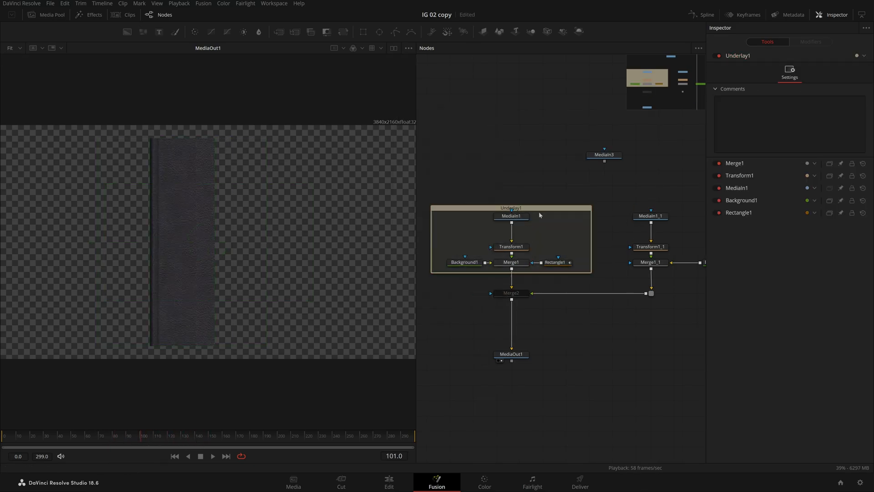
click(536, 210)
right_click(535, 211)
mouse_move(586, 322)
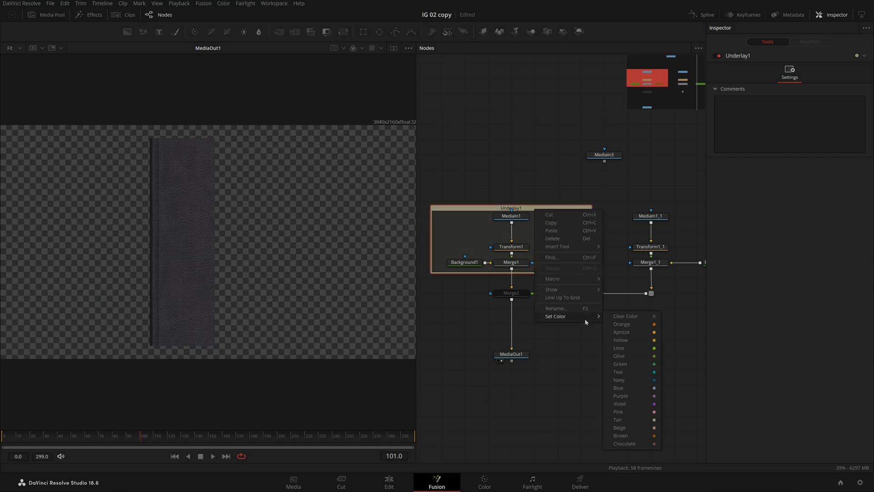
click(648, 405)
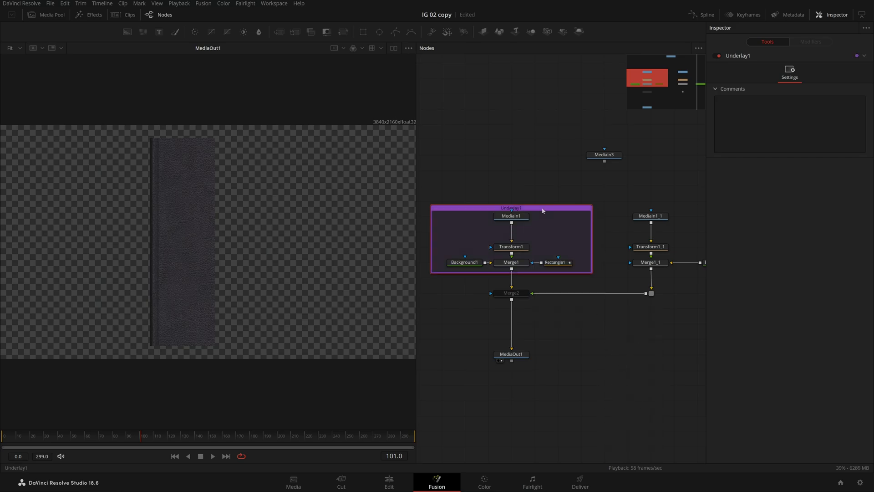
Rename the violet underlay to Cover_Front_Side.
key(F2)
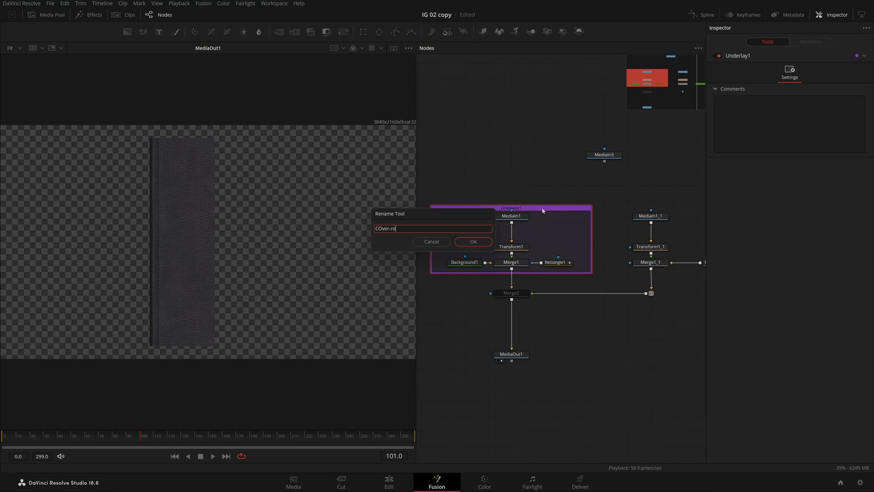
text(Cover)
scroll(556, 269, up, 2)
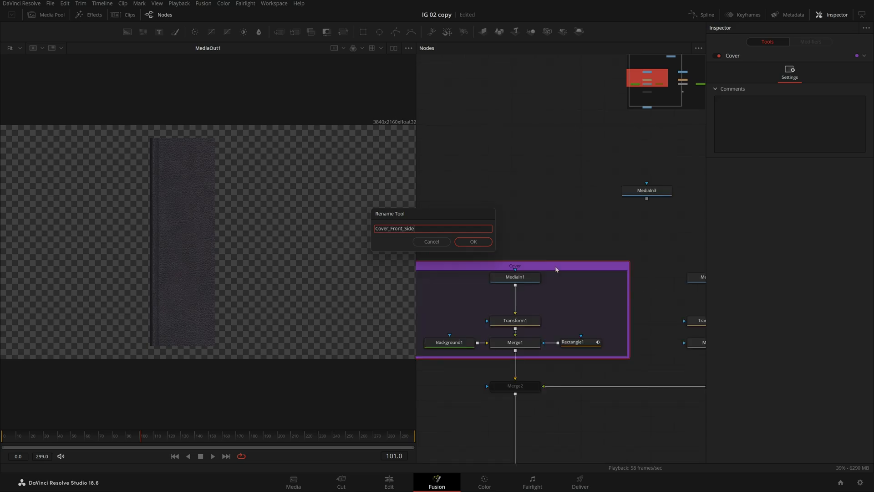
key(Return)
Move the mirrored leather branch farther from the front underlay and place an Underlay behind its four main nodes.
scroll(555, 268, down, 2)
drag(642, 268, 610, 274)
drag(614, 268, 584, 317)
drag(554, 348, 576, 348)
drag(527, 257, 670, 334)
key(shift+space)
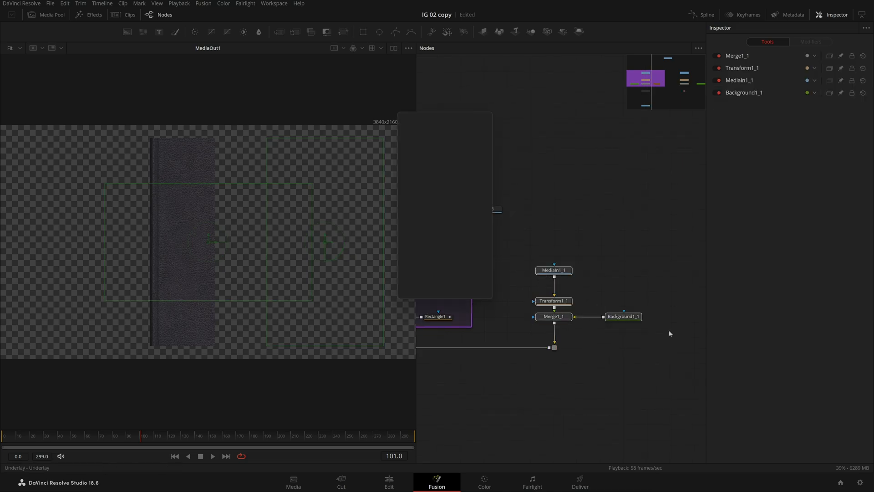
text(und)
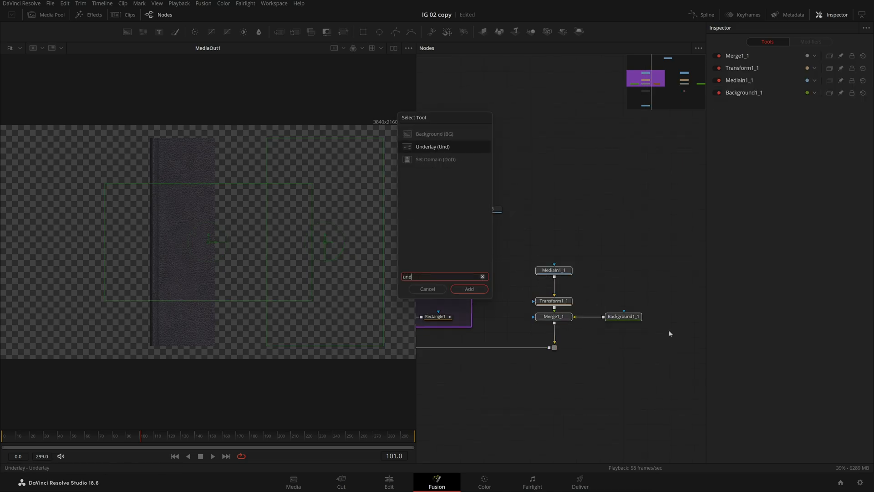
key(Return)
Rename the underlay behind the mirrored leather branch to Cover_Back_Side.
click(670, 333)
click(612, 267)
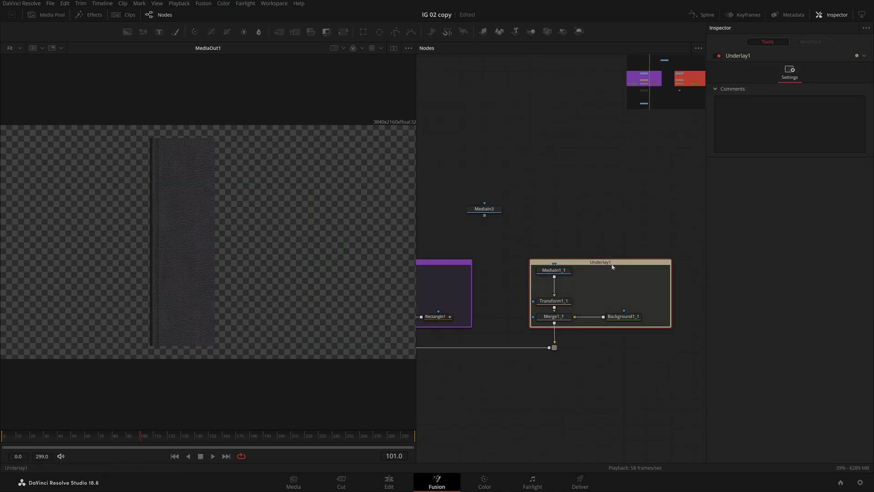
key(F2)
text(C)
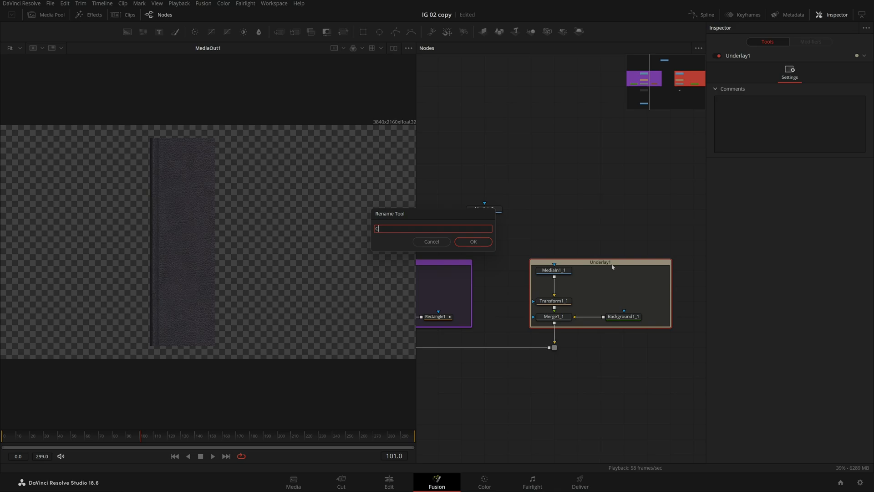
text(over)
key(Return)
key(F2)
key(Return)
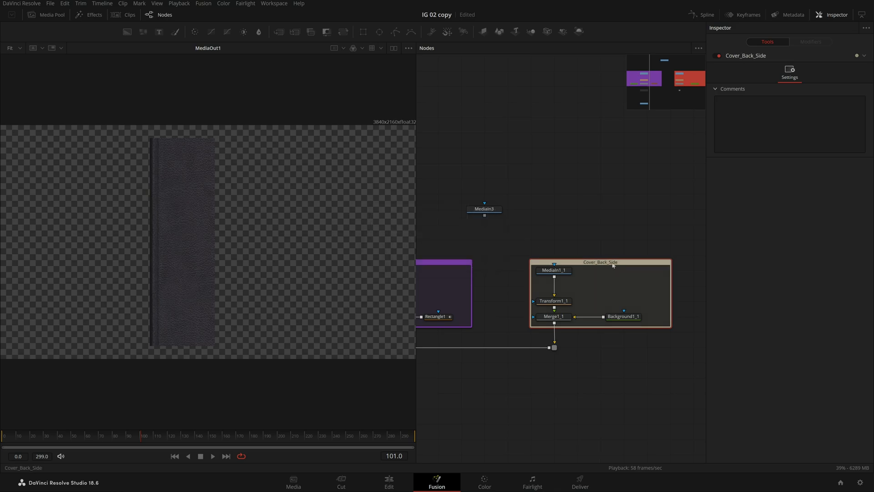
Color the Cover_Back_Side underlay purple and extend its edge toward the Cover_Front_Side underlay.
right_click(612, 268)
mouse_move(646, 370)
click(705, 438)
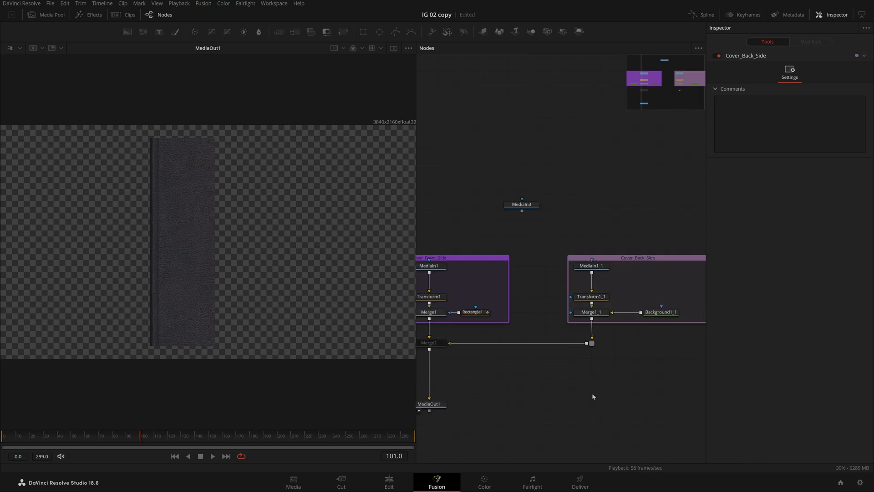
drag(581, 313, 545, 313)
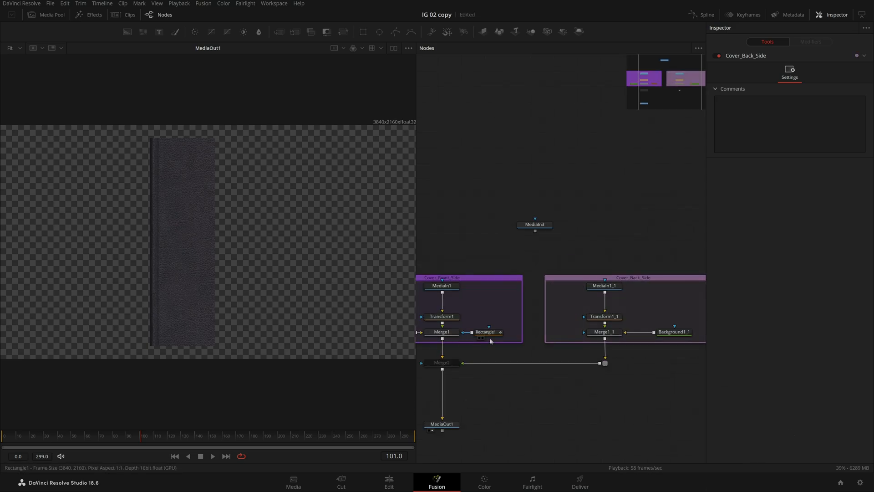
drag(546, 392, 557, 351)
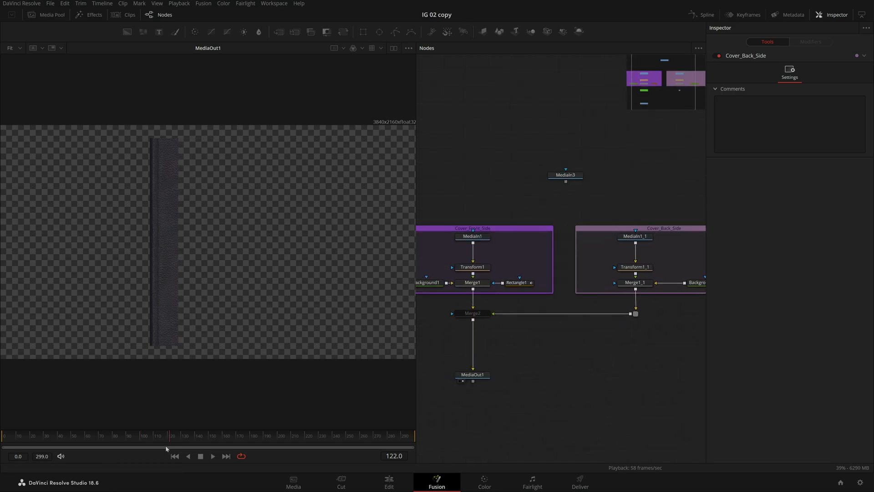
Go to frame 63 and re-enable Merge2 to output both cover sides.
drag(168, 447, 89, 444)
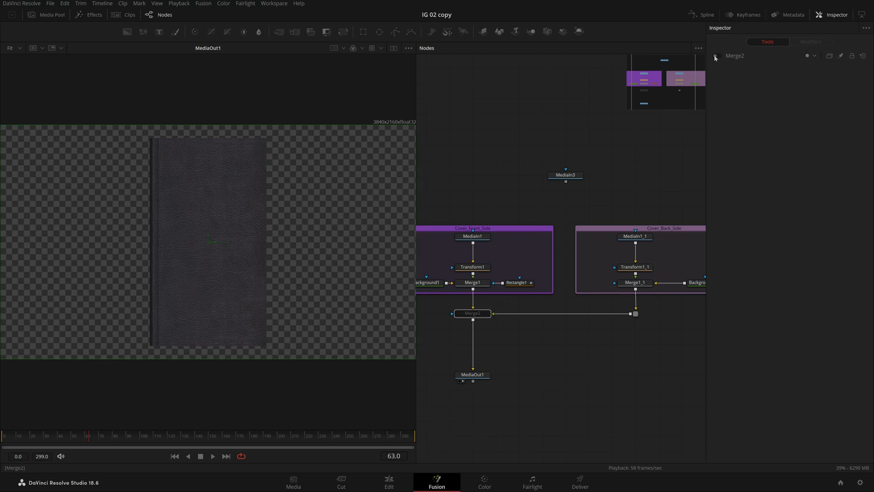
drag(488, 317, 489, 314)
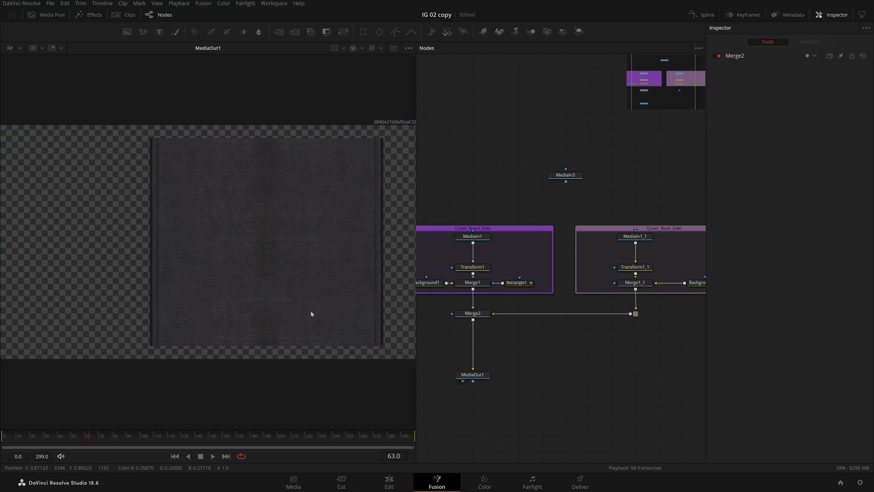
click(641, 267)
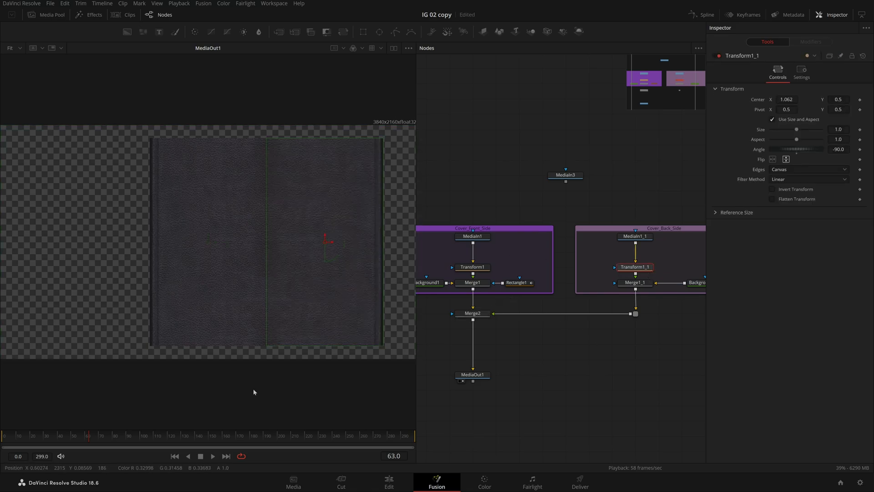
Connect Rectangle1 as the mask of Merge1_1 too and place it between the two underlays.
click(548, 363)
drag(522, 283, 635, 283)
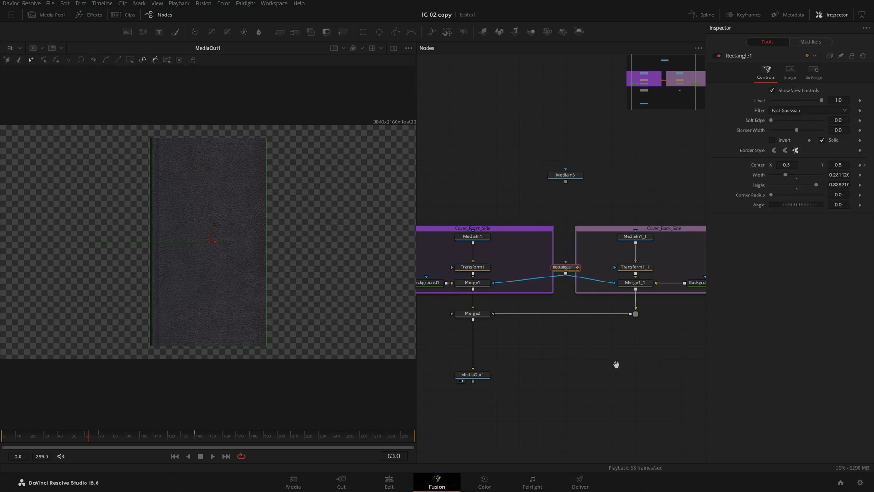
drag(617, 365, 607, 366)
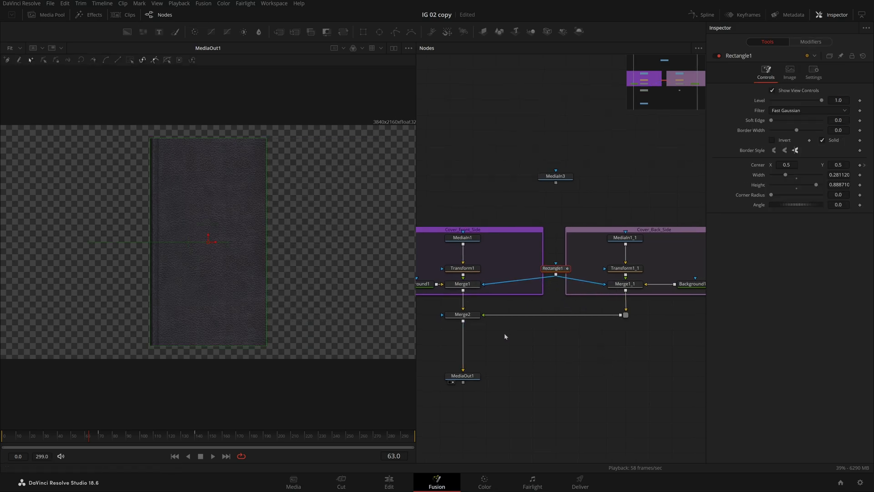
Inspect the cover around frames 64 and 100, comparing the outputs of Merge1, Merge1_1 and MediaOut1.
click(95, 438)
click(535, 378)
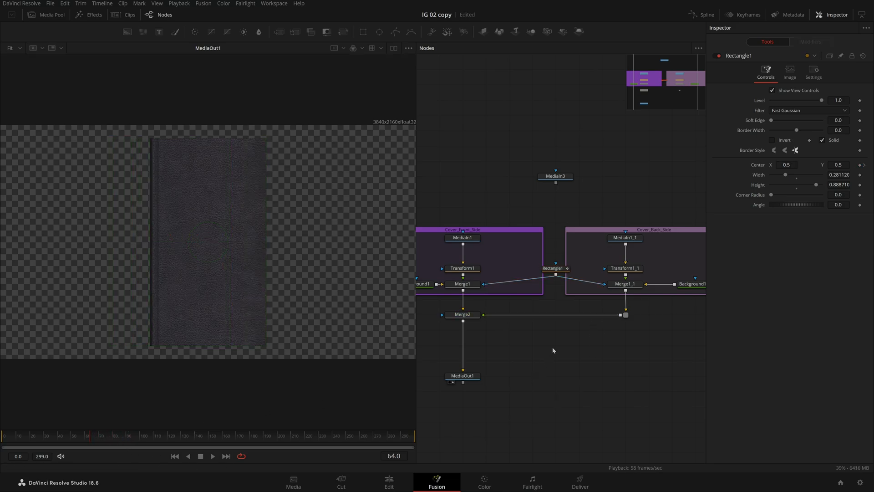
click(625, 268)
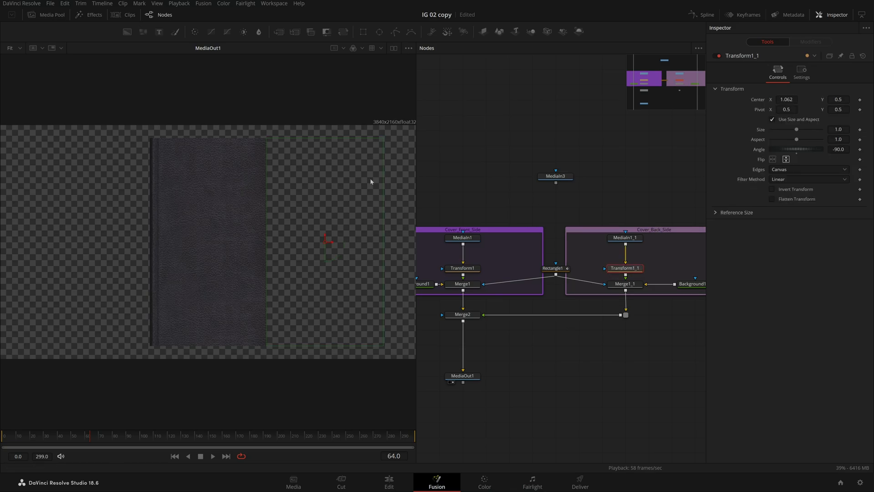
drag(97, 438, 140, 441)
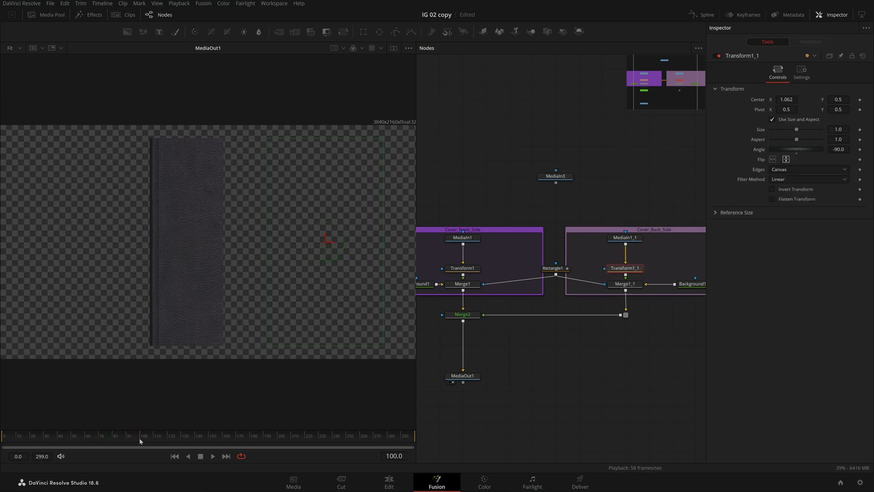
click(553, 268)
drag(472, 282, 236, 258)
drag(625, 284, 268, 265)
click(633, 270)
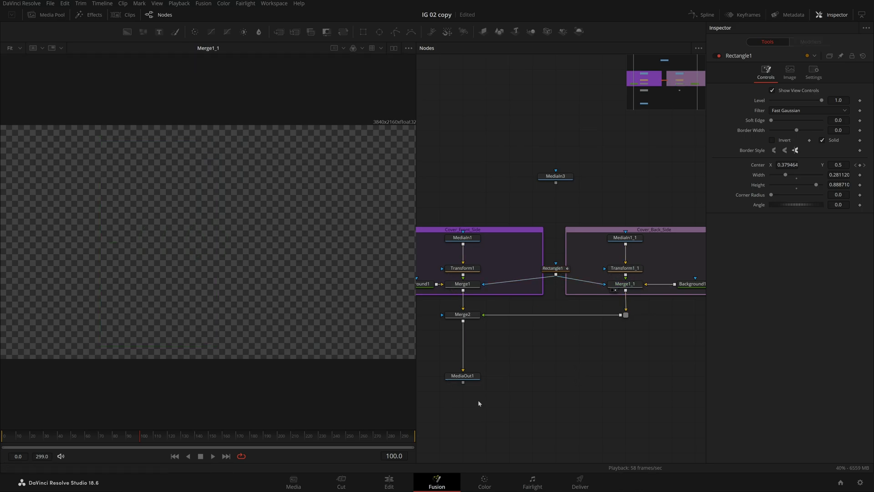
drag(469, 376, 312, 329)
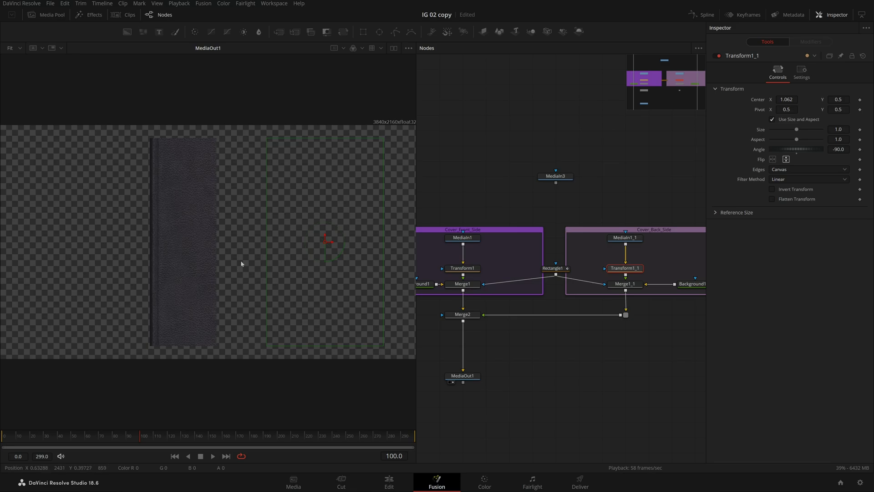
Add a Center keyframe to Transform1_1 at frame 70.
drag(114, 442, 98, 441)
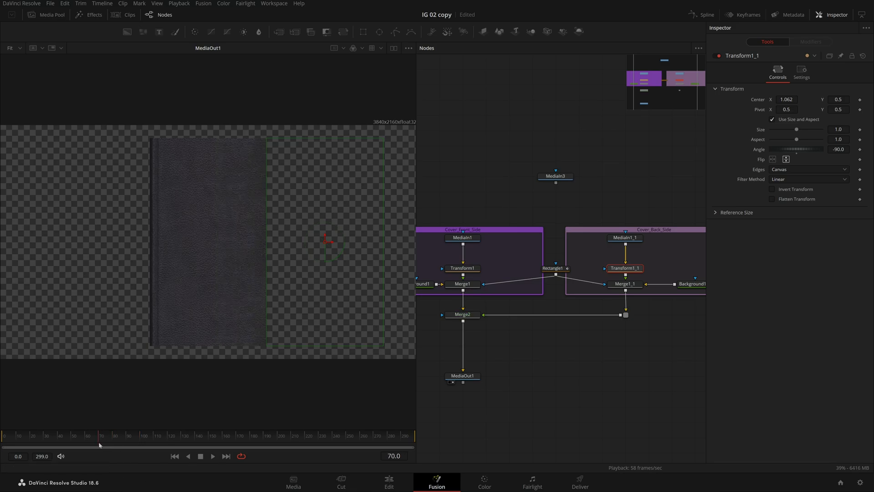
scroll(273, 256, up, 5)
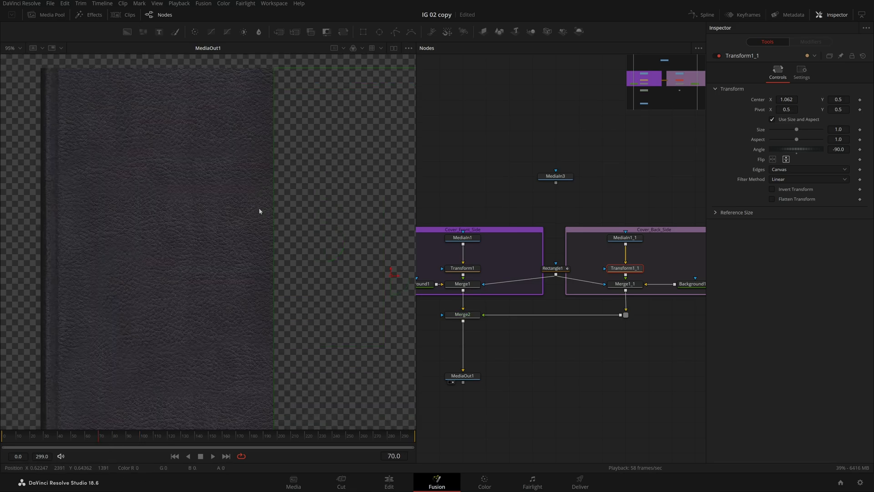
click(860, 100)
key(ctrl+f)
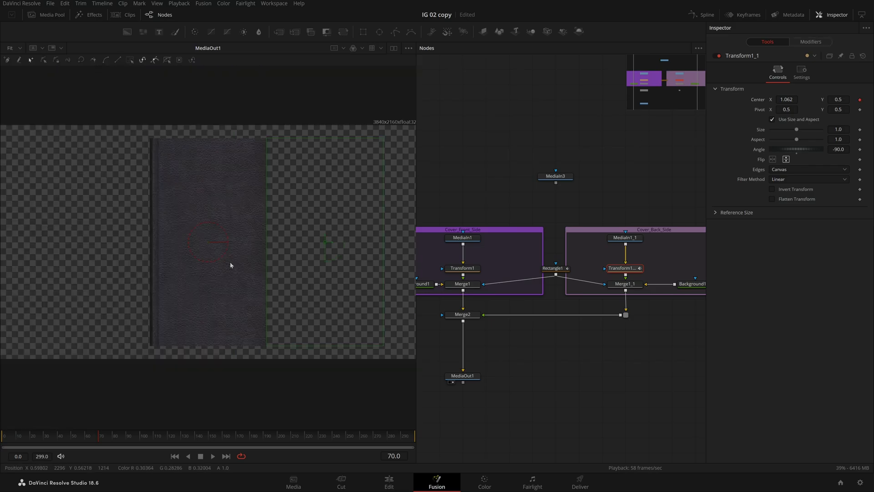
At frame 140, set Transform1_1's Center X to -0.063 so the mirrored leather aligns with the Rectangle1 mask, and save the project.
drag(165, 439, 199, 441)
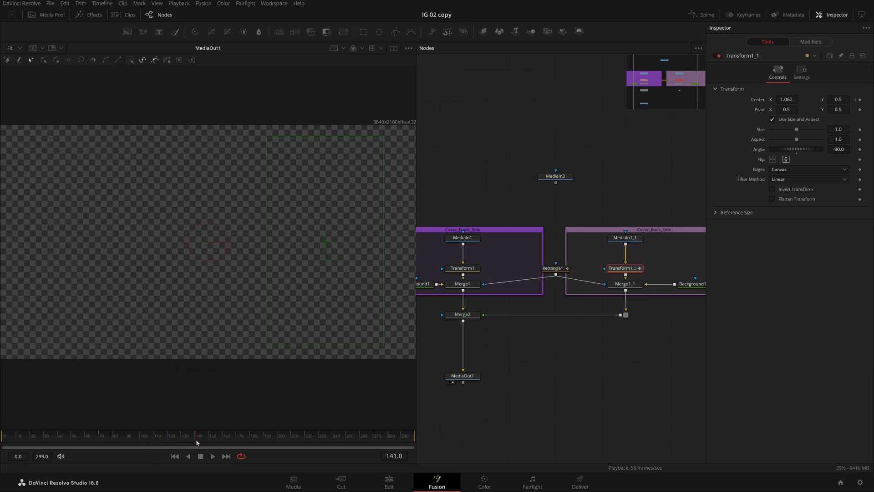
ctrl+click(553, 268)
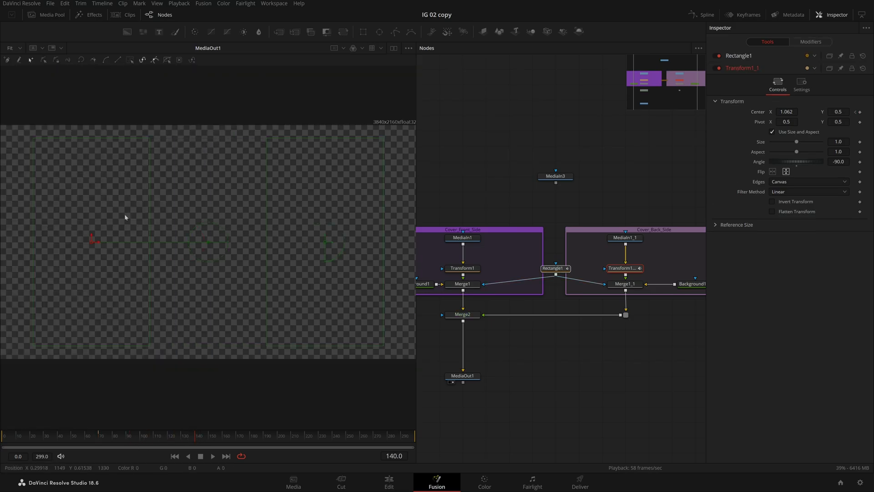
scroll(33, 230, up, 1)
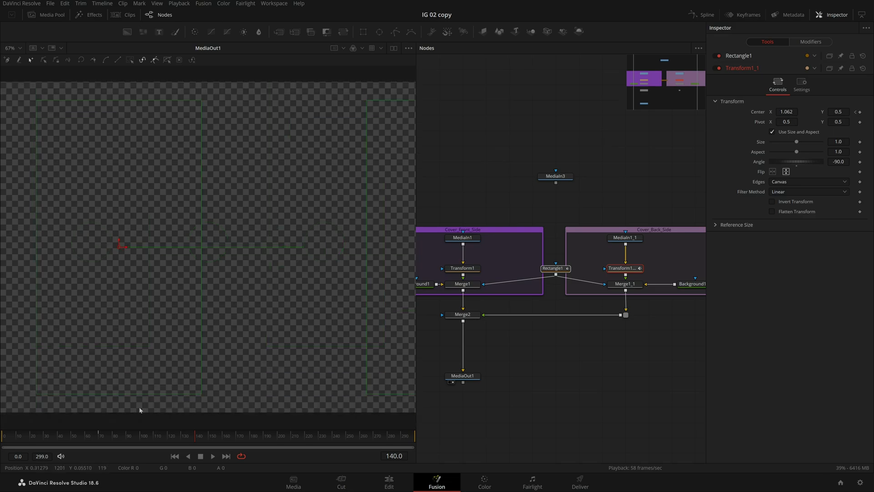
click(99, 439)
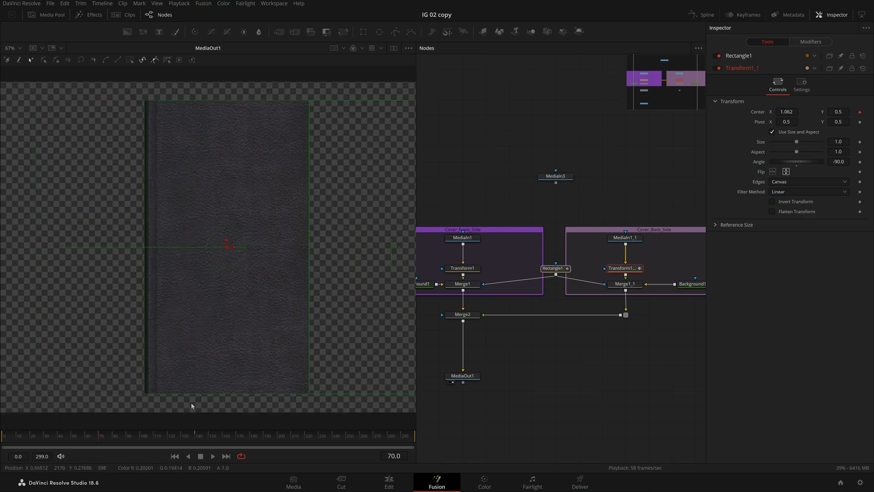
drag(99, 439, 194, 440)
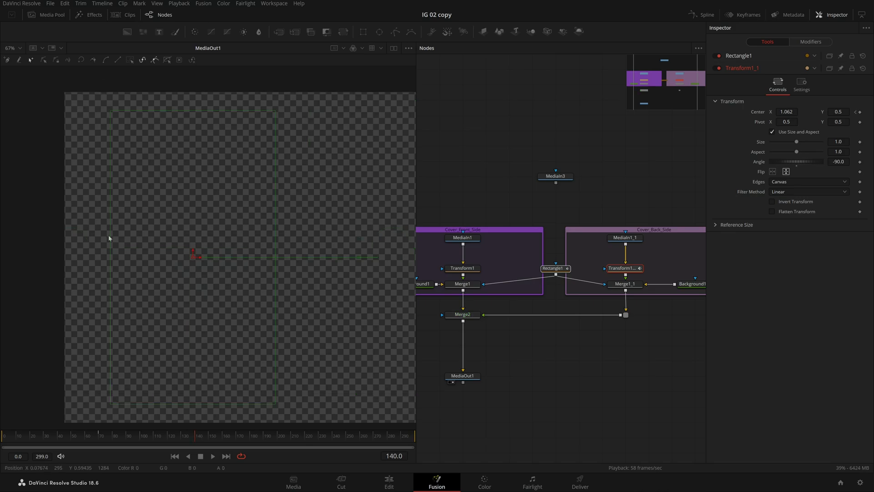
drag(787, 111, 757, 111)
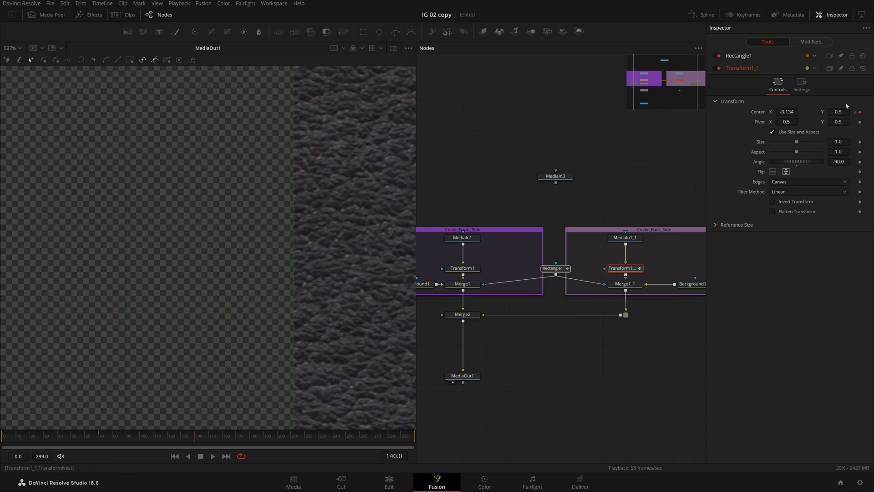
drag(786, 112, 806, 111)
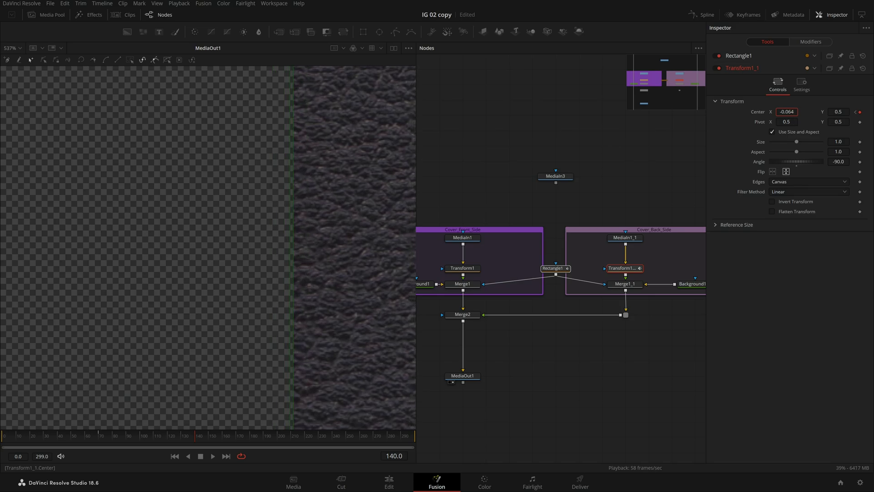
key(ctrl+f)
key(ctrl+s)
key(ctrl+shift+a)
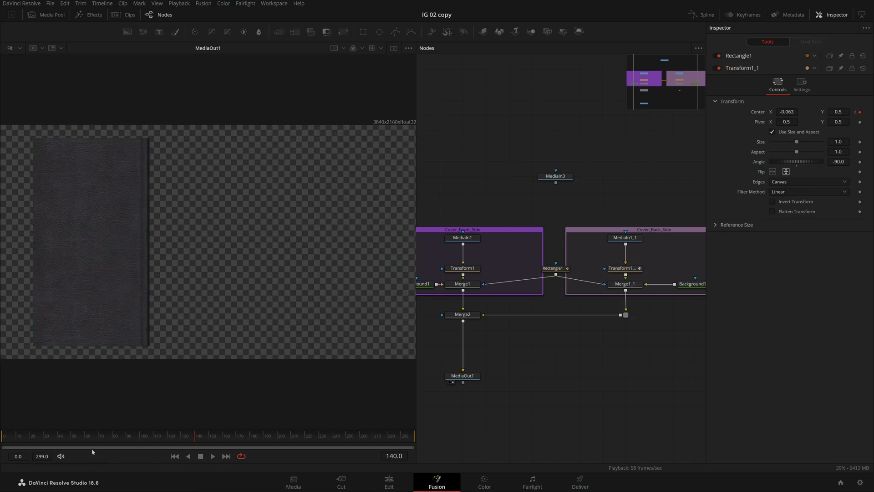
click(86, 441)
mouse_move(86, 441)
mouse_down()
mouse_move(101, 455)
mouse_move(122, 444)
mouse_move(173, 448)
mouse_move(97, 440)
mouse_move(144, 448)
mouse_move(91, 447)
mouse_up()
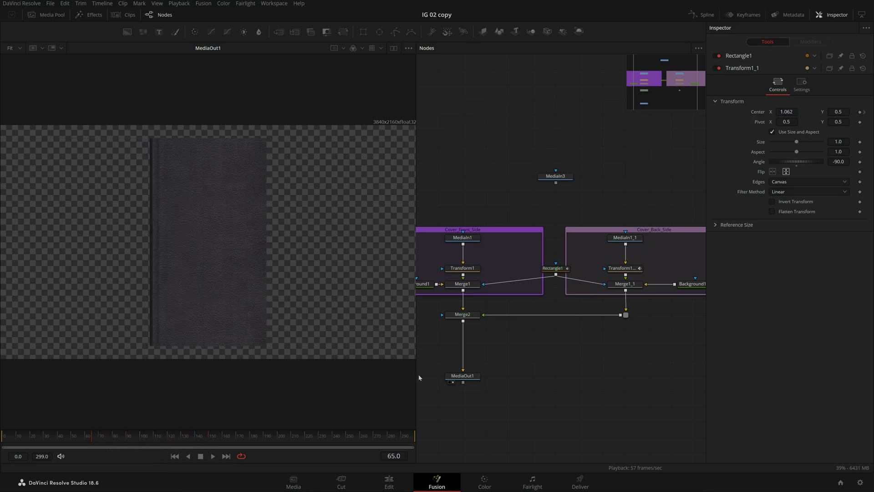
Add a Paint node between Merge2 and MediaOut1.
drag(462, 401, 509, 385)
click(513, 293)
key(shift+space)
text(paint)
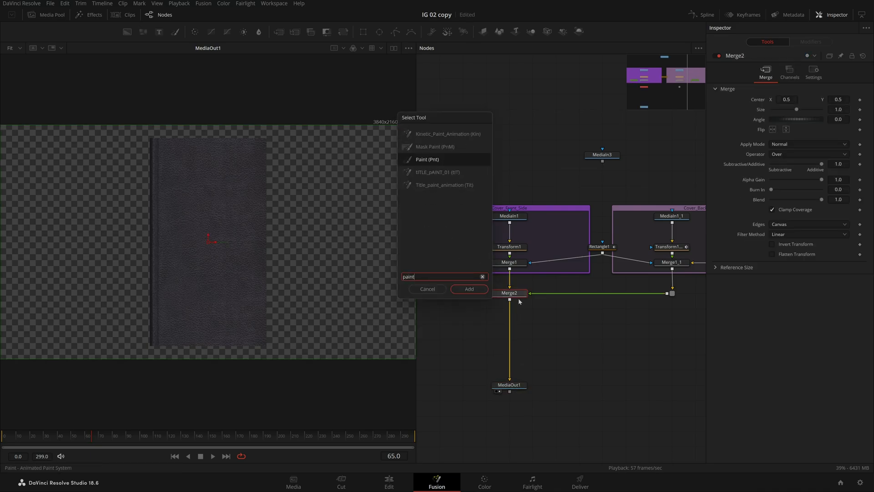
key(Return)
drag(518, 306, 519, 323)
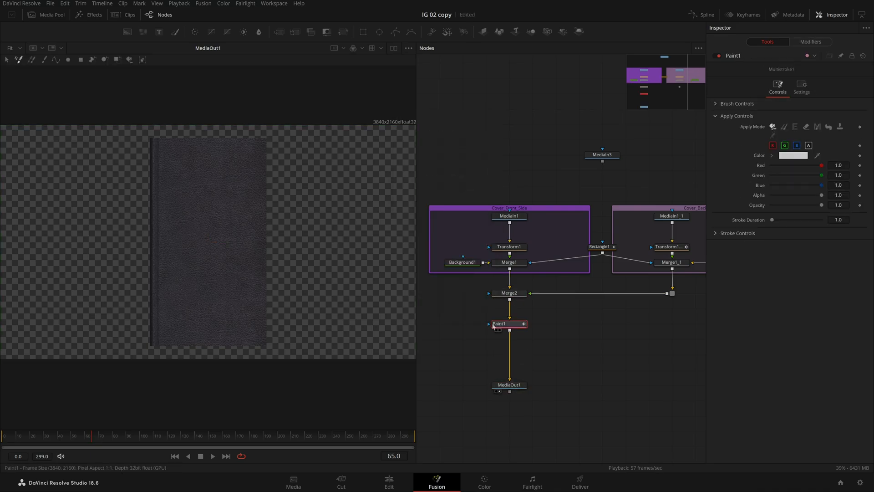
Paint a white curved arrow and a red straight arrow over the cover to illustrate the opening motion, and delete the Paint node.
mouse_move(267, 342)
mouse_down()
mouse_move(226, 306)
mouse_move(160, 310)
mouse_move(130, 322)
mouse_move(116, 313)
mouse_move(137, 331)
mouse_up()
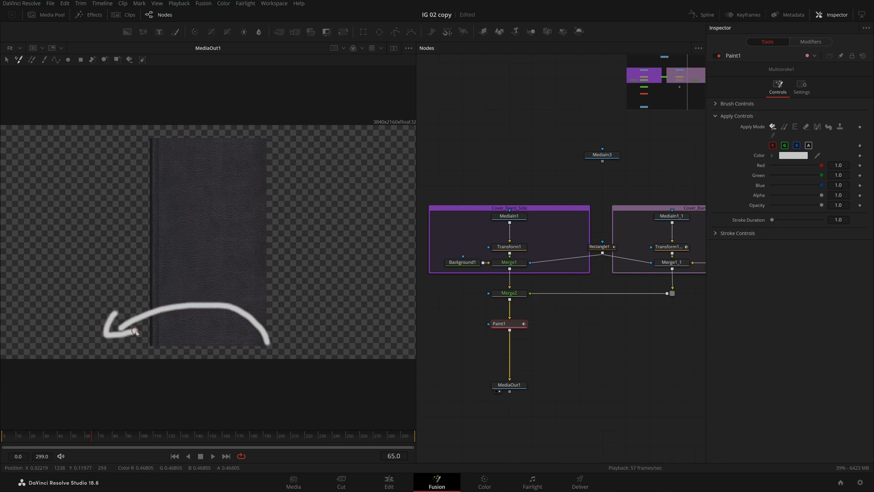
click(785, 156)
click(517, 316)
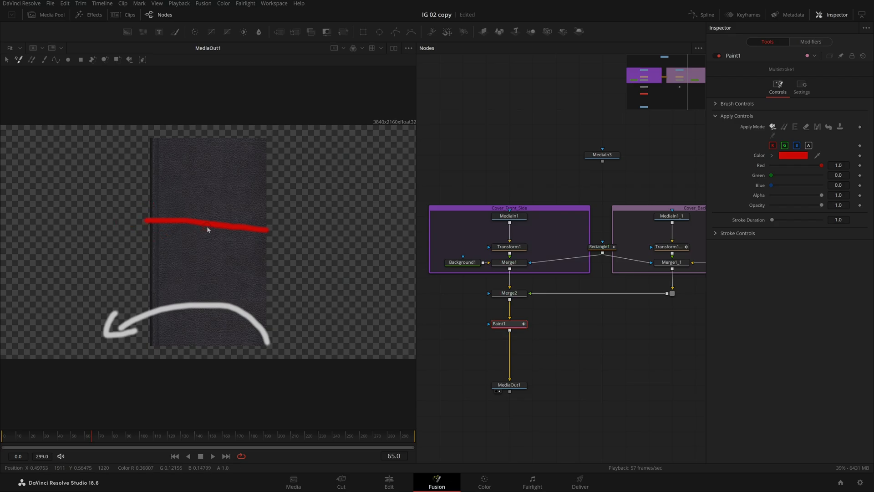
key(ctrl+z)
mouse_move(272, 225)
mouse_down()
mouse_move(133, 225)
mouse_move(150, 243)
mouse_up()
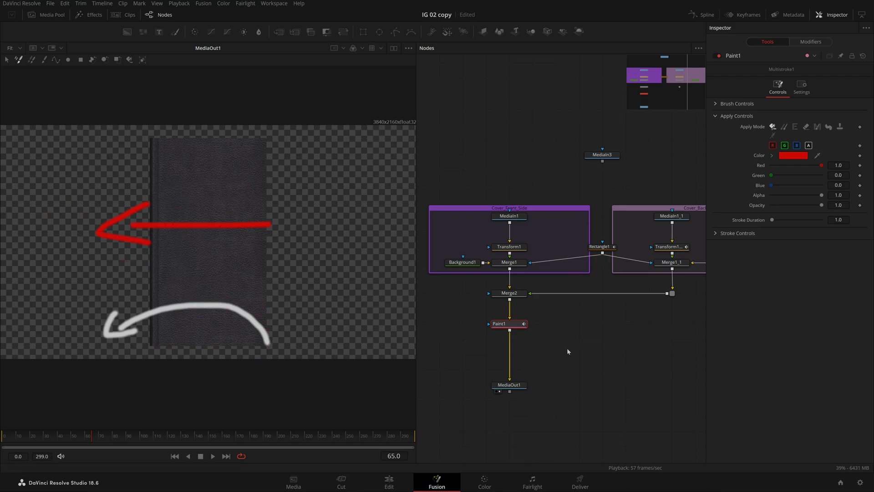
key(Delete)
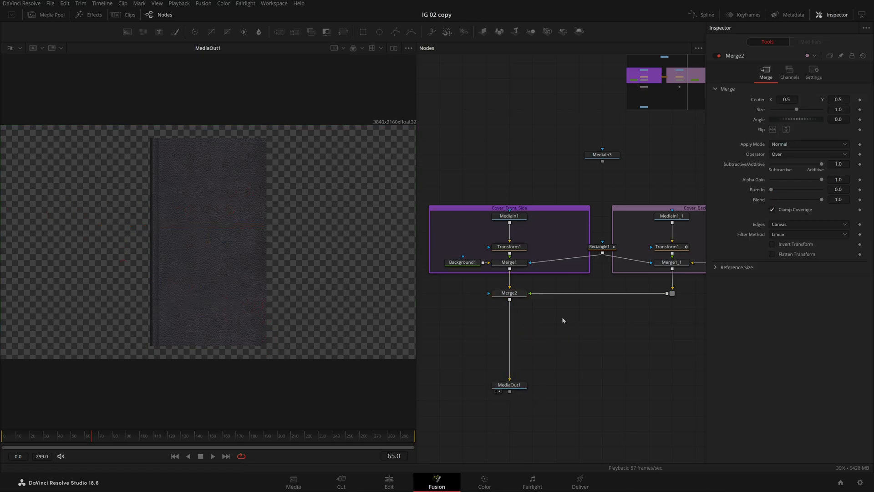
Review the opening motion from frame 70 on the Rectangle1 mask, the Merge1 front side and the combined Merge2 output.
key(space)
click(100, 437)
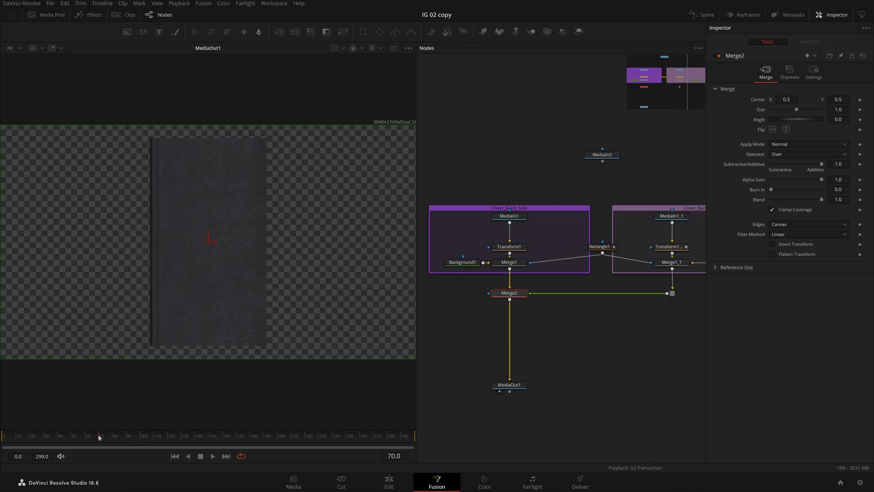
key(space)
click(595, 253)
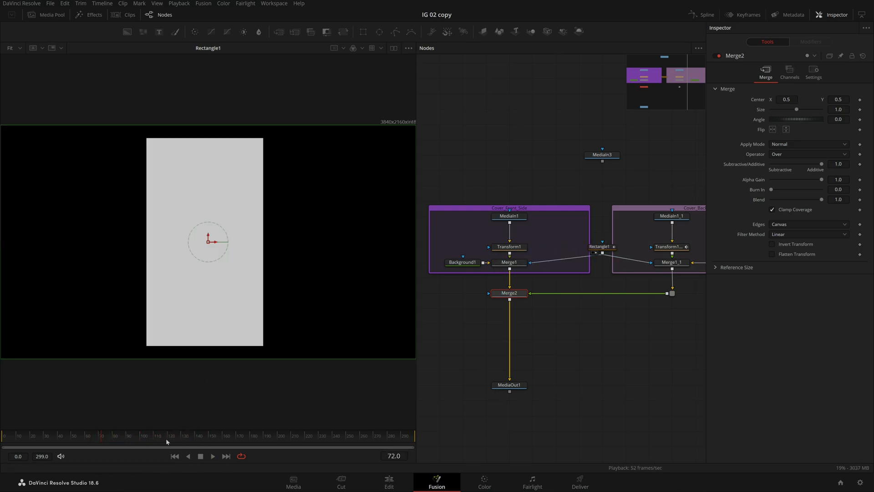
drag(112, 439, 134, 439)
drag(107, 438, 173, 442)
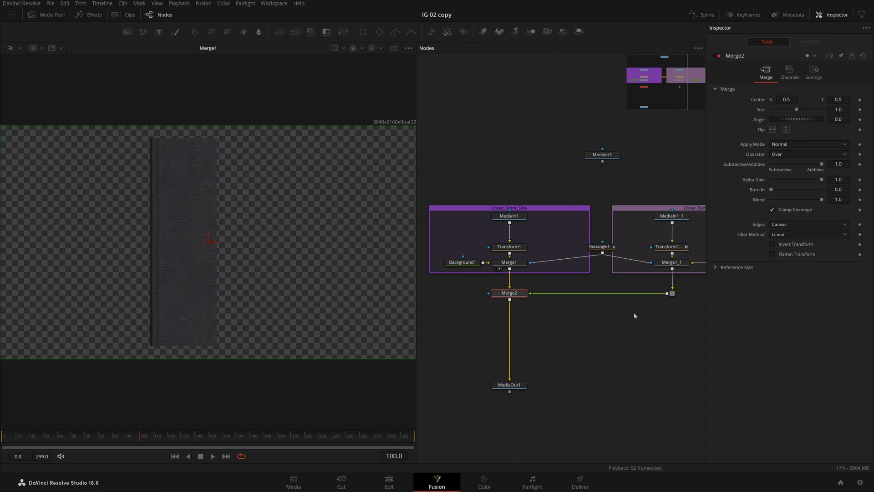
mouse_move(127, 439)
mouse_down()
mouse_move(105, 441)
mouse_move(120, 438)
mouse_up()
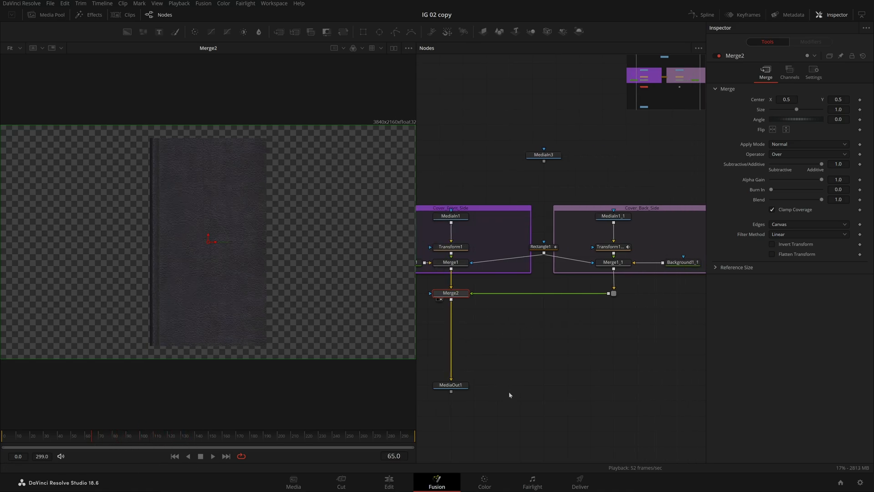
Add a Shadow node after Merge1_1 with a Softness of about 0.01772, and check it at frame 88.
scroll(586, 299, up, 5)
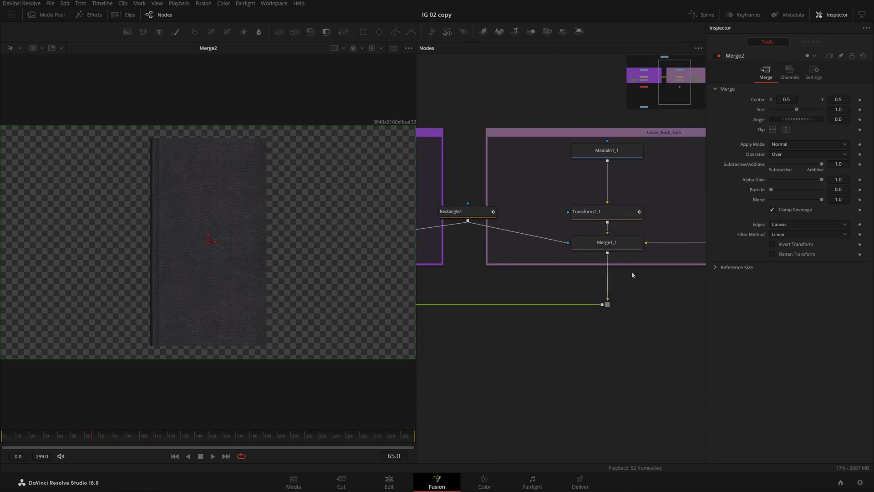
click(632, 252)
key(shift+space)
text(shadow)
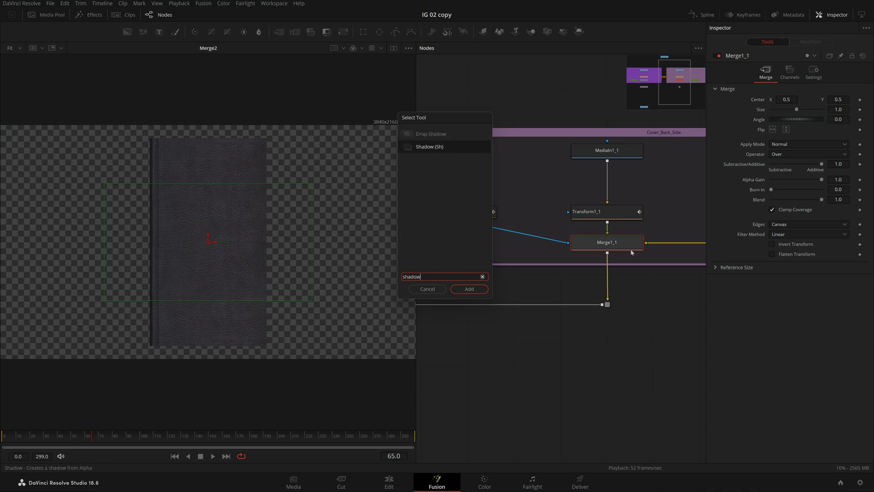
key(Return)
scroll(212, 274, up, 2)
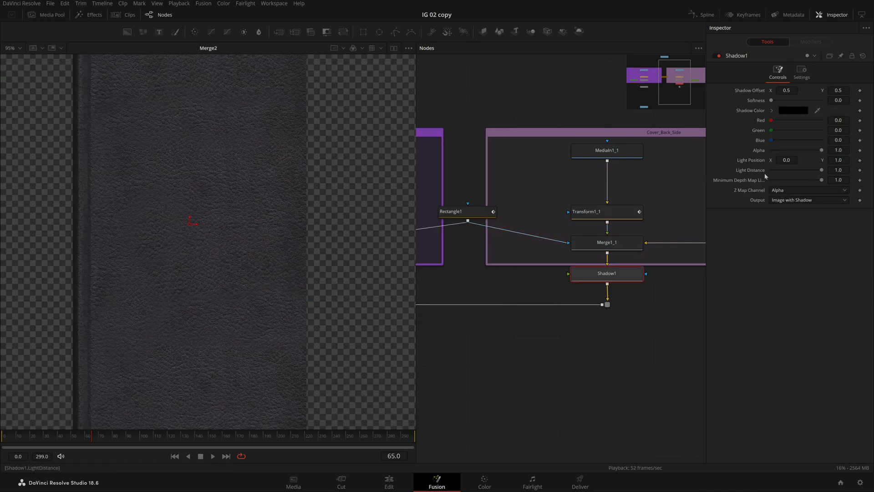
drag(781, 102, 789, 105)
click(124, 437)
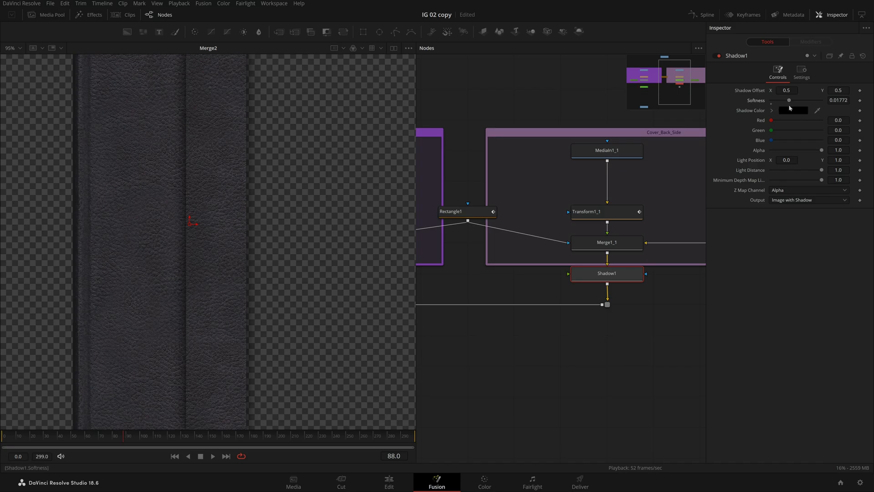
Insert a copy of the back side's Shadow node between Merge1 and Merge2.
scroll(484, 359, down, 3)
drag(430, 342, 579, 344)
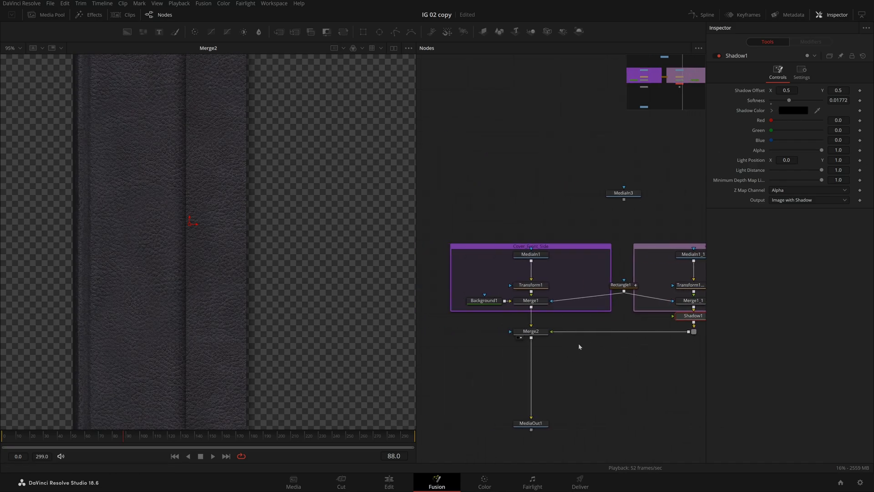
click(512, 320)
key(ctrl+v)
drag(509, 320, 531, 320)
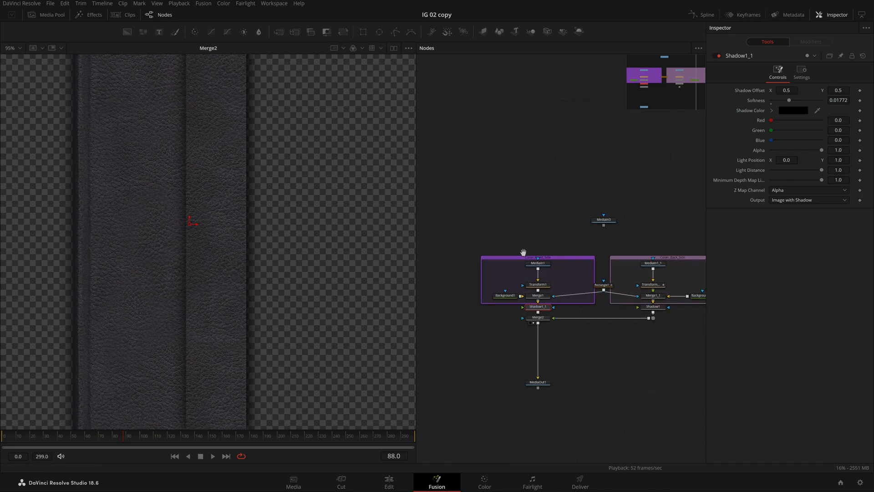
Move both cover branches with their shadows farther above Merge2, and place MediaIn3 beside the line below the front side.
scroll(454, 254, down, 3)
drag(453, 257, 680, 318)
drag(596, 313, 596, 237)
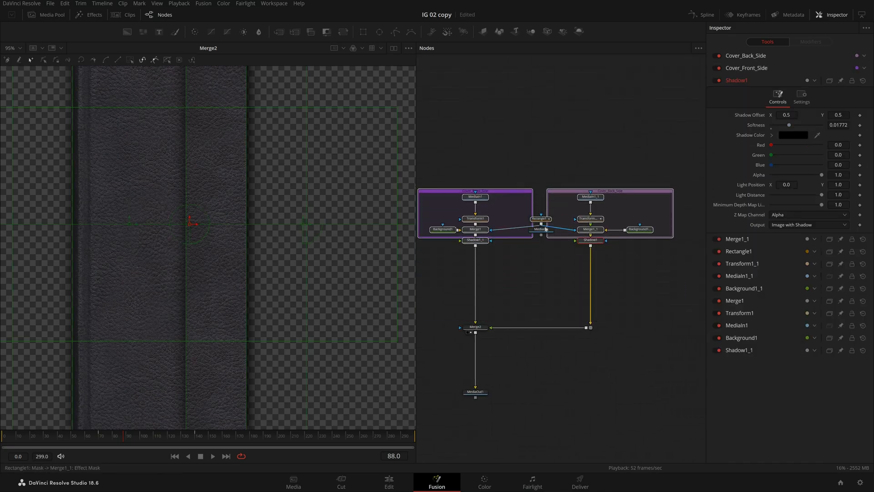
drag(541, 196, 459, 283)
click(509, 277)
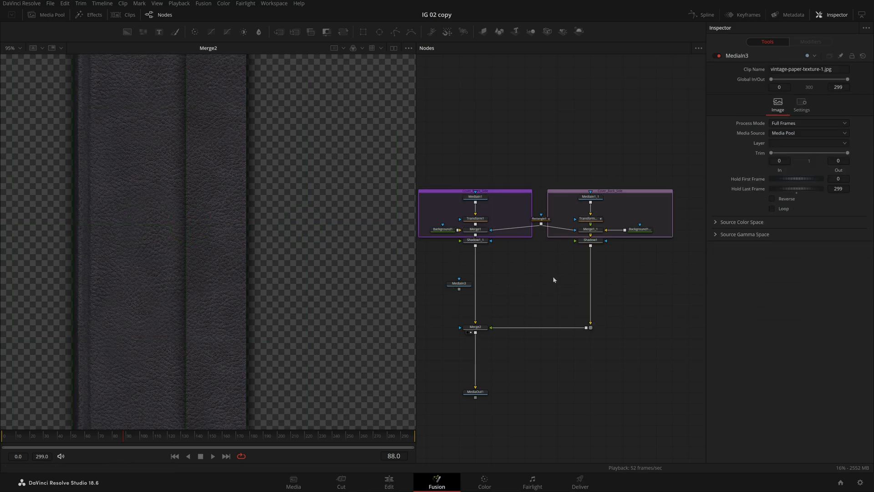
Show the final MediaOut1 output fitted in the viewer and check the cover's opening motion around frames 71 to 76.
drag(506, 278, 517, 281)
click(483, 401)
key(ctrl+f)
mouse_move(123, 439)
mouse_down()
mouse_move(86, 440)
mouse_move(207, 435)
mouse_move(89, 437)
mouse_move(167, 441)
mouse_move(109, 442)
mouse_up()
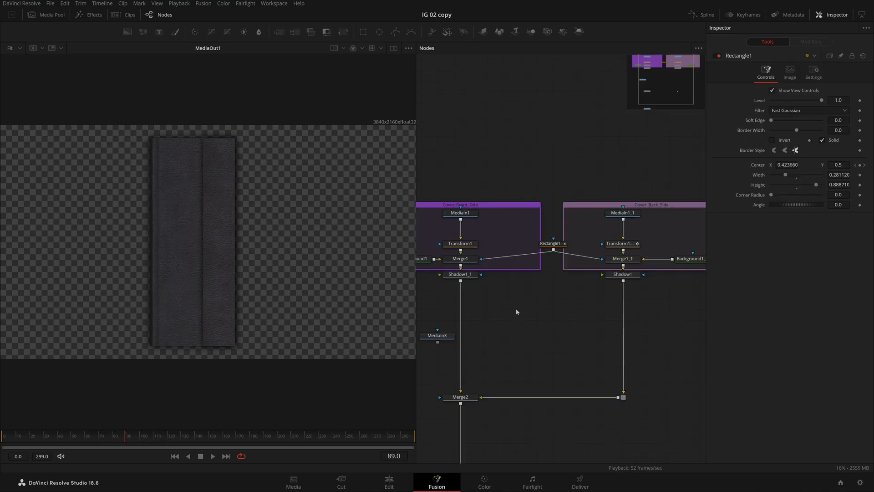
drag(517, 310, 480, 320)
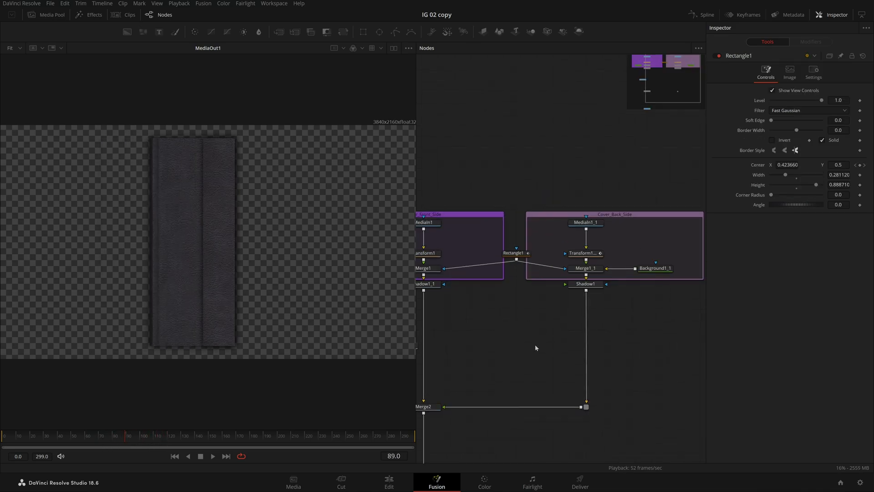
click(91, 438)
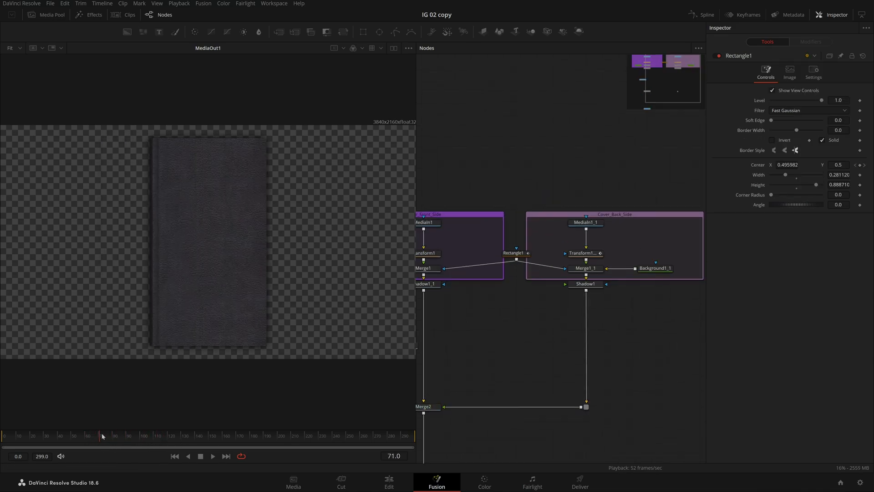
mouse_move(102, 436)
mouse_down()
mouse_move(190, 440)
mouse_move(107, 438)
mouse_up()
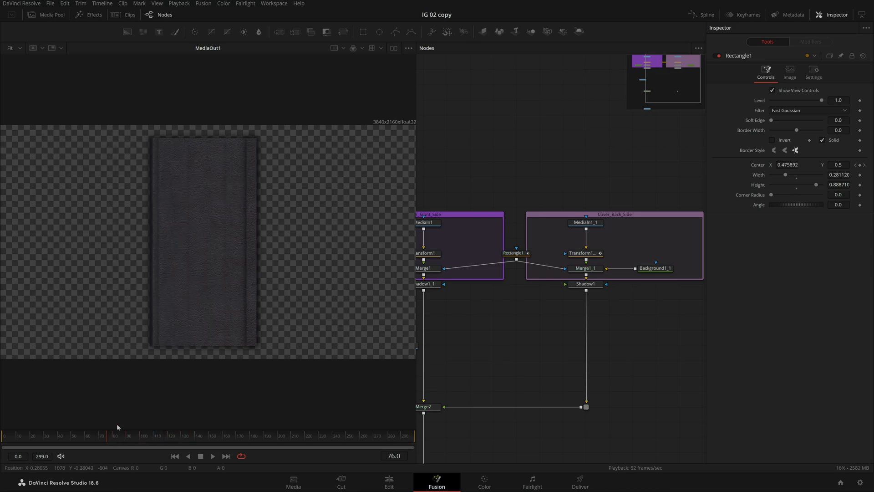
Merge the vintage paper texture from MediaIn3 over a new Background node and view the merged result.
drag(506, 365, 666, 300)
drag(560, 282, 253, 266)
drag(583, 433, 221, 336)
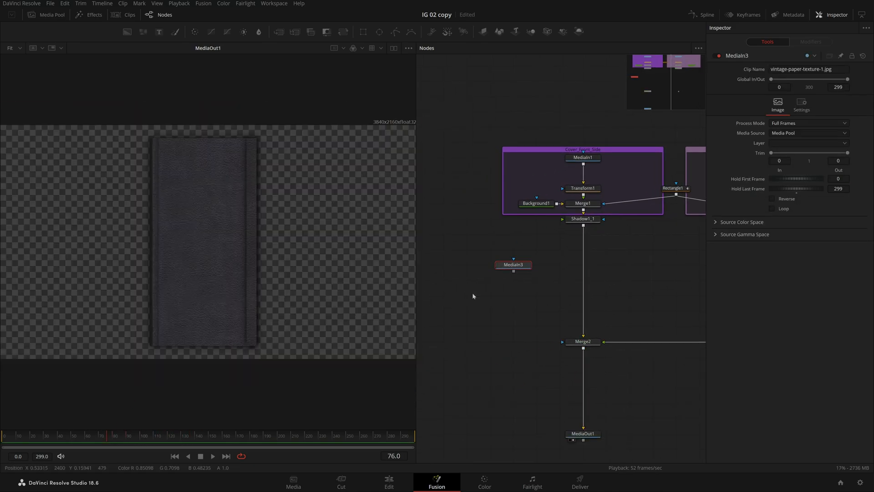
key(1)
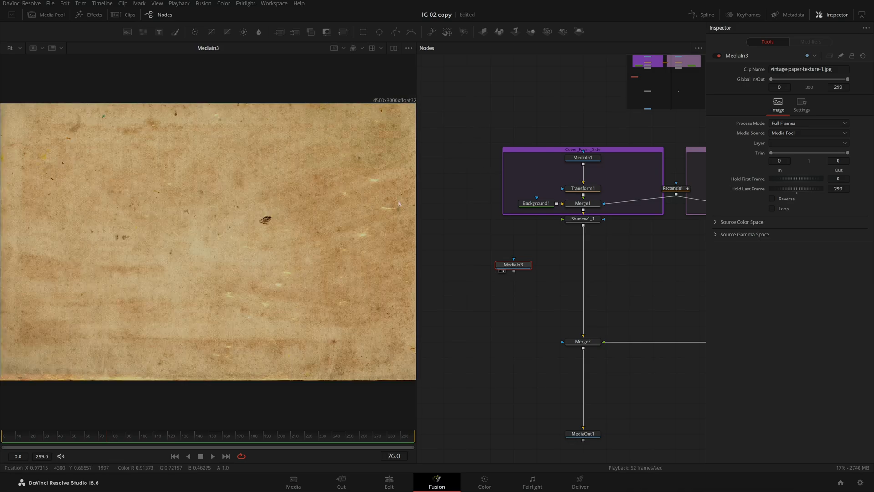
drag(524, 264, 500, 265)
key(shift+space)
text(bg)
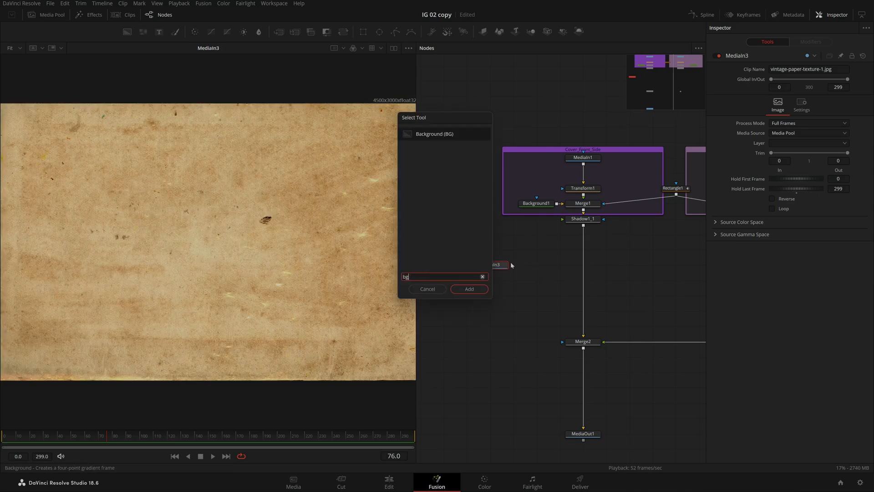
key(Return)
drag(490, 265, 489, 280)
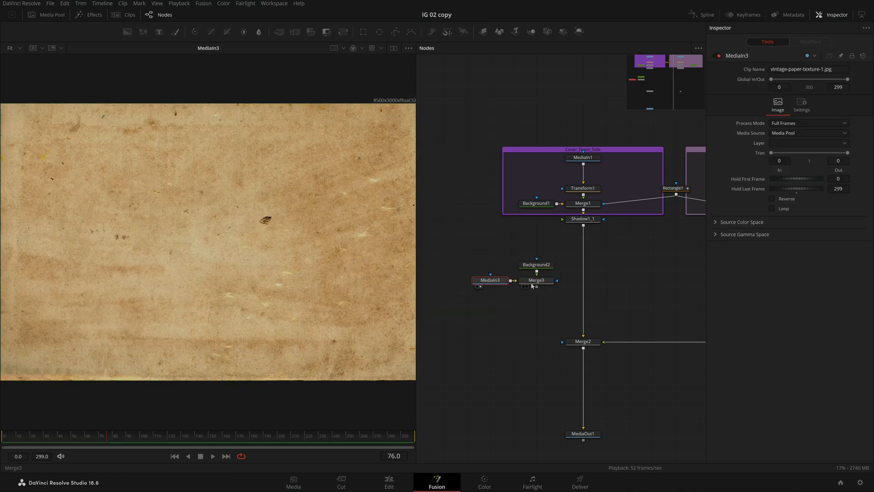
key(1)
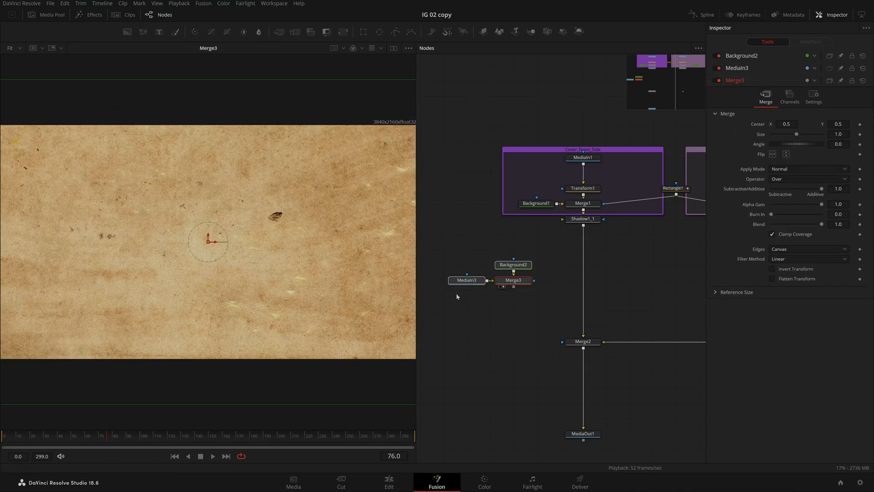
Insert a Transform with Size 0.861 after MediaIn3, and merge the paper branch beneath the front cover before Merge2.
click(498, 299)
key(shift+space)
drag(463, 281, 482, 268)
text(xf)
key(Return)
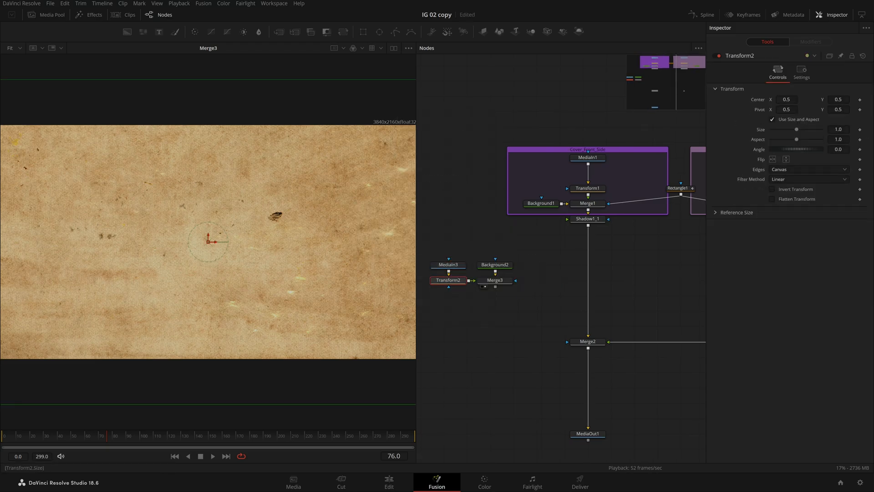
drag(797, 129, 793, 130)
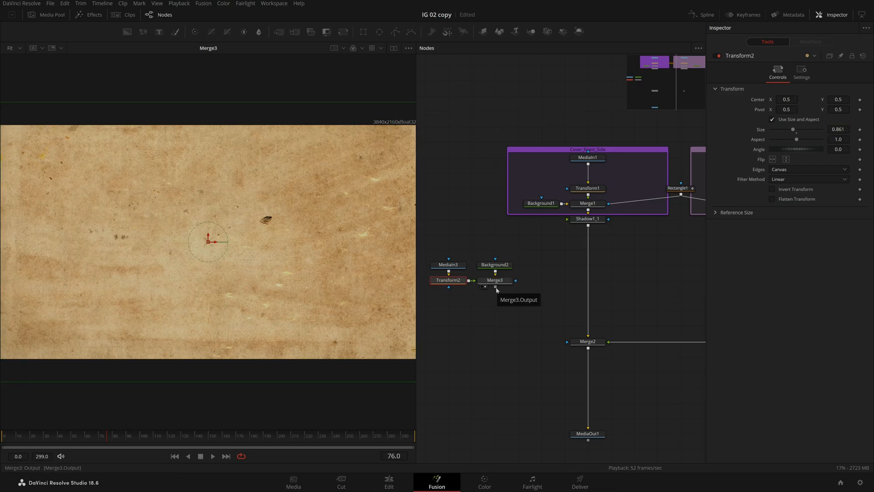
drag(495, 286, 590, 283)
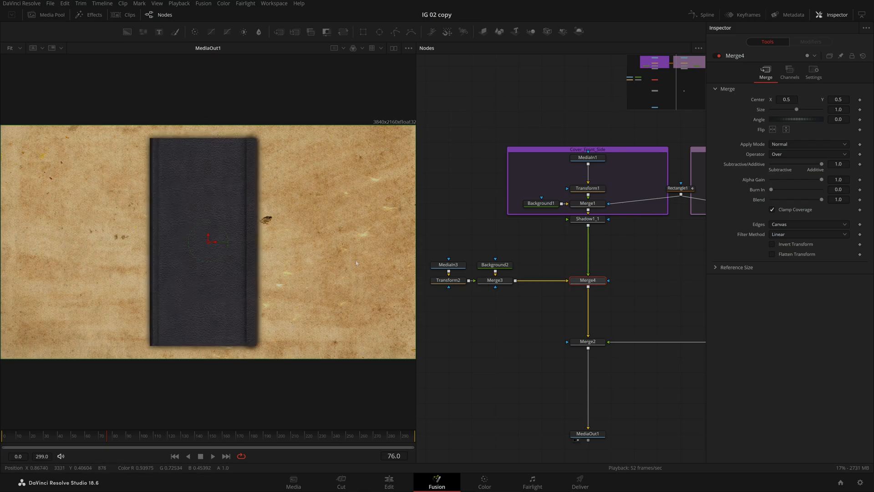
Rotate the paper texture to an Angle of -90 in Transform2 and set its Size to about 0.443.
click(449, 280)
drag(838, 150, 747, 184)
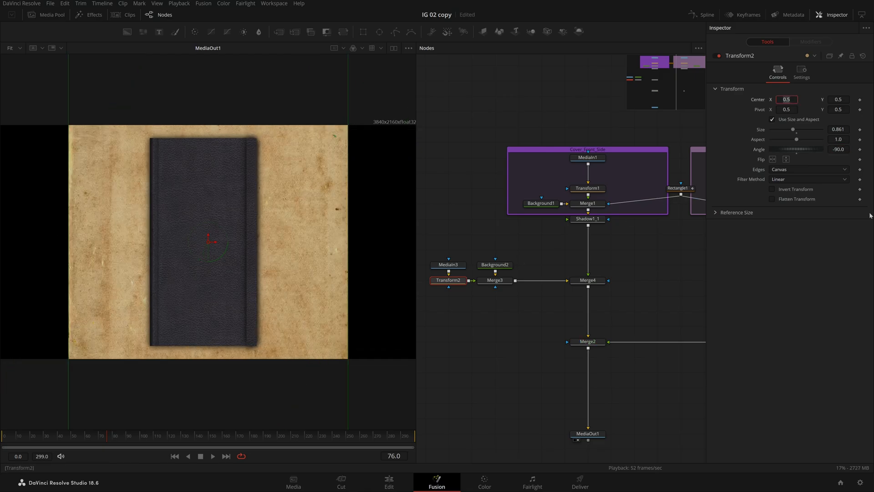
drag(838, 129, 799, 139)
click(504, 303)
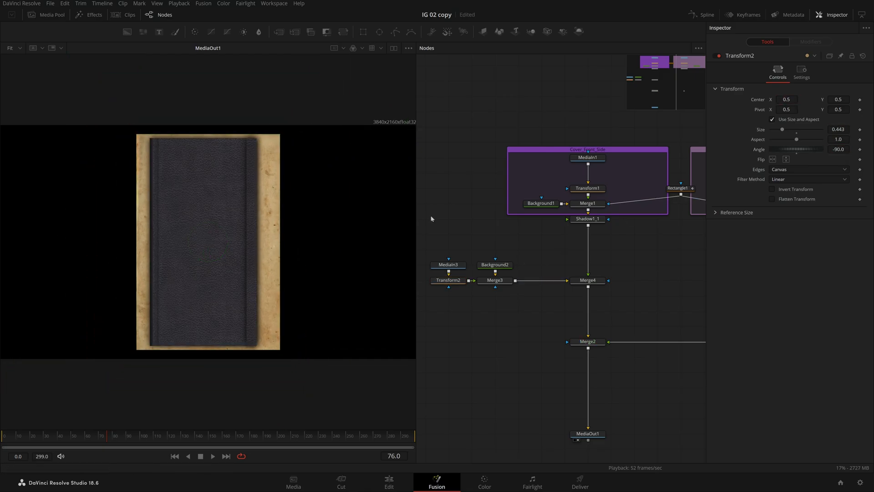
Mask Merge3 with a new Bitmap node fed by Transform1's output, and arrange Bitmap1 above and Background2 below Merge3.
key(shift+space)
text(xf)
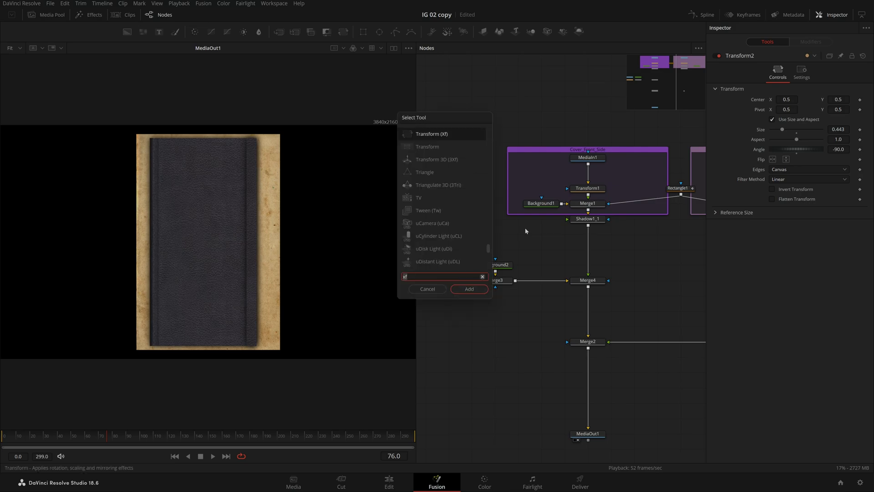
text(bmp)
key(Return)
drag(588, 195, 524, 161)
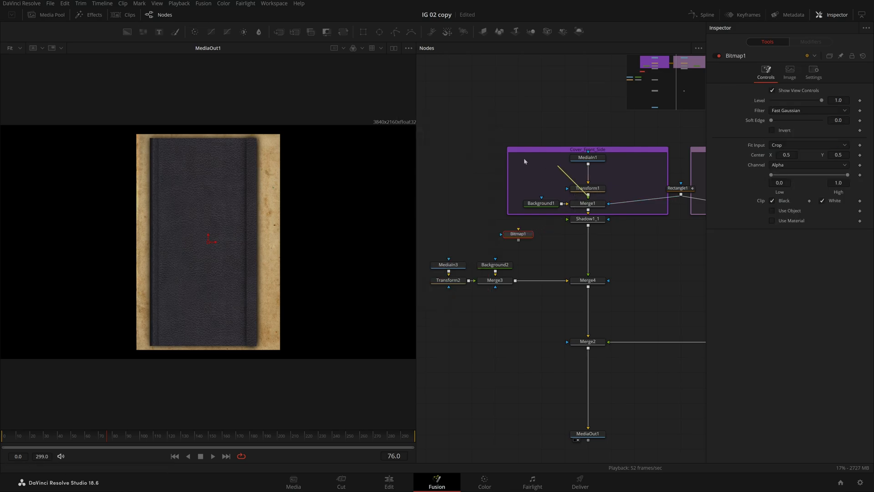
drag(560, 201, 523, 236)
drag(518, 240, 503, 307)
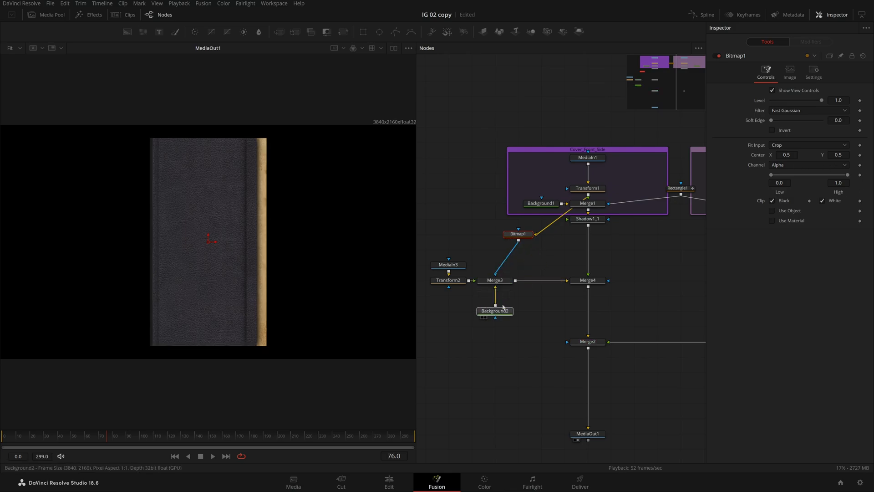
drag(519, 234, 496, 234)
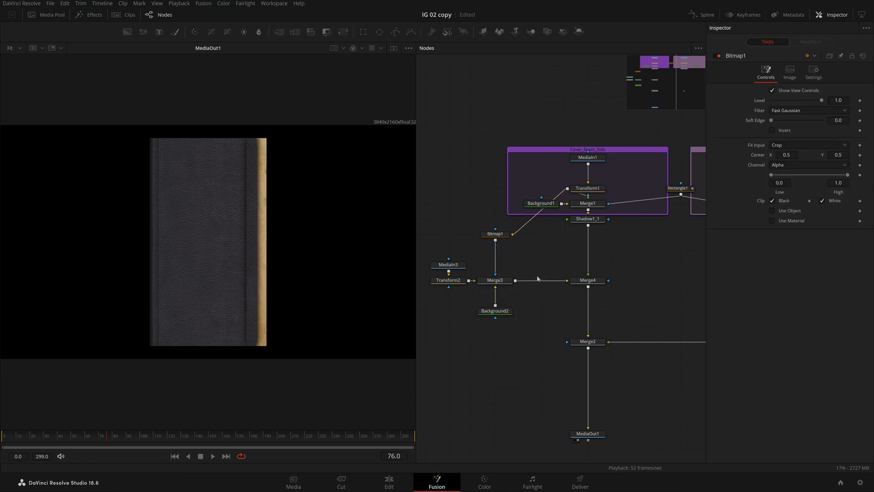
Set Background2's Alpha to 0 and check the composite over the opening frames.
click(93, 438)
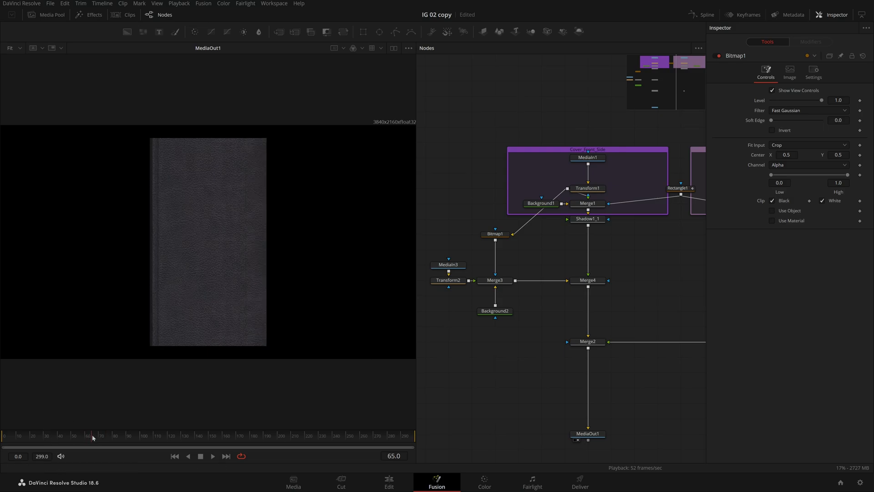
drag(93, 438, 115, 438)
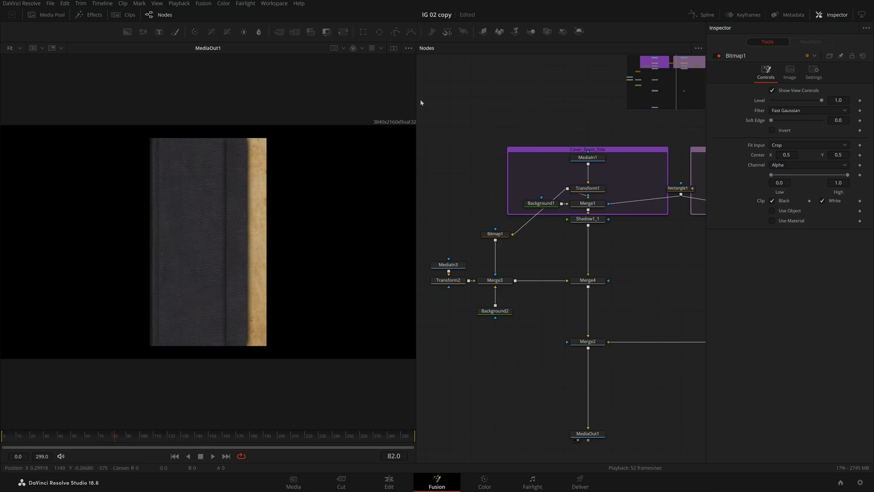
click(408, 48)
click(495, 312)
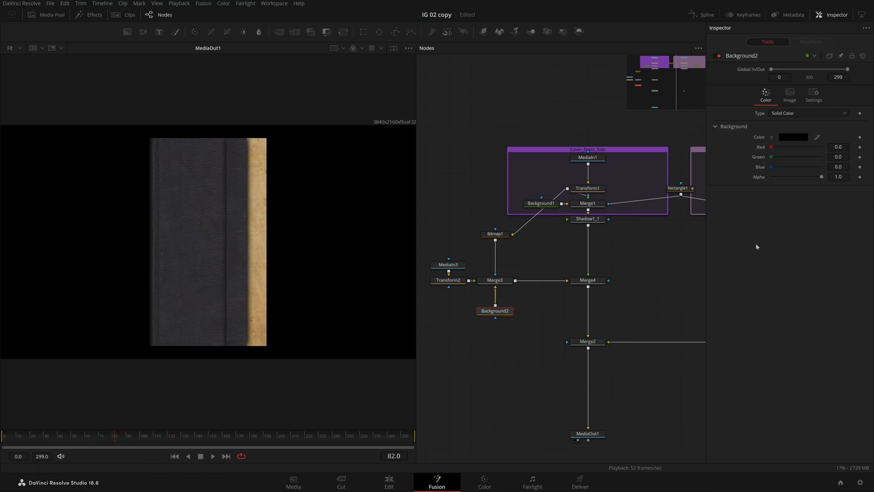
drag(817, 177, 631, 185)
mouse_move(86, 438)
mouse_down()
mouse_move(211, 444)
mouse_move(80, 444)
mouse_up()
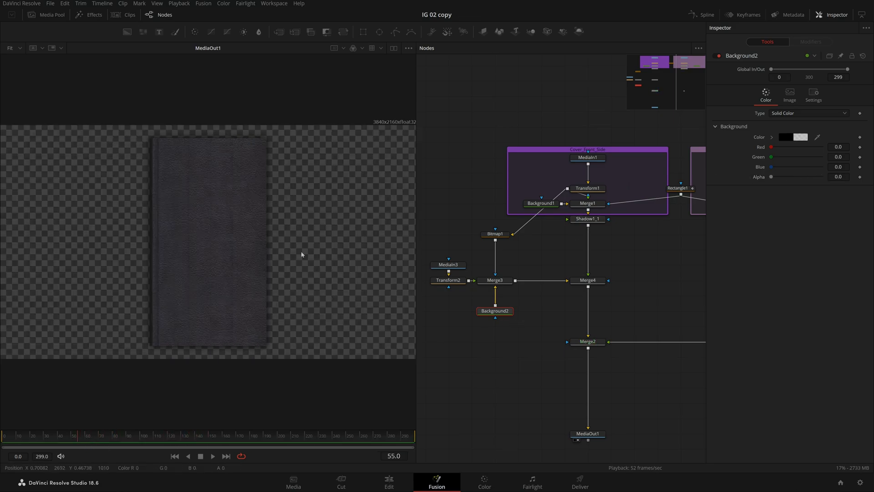
Insert a Merge with a new Background between the back side's router and Merge2, and move Transform1_1 closer to MediaIn1_1.
drag(621, 347, 411, 360)
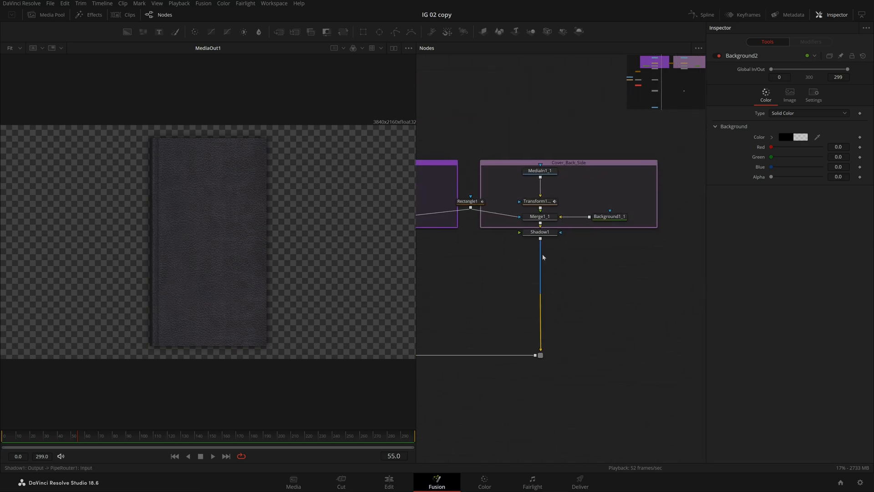
drag(537, 324, 619, 285)
click(622, 316)
key(shift+space)
text(bmp)
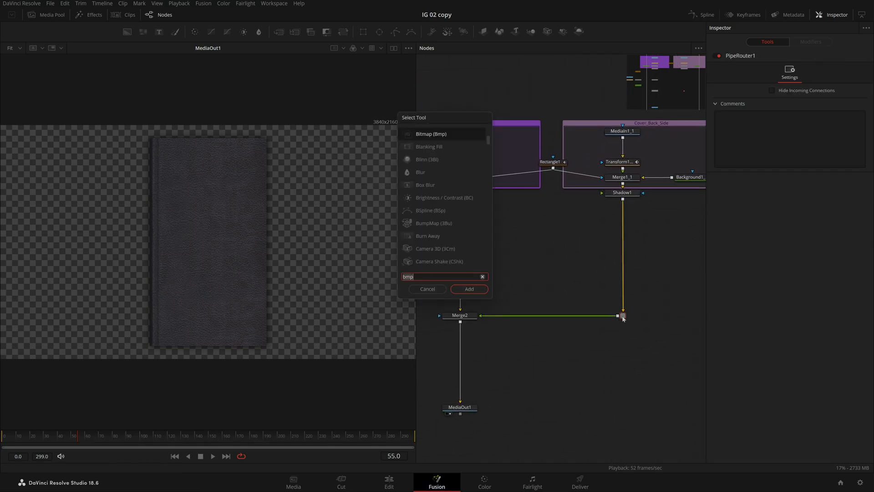
key(Return)
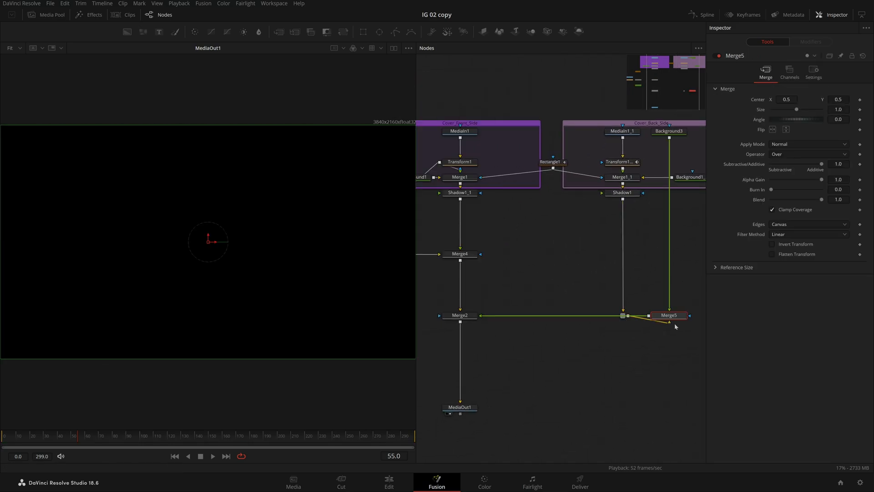
drag(673, 319, 559, 322)
drag(669, 132, 560, 368)
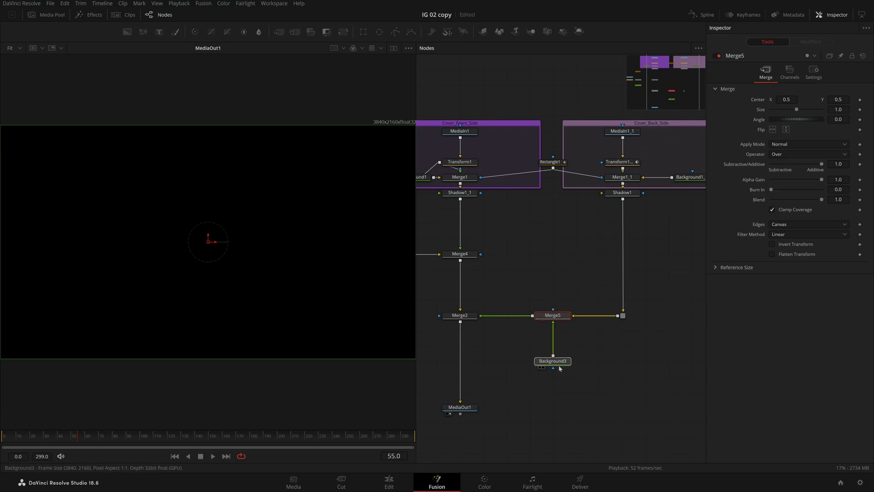
drag(625, 161, 626, 146)
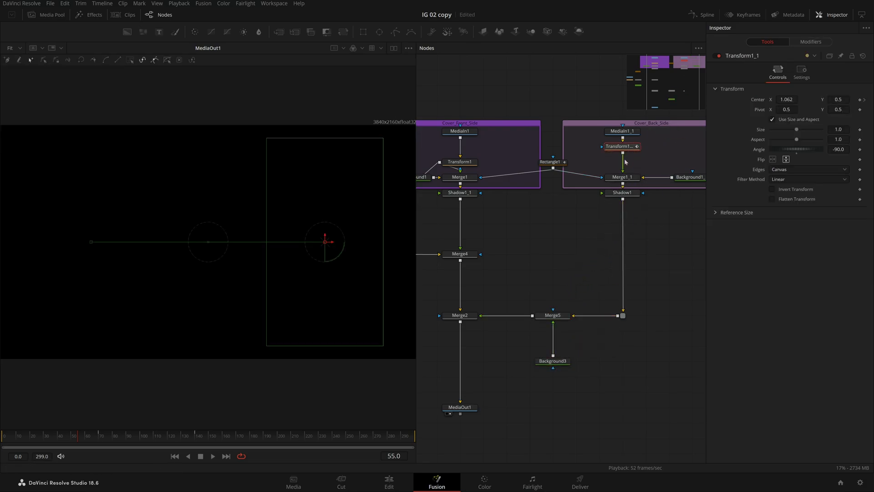
Set Background3's solid color to white (#ffffff).
click(560, 361)
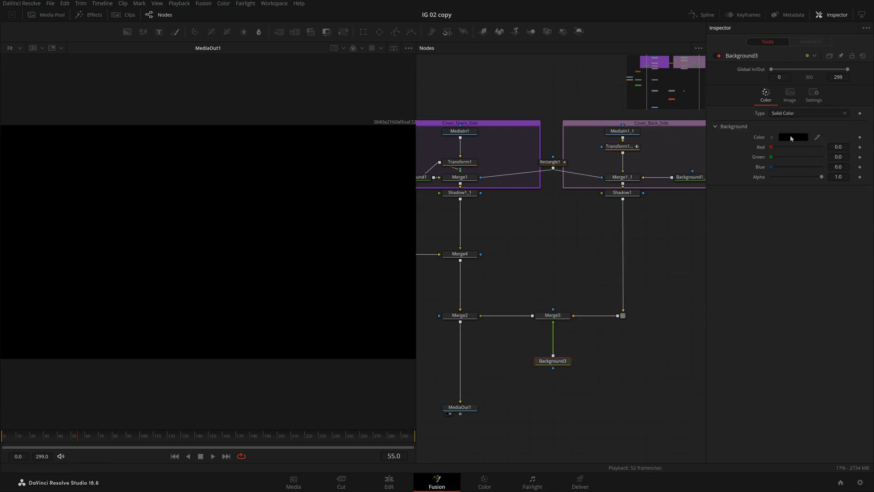
click(807, 113)
click(761, 133)
click(794, 138)
drag(530, 214, 542, 171)
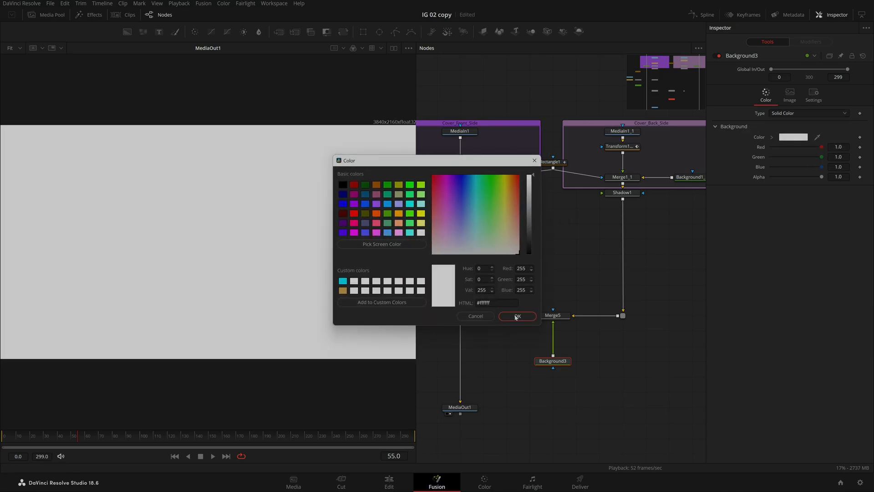
click(517, 316)
Add a Rectangle mask to Background3, use the back cover's output as Merge5's mask, and go to frame 148.
drag(364, 32, 553, 368)
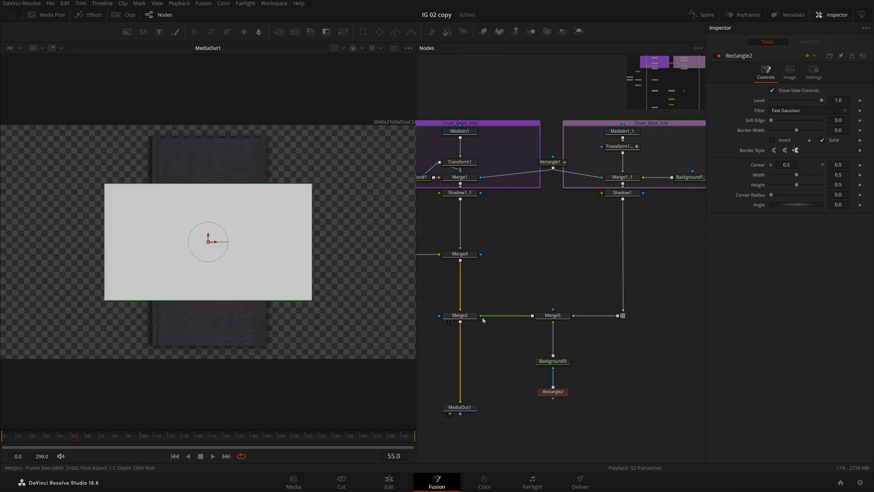
drag(550, 300, 553, 310)
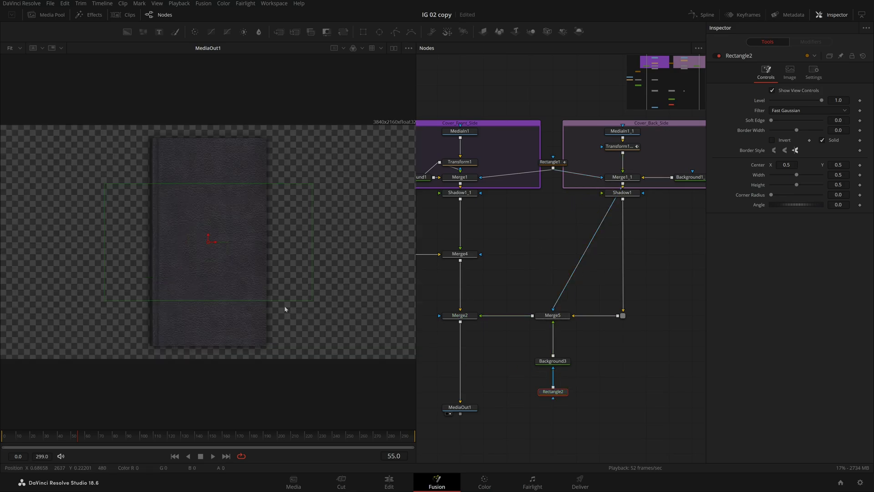
drag(119, 438, 205, 445)
Shape Rectangle2 into a narrow vertical stripe on the opened cover, about 0.03 wide and 0.943 high, centered at about X 0.278, Y 0.5.
drag(208, 242, 103, 227)
drag(208, 288, 127, 353)
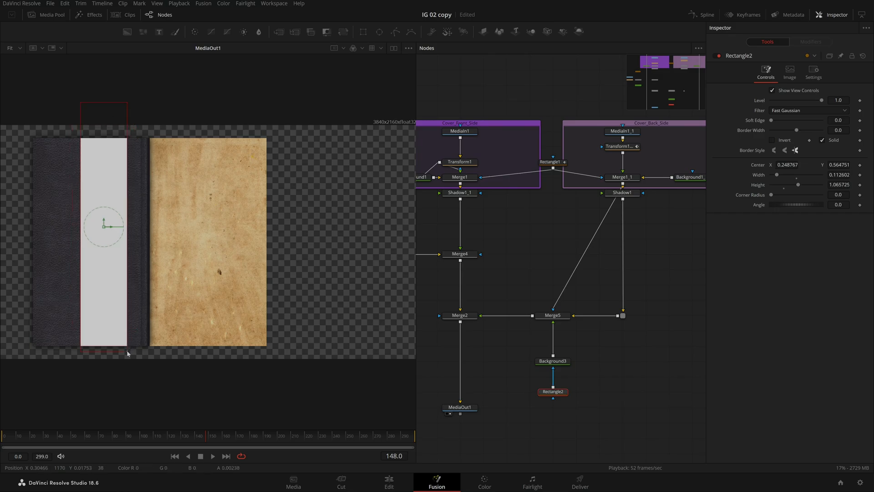
double_click(760, 166)
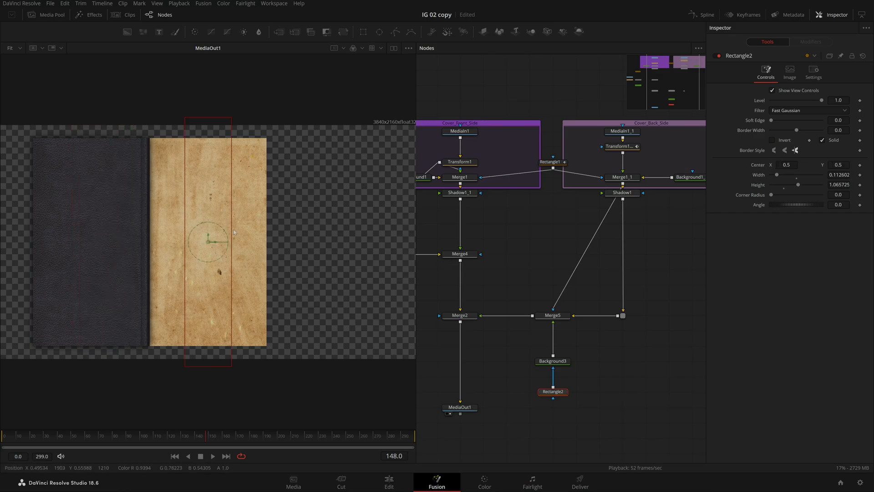
drag(216, 242, 117, 241)
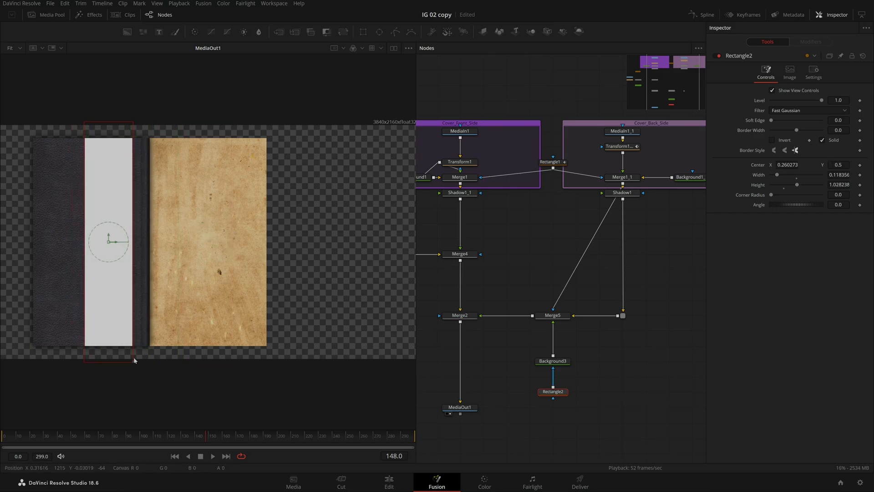
drag(133, 357, 115, 352)
drag(121, 244, 125, 244)
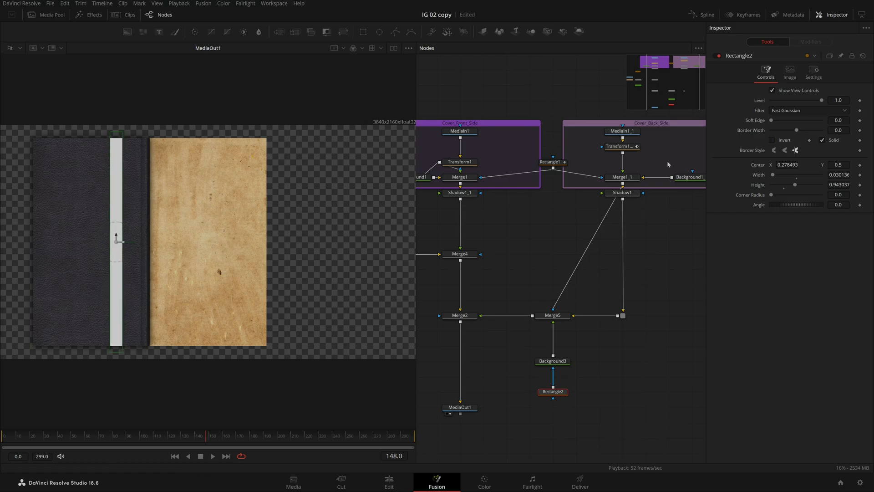
Soften Rectangle2 with Level 0.48 and Soft Edge 0.0535, and keyframe its center at frame 140 and, near the cover's right edge, at frame 70.
drag(821, 100, 785, 124)
click(669, 334)
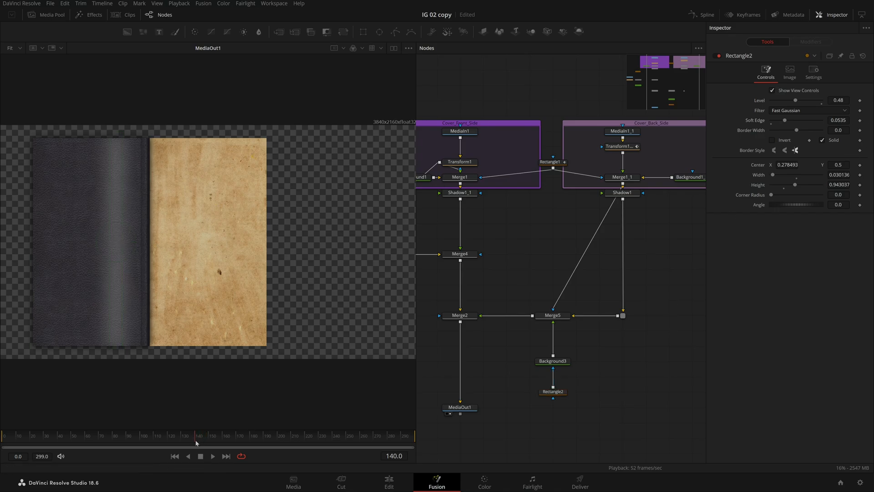
drag(195, 436, 98, 438)
click(552, 392)
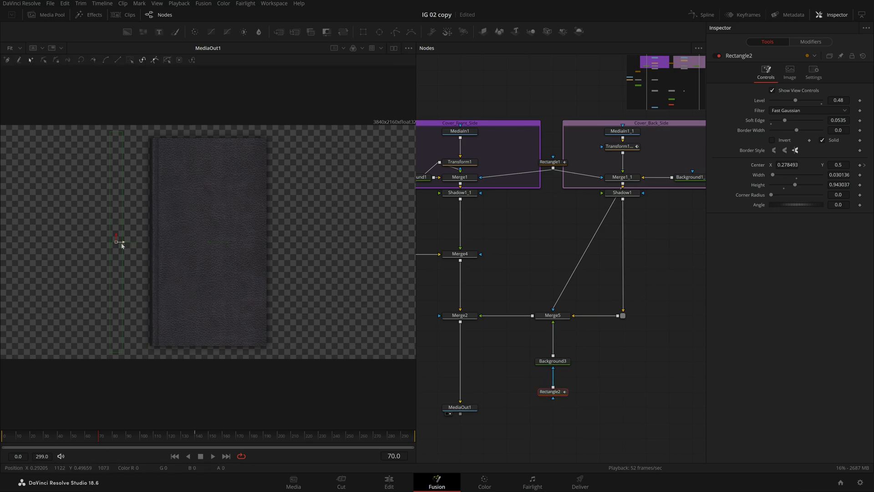
drag(277, 253, 278, 253)
mouse_move(100, 437)
mouse_down()
mouse_move(154, 446)
mouse_move(185, 415)
mouse_move(127, 445)
mouse_move(85, 445)
mouse_move(157, 446)
mouse_move(131, 447)
mouse_move(150, 449)
mouse_move(66, 452)
mouse_move(202, 442)
mouse_move(89, 442)
mouse_up()
Feed Merge5's mask directly from Merge1_1 instead of Shadow1, without a router, and move Rectangle1 up between the two cover groups.
drag(566, 359, 619, 324)
drag(515, 373, 539, 440)
scroll(552, 383, down, 3)
scroll(568, 387, up, 3)
drag(564, 413, 544, 323)
alt+click(552, 282)
drag(551, 283, 546, 193)
drag(546, 158, 546, 142)
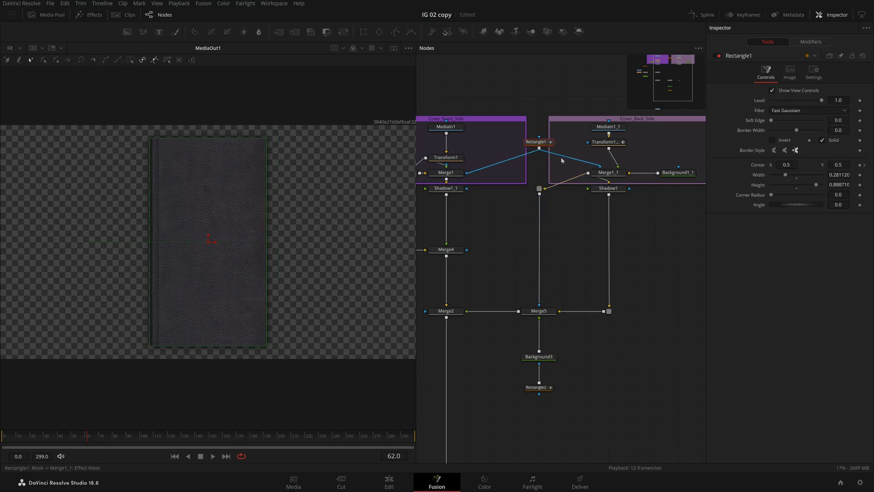
click(540, 189)
key(Delete)
Move Shadow1 down to just above the router and Bitmap1 up level with Transform1.
drag(614, 196, 637, 290)
scroll(657, 285, down, 2)
scroll(636, 302, down, 2)
scroll(636, 302, up, 2)
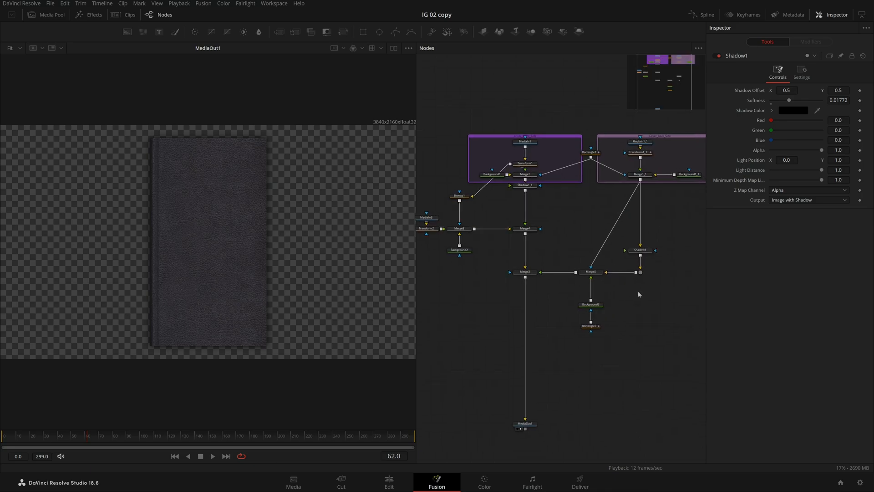
drag(460, 195, 460, 164)
drag(603, 367, 591, 332)
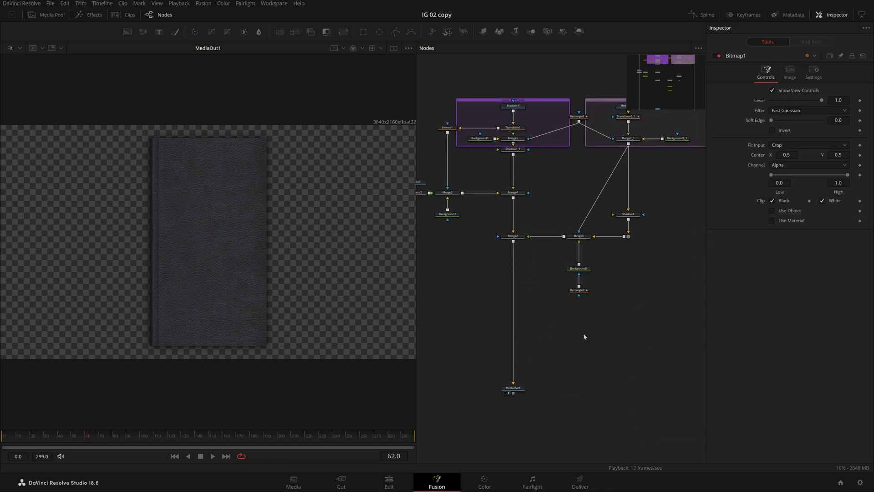
Move Shadow1_1 down to just above Merge4, leaving room beneath the Cover_Front_Side group.
scroll(528, 224, up, 1)
scroll(527, 224, up, 3)
drag(512, 154, 510, 222)
click(524, 185)
drag(525, 185, 545, 196)
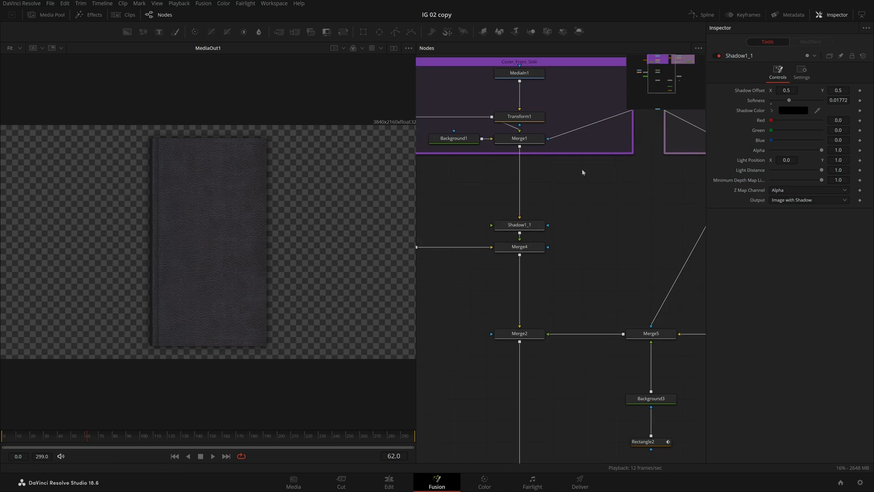
Merge a new Background over the front cover between Merge1 and Shadow1_1, masked by Merge1's output.
key(shift+space)
text(b)
key(Return)
drag(582, 164, 519, 146)
drag(484, 181, 520, 181)
drag(618, 160, 590, 189)
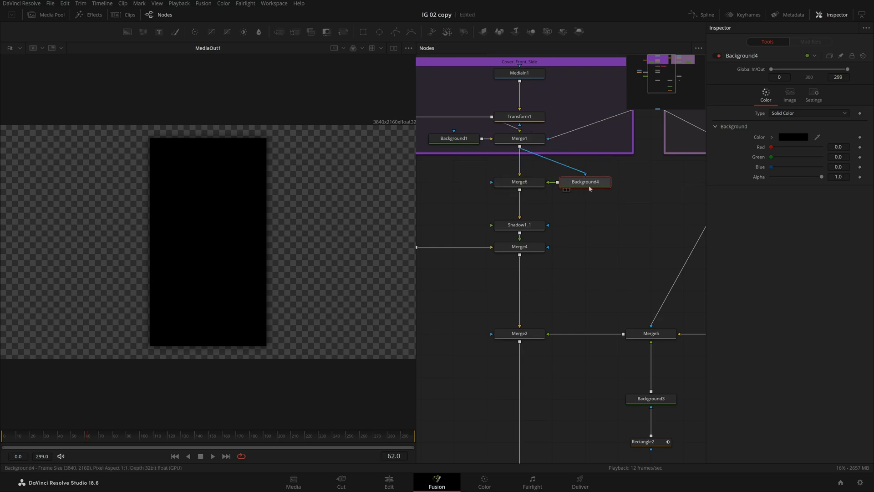
Change Background4 to a Gradient fill with the Radial gradient type.
click(804, 113)
click(808, 170)
click(805, 137)
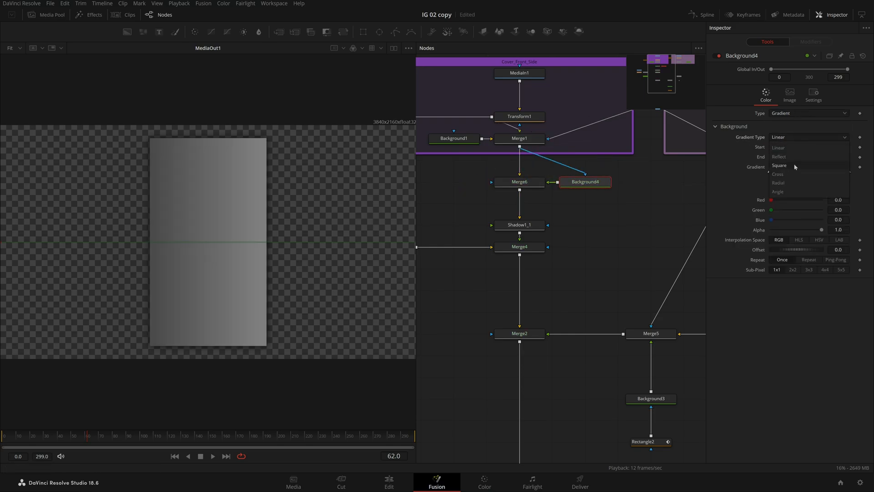
click(793, 183)
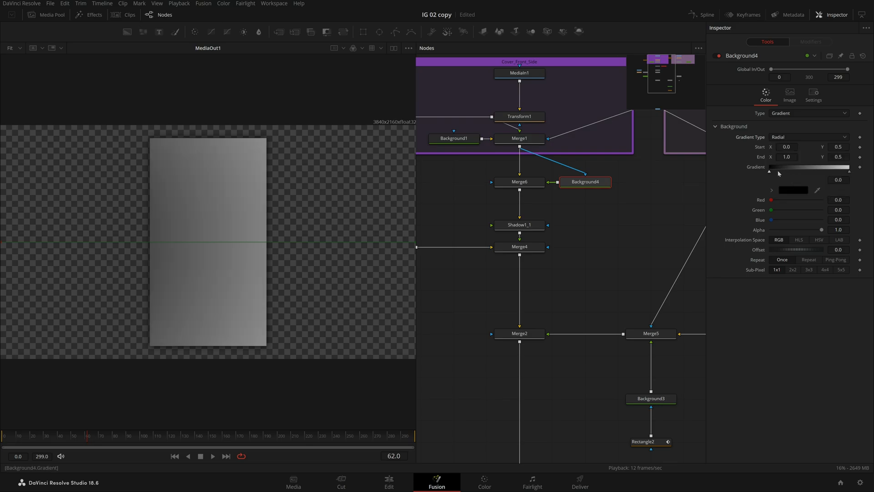
Set Merge6's Apply Mode to Overlay.
click(512, 184)
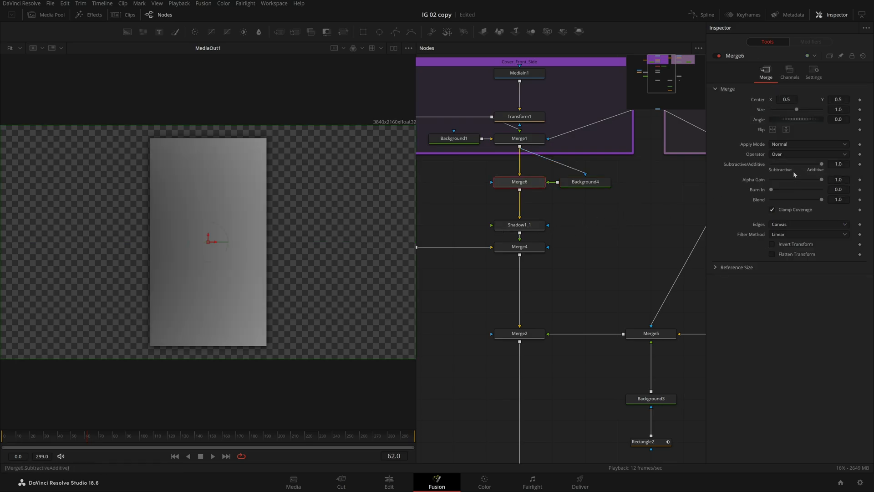
click(808, 145)
scroll(800, 209, down, 4)
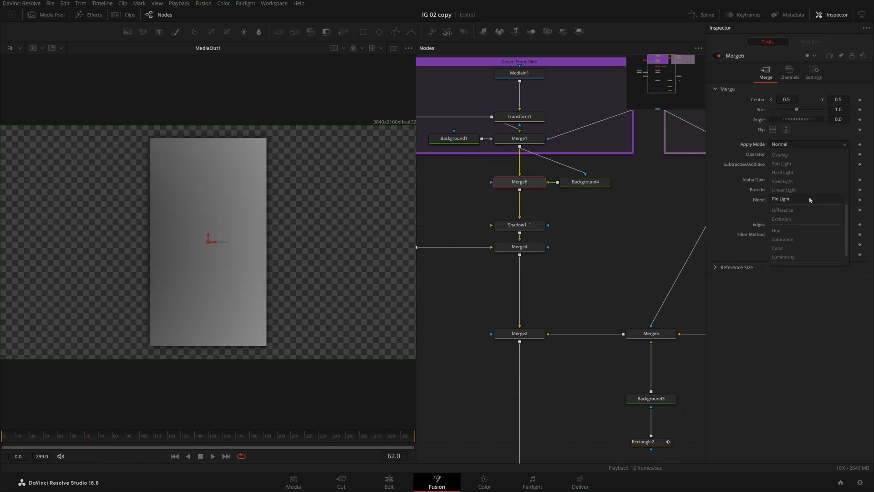
click(803, 197)
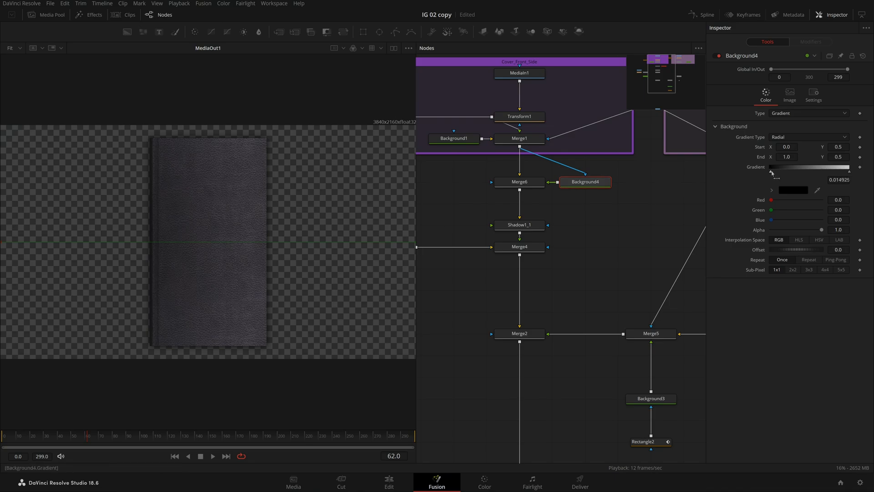
Reverse Background4's gradient to run white to black, starting at about X 0.517, Y 0.703 and ending at about X 0.419, Y -0.292.
drag(772, 172, 817, 172)
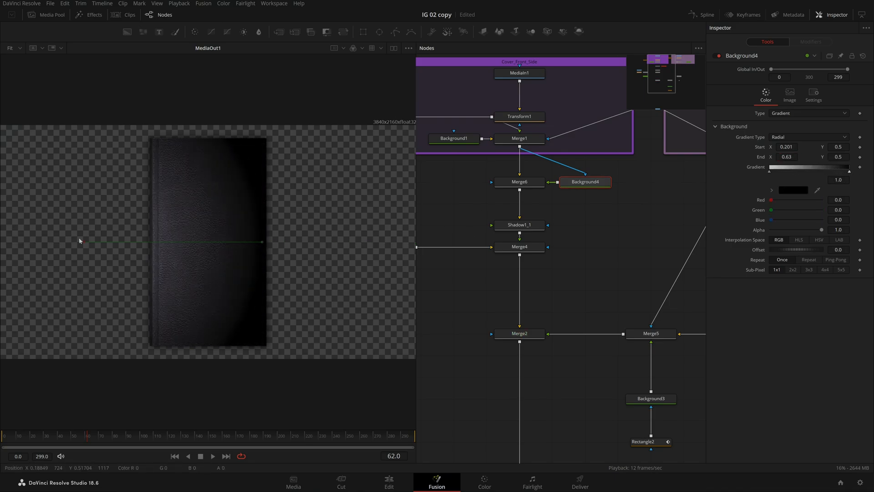
drag(79, 241, 191, 174)
drag(264, 241, 175, 427)
drag(192, 174, 214, 195)
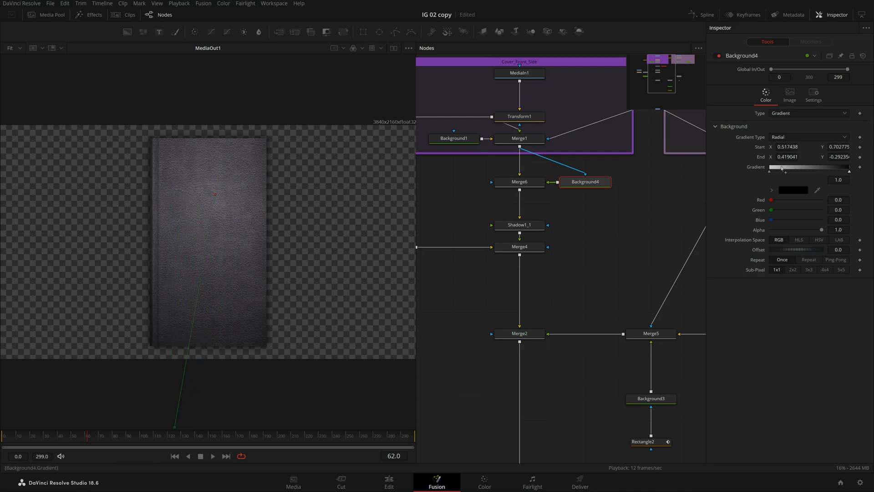
Try a light color tint on the white stop of Background4's gradient.
click(794, 192)
drag(485, 224, 490, 248)
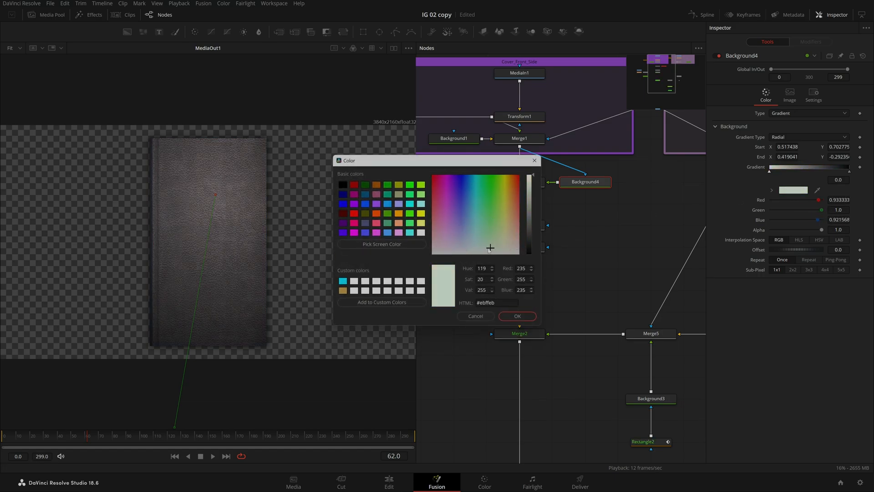
click(518, 316)
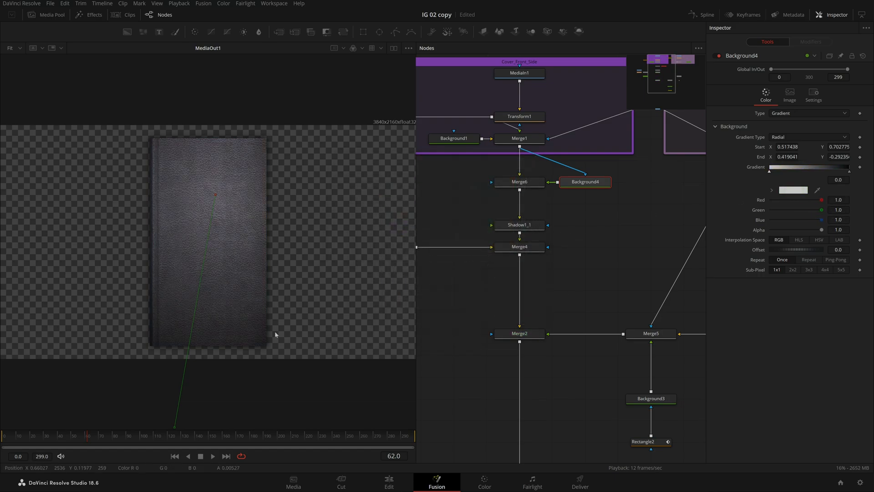
Reposition Background4's gradient to start at about X 0.523, Y 0.655 and end at about X 0.427, Y -0.320.
scroll(274, 301, down, 3)
scroll(221, 328, down, 2)
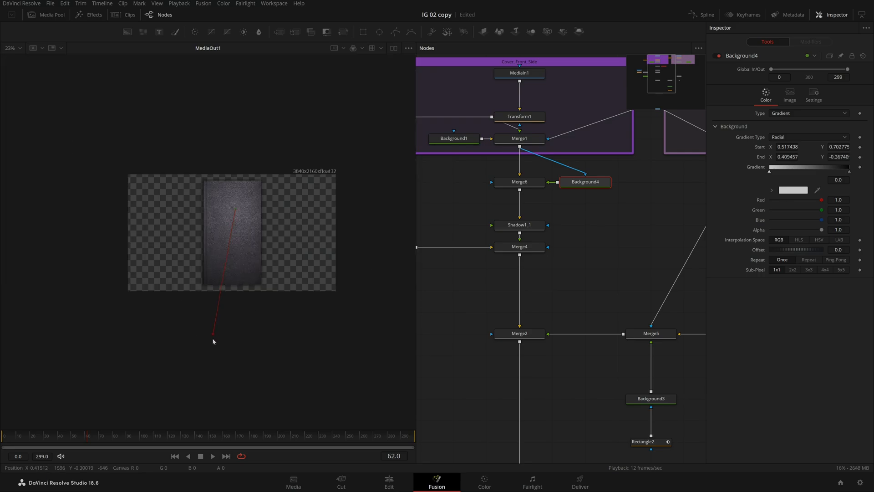
drag(213, 340, 217, 328)
click(456, 326)
key(ctrl+f)
Copy Merge6 and Background4, pasting one pair by the paper texture nodes and another beneath the Cover_Back_Side group.
drag(485, 166, 570, 204)
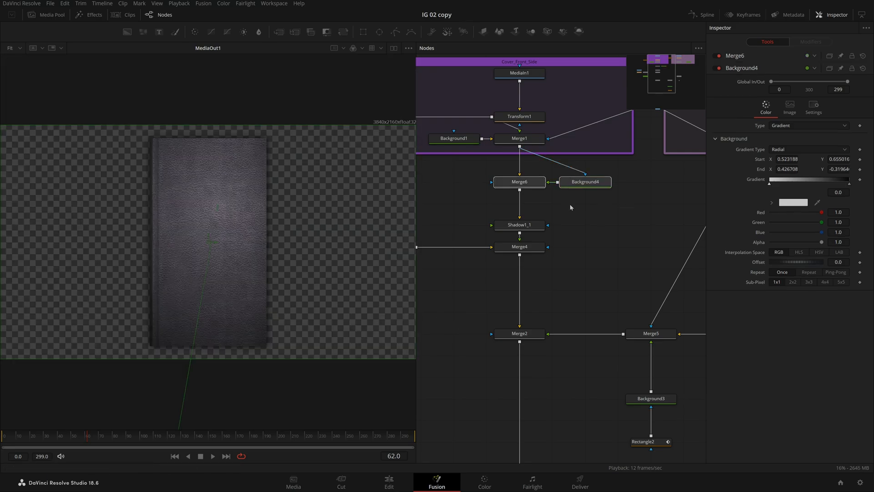
click(475, 302)
drag(474, 303, 541, 298)
key(ctrl+v)
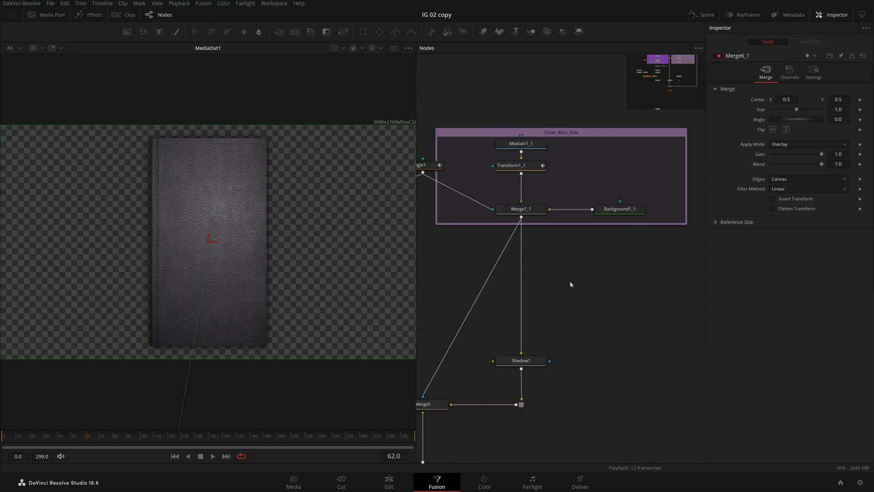
click(570, 281)
key(ctrl+v)
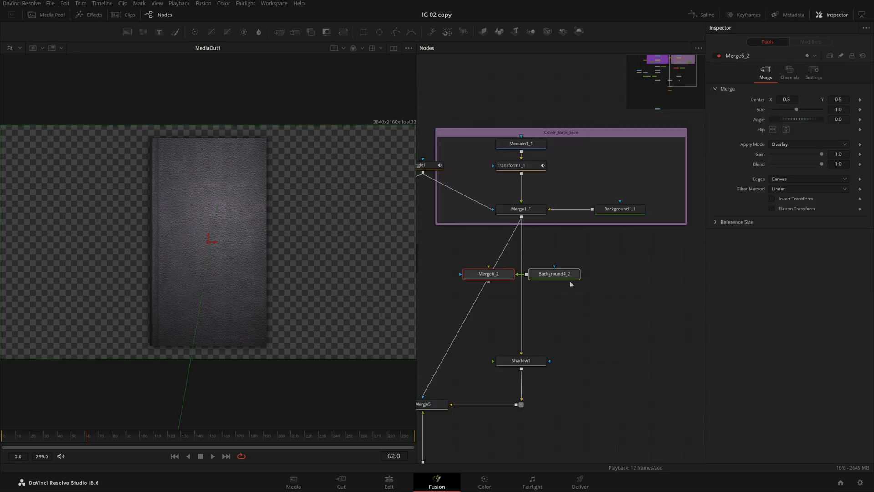
Insert Merge6_2 between Merge1_1 and Shadow1, and mask Background4_2 with Merge1_1's output.
mouse_move(509, 276)
mouse_down()
mouse_move(552, 280)
mouse_move(521, 280)
mouse_up()
click(551, 295)
click(533, 275)
drag(538, 243, 587, 266)
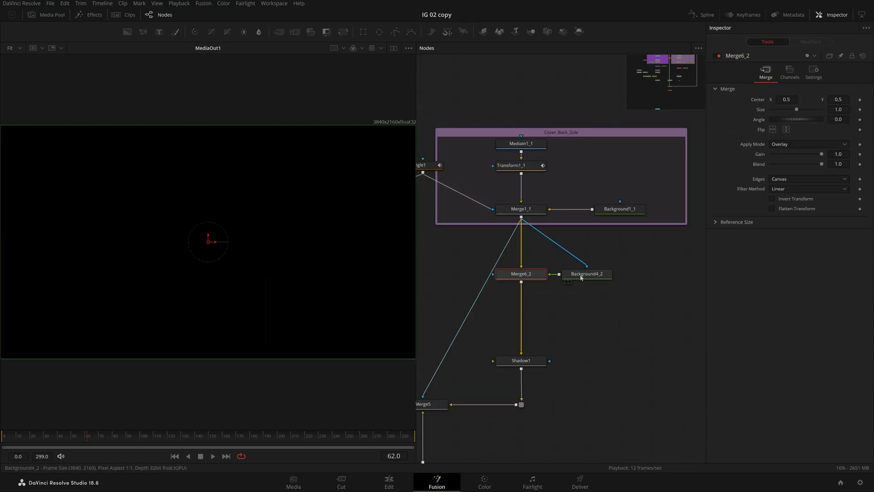
At frame 153, move Background4_2's gradient onto the opened cover, with start at about X 0.272, Y 0.757 and end X at about -0.011.
click(153, 436)
drag(153, 437, 213, 436)
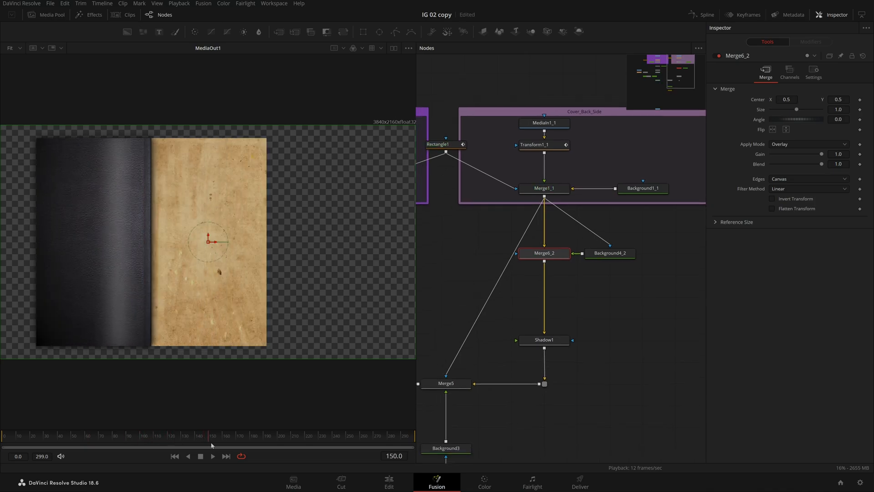
click(610, 252)
drag(184, 282, 242, 258)
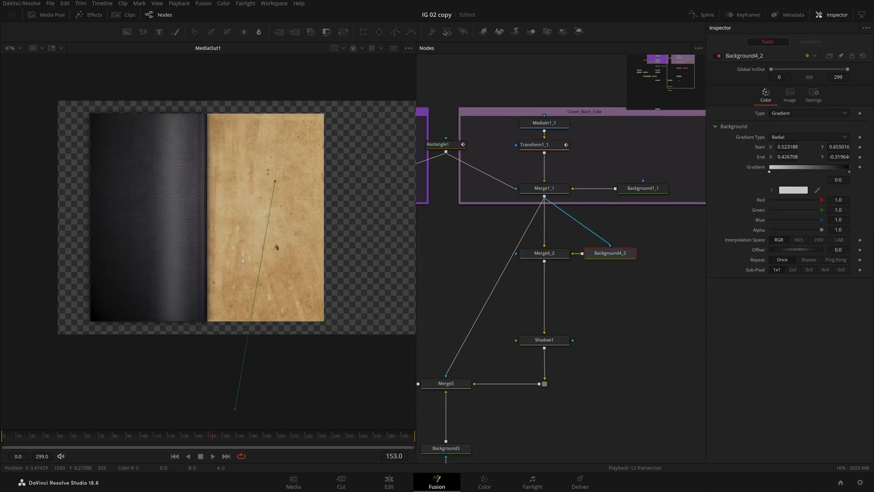
drag(275, 182, 180, 173)
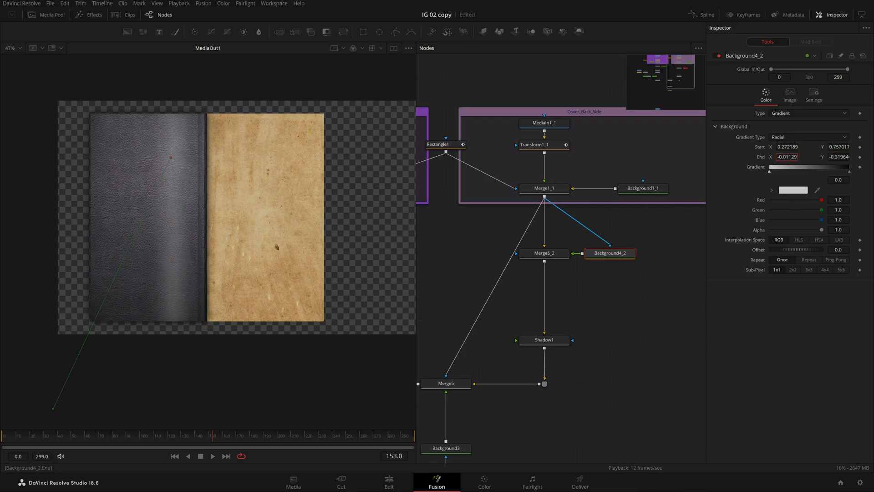
click(602, 338)
Insert Merge6_1 between Merge3 and Merge4 with Background4_1 as foreground masked by Merge3, and shift the paper texture nodes left.
drag(602, 337, 865, 242)
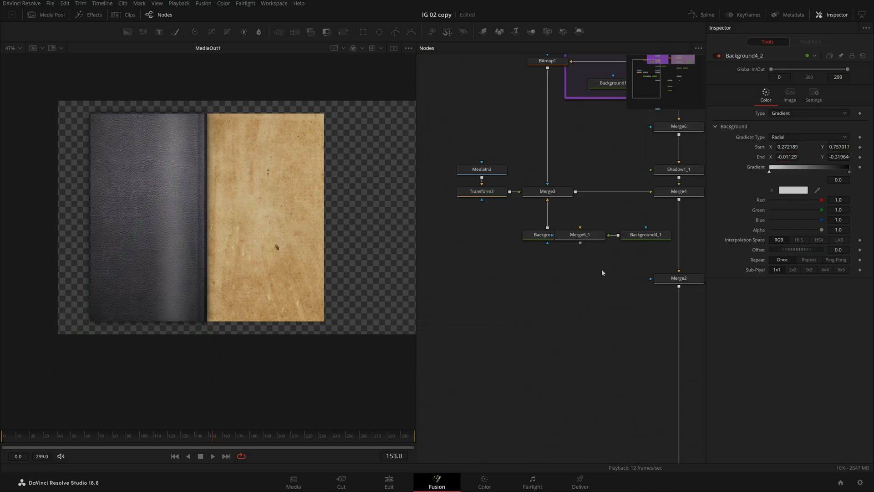
drag(589, 241, 615, 194)
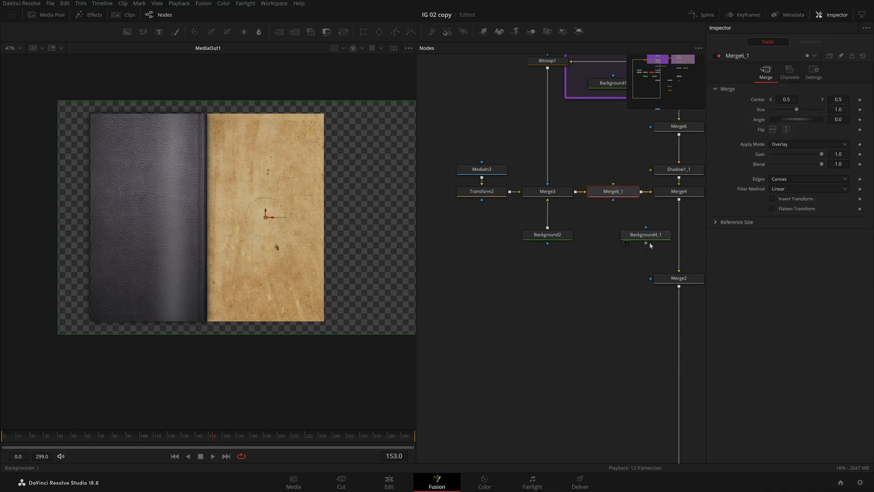
drag(645, 242, 619, 195)
drag(642, 235, 611, 235)
click(611, 275)
drag(575, 192, 585, 235)
drag(454, 56, 575, 260)
drag(547, 235, 514, 235)
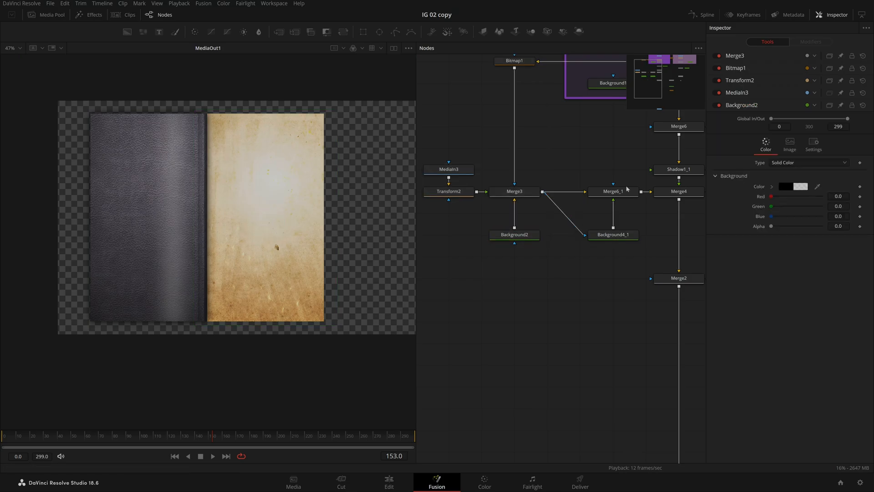
Darken the white stop of Background4_1's gradient to light gray, about 0.757 in red, green and blue.
click(613, 191)
click(613, 234)
click(781, 190)
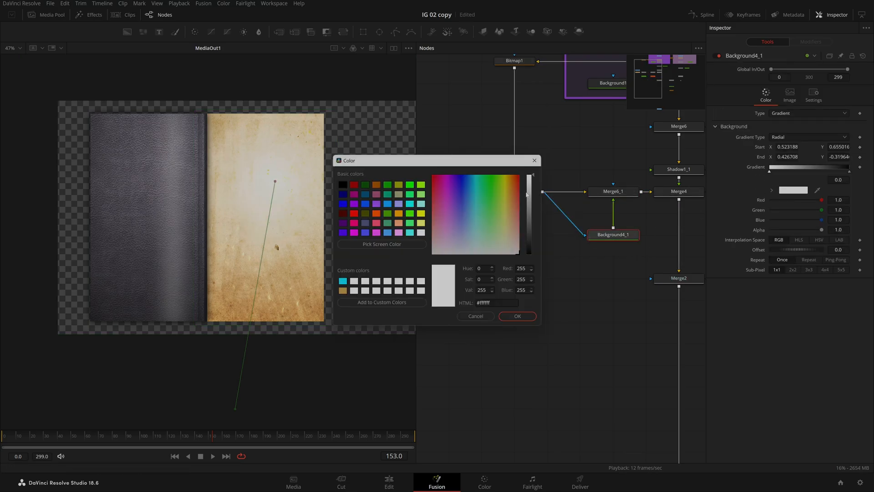
drag(529, 179, 530, 193)
click(517, 316)
Move the end point of Background4_1's gradient to about X 0.598, Y -0.142.
mouse_move(235, 408)
mouse_down()
mouse_move(318, 363)
mouse_move(306, 361)
mouse_move(307, 369)
mouse_up()
click(423, 341)
scroll(234, 272, down, 2)
key(ctrl+f)
Keyframe Rectangle2's Soft Edge at frame 151.
drag(109, 437, 76, 468)
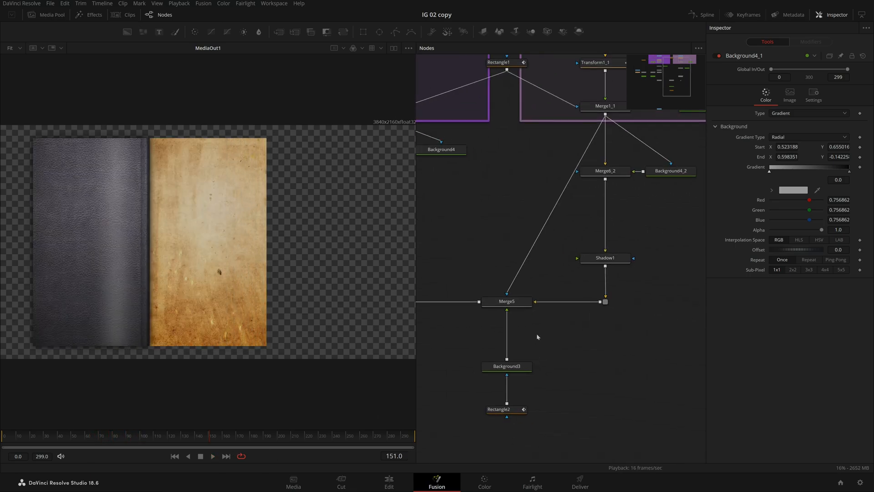
click(498, 409)
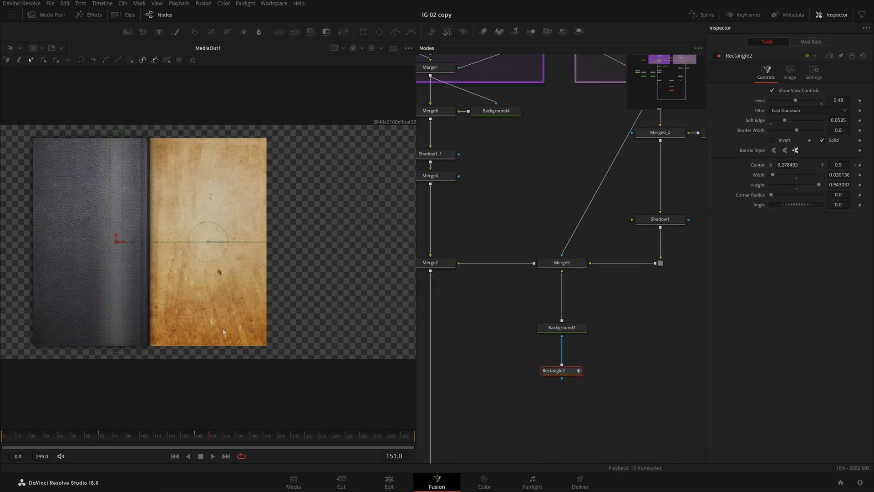
click(860, 121)
Set Rectangle2's Soft Edge to 0.03735 at frame 120 and play back the animation.
click(168, 440)
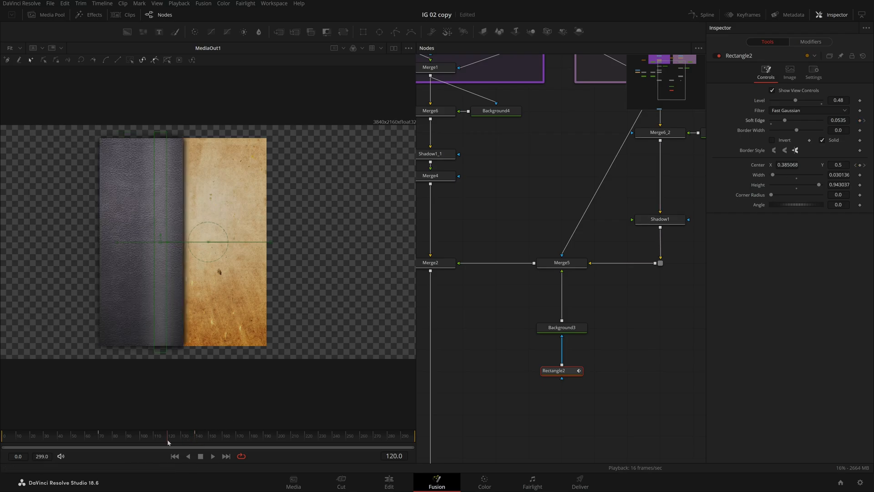
drag(789, 124, 779, 124)
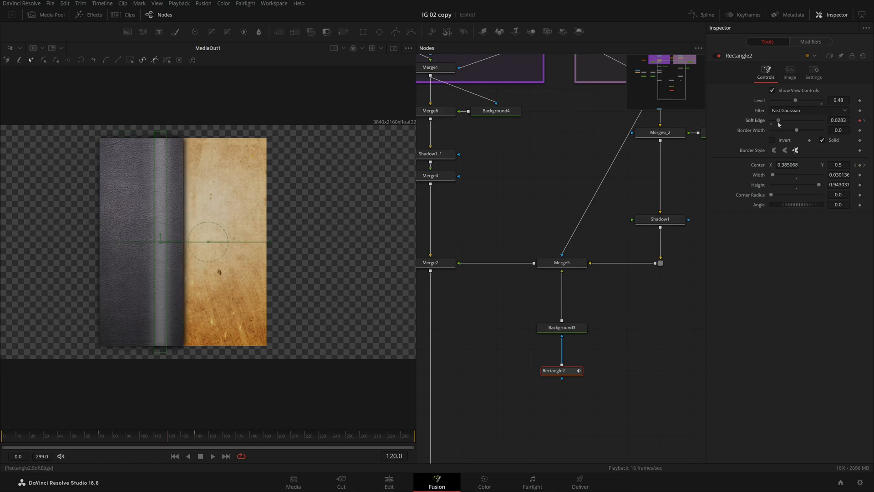
click(839, 120)
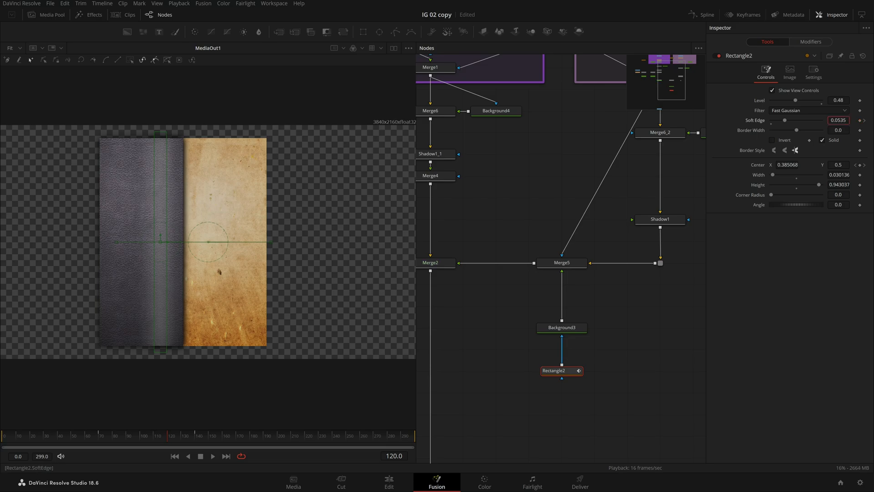
text(/2)
key(Tab)
click(693, 291)
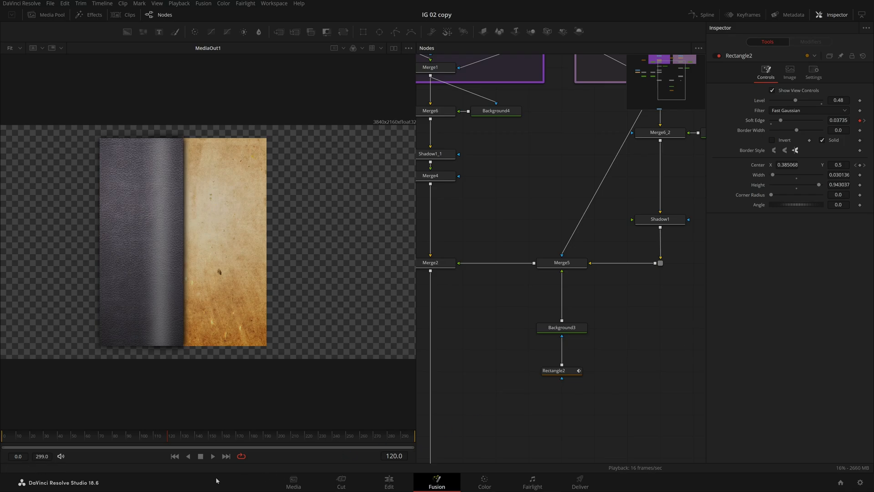
key(space)
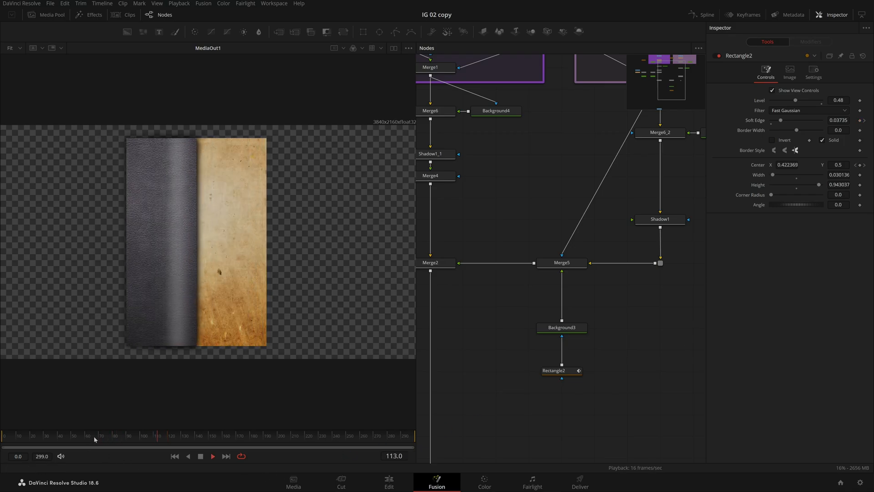
Show the animation curves of Rectangle2, Transform1_1 and Rectangle1 together in the Spline editor, fitted to the view.
scroll(586, 338, down, 5)
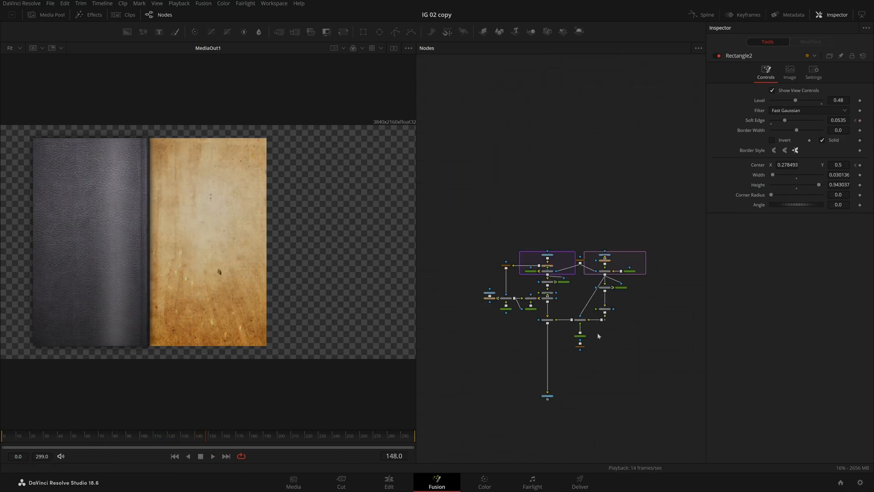
drag(642, 392, 451, 203)
key(F8)
click(699, 338)
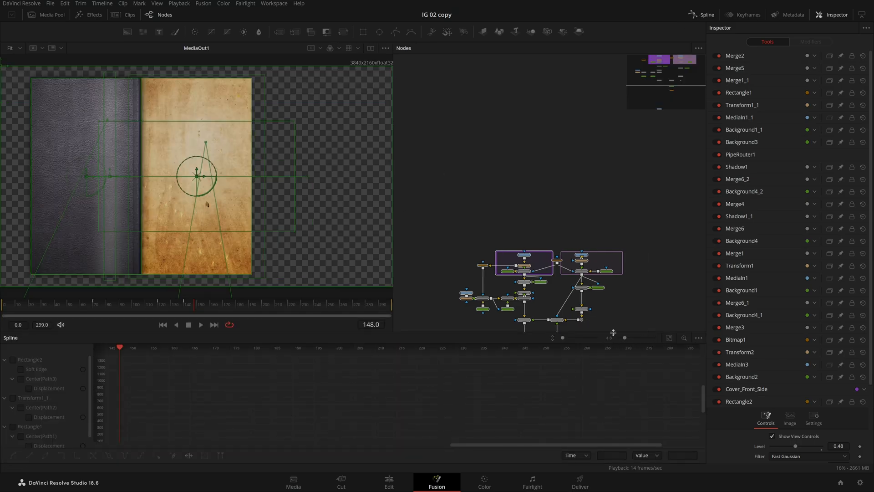
drag(630, 333, 630, 255)
click(13, 282)
click(13, 320)
click(12, 348)
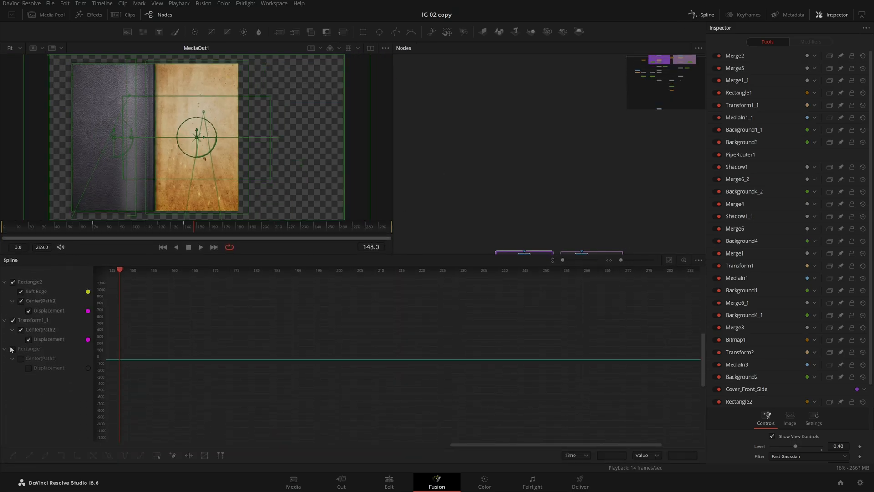
click(672, 260)
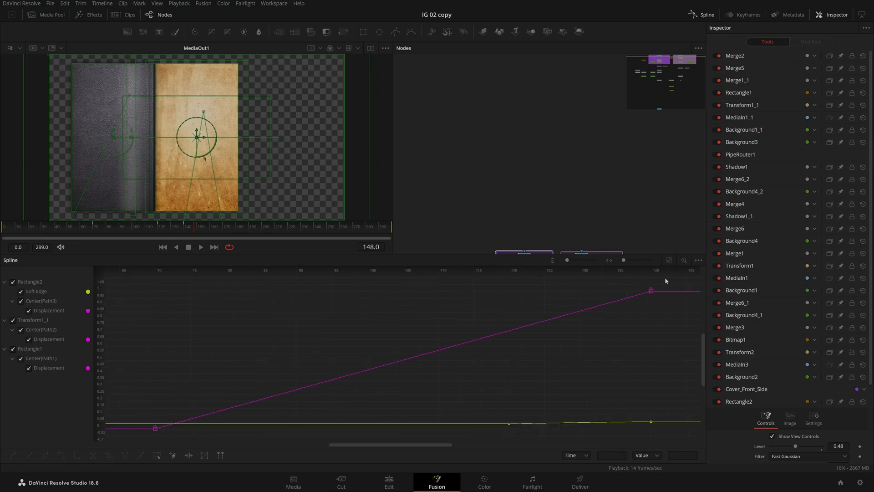
Smooth all keyframes, set their Ease In to 80 and Ease Out to about 60, and close the Spline editor.
key(ctrl+a)
key(shift+s)
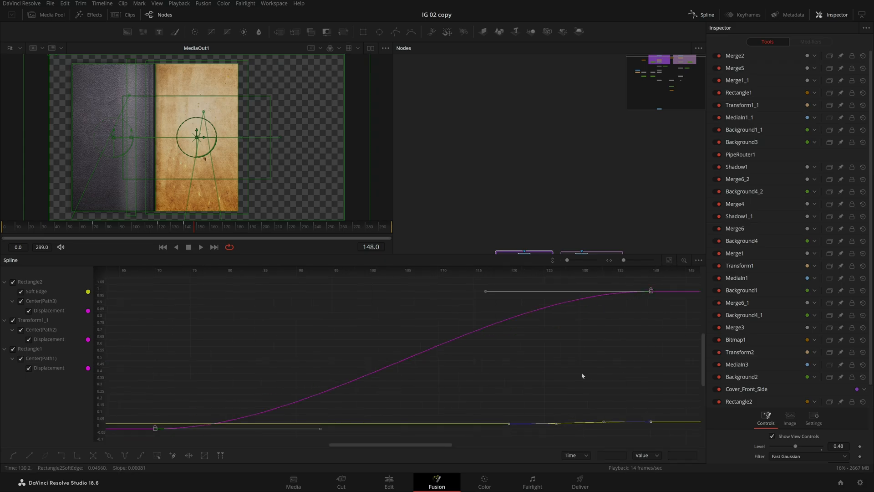
key(t)
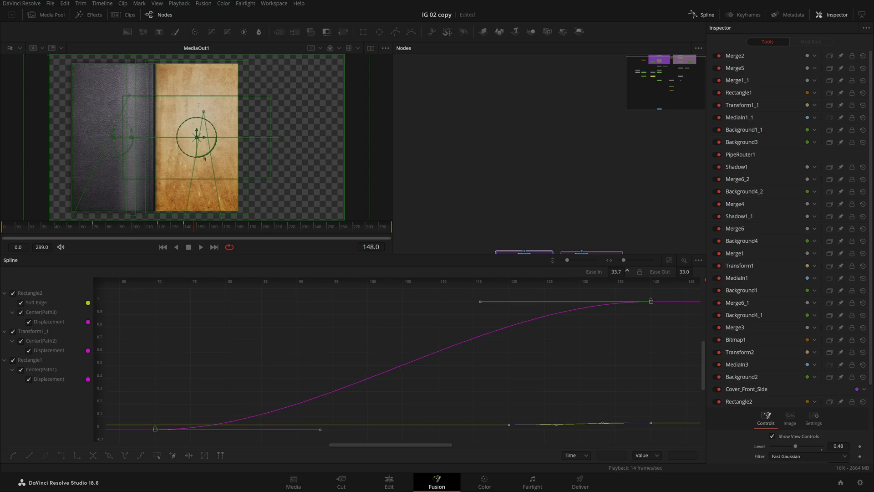
drag(616, 271, 695, 272)
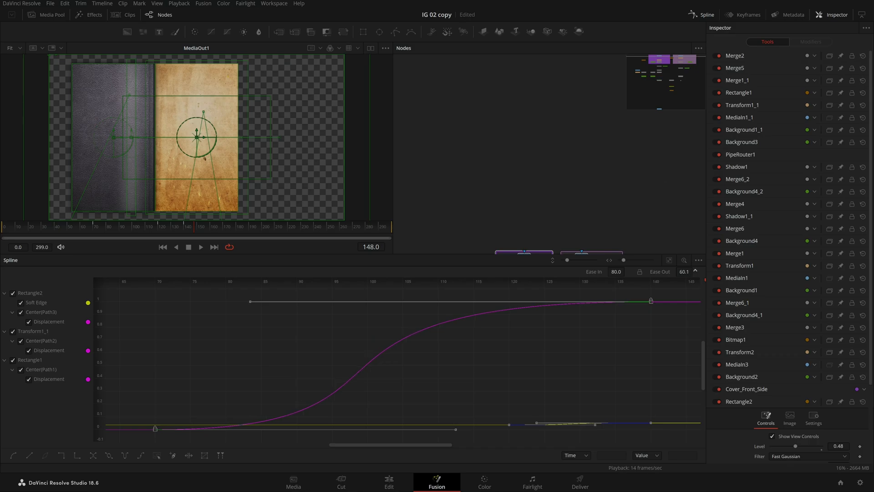
click(703, 15)
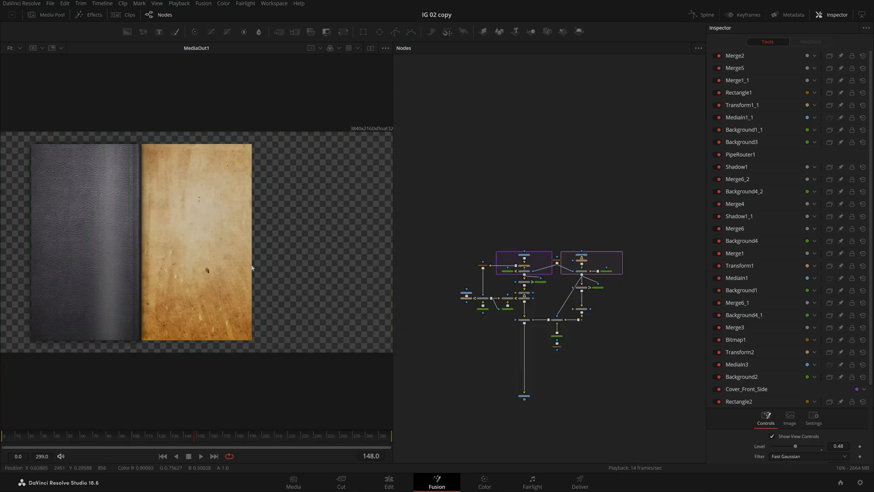
Turn off High Quality and Motion Blur for viewer playback.
right_click(288, 454)
click(318, 403)
right_click(309, 456)
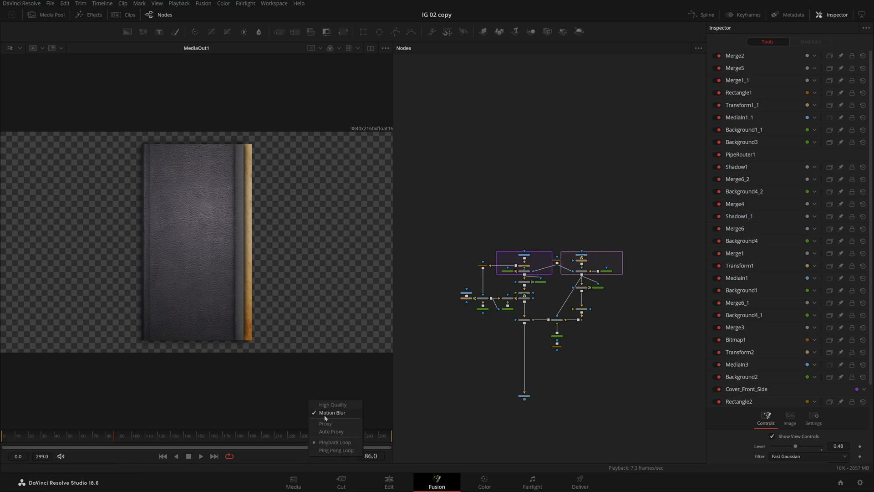
click(325, 413)
Adjust the playback performance option and preview the cover opening up to frame 125.
click(179, 4)
mouse_move(222, 33)
click(315, 41)
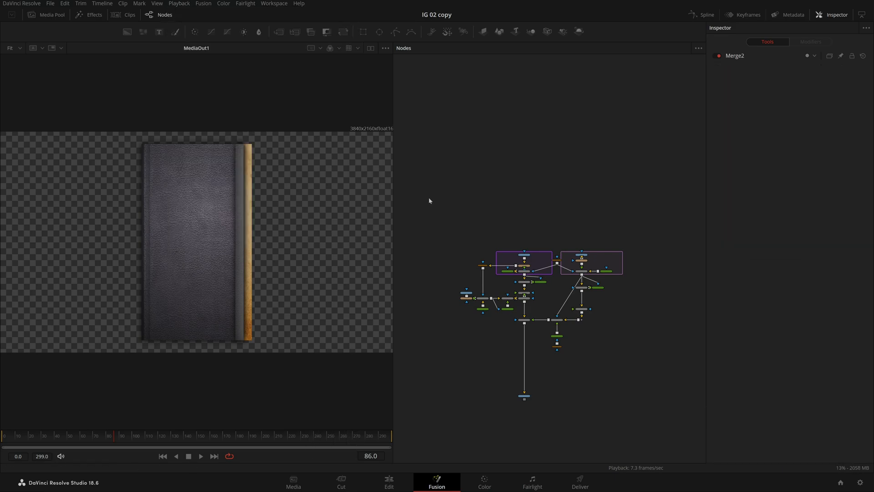
key(space)
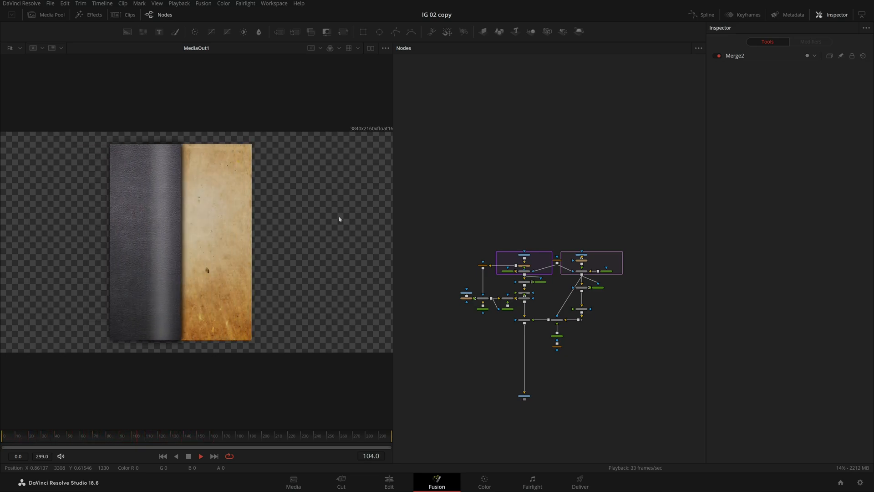
click(179, 4)
mouse_move(268, 33)
click(317, 47)
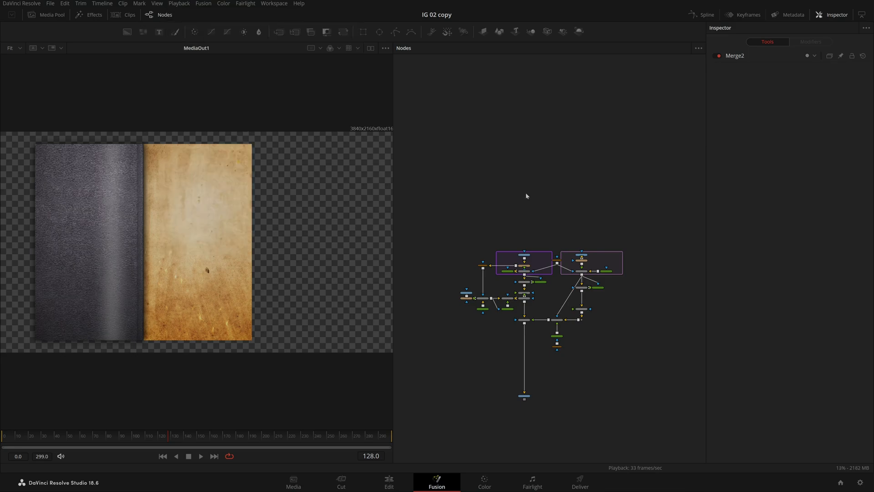
drag(123, 432, 165, 448)
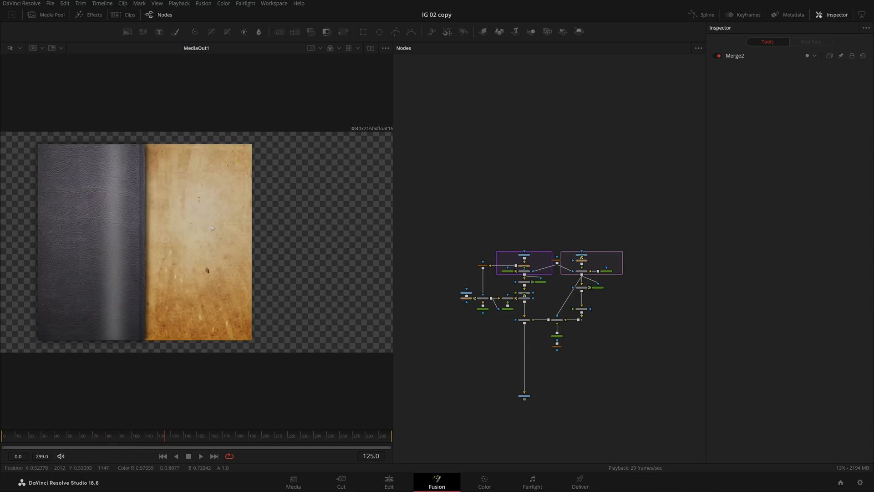
Move the paper branch, from MediaIn3 and Bitmap1 through Merge6_1, farther from Merge4 to make room between them.
scroll(507, 323, up, 3)
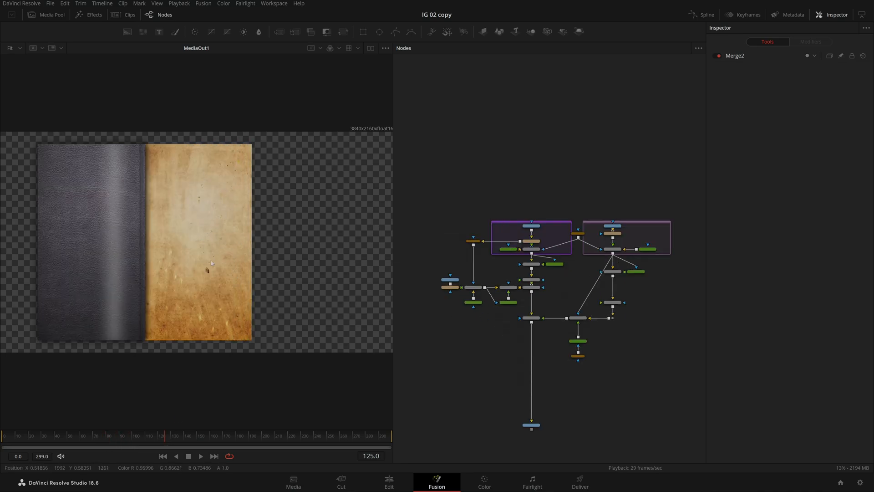
drag(458, 315, 509, 311)
scroll(509, 312, up, 3)
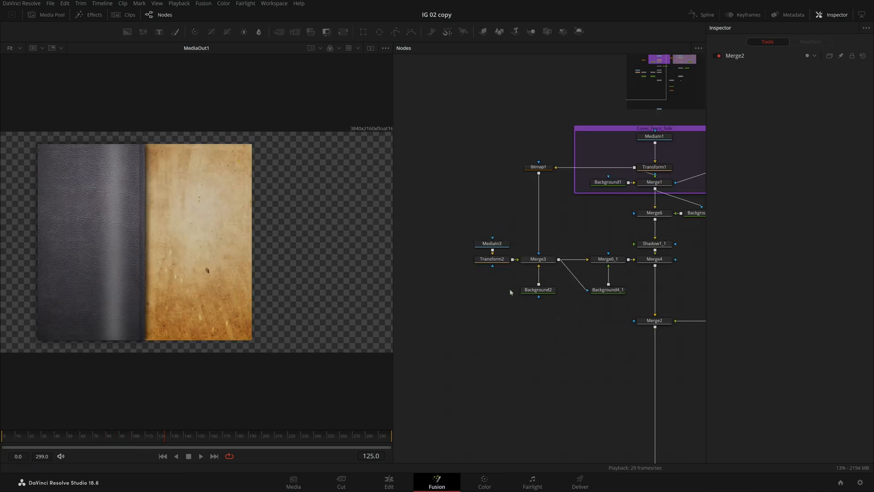
drag(441, 160, 592, 319)
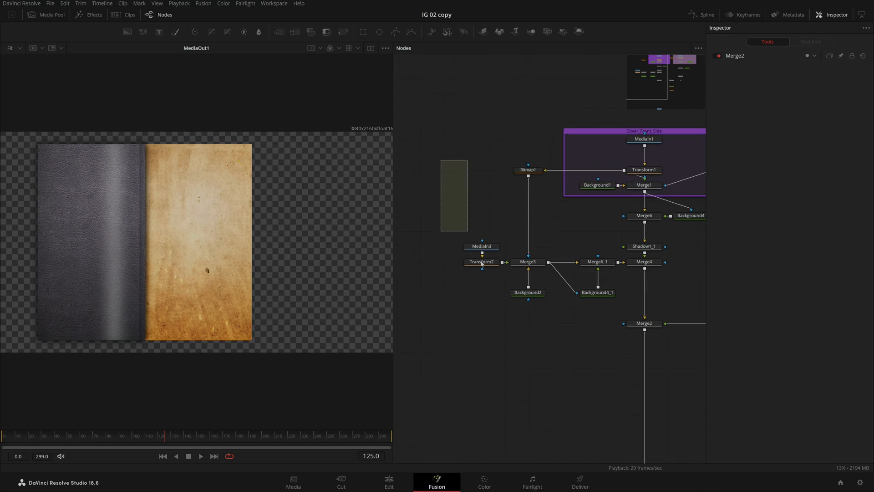
drag(608, 264, 538, 264)
click(585, 294)
drag(662, 273, 564, 286)
click(546, 276)
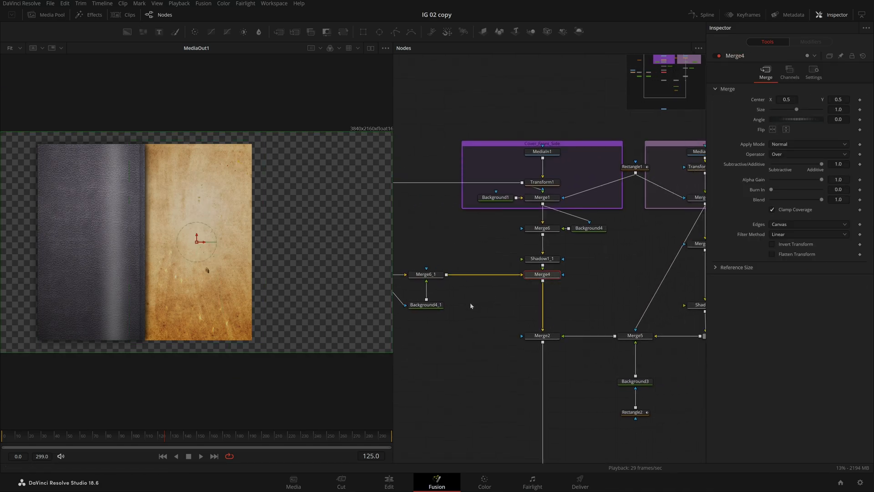
Merge a transparent Background with alpha 0 behind Merge6_1's output, swapping the new merge's inputs.
drag(470, 302, 587, 248)
click(531, 279)
key(shift+space)
text(b)
key(Return)
key(ctrl+t)
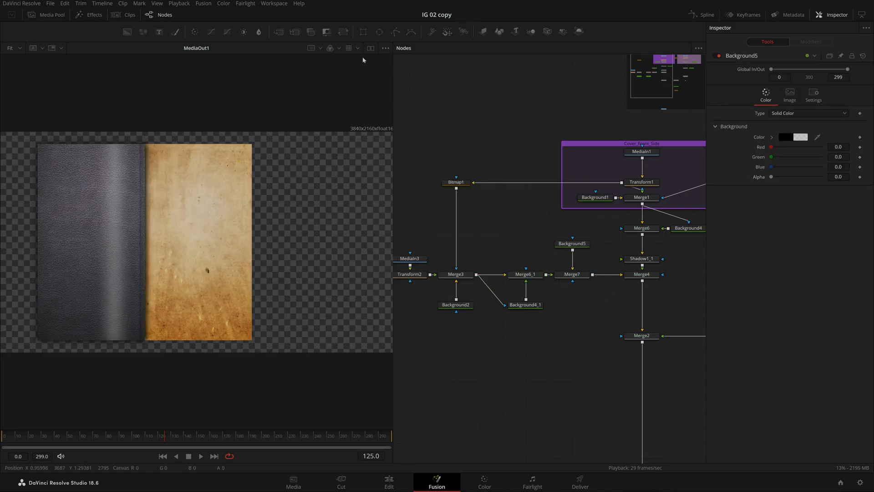
Mask Merge7 with a Rectangle matched to the paper page, about 0.281 wide and 0.889 high.
drag(364, 35, 256, 345)
scroll(244, 332, up, 3)
scroll(261, 353, up, 6)
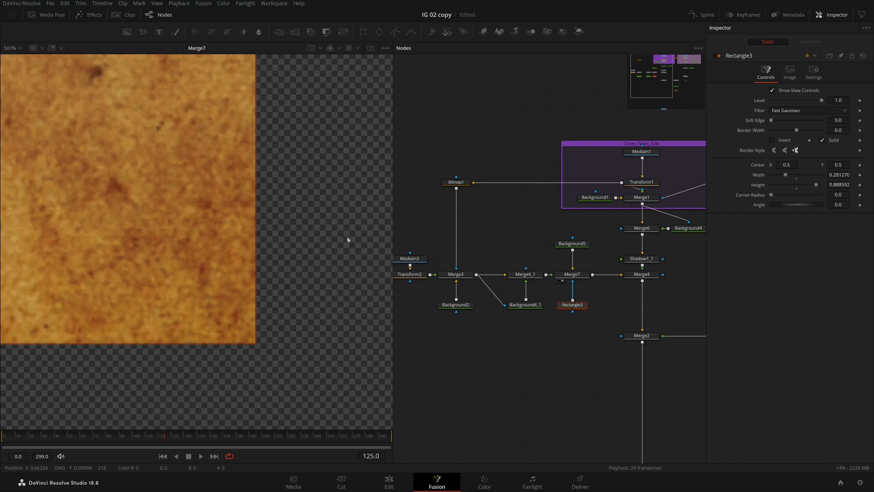
key(ctrl+f)
Try shifting Rectangle3's center along X across the page, and undo the shift.
drag(791, 165, 767, 165)
key(ctrl+z)
key(ctrl+z)
Duplicate the paper branch ending in Merge7 and merge the copy between Merge2 and MediaOut1.
drag(465, 289, 510, 259)
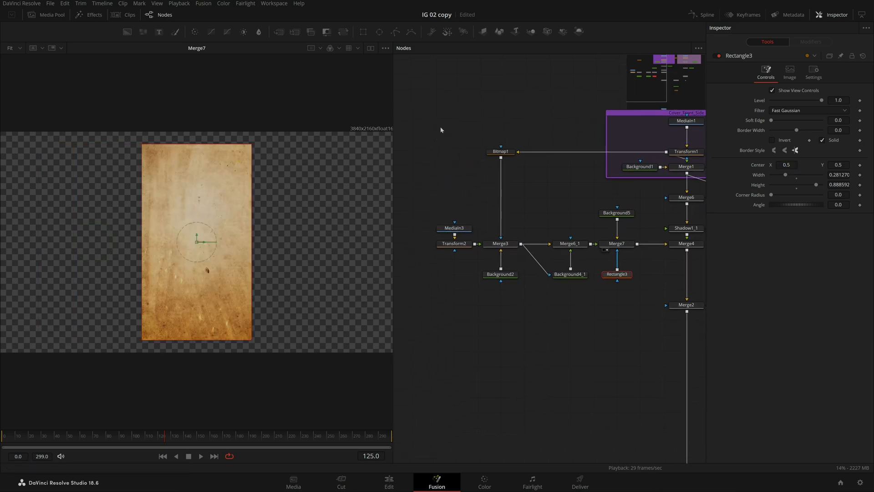
scroll(597, 368, down, 5)
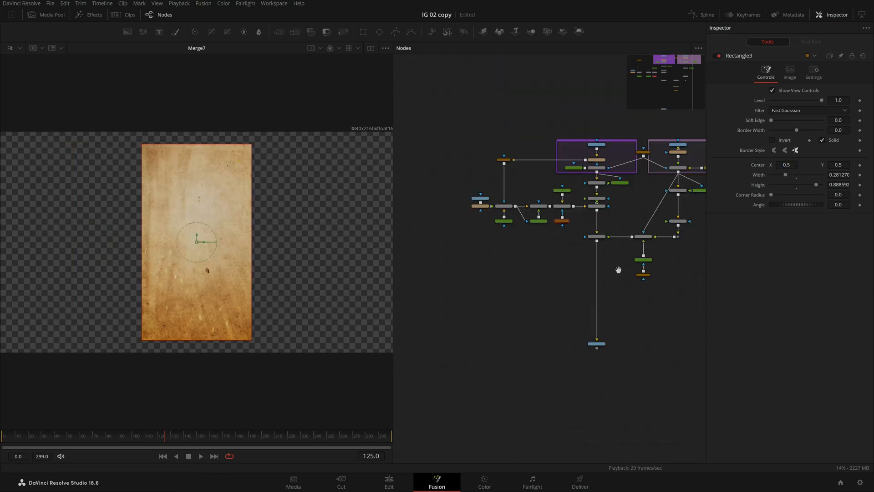
drag(625, 304, 525, 220)
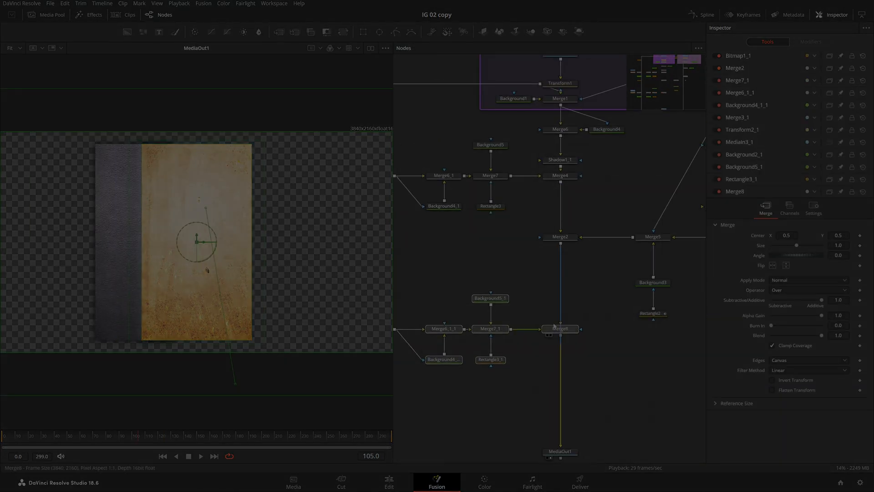
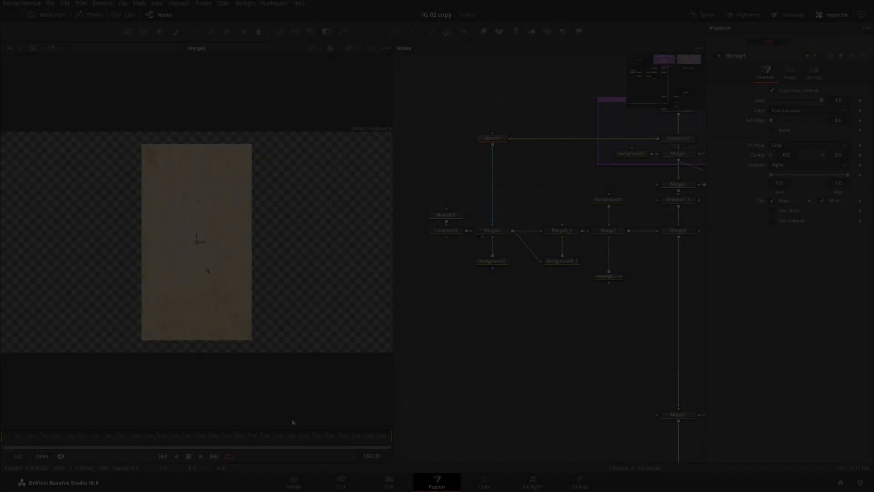
Add a Wireless Link node to the node graph.
key(shift+space)
text(wire)
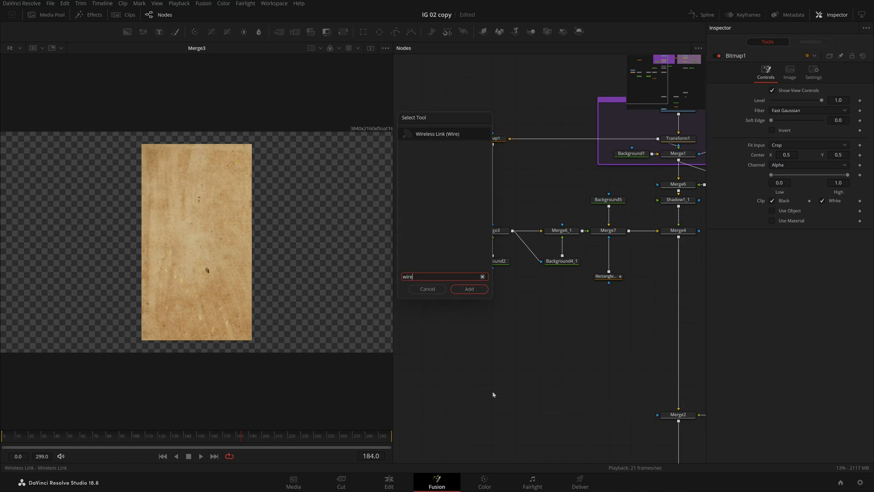
Add a Wireless Link node in the empty area below Background2 and use Merge6_1 as its input.
key(Return)
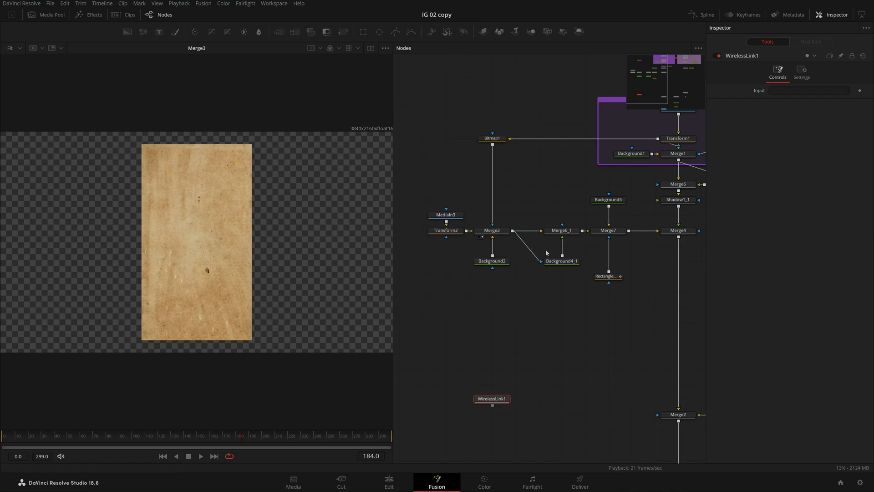
click(550, 237)
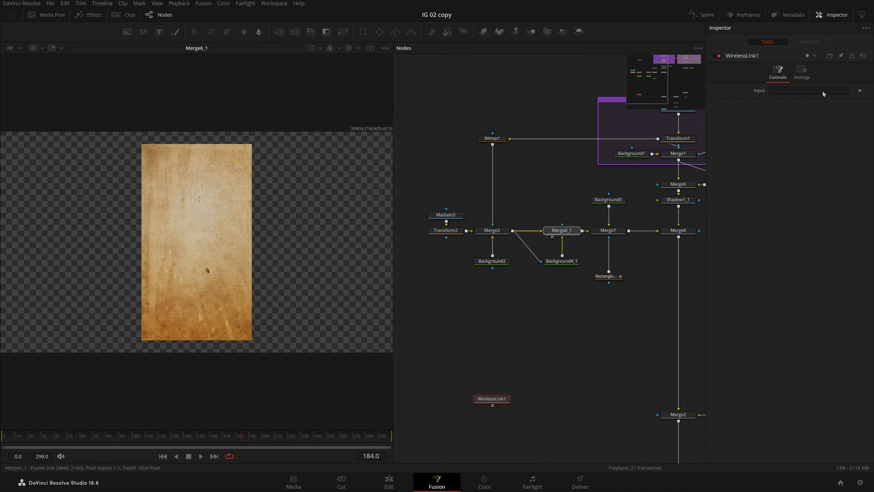
drag(822, 92, 823, 91)
Merge the wireless link over the composite between Merge2 and MediaOut1, and check the output on the timeline.
scroll(520, 343, down, 5)
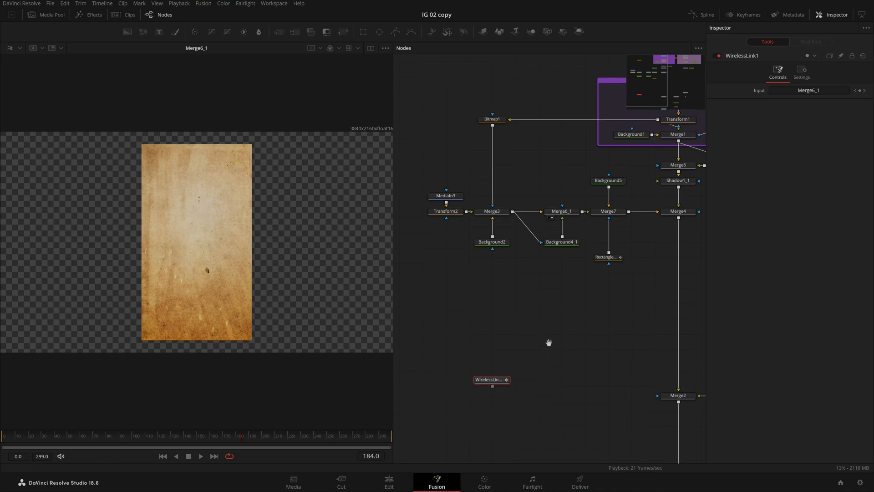
scroll(478, 342, right, 3)
drag(450, 322, 449, 346)
drag(192, 436, 204, 450)
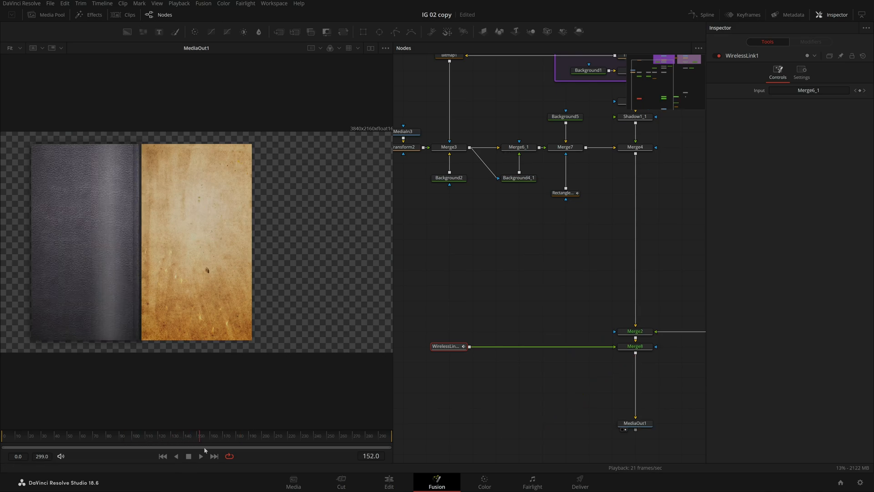
scroll(560, 282, up, 2)
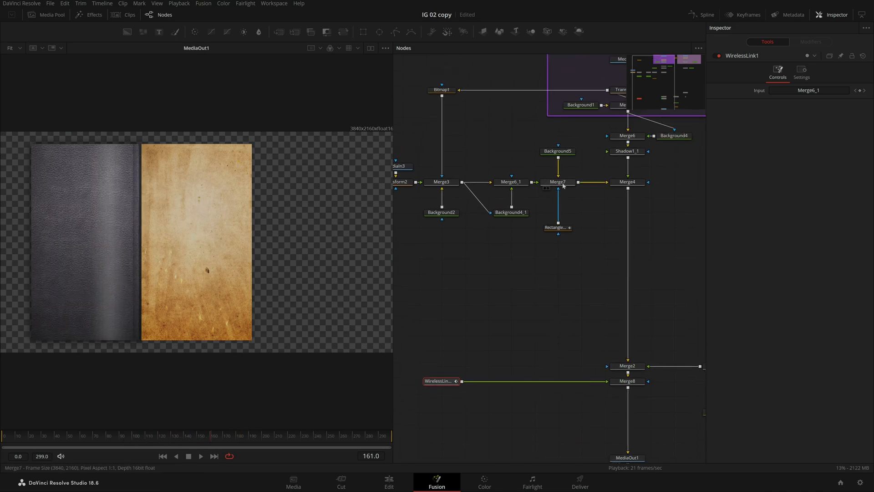
View Merge7 and try to mask Merge8 with the page rectangle, adding and removing a routing point on the connection.
drag(563, 185, 282, 188)
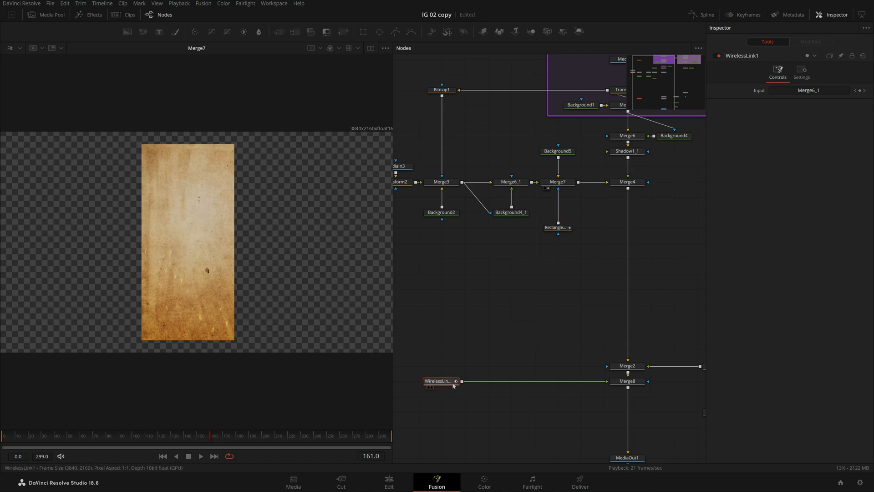
drag(558, 233, 618, 383)
ctrl+click(595, 317)
drag(595, 318, 535, 397)
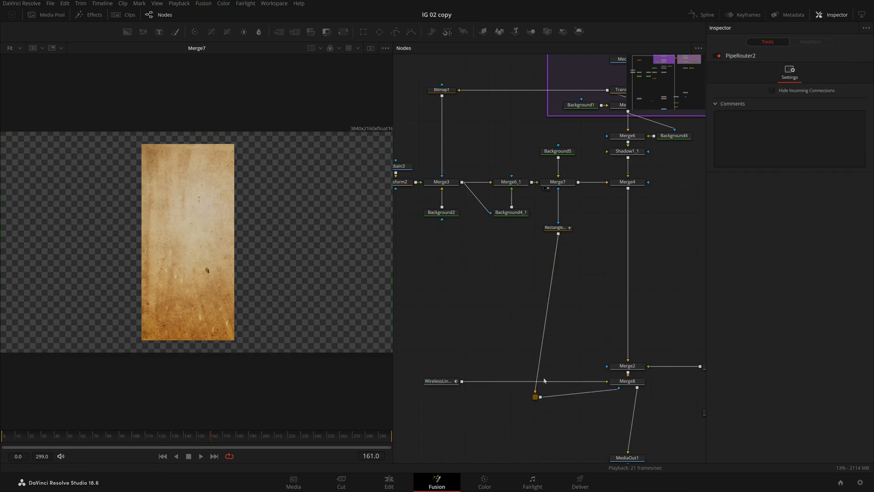
key(Delete)
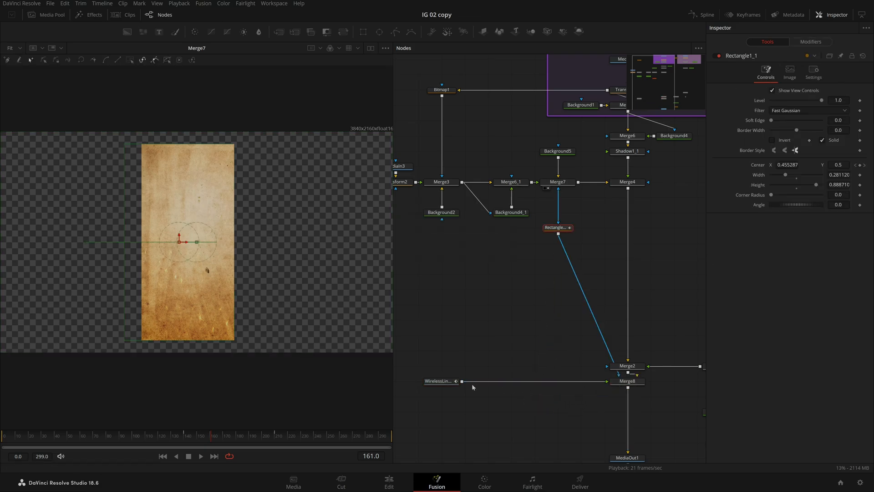
Merge a Background node with the wireless link ahead of Merge8 and set the background's alpha to 0.
click(446, 383)
key(ctrl+space)
text(wire)
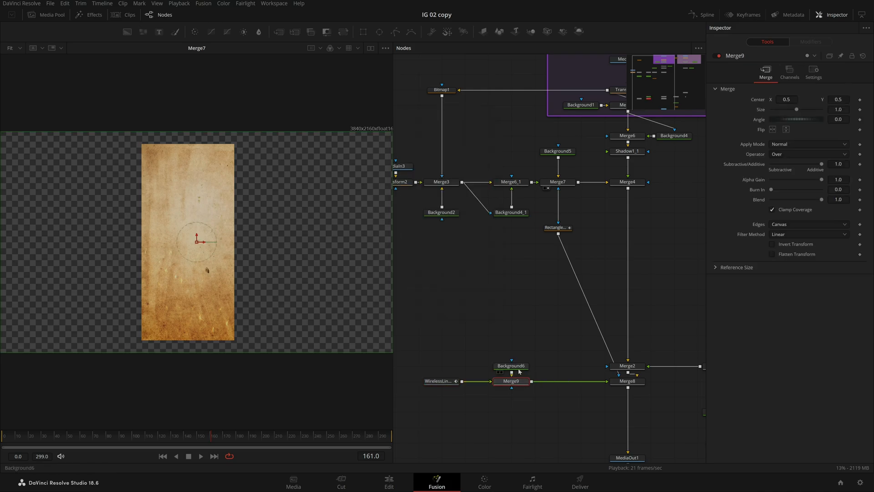
drag(520, 371, 519, 356)
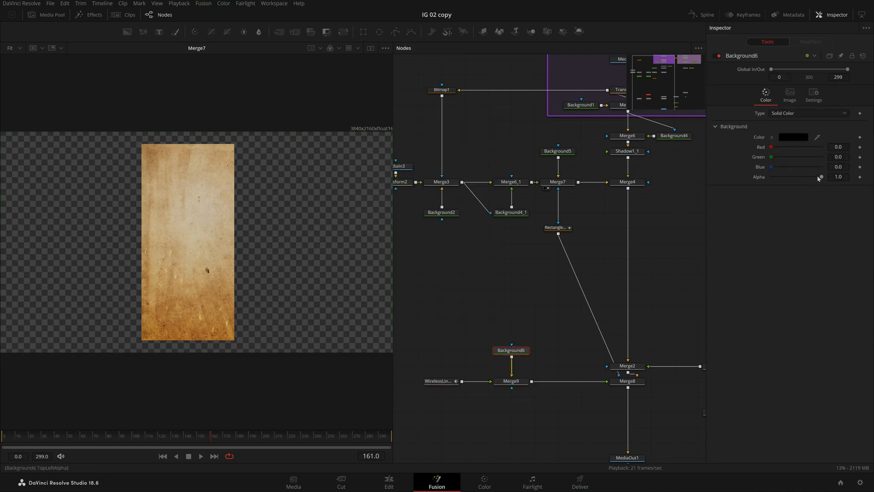
drag(818, 178, 698, 220)
Move the page rectangle's mask connection from Merge8 to Merge9 and review the output across the timeline.
drag(519, 383, 328, 314)
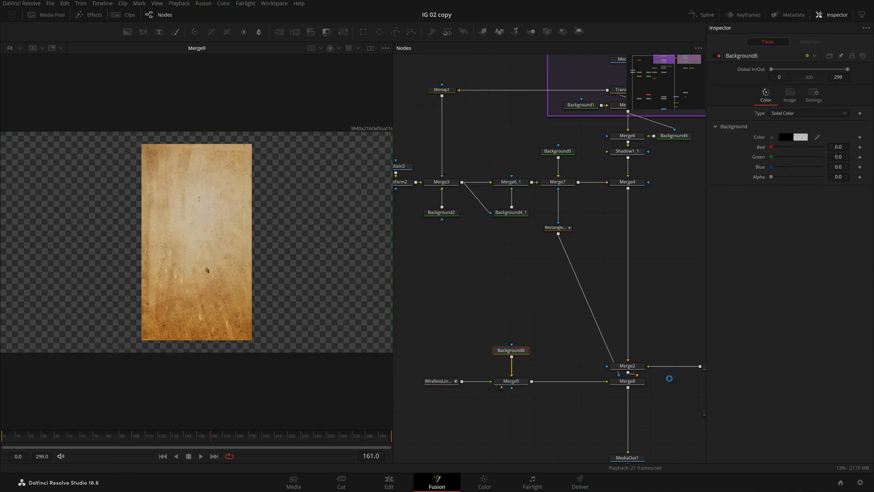
drag(616, 363, 515, 398)
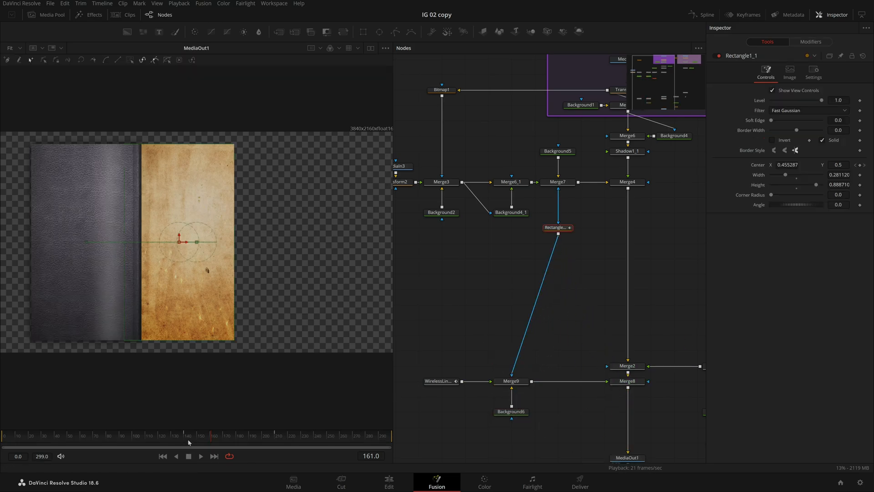
drag(189, 441, 276, 442)
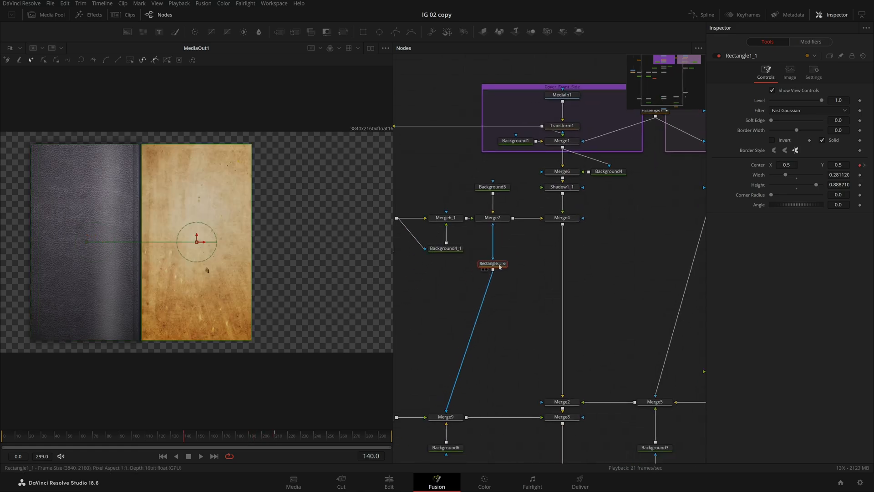
Arrange the node graph with the shared rectangle mask between Merge7 and Merge9, and align Merge9 and Background6 beneath Merge7.
drag(494, 253, 539, 309)
drag(474, 403, 427, 453)
drag(446, 416, 492, 416)
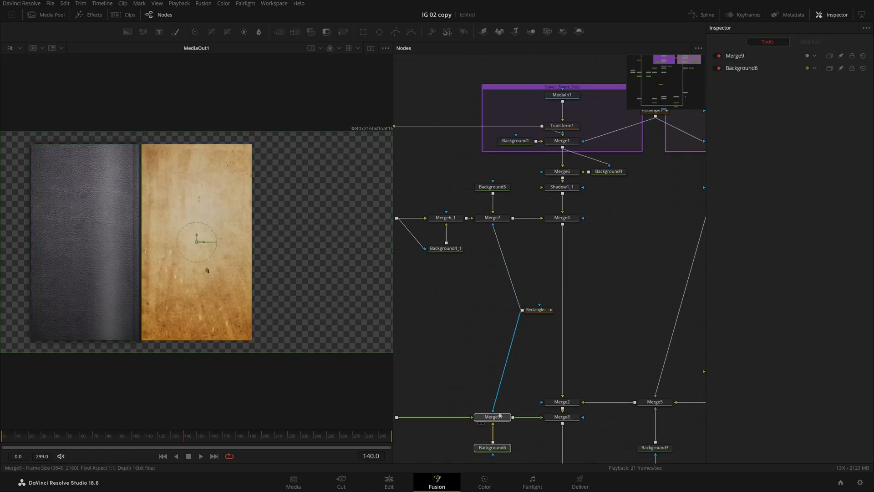
click(537, 346)
Insert a Transform node between the wireless link and Merge9.
drag(537, 347, 418, 377)
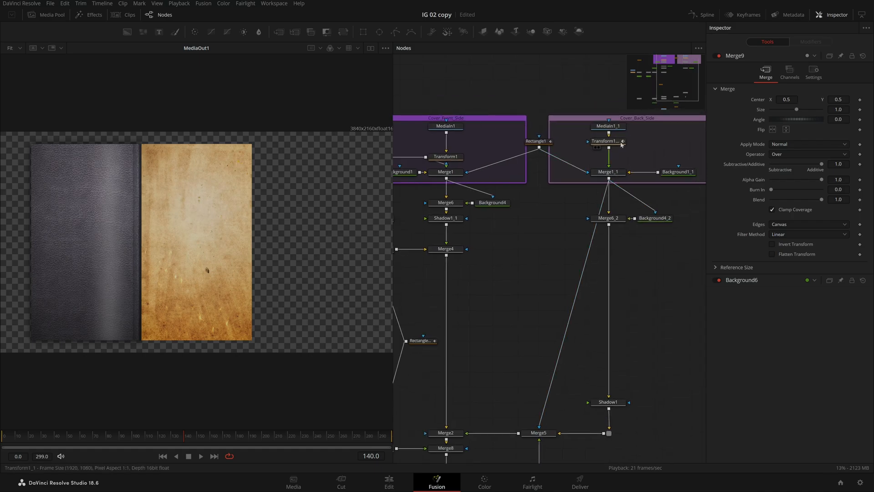
drag(511, 342, 684, 220)
click(436, 328)
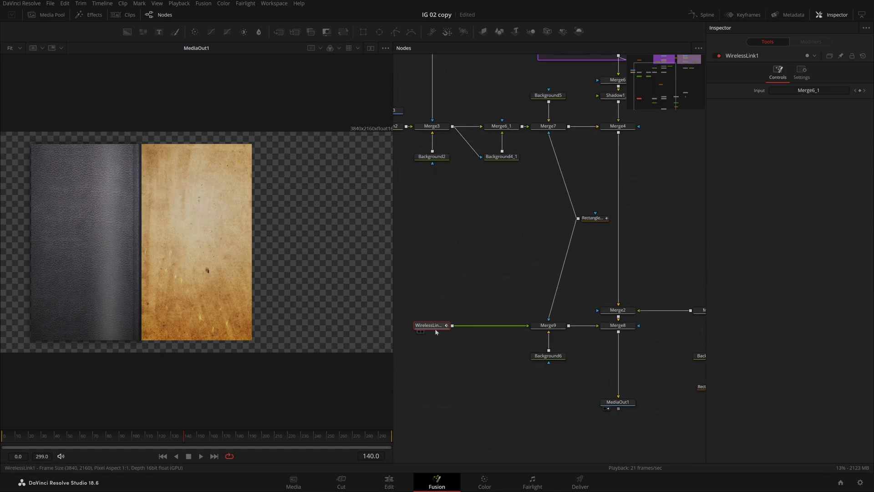
key(shift+space)
text(transform)
key(Return)
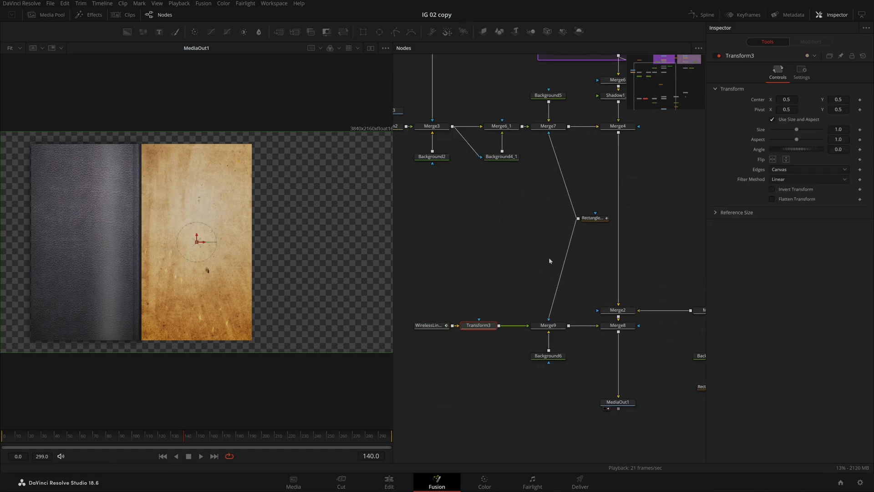
Keyframe the center of Transform3 at frame 140 and go to frame 210.
drag(161, 440, 182, 442)
click(859, 99)
drag(238, 441, 275, 440)
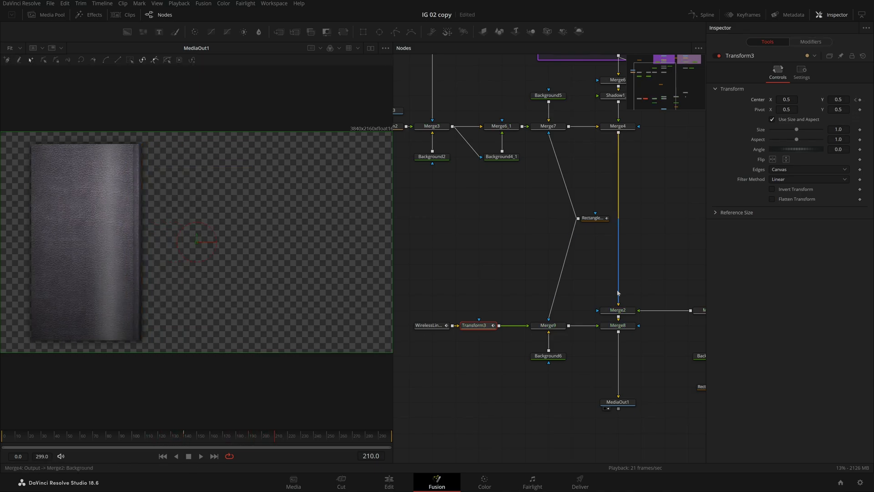
Set Transform3's center X to 0.21875 at frame 210, aligning the page with the rectangle mask, and fit the view.
ctrl+click(594, 218)
scroll(125, 215, up, 5)
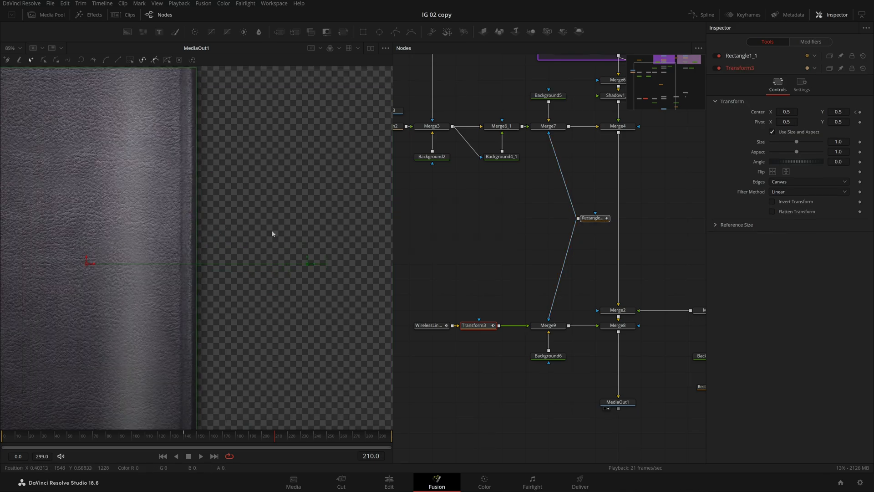
drag(96, 252, 263, 222)
drag(786, 112, 659, 146)
scroll(386, 199, up, 6)
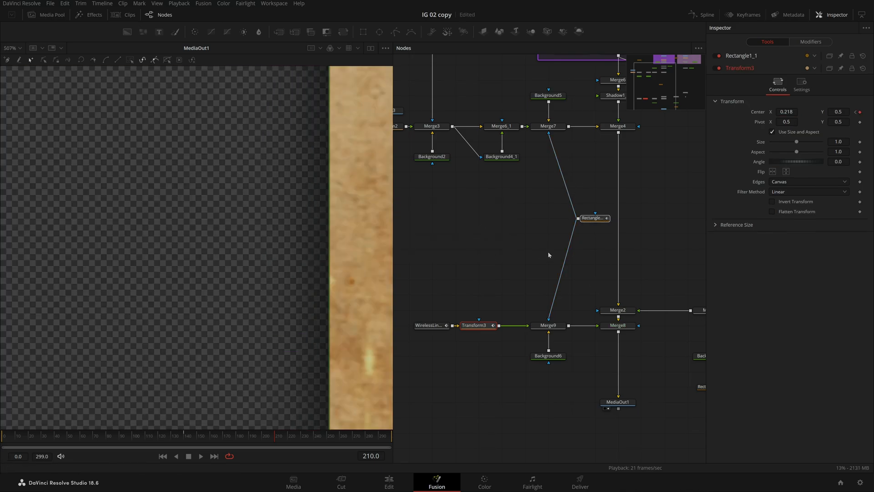
scroll(548, 255, down, 4)
drag(548, 255, 437, 350)
scroll(567, 227, up, 6)
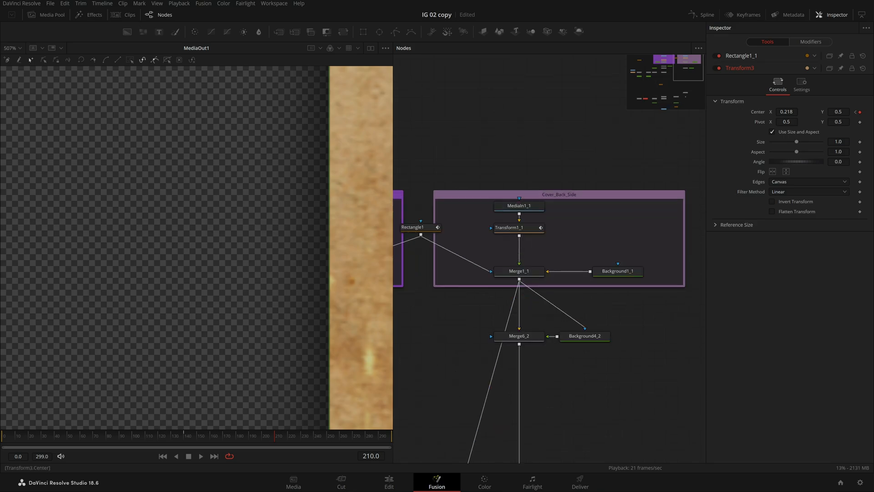
text(75)
click(294, 202)
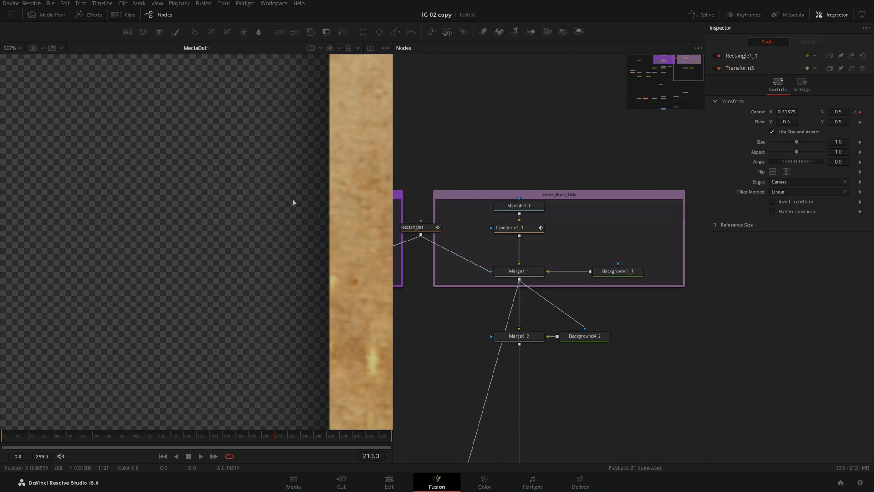
key(ctrl+f)
Merge the wireless link again between Merge8 and MediaOut1, route its connection through a routing point, and align the nodes.
scroll(493, 387, down, 5)
scroll(575, 342, down, 6)
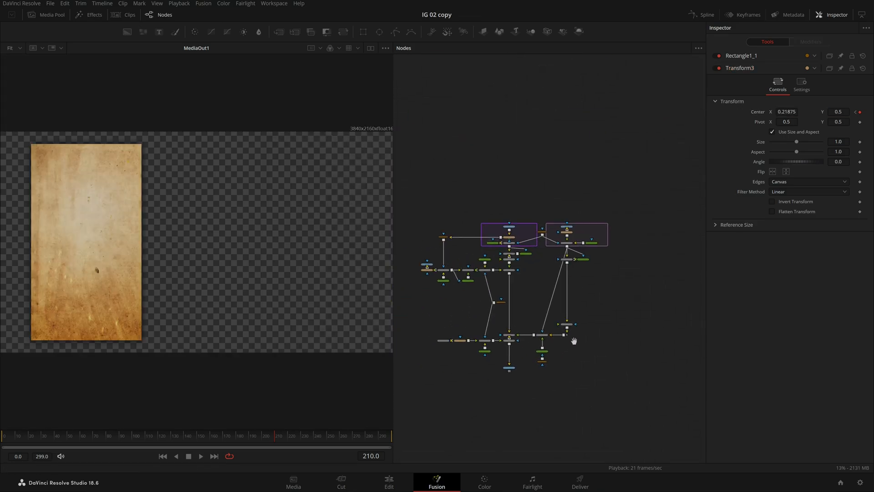
scroll(473, 364, up, 5)
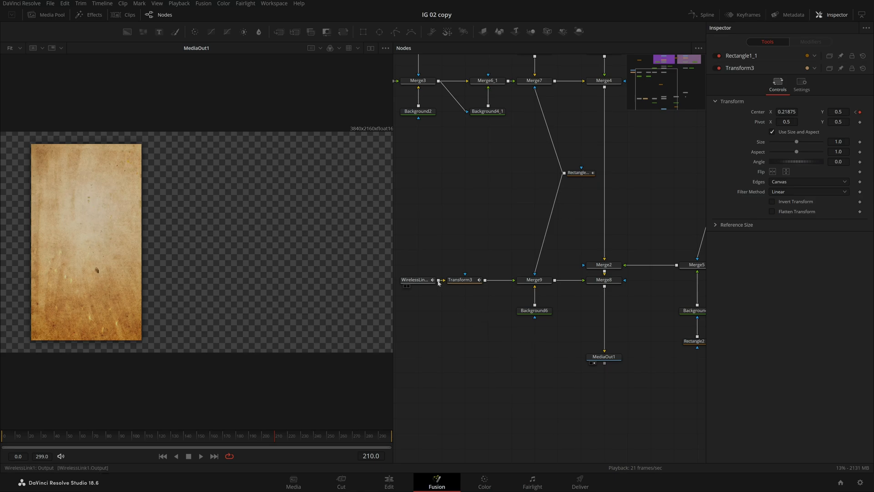
drag(405, 317, 610, 328)
alt+click(556, 319)
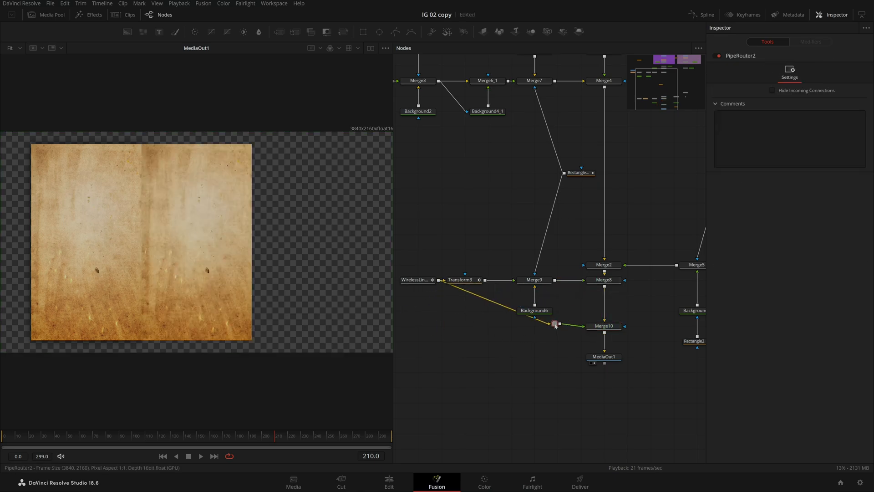
drag(555, 324, 429, 338)
drag(426, 280, 426, 266)
click(474, 320)
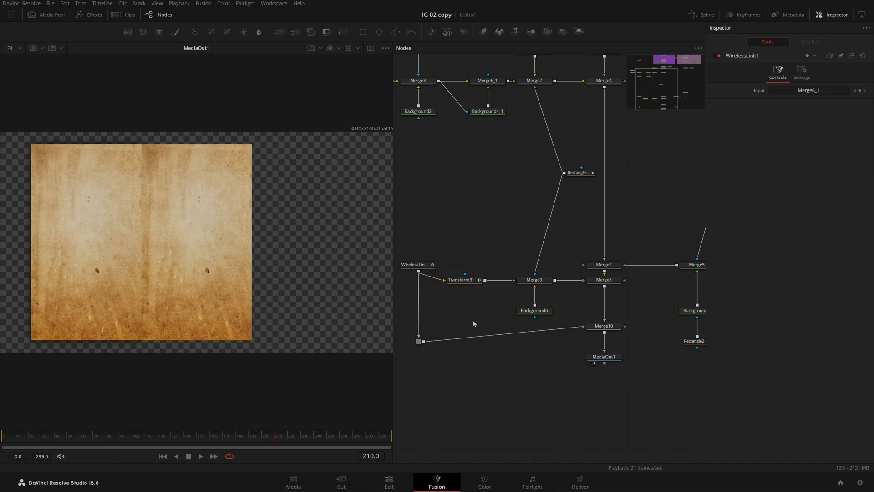
drag(603, 417, 248, 415)
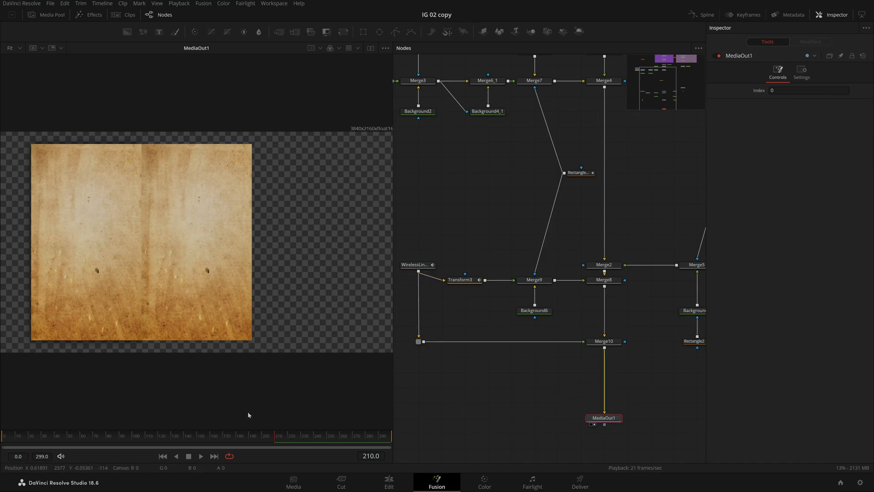
Check the output at earlier frames and swap the foreground and background inputs of Merge10.
click(120, 437)
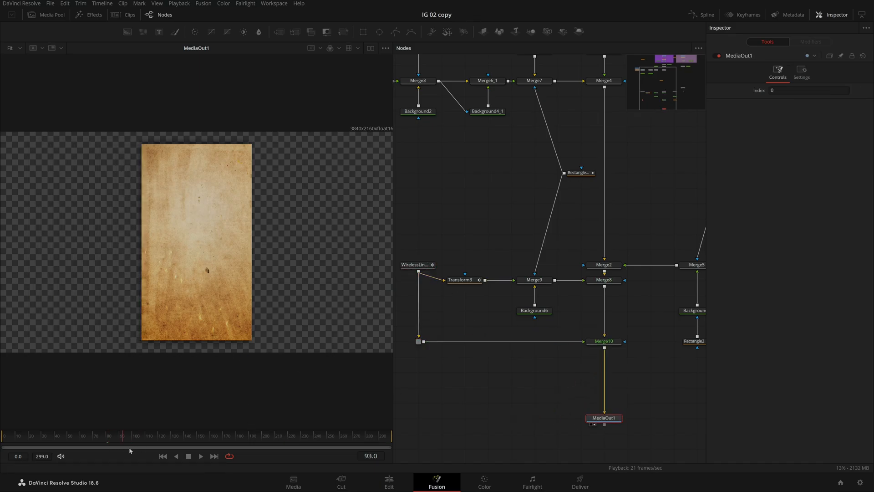
drag(130, 451, 151, 440)
click(607, 344)
key(ctrl+t)
Delete Merge10 and its routing point, and reconnect Merge8 to MediaOut1.
drag(629, 378, 410, 323)
key(Delete)
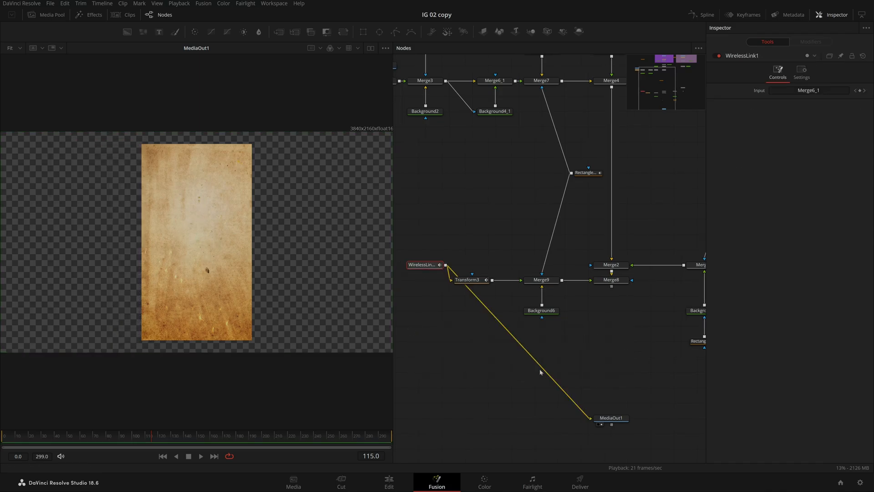
drag(611, 286, 599, 415)
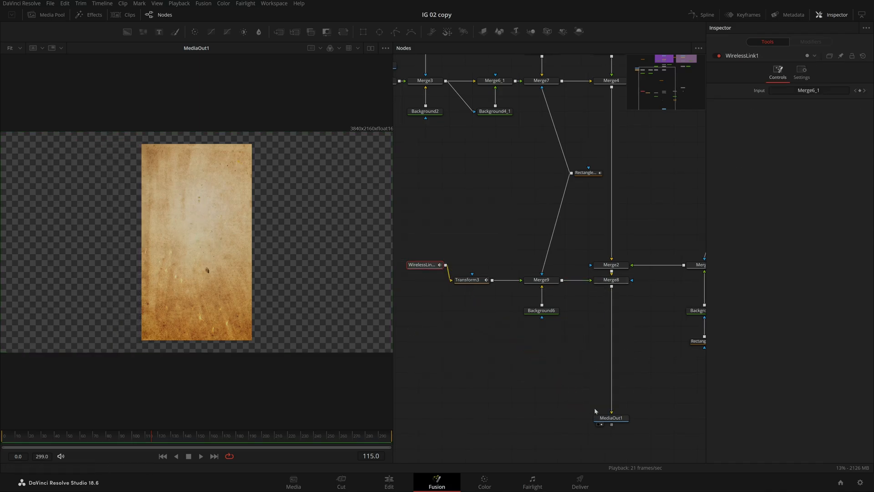
Reorder the node chain so Merge8 sits between Merge4 and Merge2, tidy its branch, and review MediaOut1 across the timeline.
click(611, 280)
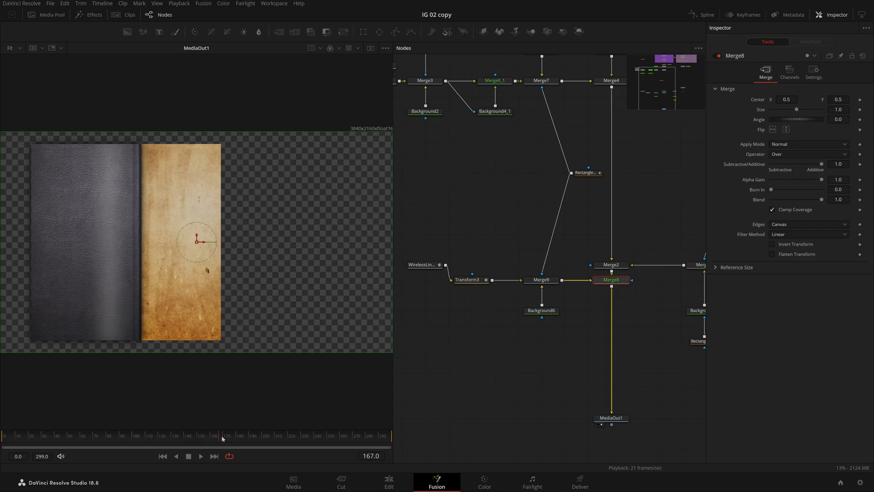
key(1)
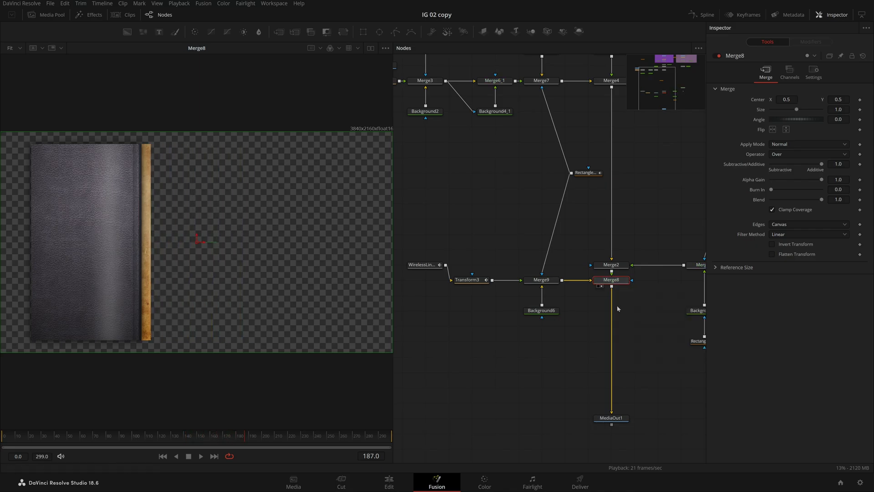
drag(421, 264, 401, 279)
drag(632, 343, 399, 281)
drag(640, 280, 640, 220)
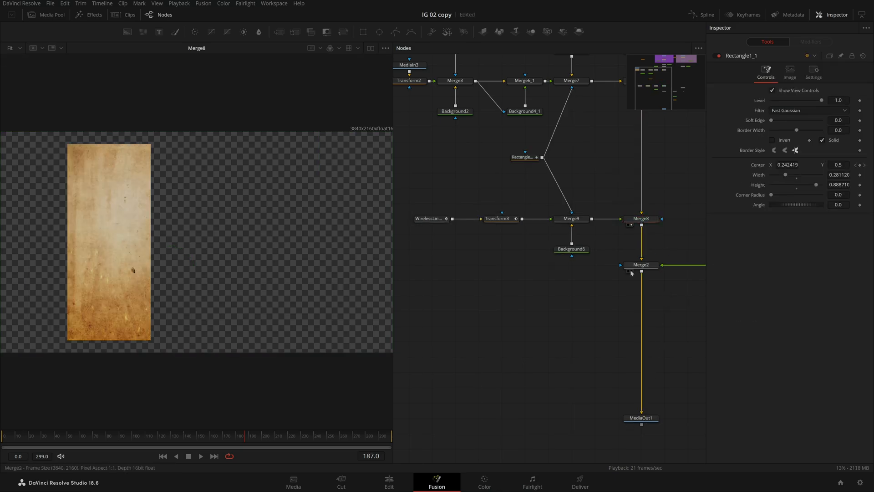
click(629, 424)
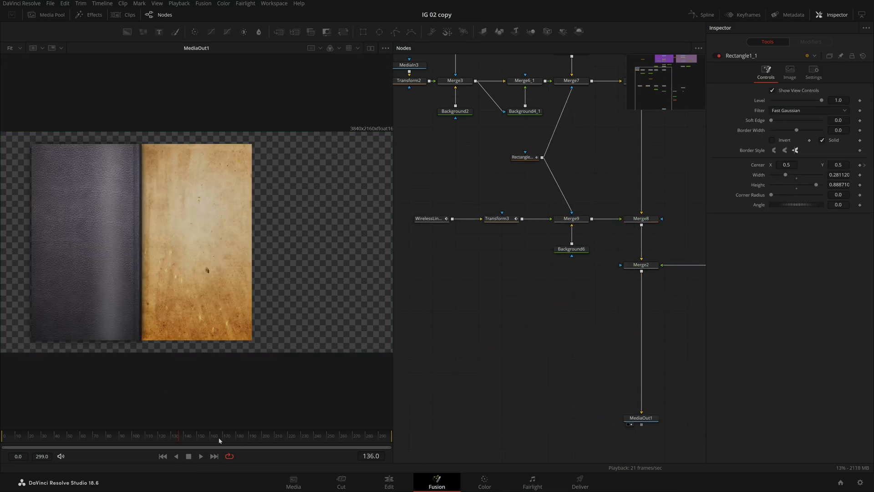
drag(167, 440, 256, 440)
Smooth Transform3's Center displacement curve between its two keyframes in the Spline editor.
drag(531, 249, 493, 313)
click(463, 283)
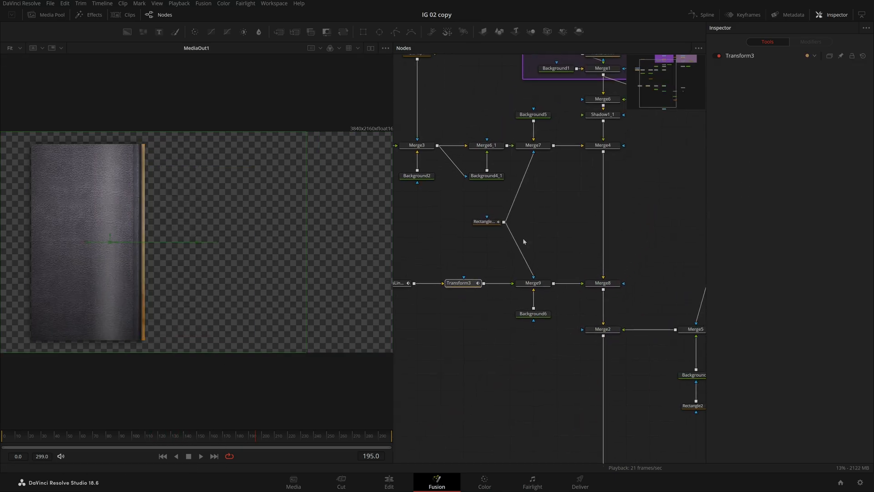
click(705, 15)
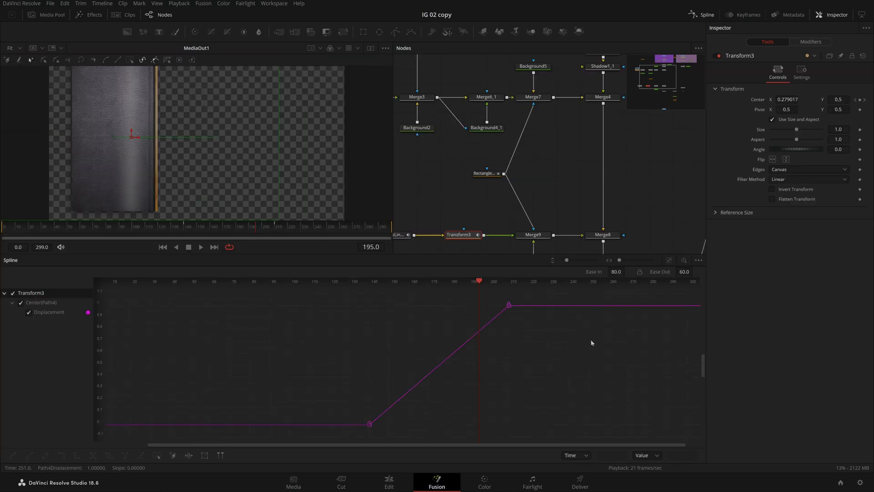
key(s)
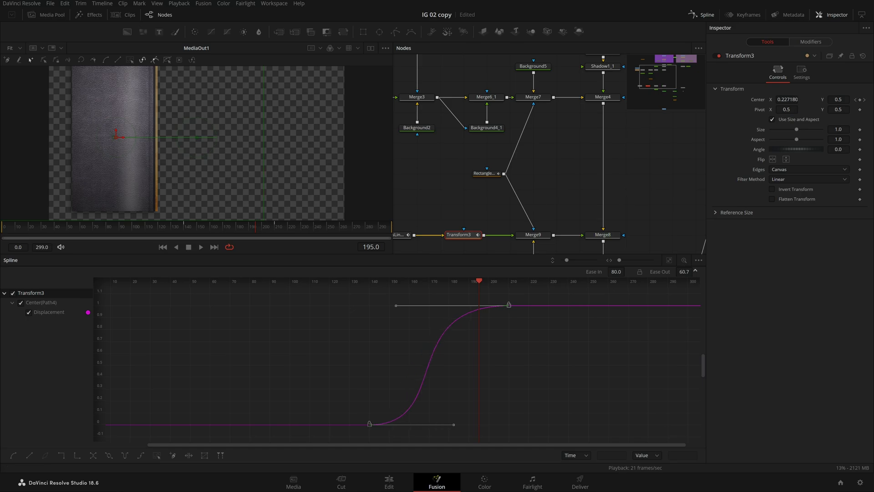
click(707, 15)
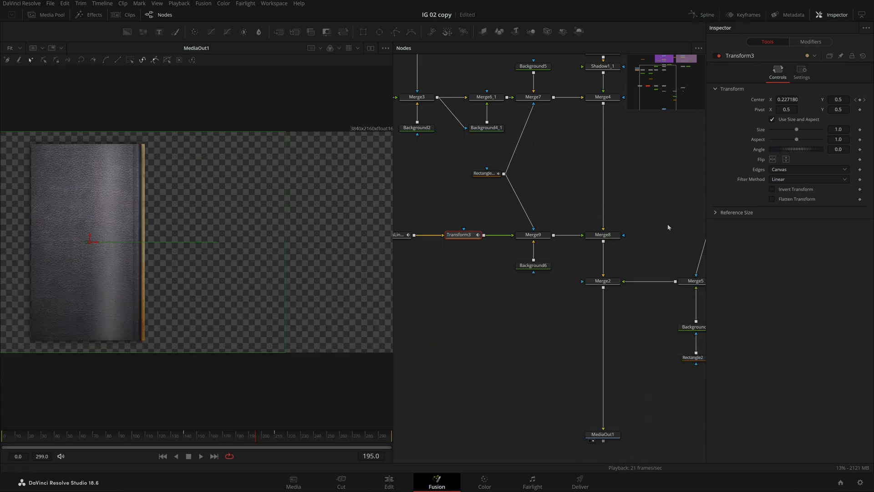
Set Transform3's Center X to 0.782 at frame 140 and check the page edge up close.
click(663, 382)
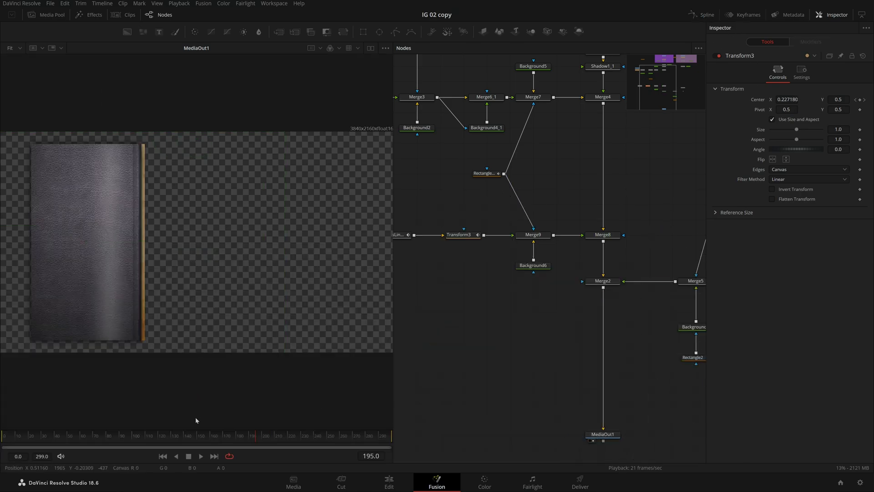
mouse_move(171, 439)
mouse_down()
mouse_move(156, 442)
mouse_move(204, 441)
mouse_move(158, 446)
mouse_move(174, 428)
mouse_up()
click(471, 234)
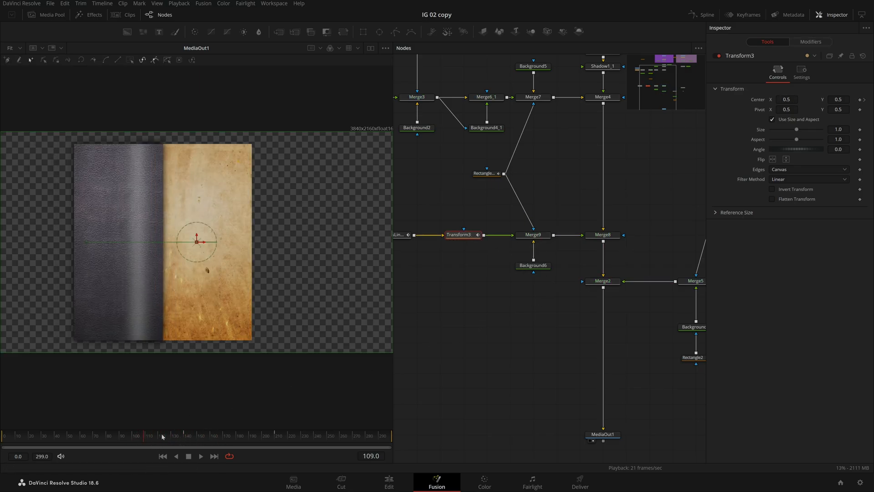
click(183, 439)
click(184, 439)
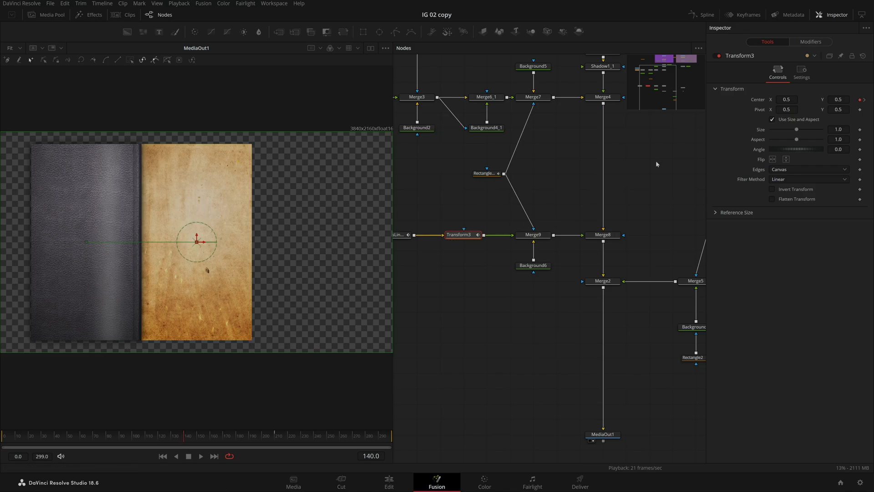
mouse_move(786, 99)
mouse_down()
mouse_move(813, 99)
mouse_move(790, 99)
mouse_move(798, 99)
mouse_up()
scroll(244, 204, up, 2)
scroll(245, 205, up, 2)
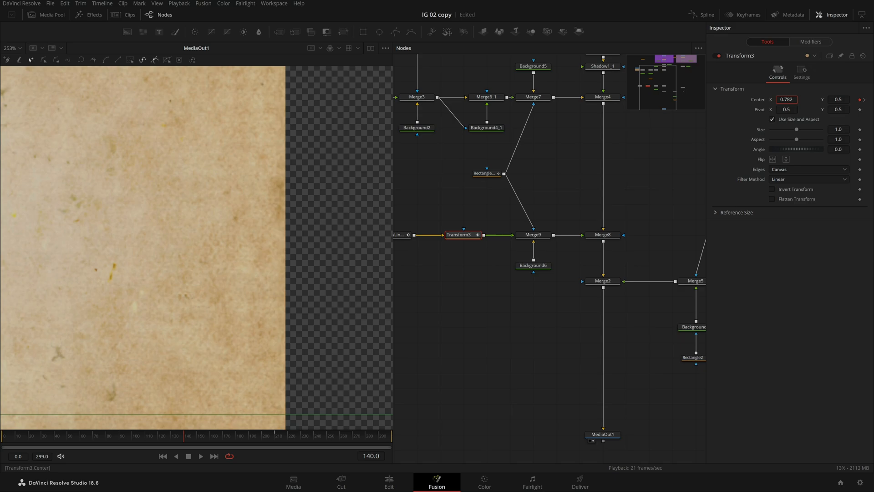
Copy the Center X value from Transform1_1 for use on the page's transform.
scroll(547, 185, down, 3)
drag(642, 104, 564, 219)
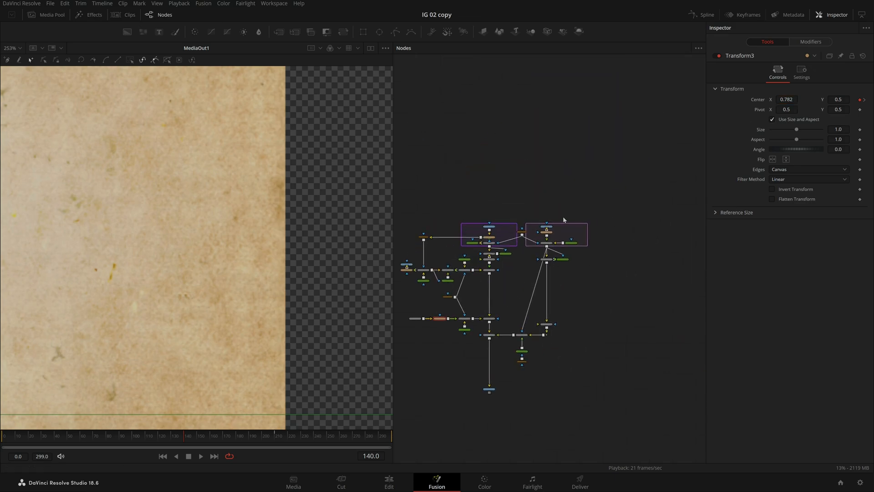
scroll(564, 218, up, 2)
click(528, 246)
click(787, 99)
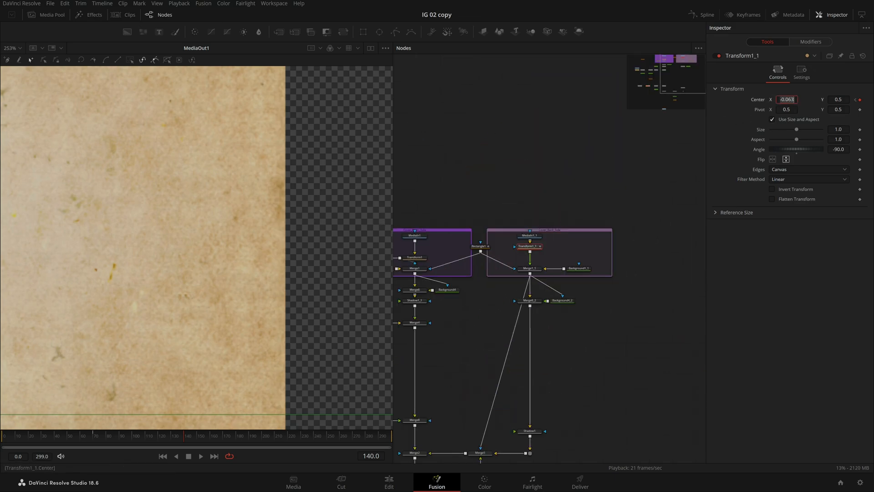
drag(516, 253, 606, 129)
scroll(493, 273, up, 3)
drag(455, 276, 569, 220)
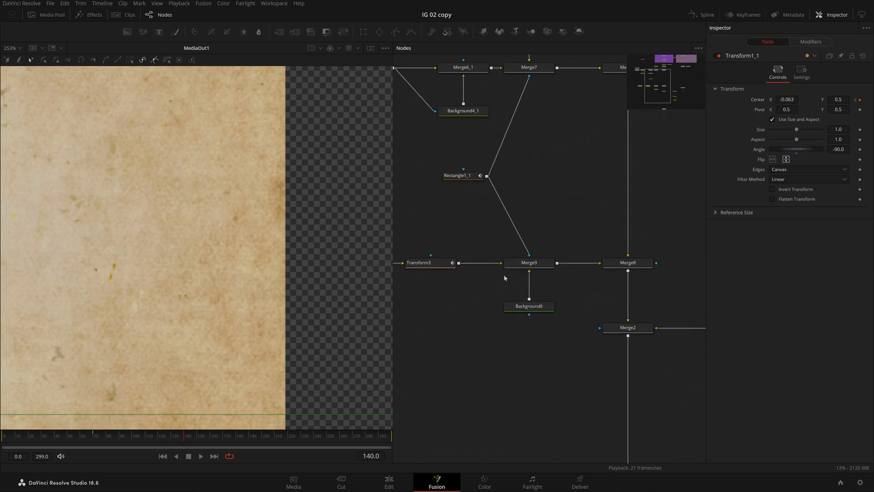
Try Transform1_1's Center X value on Transform3 at frame 140 and change it to -0.07.
click(442, 262)
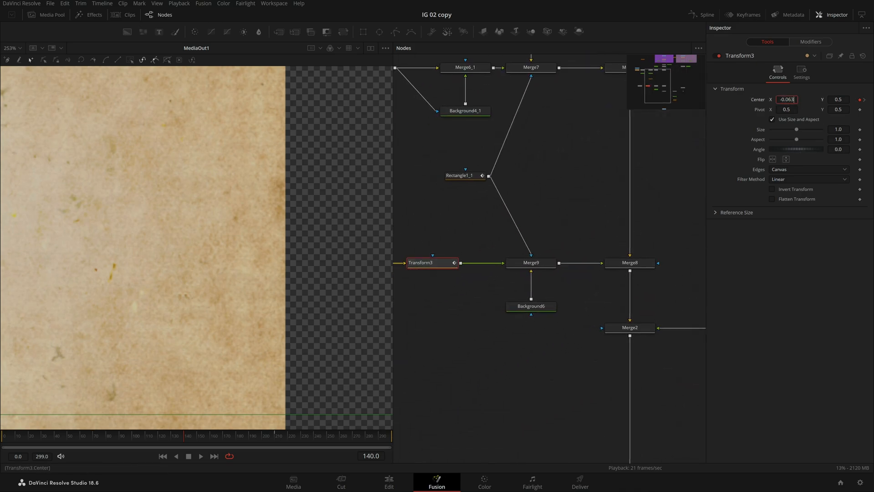
key(BackSpace)
key(BackSpace)
text(7)
key(Tab)
click(548, 187)
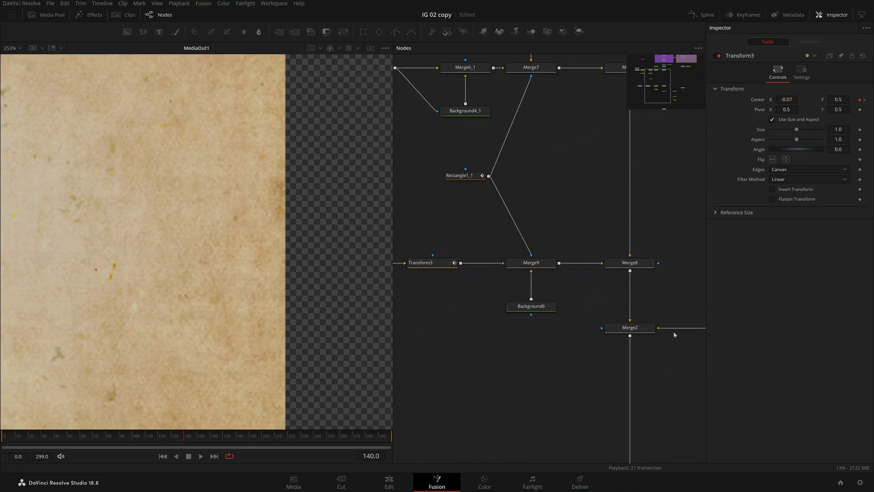
click(613, 270)
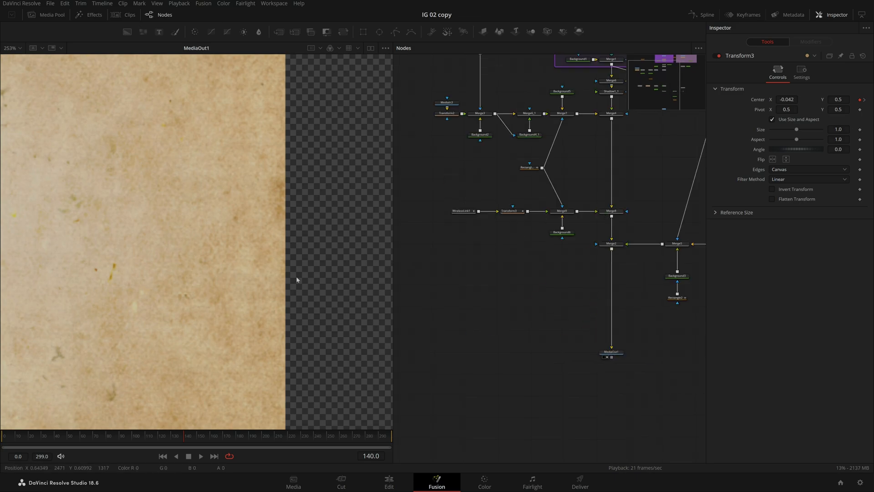
Fit the composite in the viewer and review Transform3's displacement curve in the Spline editor.
scroll(307, 278, down, 3)
scroll(306, 278, up, 1)
click(512, 211)
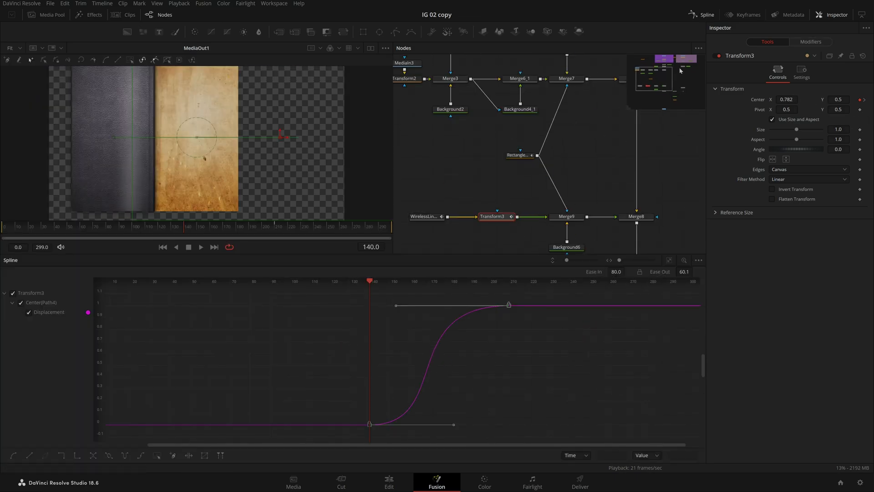
click(706, 15)
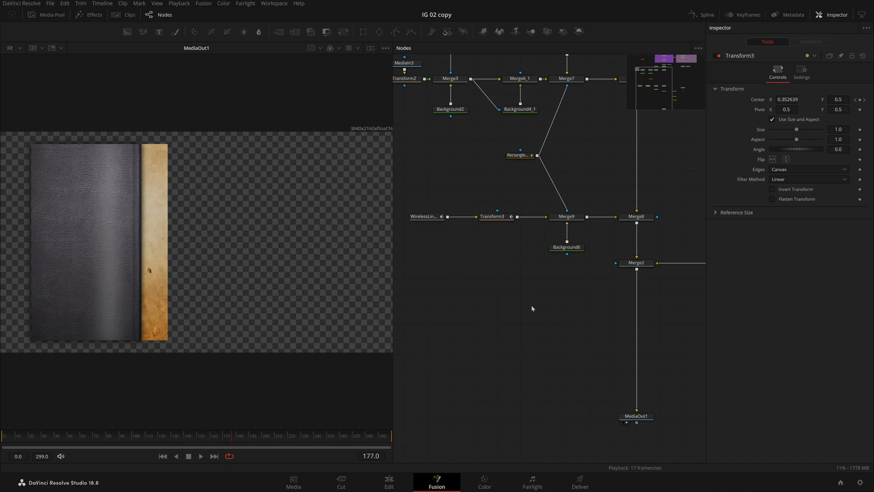
Move Merge8 and its page branch between Merge2 and MediaOut1, and play back the result.
drag(428, 264, 679, 300)
drag(558, 161, 587, 296)
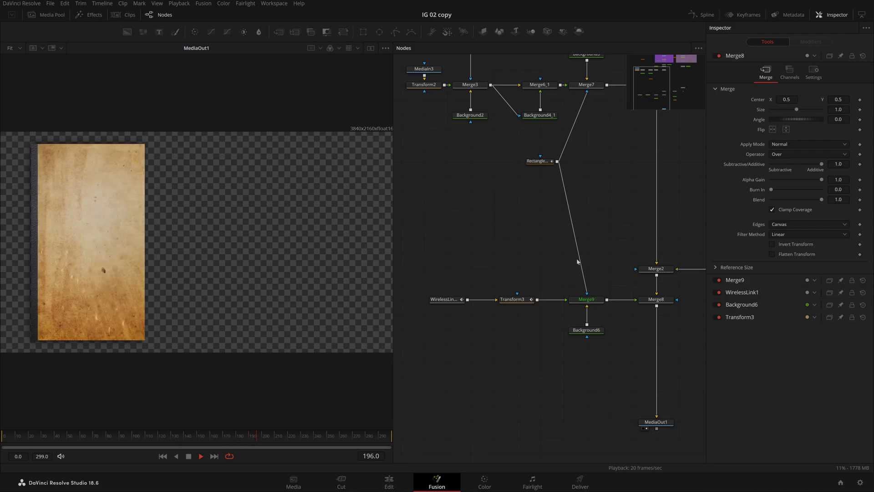
key(space)
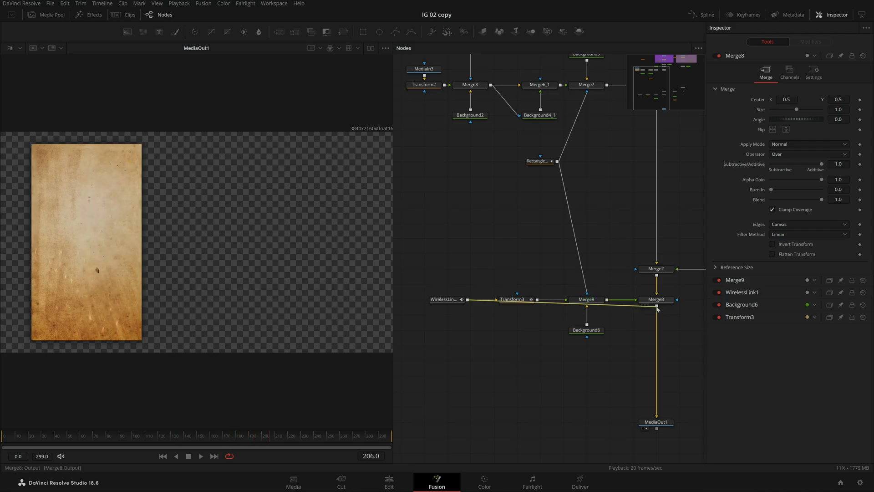
Merge the wireless link between Merge8 and MediaOut1, swap the merge's inputs, and route the connection through a routing point.
drag(657, 307, 642, 390)
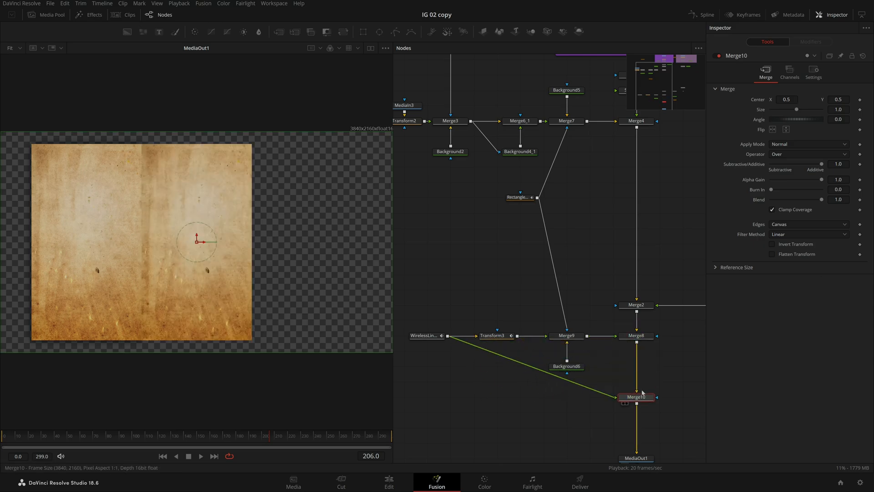
key(ctrl+t)
scroll(642, 393, down, 2)
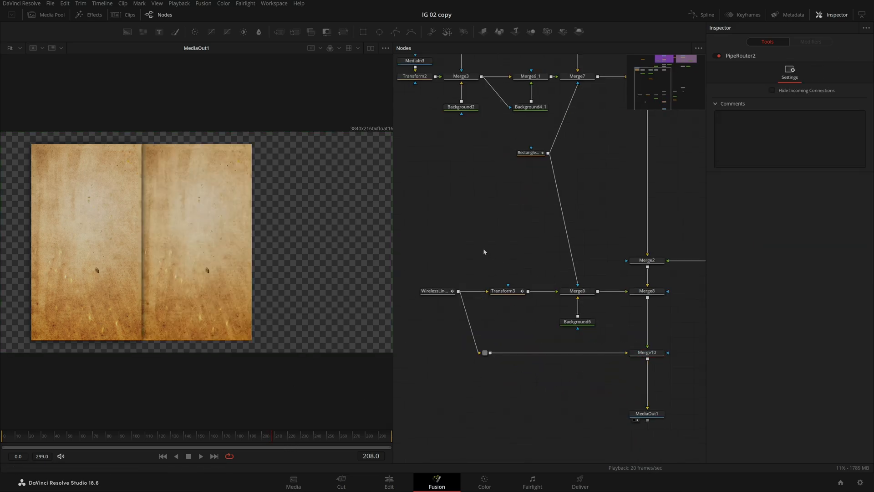
Insert a Shadow node between Merge9 and Merge8, making room in the branch and repositioning the Rectangle1_1 mask.
drag(484, 252, 563, 332)
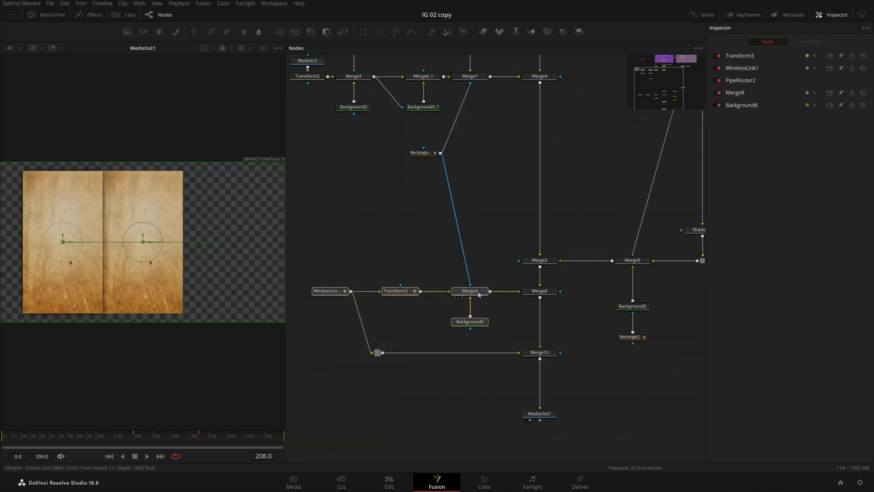
click(398, 290)
key(shift+space)
text(xf)
text(shadow)
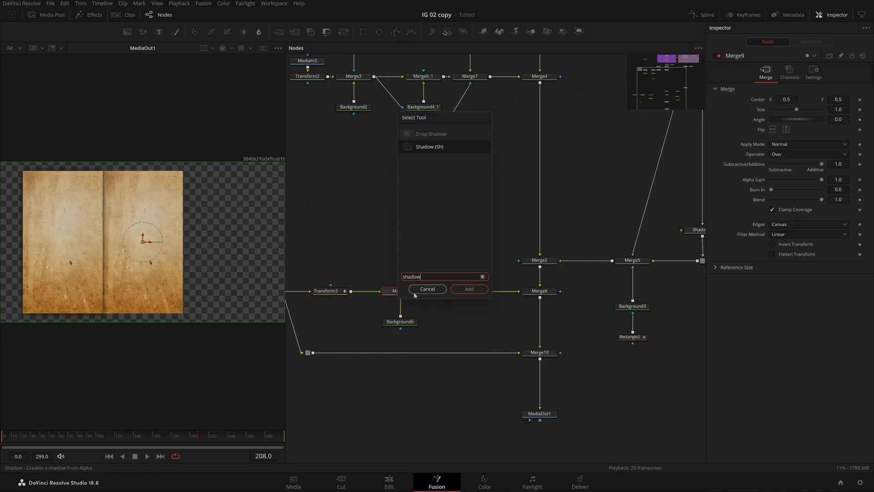
key(Return)
drag(453, 292, 476, 292)
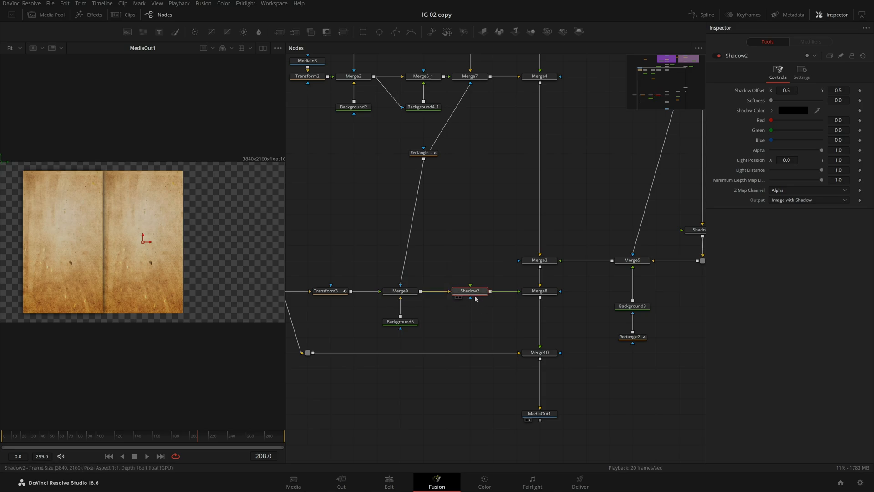
drag(451, 165, 519, 235)
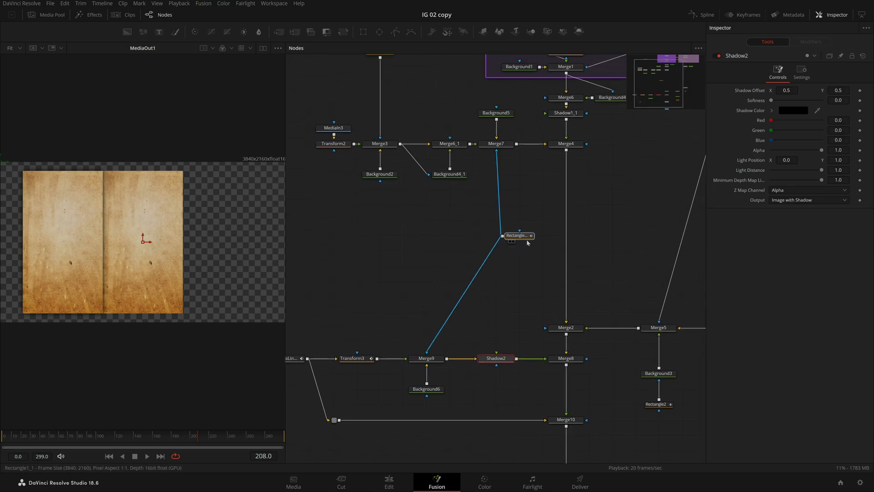
Set Shadow2's softness to 0.00827 and alpha to 0.425, checking the shadow at frame 161.
scroll(535, 392, down, 3)
click(496, 238)
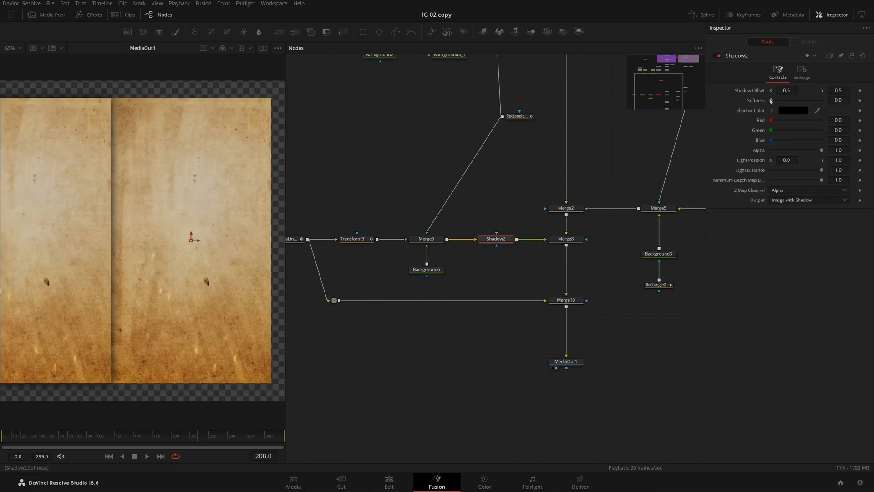
drag(783, 100, 792, 108)
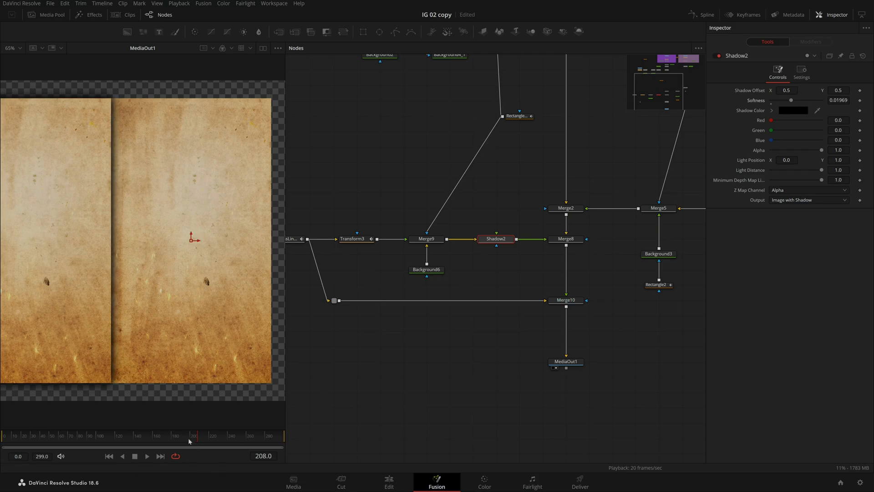
drag(190, 440, 147, 437)
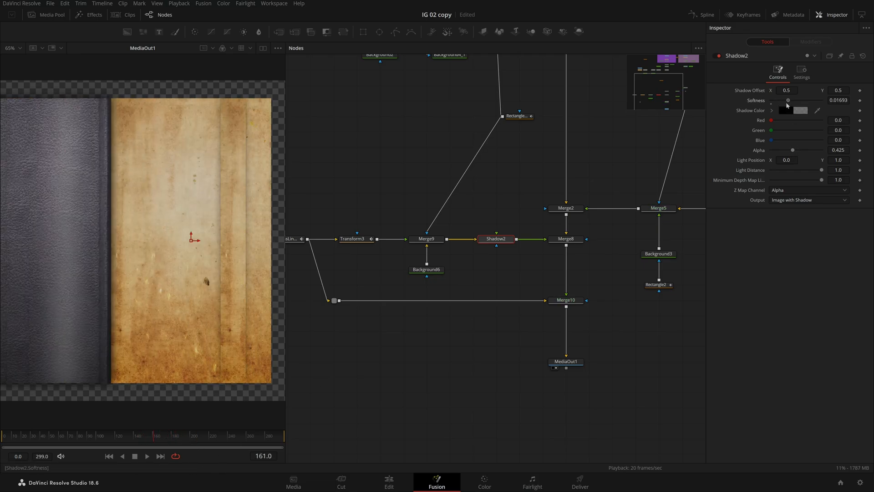
drag(774, 101, 779, 101)
click(486, 327)
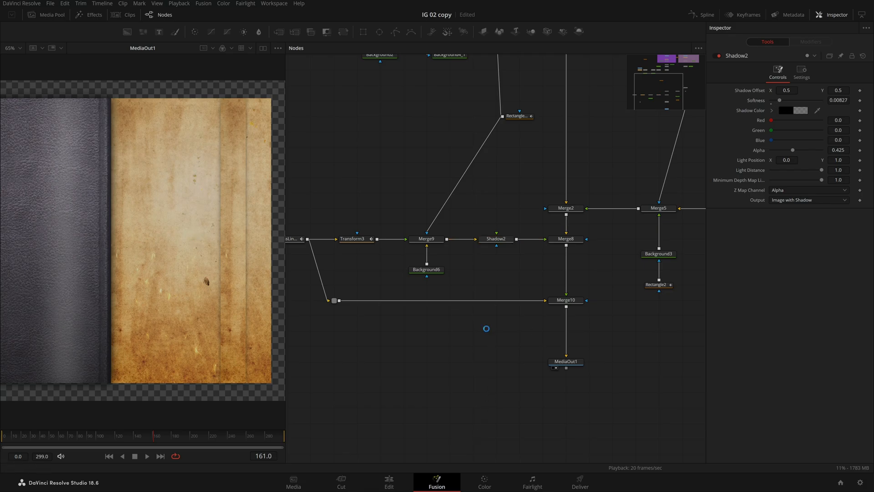
Examine the Merge5 branch with Background3 and Rectangle2 against the Merge9 and Shadow2 branch, and inspect the page edges at frame 161.
scroll(474, 321, down, 3)
scroll(578, 296, up, 3)
drag(627, 288, 590, 309)
drag(492, 374, 530, 212)
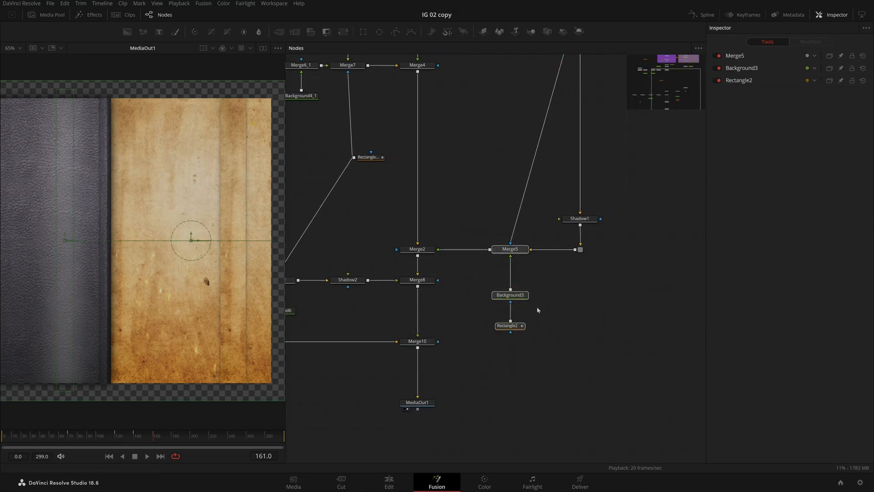
drag(564, 286, 596, 290)
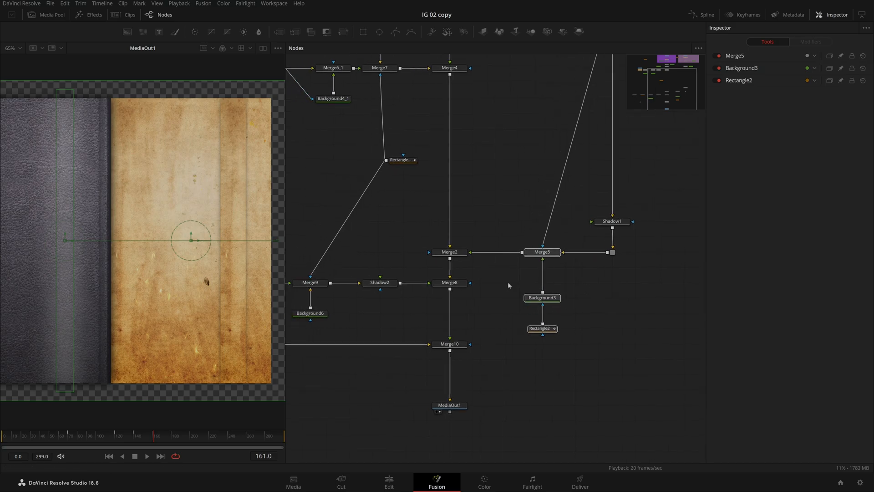
drag(363, 303, 344, 368)
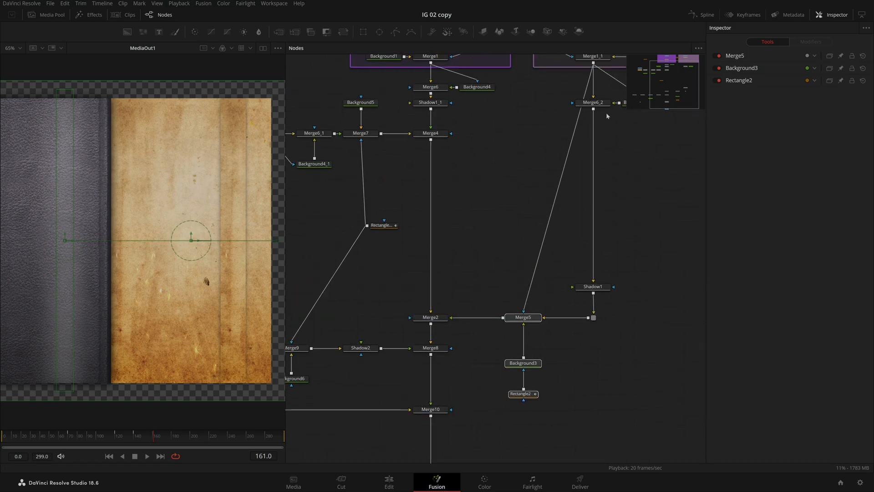
drag(633, 140, 623, 213)
drag(584, 310, 639, 151)
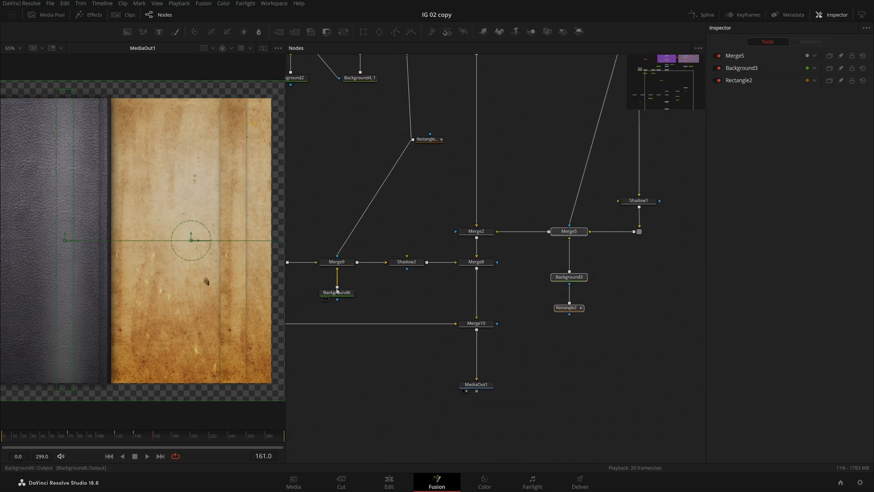
drag(403, 274, 406, 314)
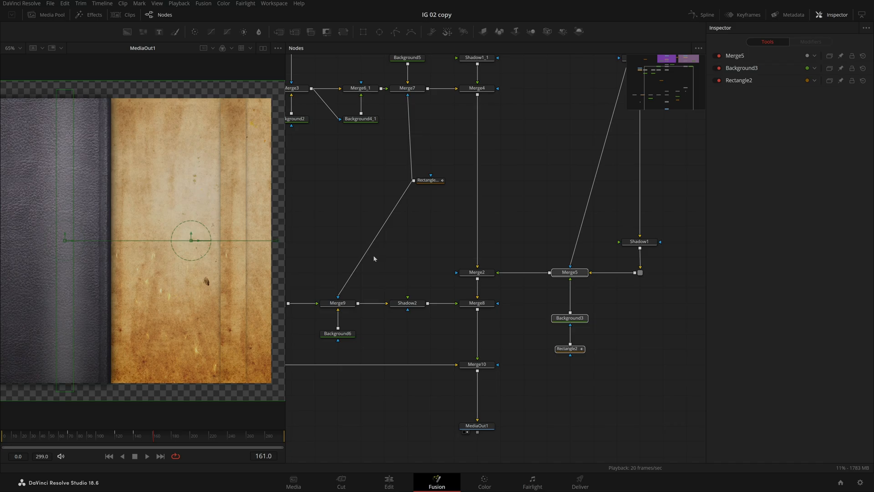
click(435, 270)
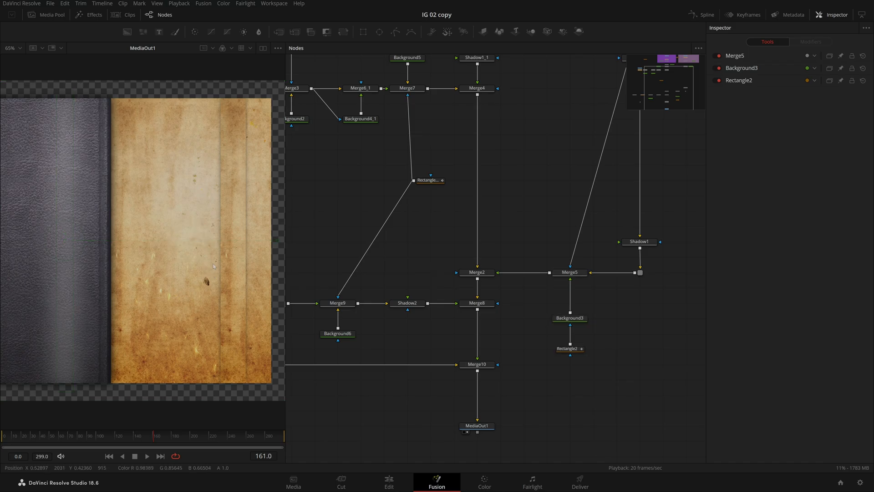
drag(223, 260, 213, 262)
key(ctrl+f)
scroll(163, 250, up, 3)
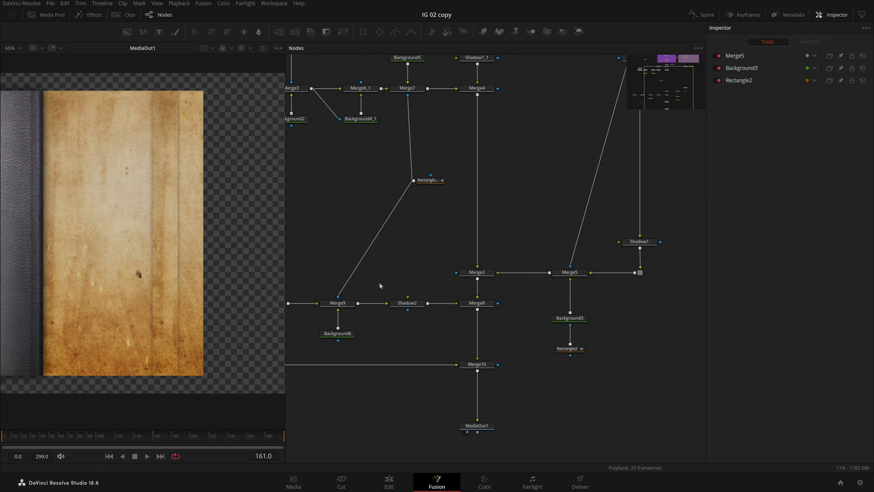
Fit the composite in the viewer and inspect the Rectangle1_1 mask and Transform3 animation settings behind the moving page.
key(ctrl+f)
drag(446, 232, 431, 335)
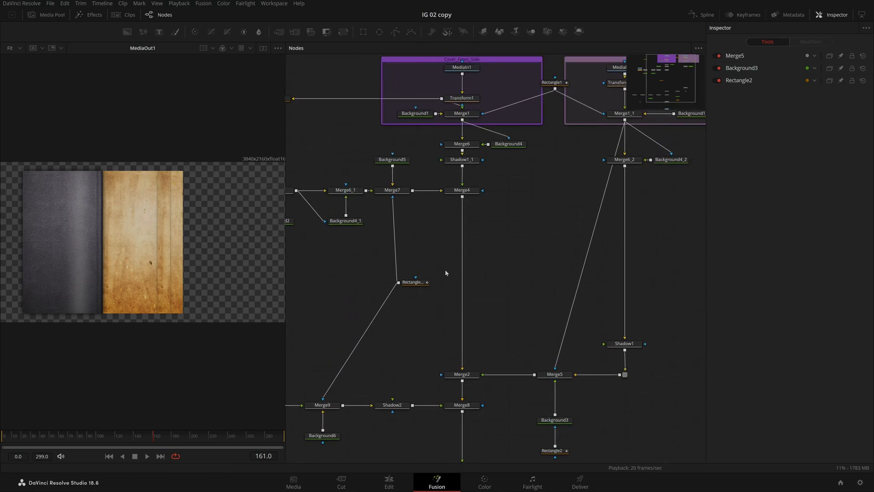
click(551, 83)
click(421, 284)
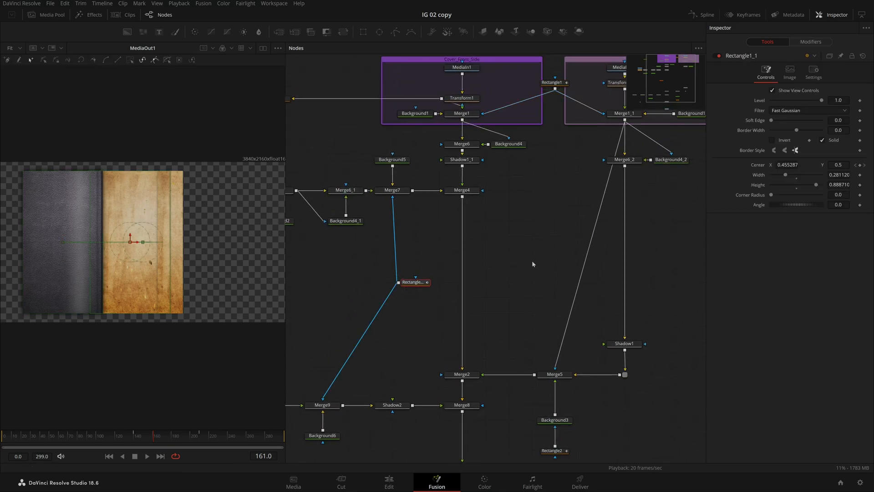
drag(532, 261, 454, 288)
drag(407, 345, 630, 238)
click(394, 326)
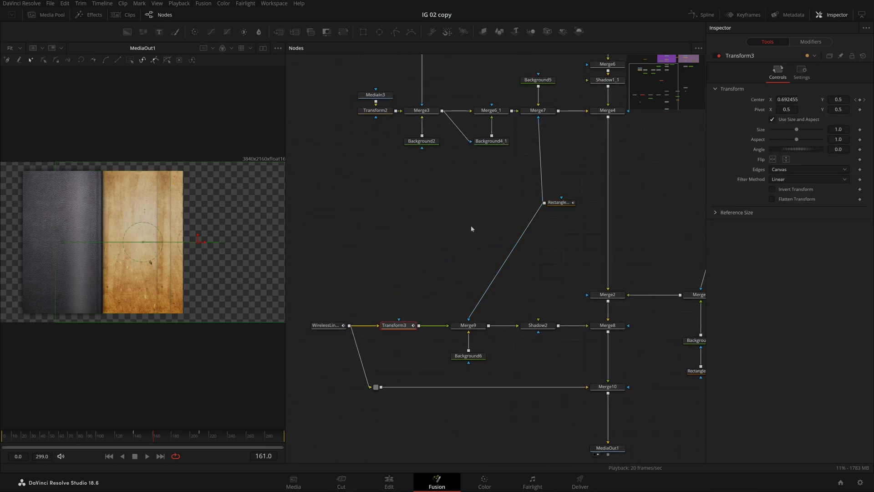
drag(433, 234, 429, 235)
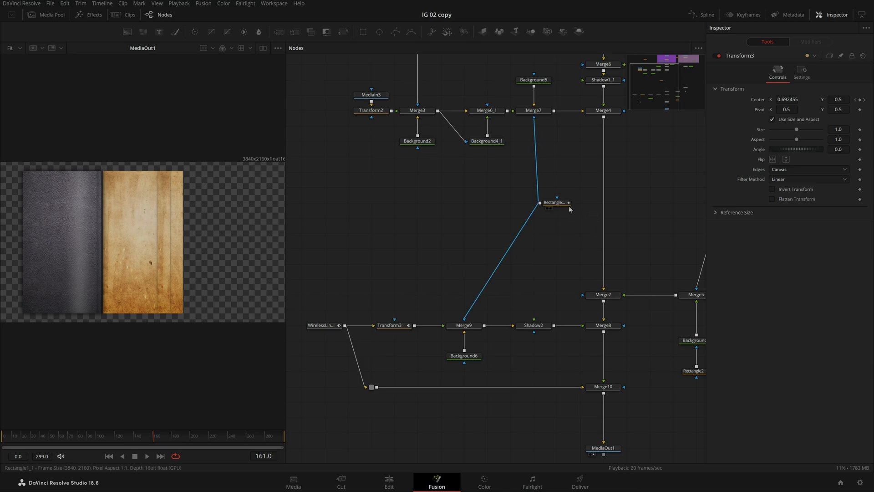
Reposition the Rectangle1_1 mask node to the left of its links to Merge7 and Merge9.
drag(570, 209, 529, 209)
key(ctrl+z)
drag(571, 178, 549, 231)
scroll(444, 271, down, 2)
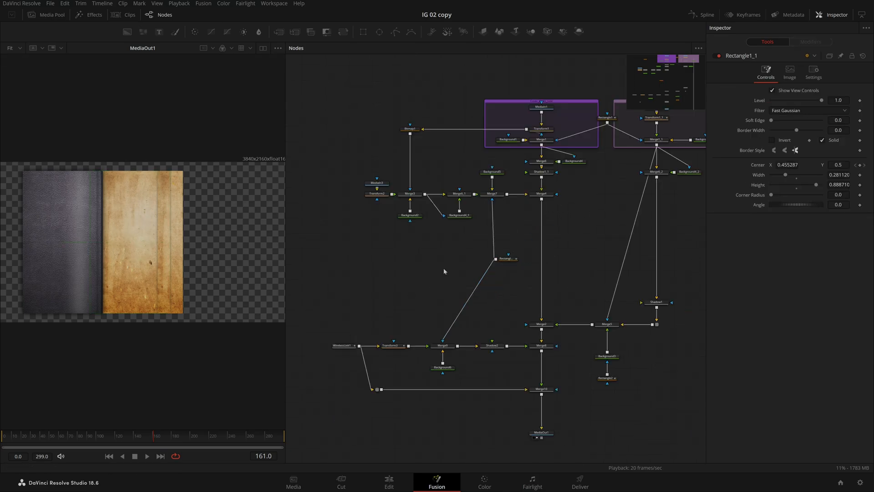
drag(344, 123, 469, 259)
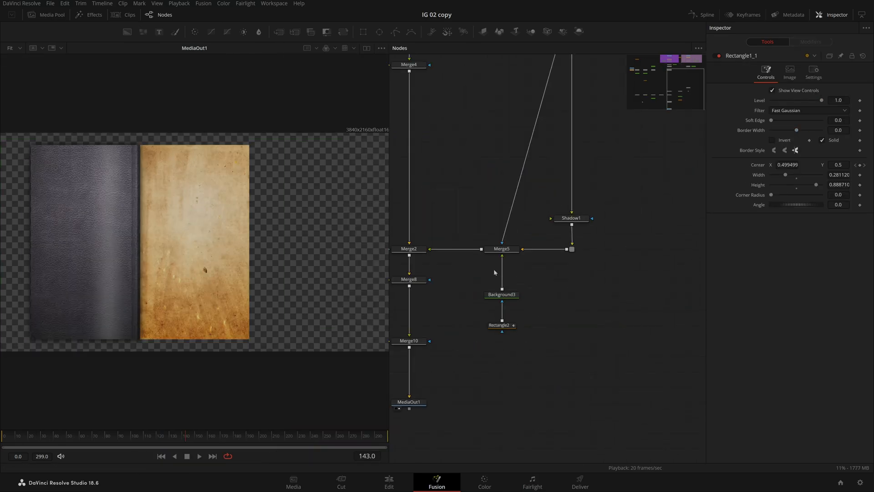
Duplicate Merge5, Background3 and Rectangle2, and arrange the copies in a column above Shadow2 with the merge lowest.
drag(491, 380, 496, 244)
drag(427, 304, 663, 285)
click(578, 223)
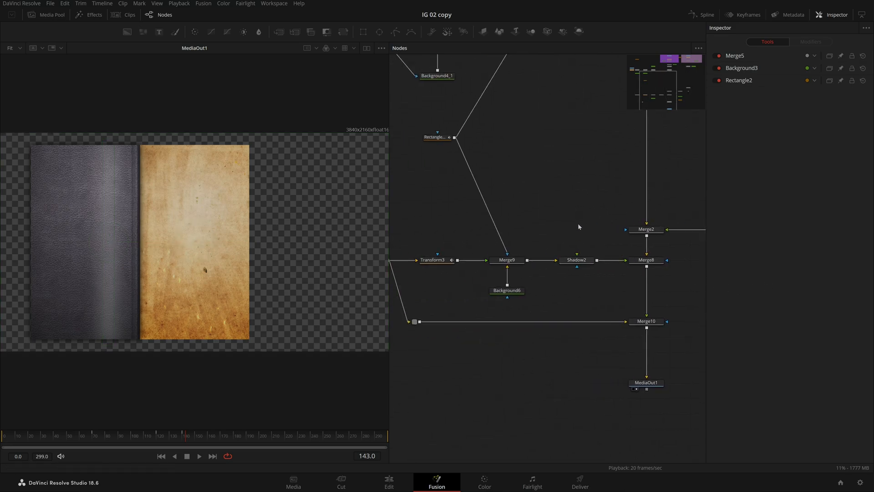
key(ctrl+v)
click(597, 221)
drag(581, 231, 582, 95)
drag(580, 201, 580, 140)
click(578, 138)
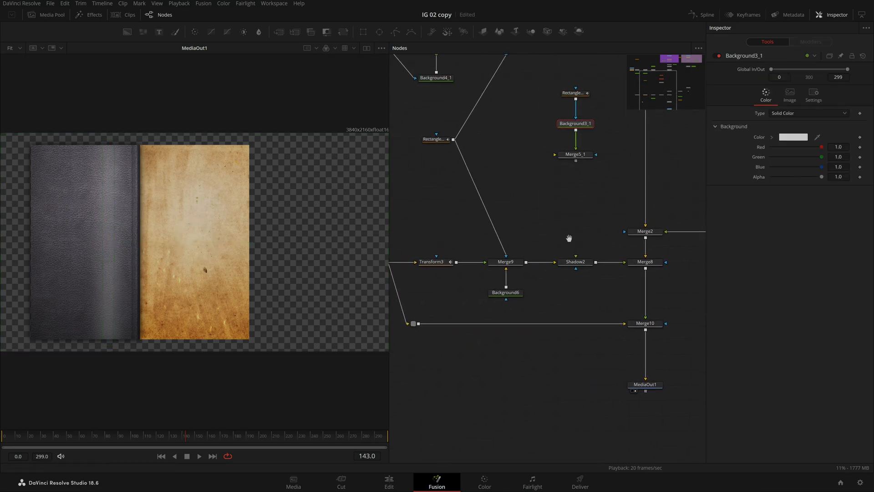
Insert Merge5_1 between Shadow2 and Merge8, and place Background3_1 and Rectangle2_1 directly above it.
scroll(564, 246, down, 3)
drag(548, 273, 532, 274)
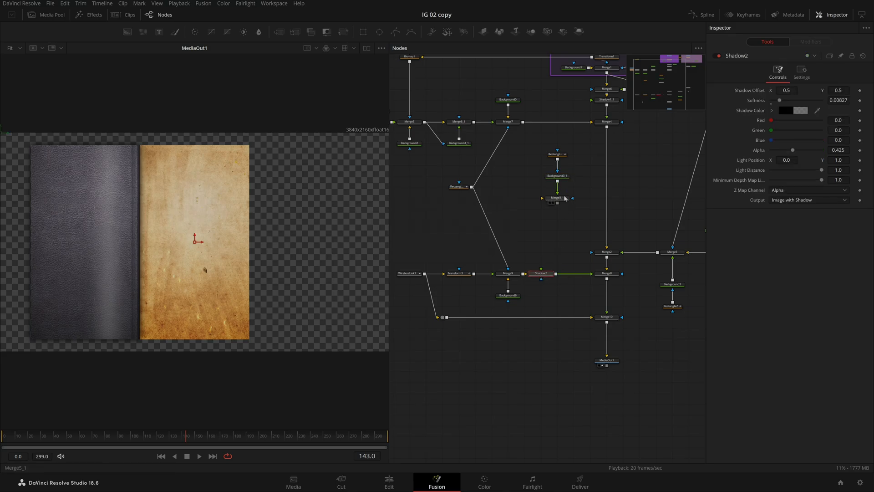
drag(564, 196, 583, 276)
drag(549, 284, 550, 274)
drag(578, 191, 545, 149)
drag(564, 174, 580, 250)
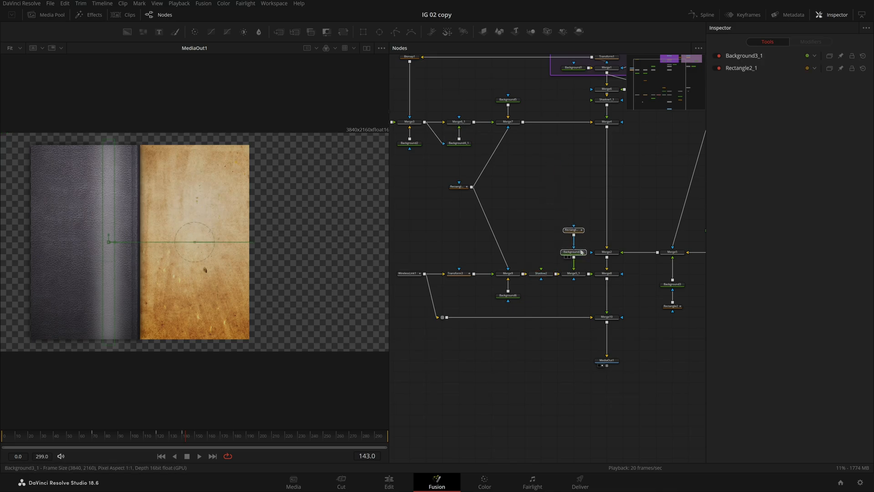
Shift all of Rectangle2_1's Soft Edge and Displacement spline keyframes later so the movement starts at frame 140.
click(586, 223)
click(579, 230)
click(707, 15)
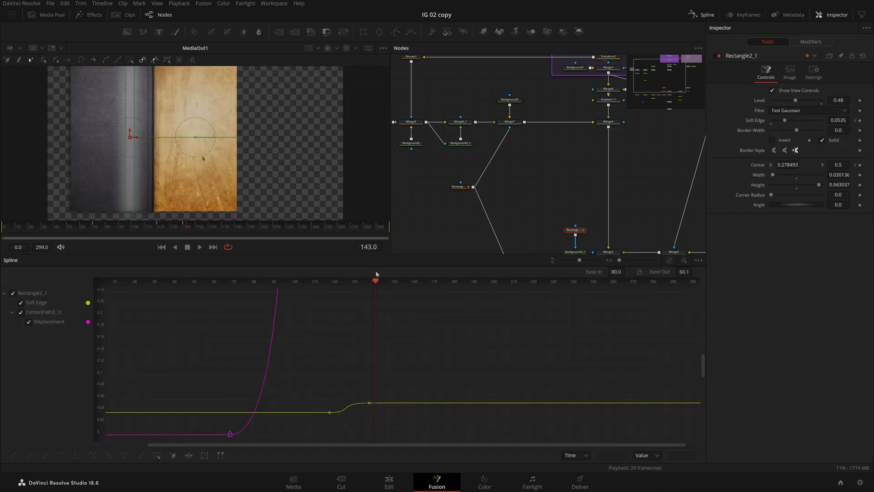
key(ctrl+f)
drag(680, 295, 197, 470)
drag(293, 401, 645, 399)
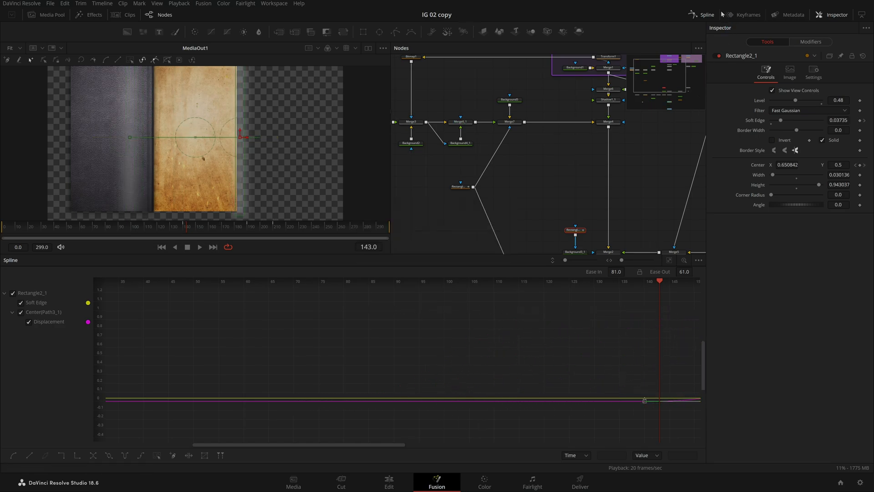
click(707, 16)
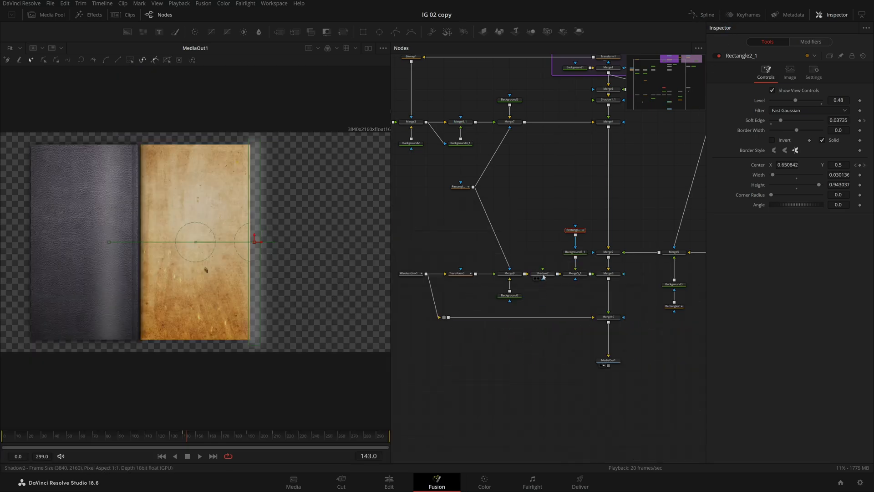
Connect Shadow2's output to Merge5_1's mask input as well, and check the highlight on the page around frame 212.
drag(525, 274, 574, 274)
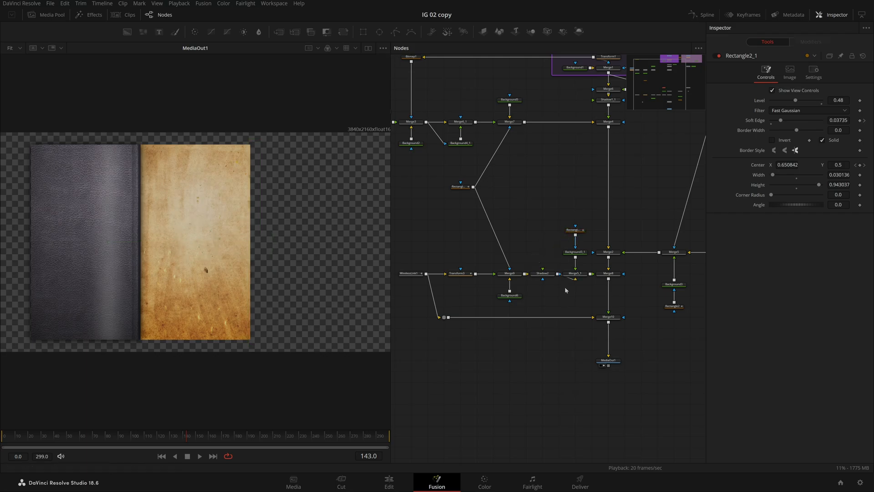
scroll(553, 303, up, 3)
click(193, 440)
drag(193, 440, 275, 441)
drag(598, 200, 561, 232)
Raise Rectangle2_1's Level to 1.0 to strengthen the highlight on the page.
click(561, 275)
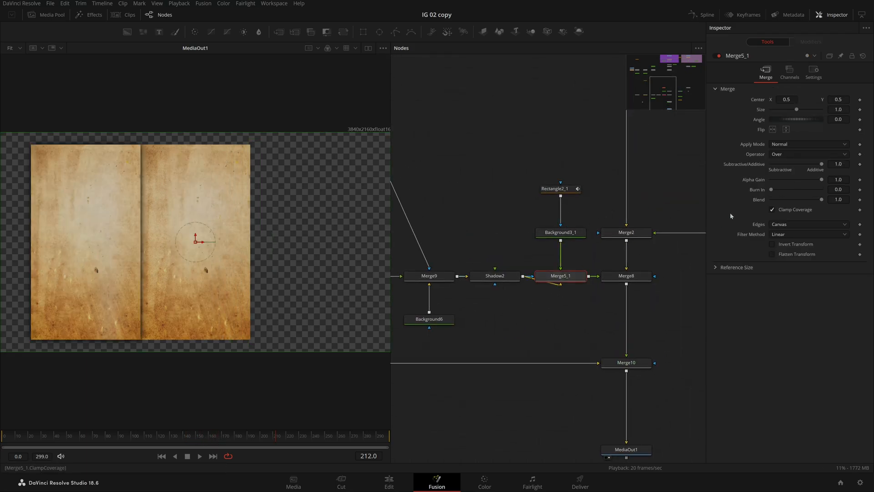
click(560, 232)
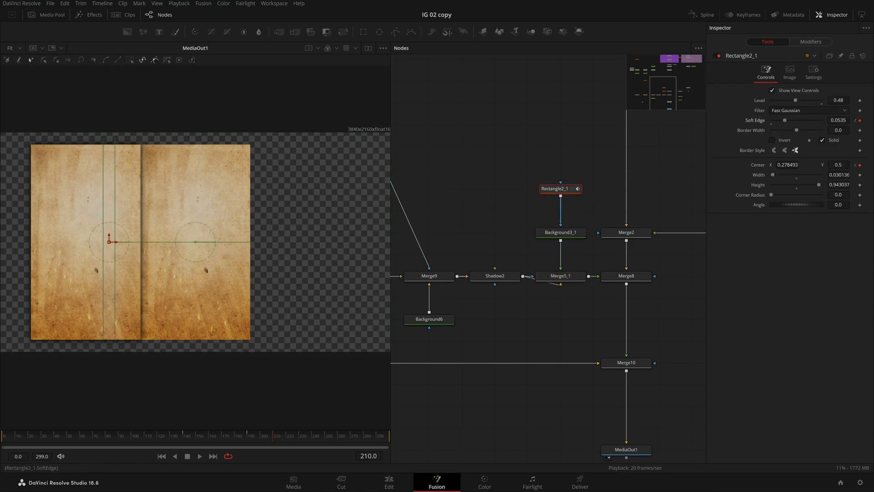
drag(797, 104, 824, 103)
click(560, 154)
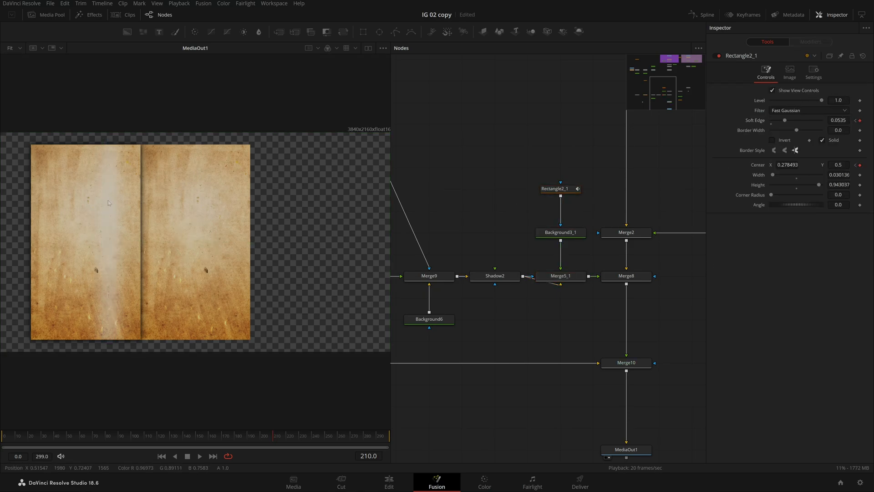
Keyframe Rectangle2_1's Level from 1.0 at frame 140 to 0.75 at frame 190, and play back the page turn.
drag(265, 440, 170, 440)
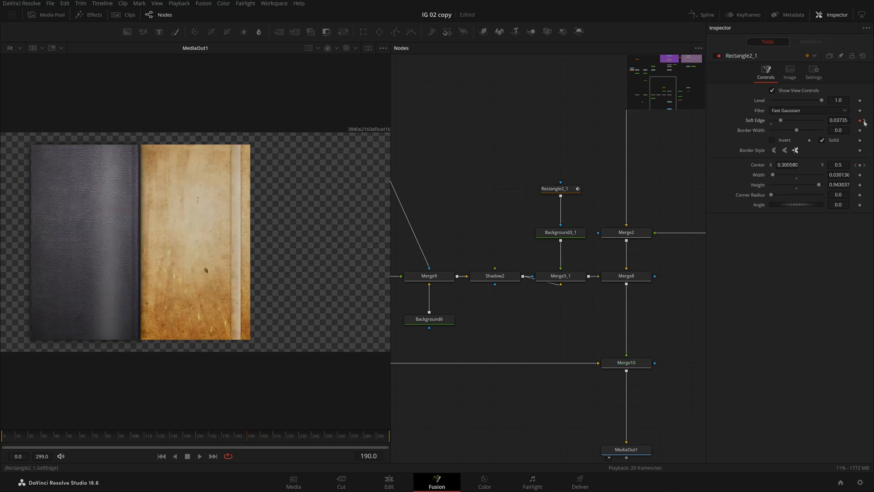
click(864, 120)
click(864, 165)
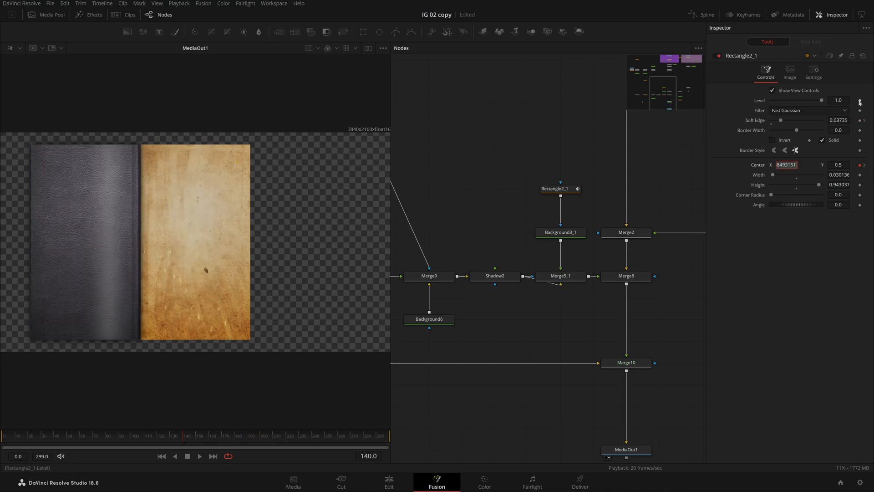
drag(269, 439, 248, 444)
drag(822, 100, 808, 101)
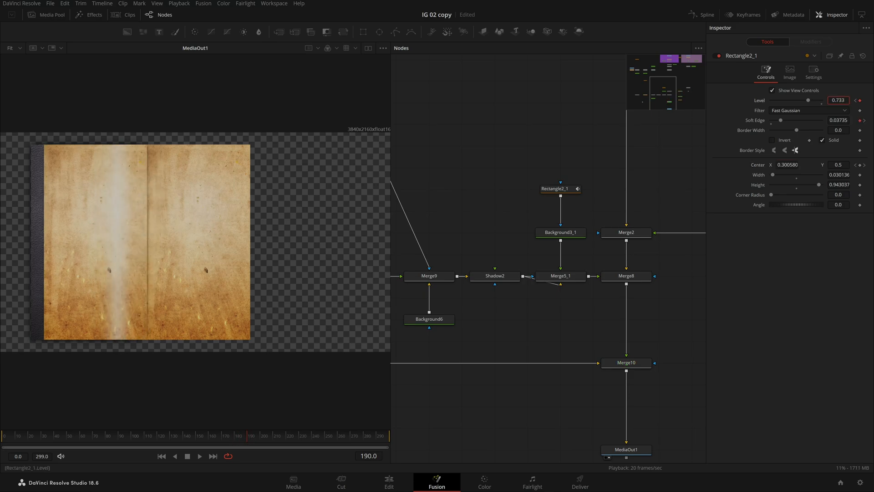
key(space)
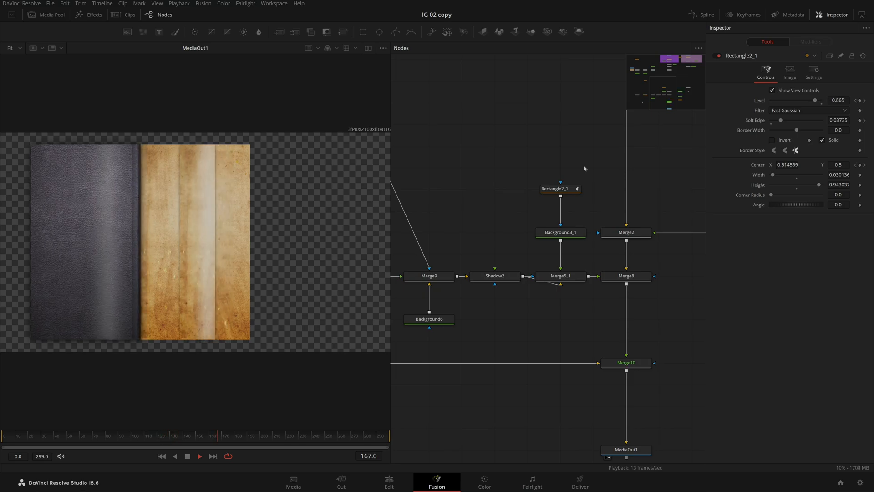
key(space)
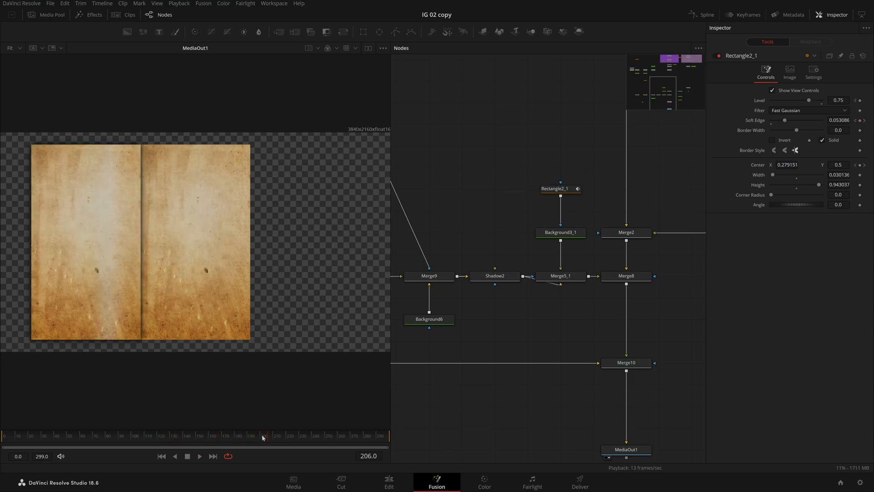
drag(263, 438, 277, 445)
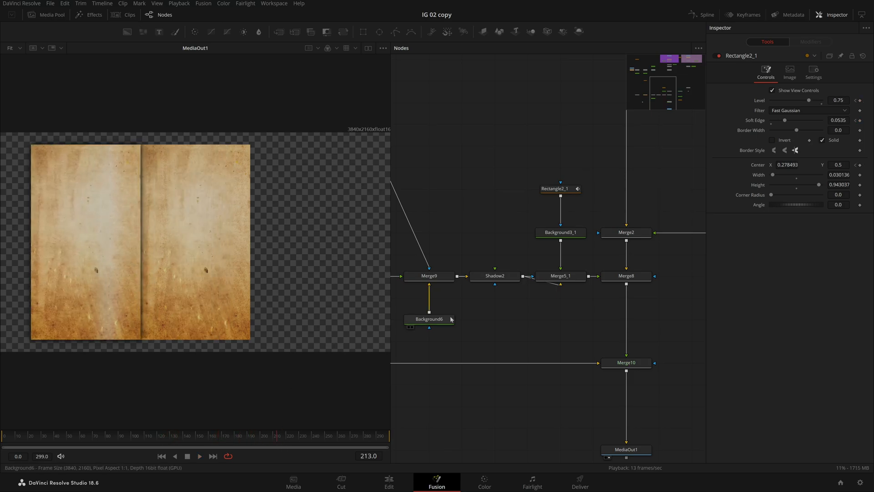
Try masking Merge10 with Merge8's output, switching Apply Mask Inverted on and off in Merge10's settings.
drag(614, 372, 507, 328)
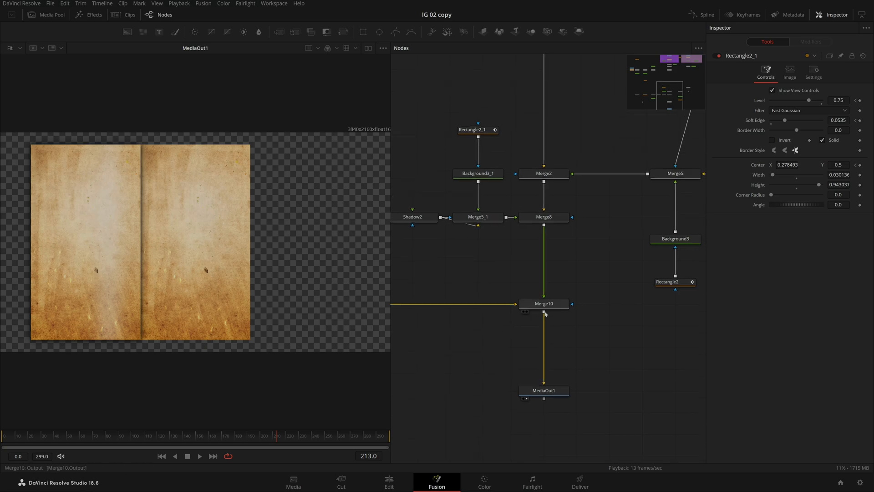
drag(545, 313, 578, 221)
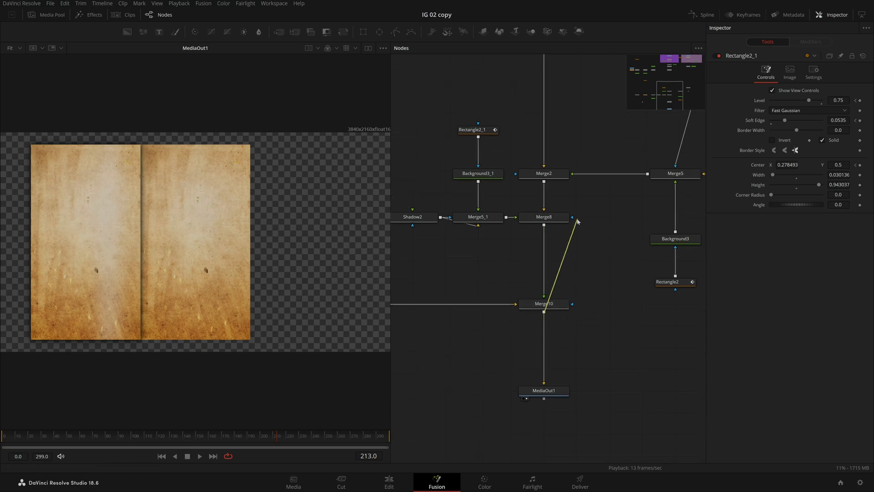
drag(577, 256, 605, 250)
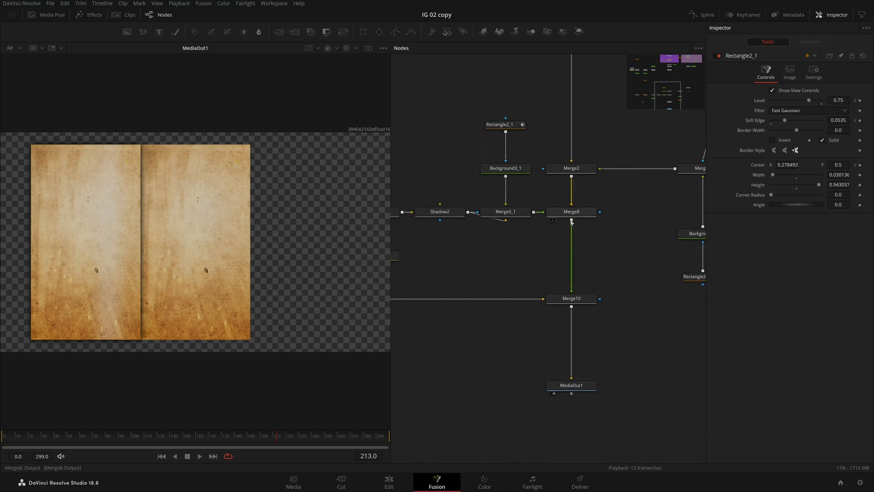
drag(571, 221, 598, 299)
click(591, 299)
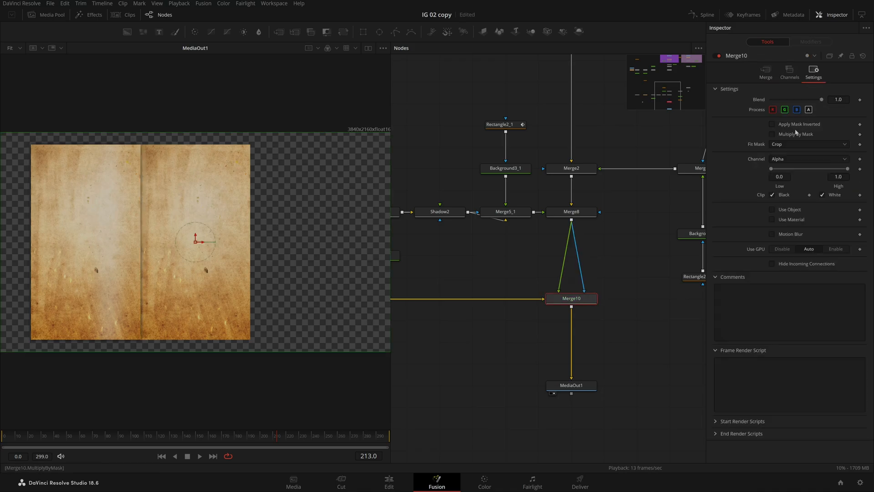
click(798, 125)
click(798, 123)
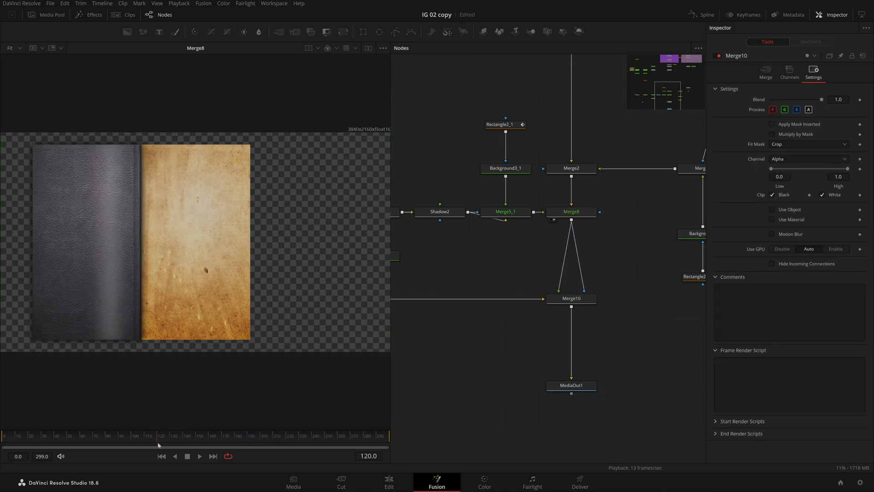
Compare the Merge8 and MediaOut1 outputs at frame 194, and check the page's inner edge up to frame 214.
drag(159, 444, 253, 445)
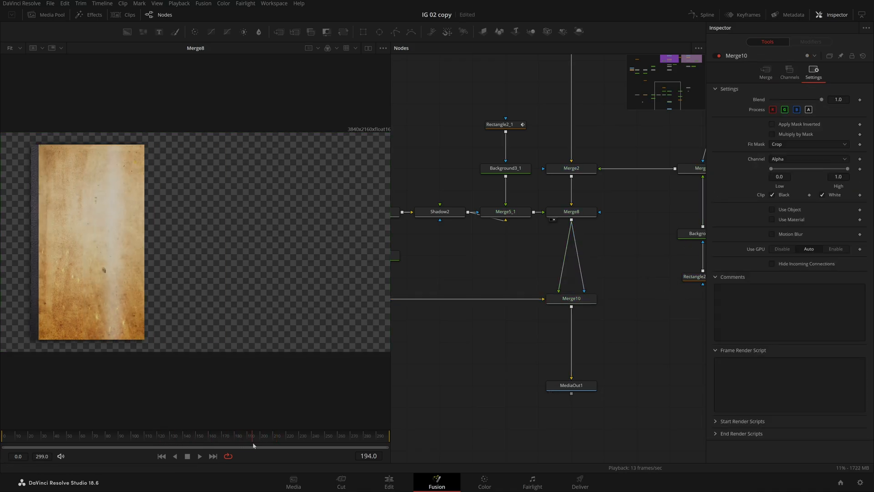
click(554, 306)
click(554, 393)
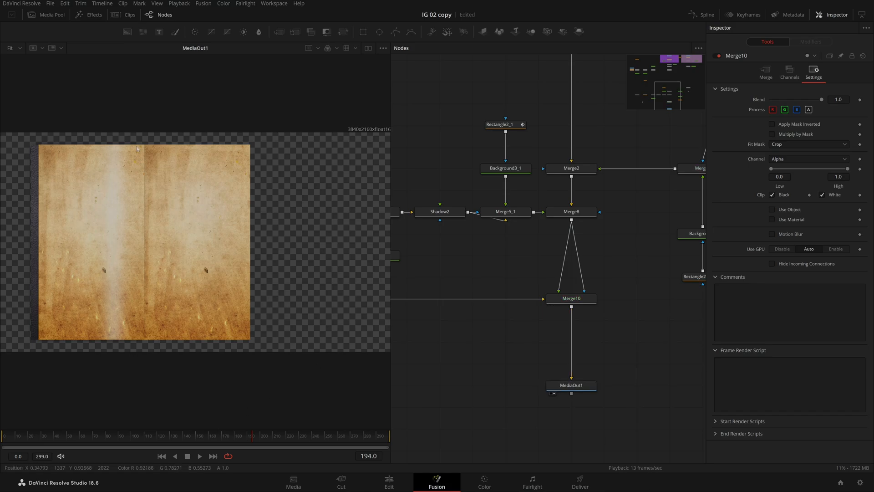
drag(253, 441, 278, 441)
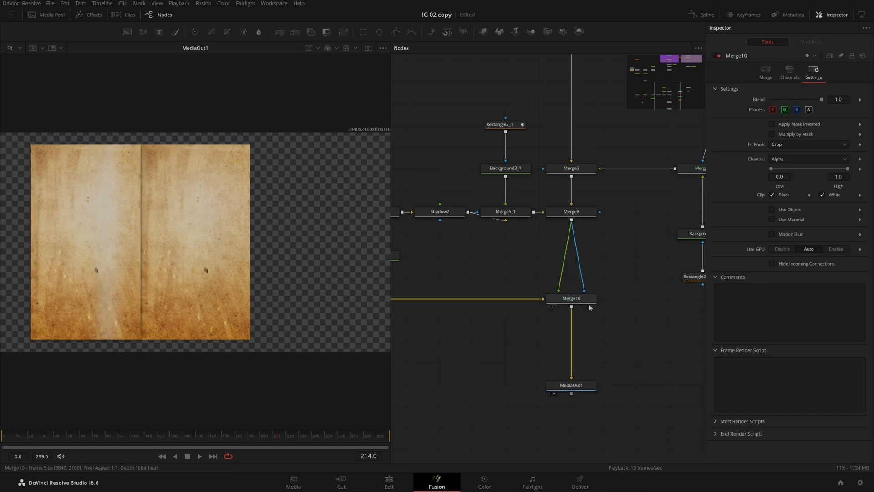
Disconnect Merge8's output from Merge10's mask input, comparing the shadow with and without it.
click(583, 284)
key(ctrl+z)
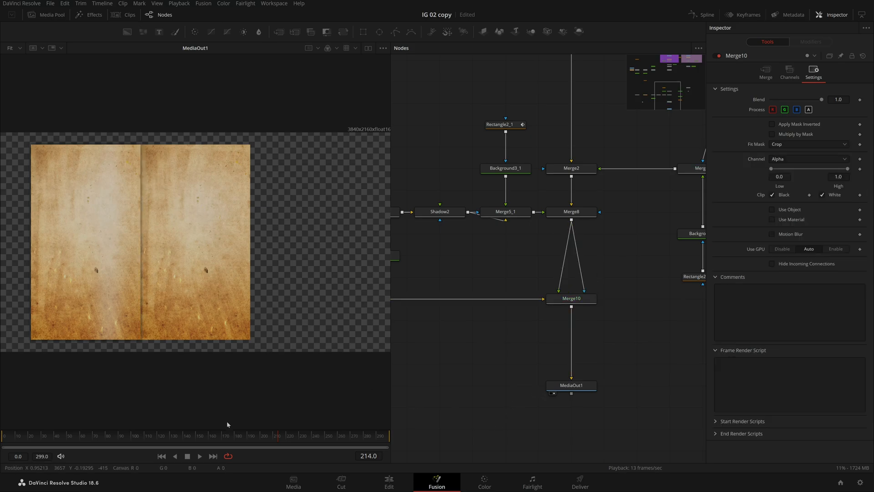
click(583, 284)
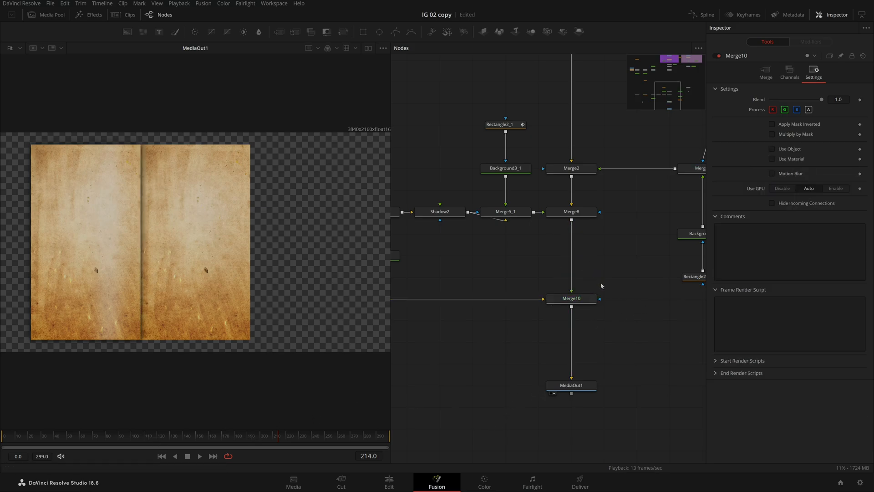
Move MediaOut1 further below Merge10 to make room in the node tree, and go to frame 69.
drag(157, 441, 91, 436)
scroll(546, 367, down, 3)
drag(548, 381, 540, 406)
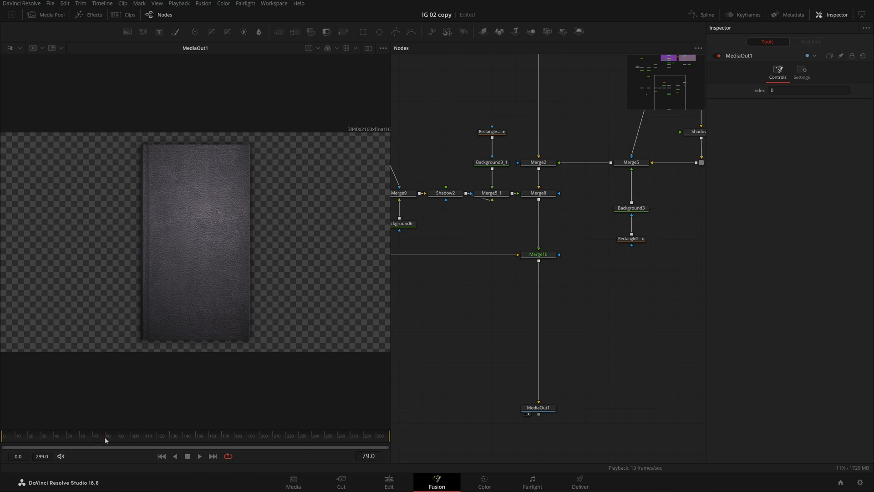
mouse_move(105, 440)
mouse_down()
mouse_move(225, 443)
mouse_move(91, 439)
mouse_up()
scroll(602, 275, down, 5)
scroll(527, 195, up, 3)
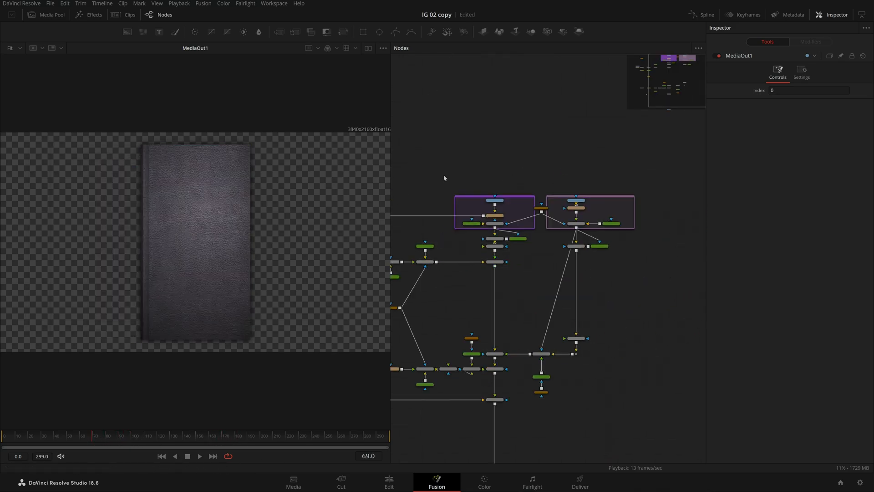
Examine the Cover_Front_Side and Cover_Back_Side groups and the page nodes, comparing the output at frames 140 and 215.
drag(443, 175, 665, 234)
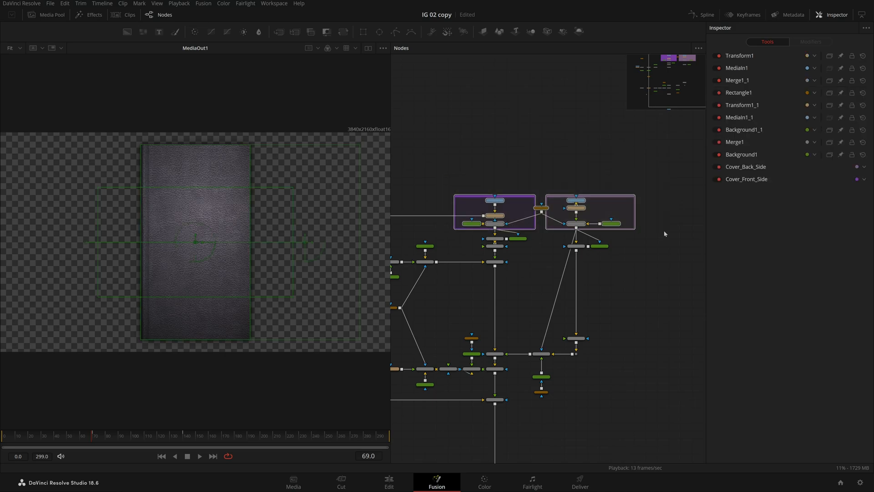
drag(139, 436, 187, 441)
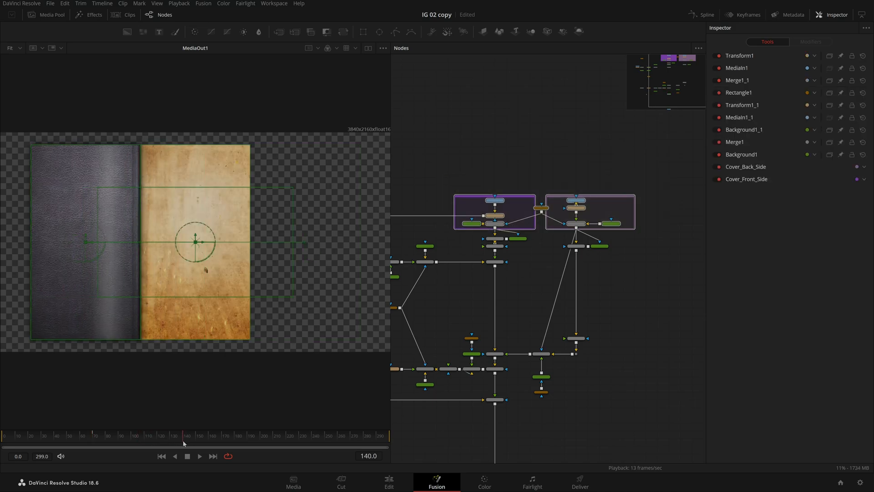
drag(455, 179, 646, 231)
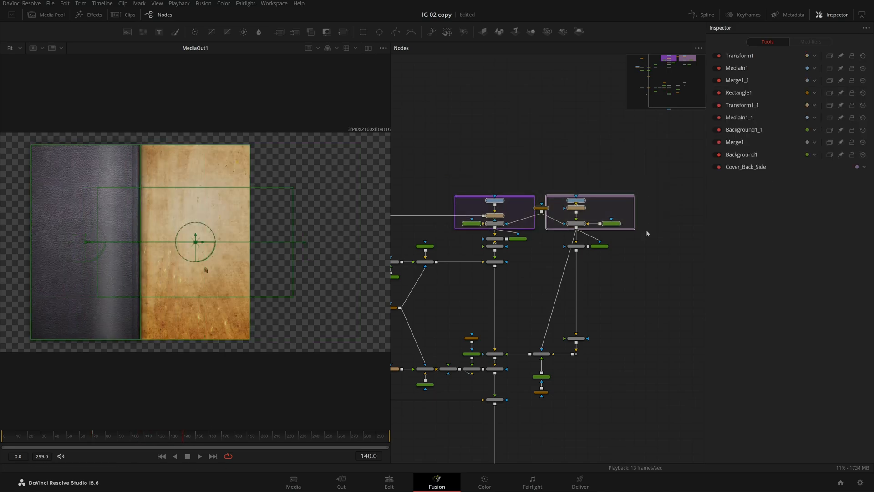
scroll(646, 229, down, 5)
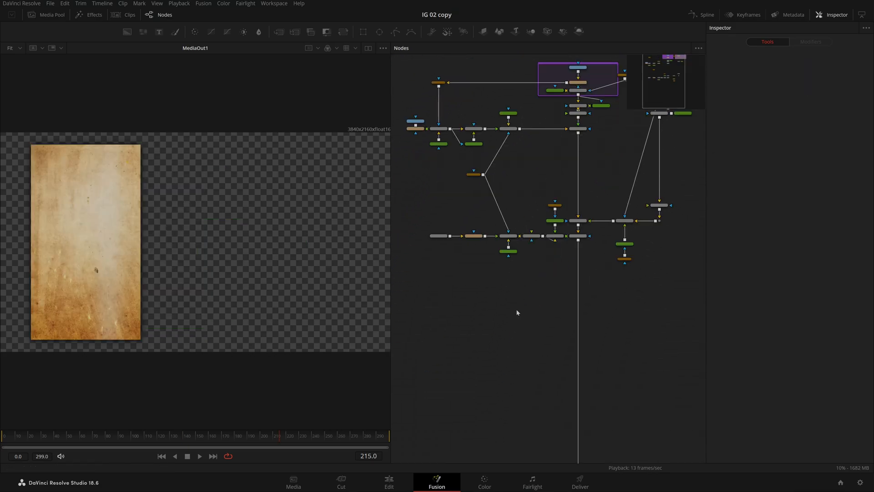
scroll(567, 241, up, 3)
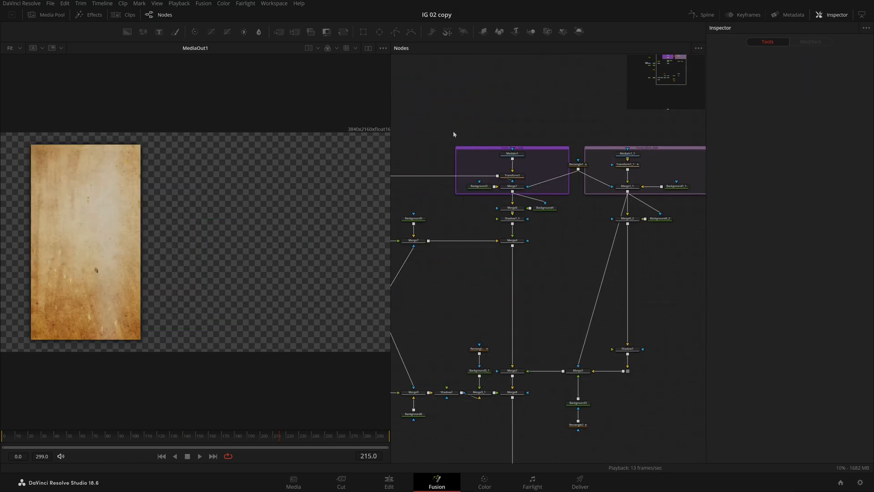
drag(454, 320, 567, 258)
drag(201, 437, 185, 453)
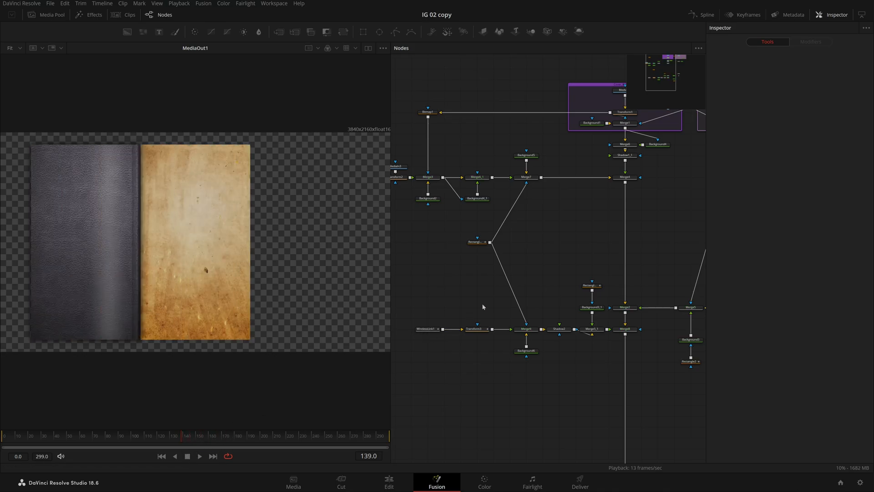
drag(443, 254, 458, 258)
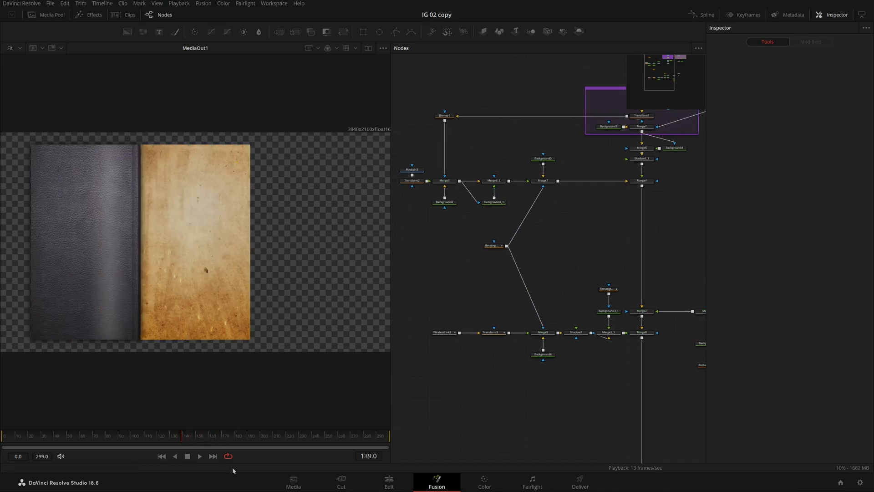
drag(408, 116, 496, 361)
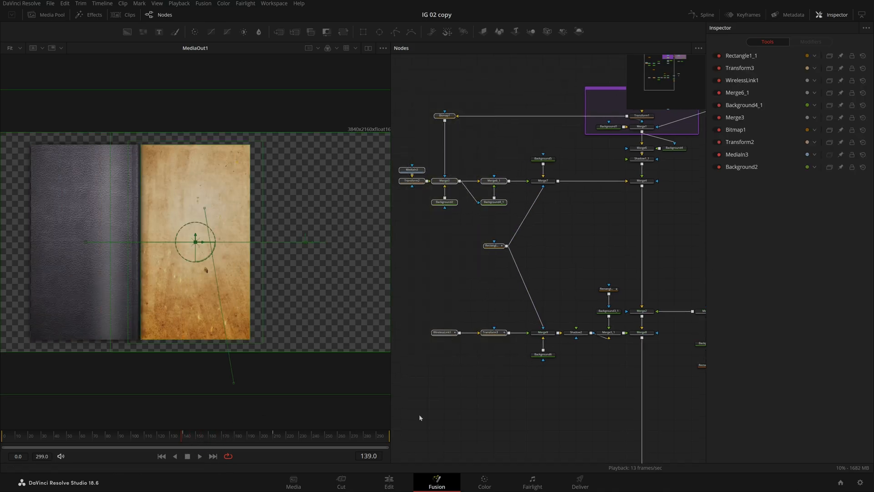
scroll(599, 384, down, 5)
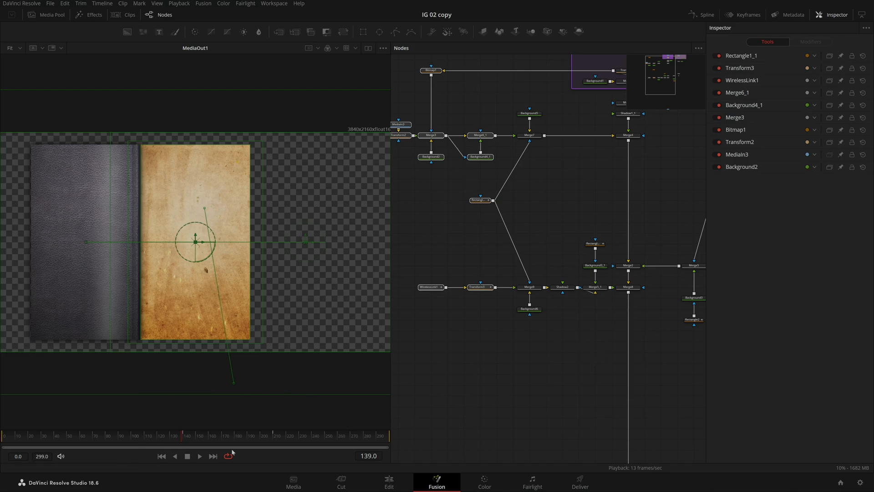
click(536, 280)
Duplicate both cover groups with their connected shadow, background and rectangle nodes, and place the copy below the original tree.
drag(550, 193, 425, 292)
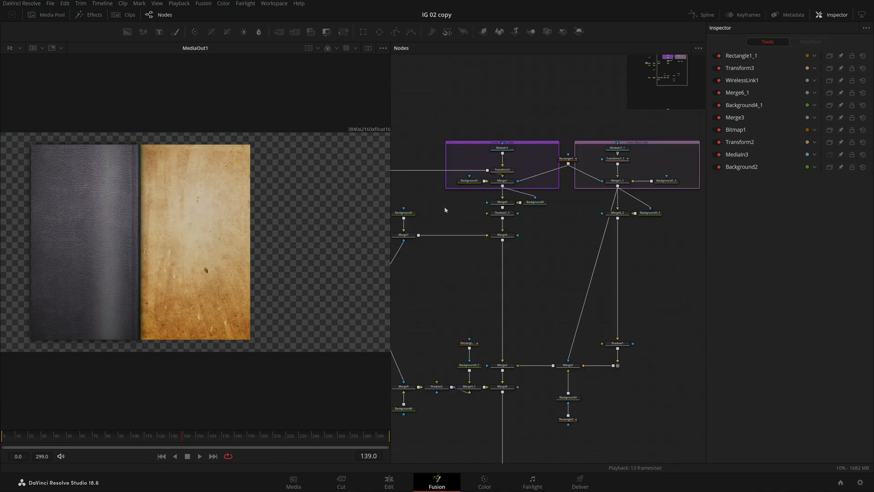
scroll(446, 210, up, 2)
drag(433, 105, 412, 154)
drag(409, 146, 678, 287)
scroll(610, 334, down, 2)
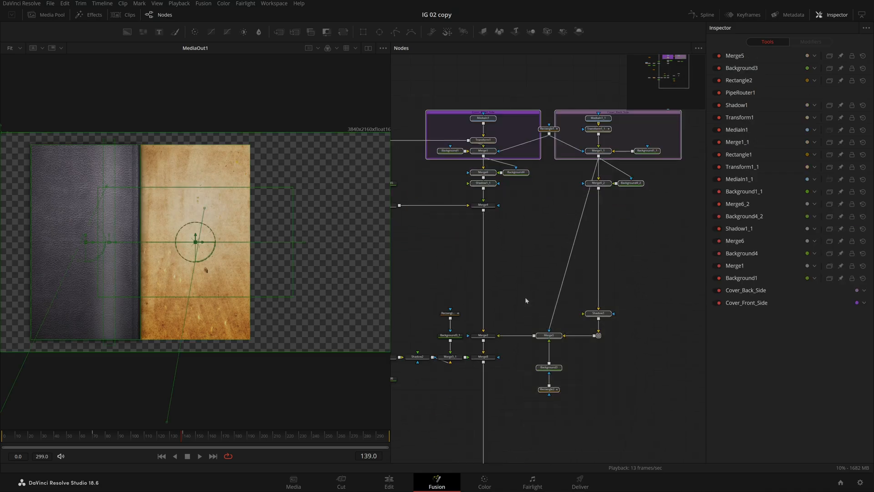
drag(515, 362, 560, 347)
scroll(560, 345, up, 2)
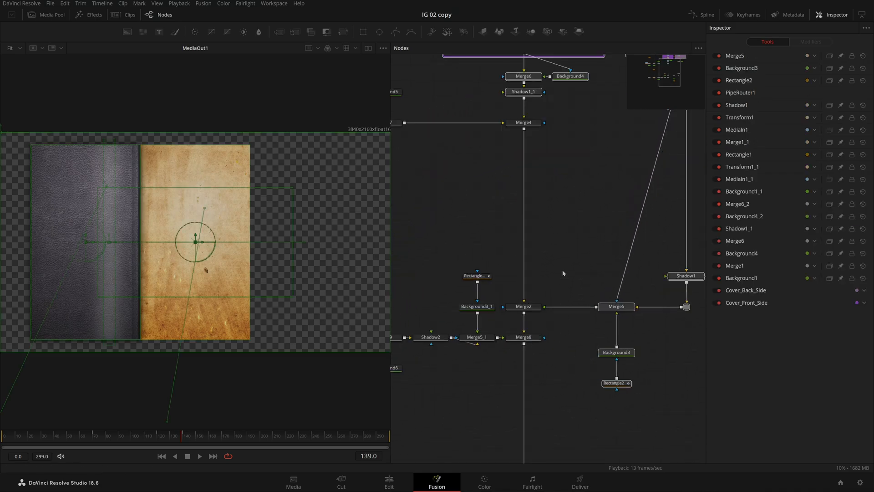
scroll(577, 281, down, 3)
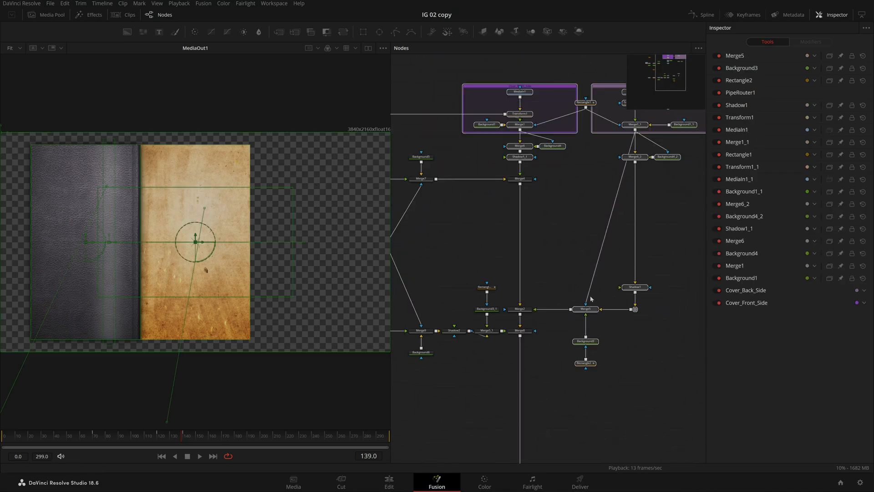
drag(597, 364, 570, 196)
scroll(570, 196, down, 2)
click(601, 336)
key(ctrl+v)
drag(672, 358, 618, 328)
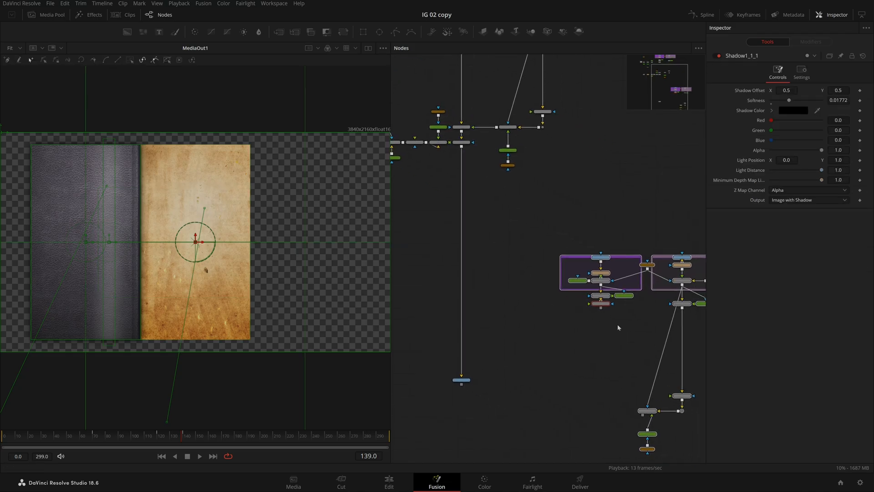
drag(683, 303, 636, 258)
Merge the copied front cover's Shadow1_1_1 output into the main line between Merge8 and MediaOut1, level with Shadow1_1_1.
click(657, 298)
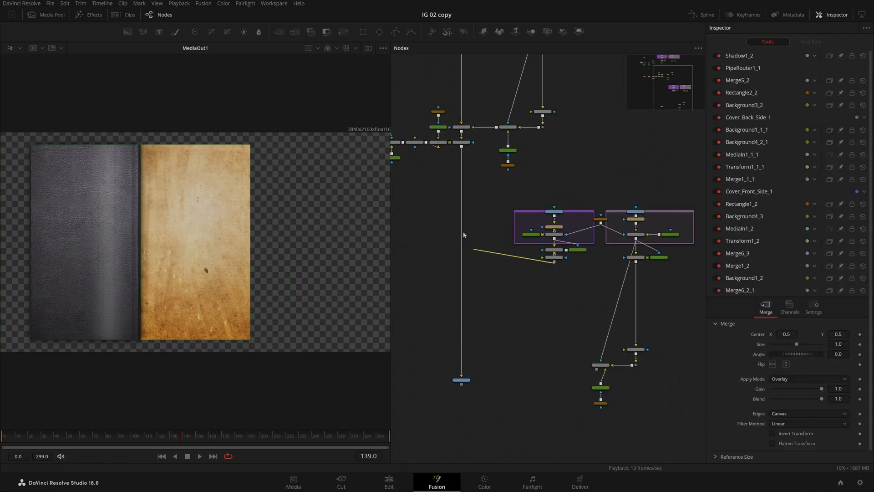
drag(464, 235, 462, 146)
drag(550, 265, 472, 261)
scroll(473, 260, up, 2)
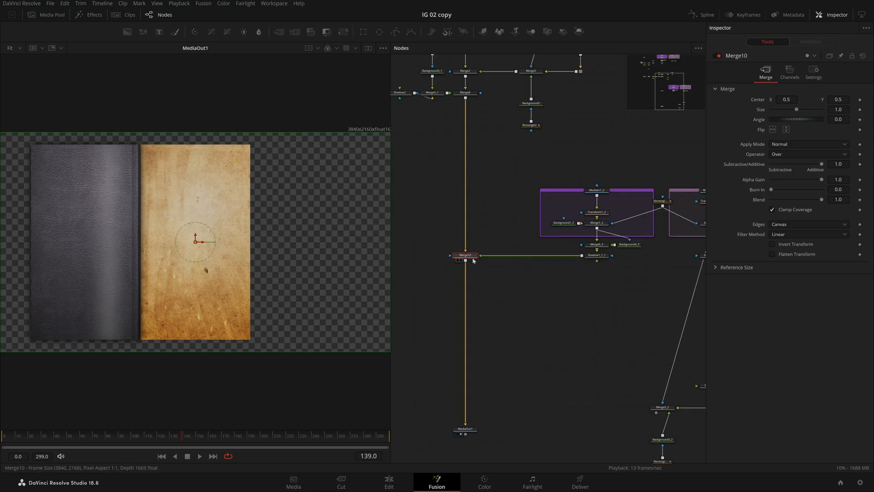
Merge the copied back cover's Merge5_2 output over Merge10, lining up the new merge directly above MediaOut1.
drag(657, 416, 417, 195)
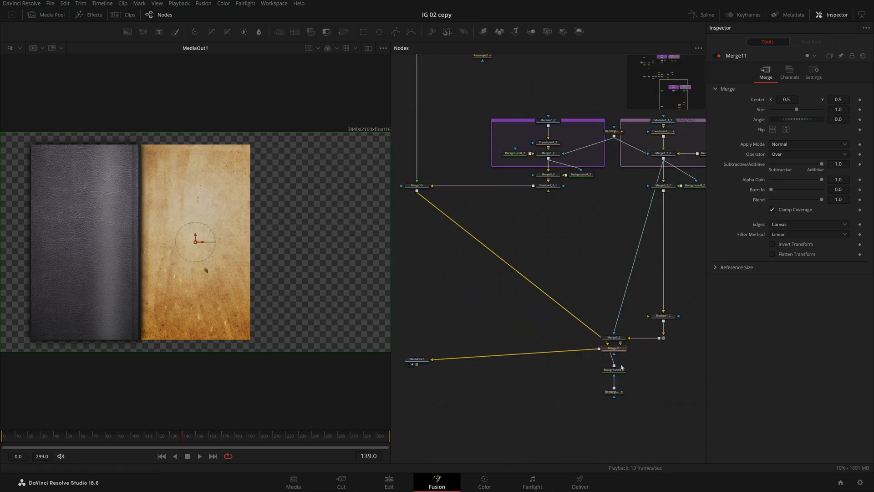
drag(616, 350, 419, 425)
scroll(515, 368, down, 3)
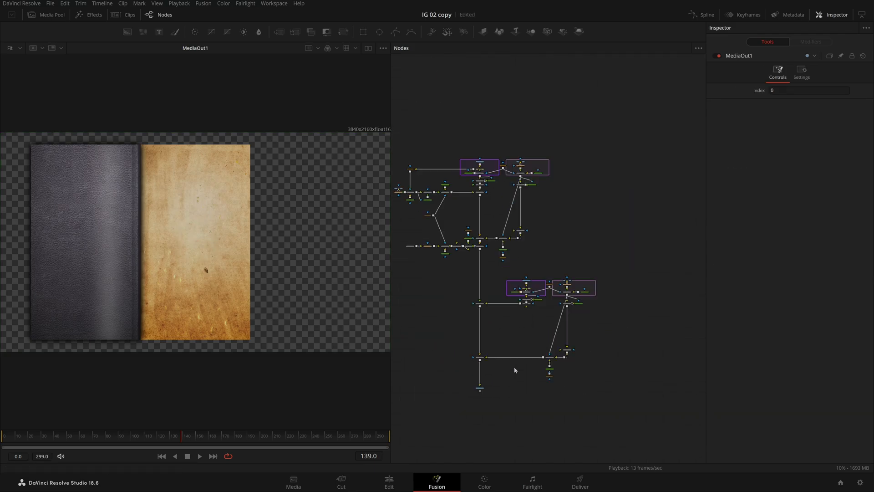
Show the animation curves of Rectangle1_2, Transform1_1_1 and Rectangle2_2 together in the Spline editor, with the playhead at frame 147.
scroll(515, 301, up, 1)
scroll(404, 386, up, 3)
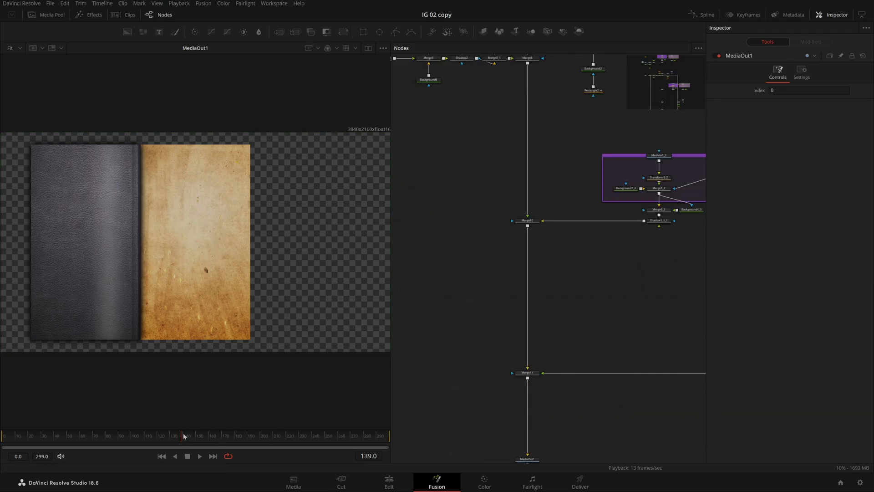
drag(184, 435, 191, 435)
drag(671, 256, 640, 310)
scroll(641, 310, up, 2)
drag(660, 204, 546, 269)
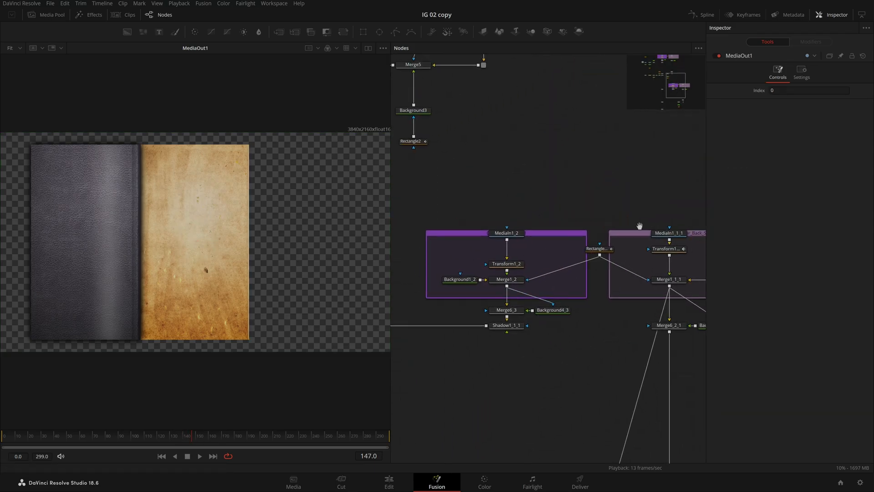
drag(640, 226, 618, 226)
click(577, 249)
drag(616, 272, 591, 286)
ctrl+click(625, 261)
drag(618, 372, 591, 248)
mouse_move(575, 349)
mouse_down()
mouse_move(575, 376)
mouse_move(619, 363)
mouse_move(566, 257)
mouse_up()
mouse_move(570, 400)
mouse_down()
mouse_move(598, 344)
mouse_move(546, 327)
mouse_up()
scroll(618, 359, down, 2)
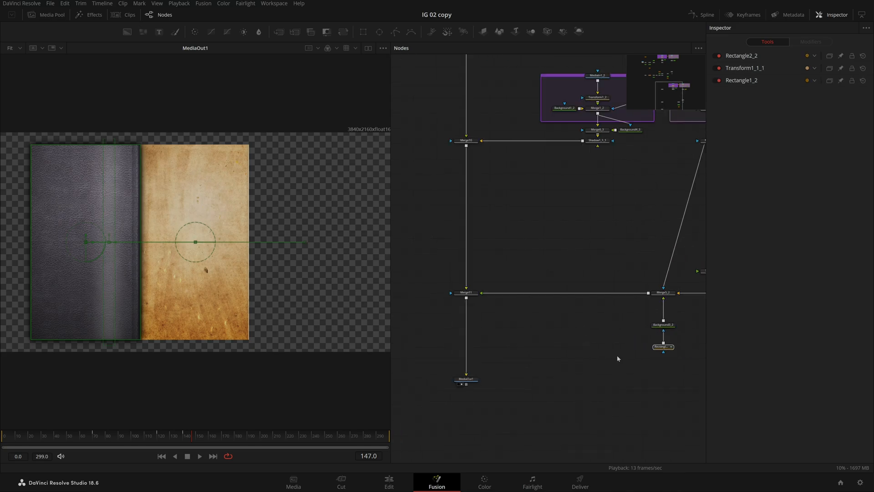
click(711, 15)
click(22, 355)
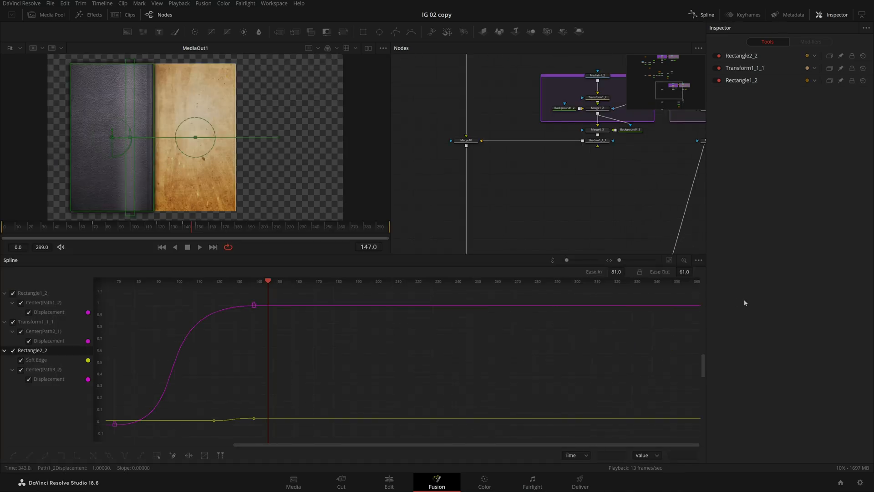
Shift all keyframes of the three copied cover nodes in time so the cover turn starts at about frame 200.
click(668, 260)
scroll(662, 347, down, 3)
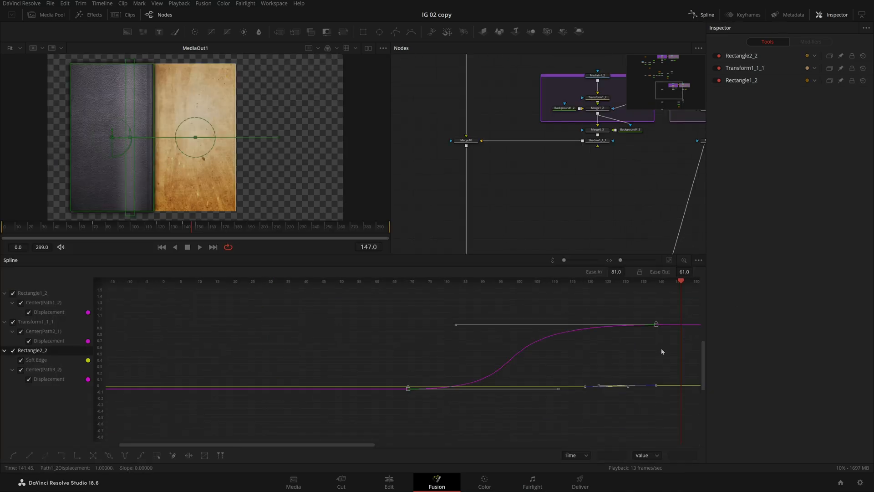
drag(663, 350, 473, 357)
drag(222, 396, 670, 387)
drag(609, 358, 416, 362)
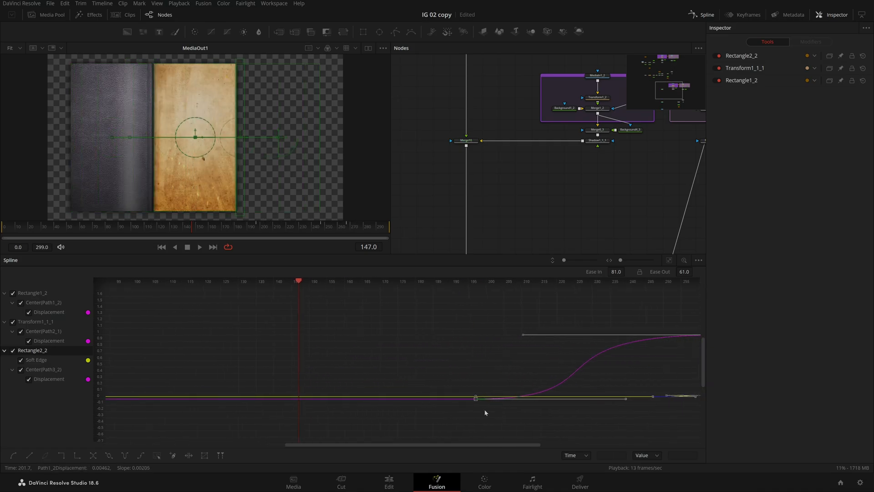
drag(474, 401, 494, 400)
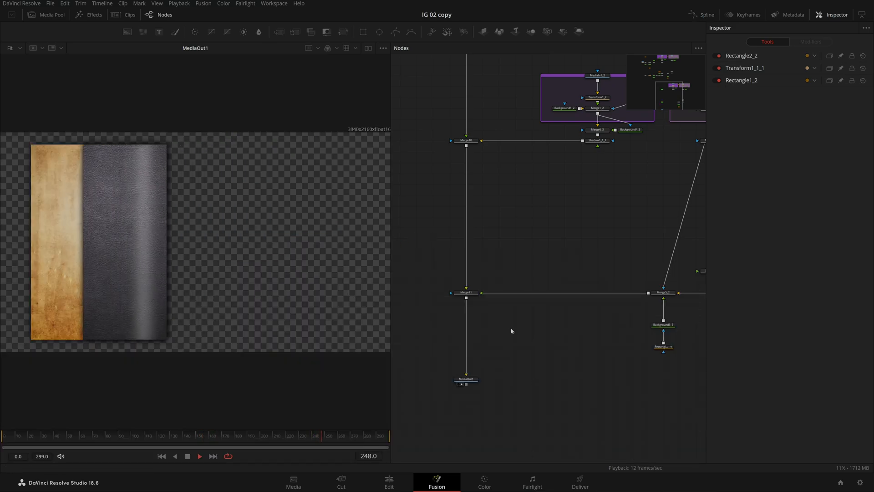
Animate the gradient Start point of Background4_3 with a keyframe at frame 139 and a new position at frame 210.
drag(269, 437, 226, 439)
drag(522, 370, 400, 392)
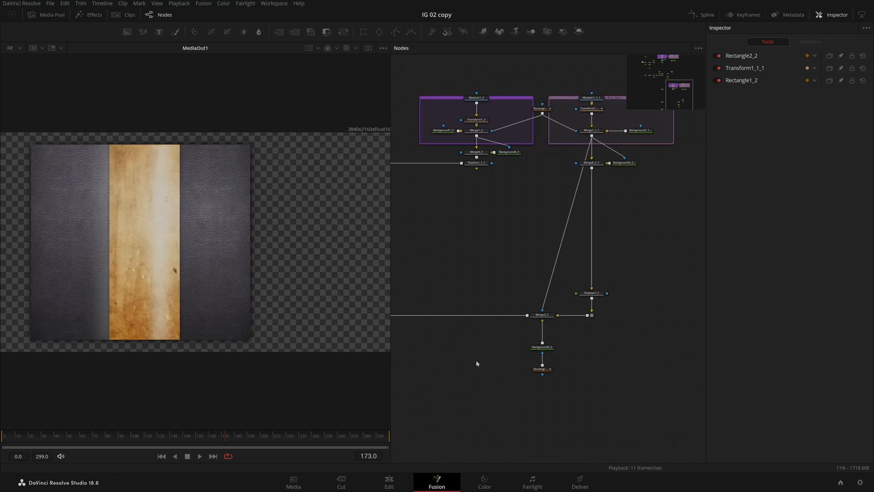
drag(499, 151, 540, 250)
click(541, 250)
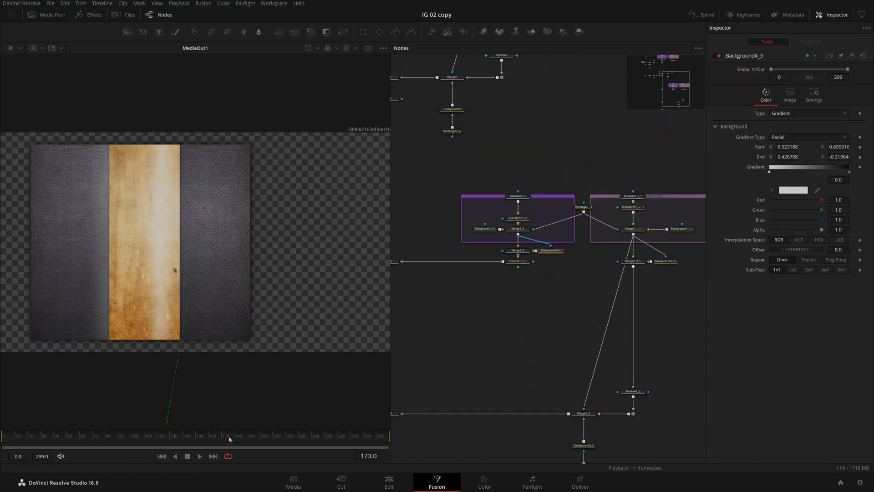
drag(229, 439, 184, 448)
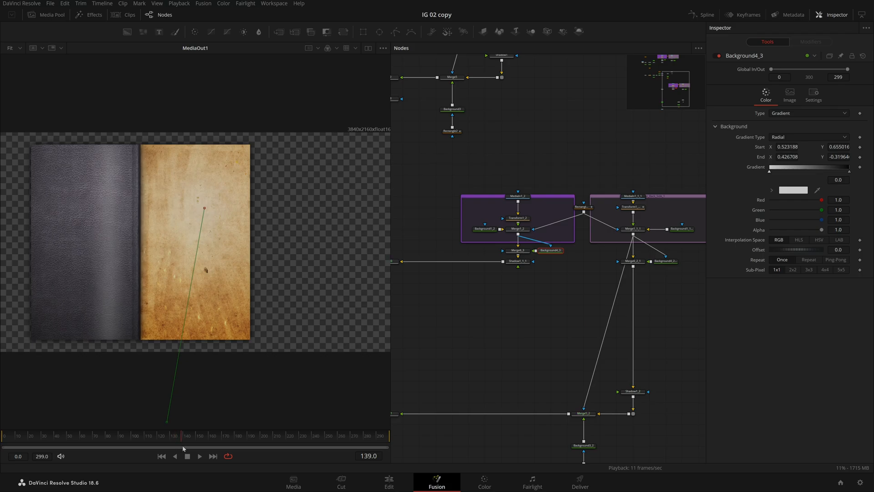
click(860, 147)
drag(205, 208, 320, 211)
drag(246, 435, 273, 435)
drag(320, 211, 205, 200)
drag(211, 189, 218, 190)
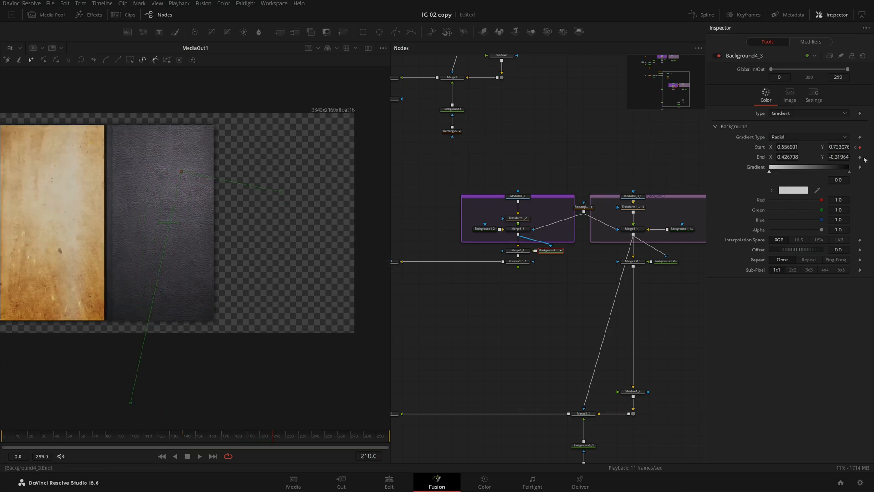
Keyframe Background4_3's gradient End point, move it below the canvas at frame 210, preview the highlight and save the project.
click(860, 158)
drag(249, 435, 272, 438)
scroll(203, 318, down, 2)
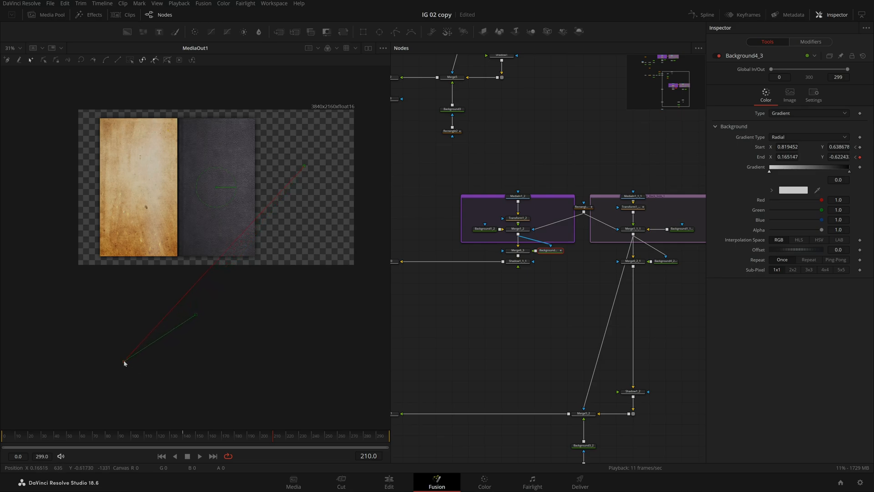
drag(124, 361, 110, 352)
drag(200, 438, 274, 440)
key(ctrl+s)
drag(195, 439, 257, 440)
Inspect Background3_2 and Background4_2_1 in the copied cover, checking the cover turn up to frame 273.
click(495, 322)
drag(532, 334, 466, 237)
scroll(552, 336, up, 3)
click(514, 358)
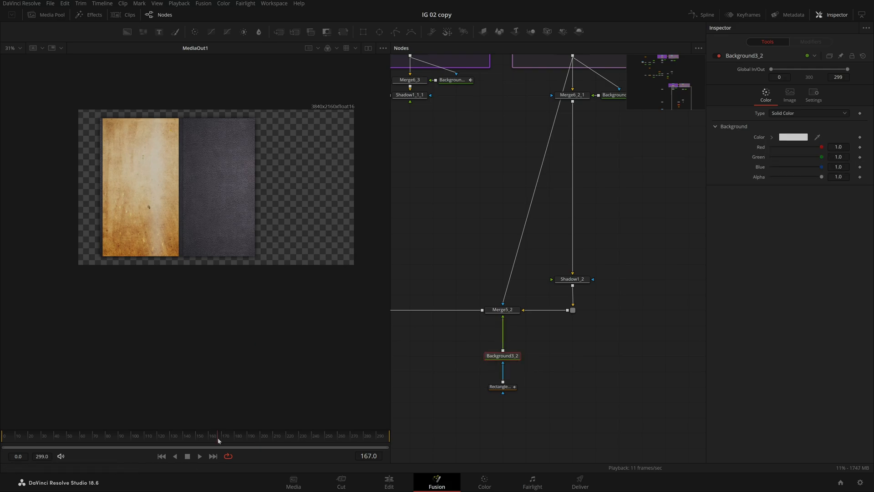
drag(220, 440, 278, 439)
drag(497, 294, 469, 364)
drag(525, 377, 625, 304)
drag(622, 191, 497, 313)
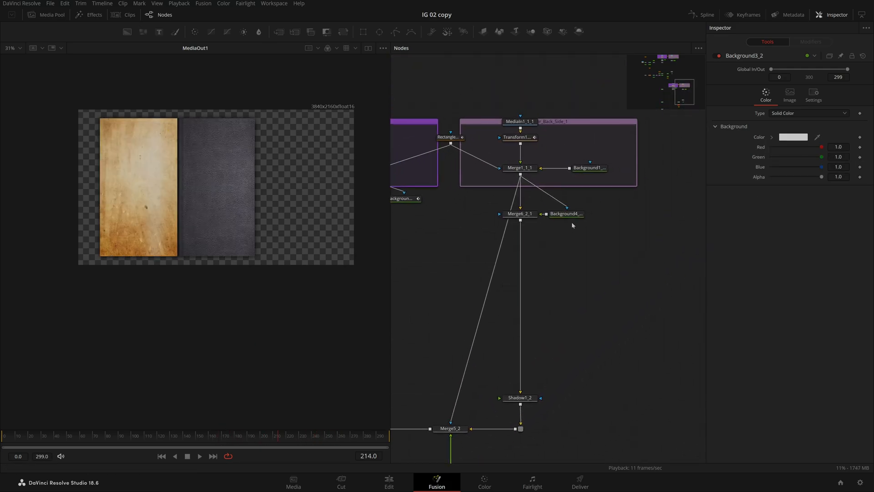
click(566, 214)
drag(283, 439, 356, 440)
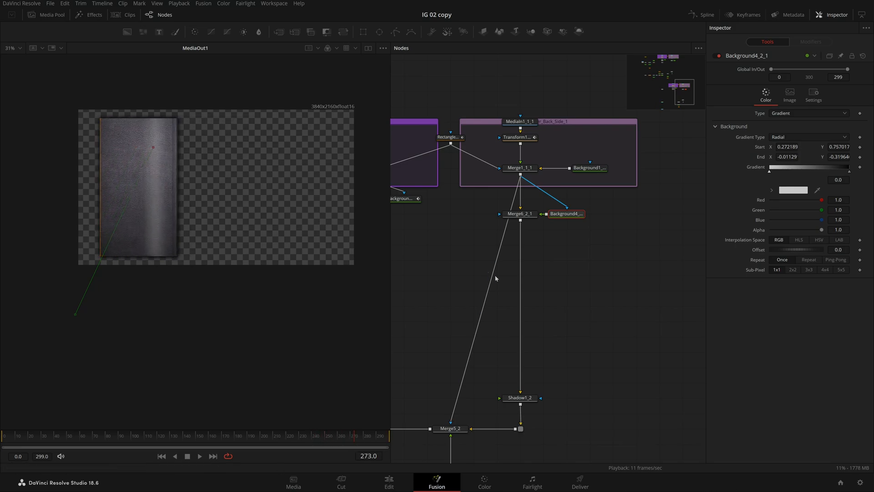
Play the animation from the start, stop at frame 184, and select the whole node tree for an overview.
drag(318, 438, 1, 462)
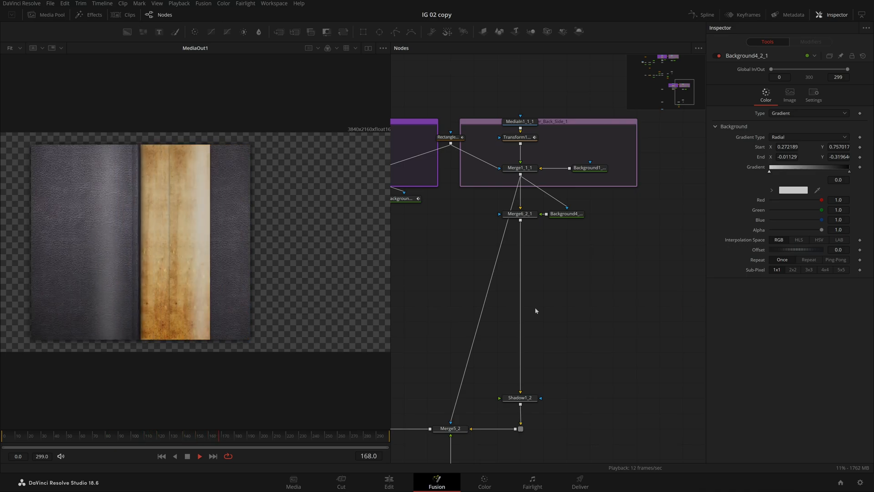
key(space)
scroll(535, 310, down, 6)
drag(463, 131, 677, 420)
scroll(582, 261, up, 4)
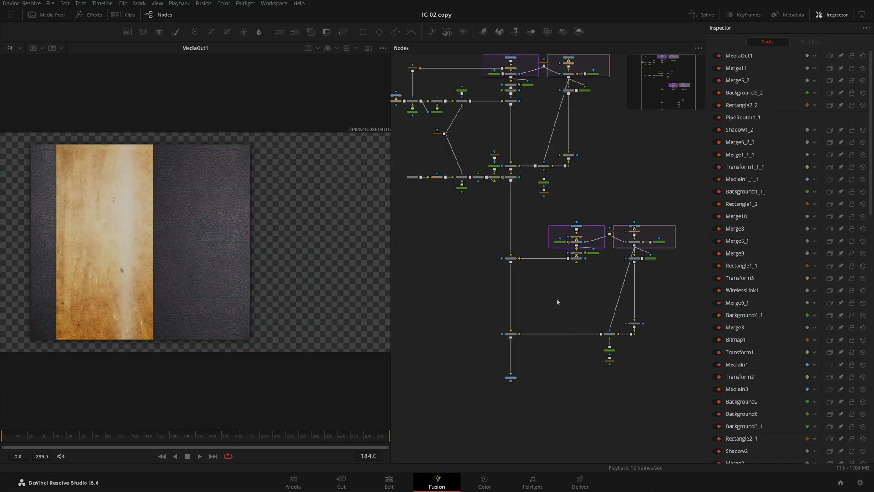
Review the whole node tree and scrub the closing cover animation beyond frame 184.
drag(557, 302, 579, 332)
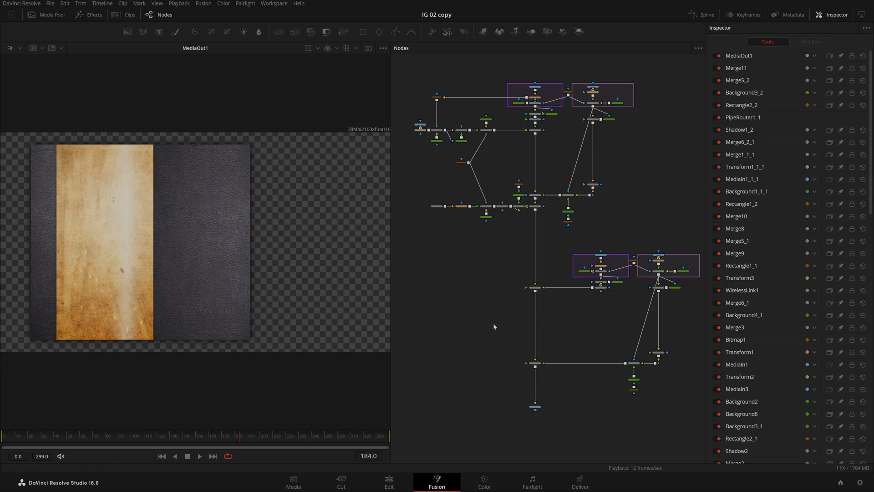
drag(225, 438, 250, 437)
scroll(553, 373, up, 2)
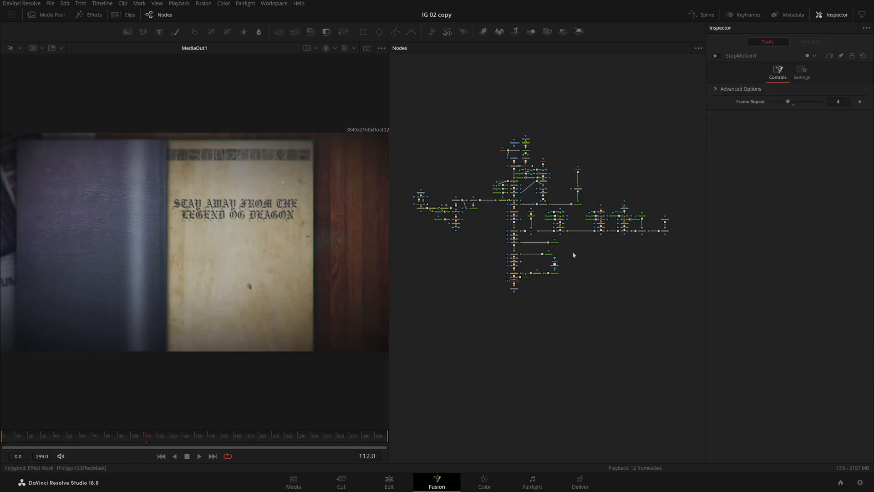
Select every node of the finished composite for an overview, and preview the fitted image at frame 78.
drag(417, 112, 673, 320)
click(654, 257)
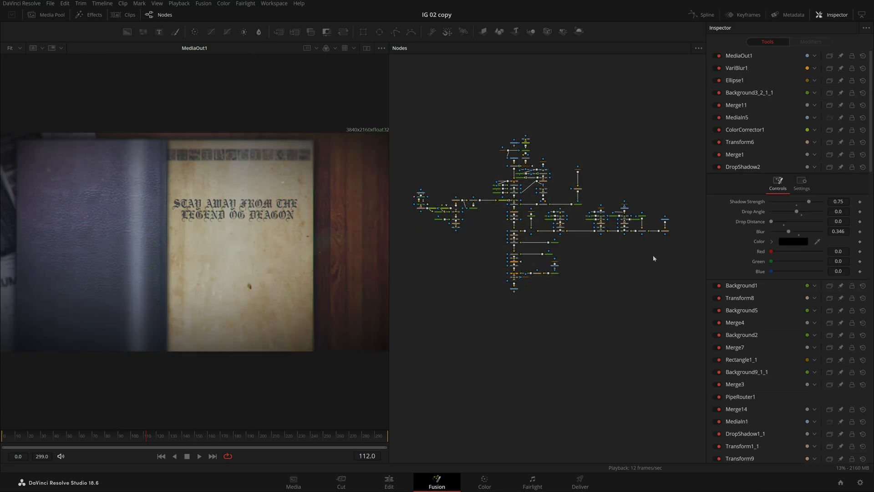
drag(415, 81, 710, 321)
scroll(297, 229, down, 3)
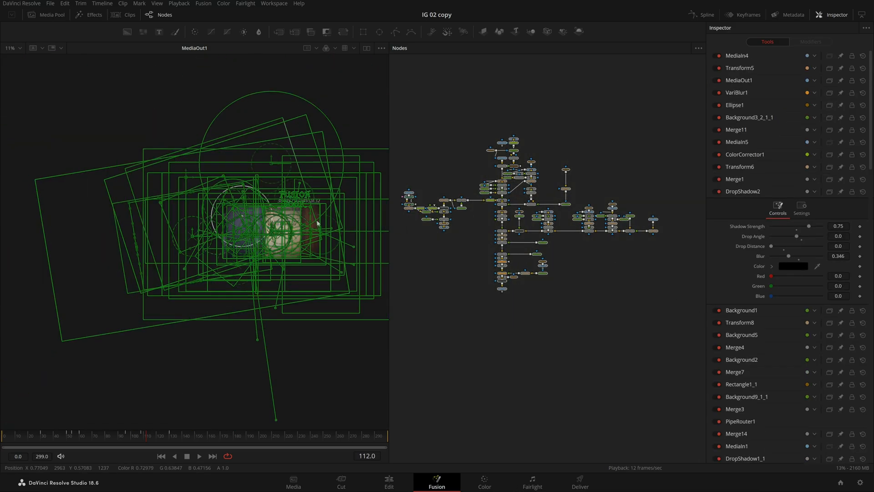
drag(146, 436, 103, 436)
key(ctrl+f)
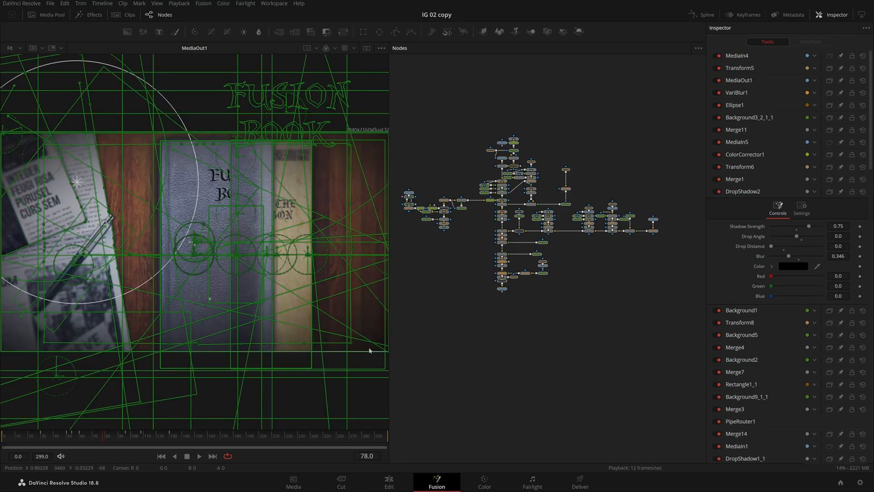
View the titled cover's Merge14 and Transform1 outputs, moving to frame 43 where the cover is closed.
click(488, 119)
scroll(488, 119, up, 6)
drag(619, 256, 555, 193)
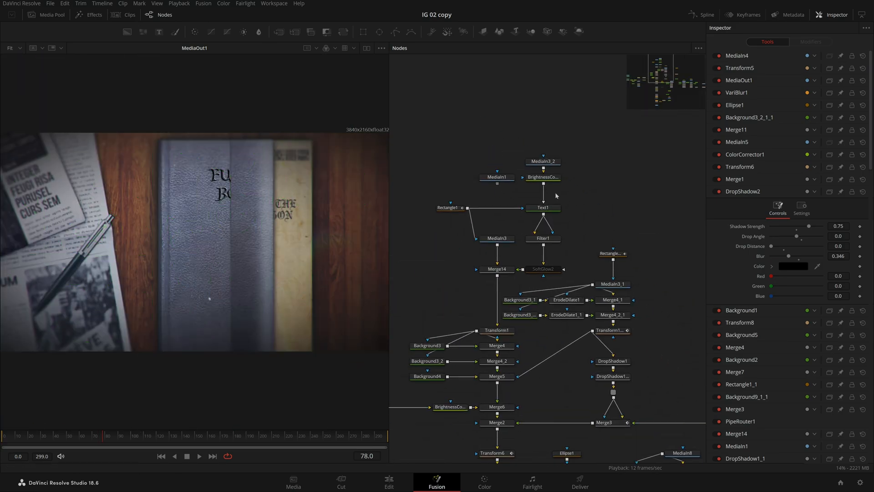
scroll(556, 192, up, 2)
drag(608, 224, 736, 191)
scroll(537, 203, down, 3)
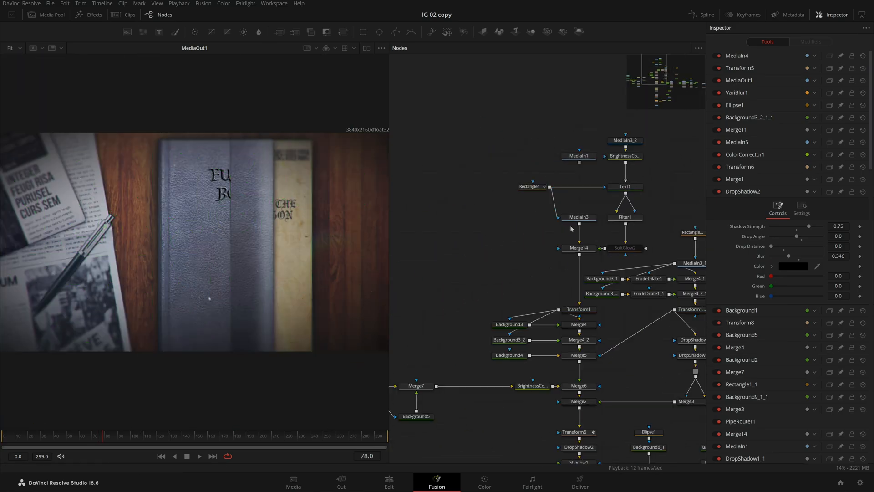
click(527, 192)
drag(112, 173, 113, 173)
drag(578, 247, 332, 242)
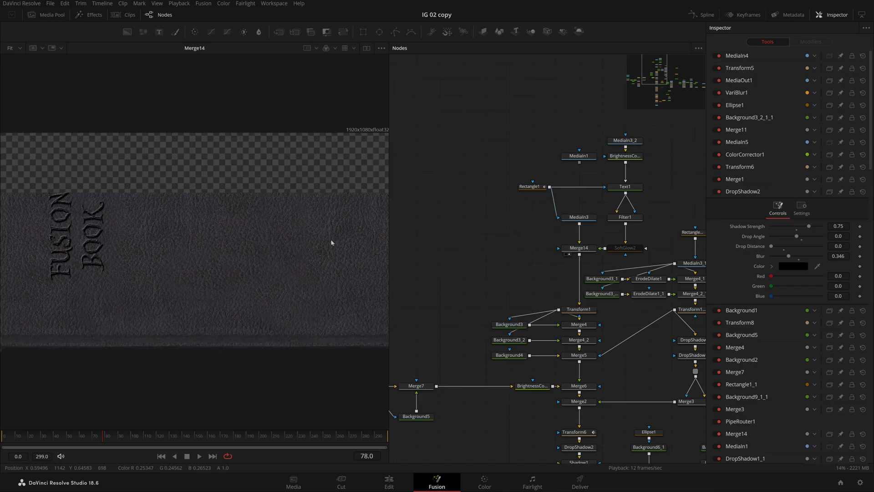
drag(579, 310, 154, 246)
drag(101, 436, 57, 449)
View the MediaIn3_2 leather texture and examine the Text1 title output up close.
drag(537, 216, 436, 268)
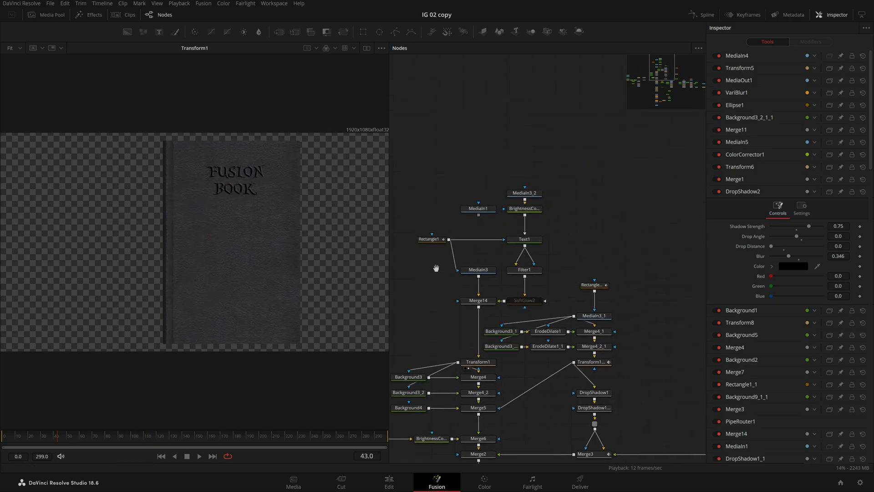
scroll(519, 234, up, 3)
click(504, 160)
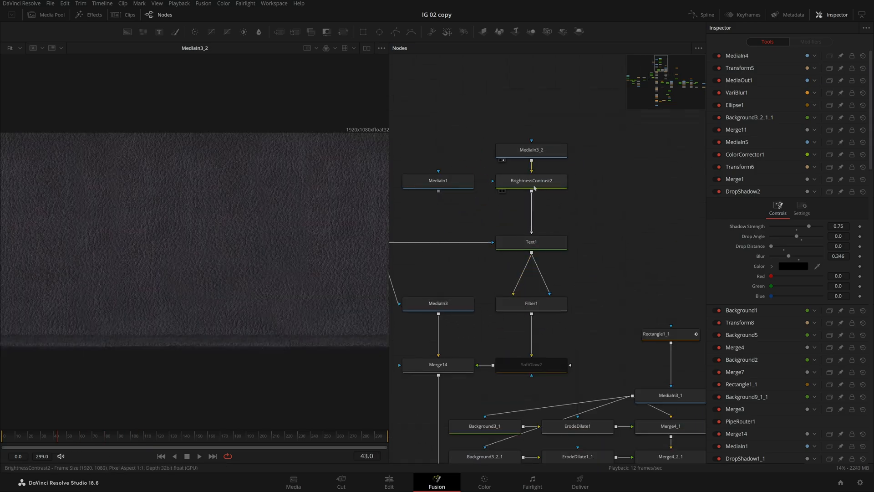
click(504, 252)
scroll(62, 248, up, 6)
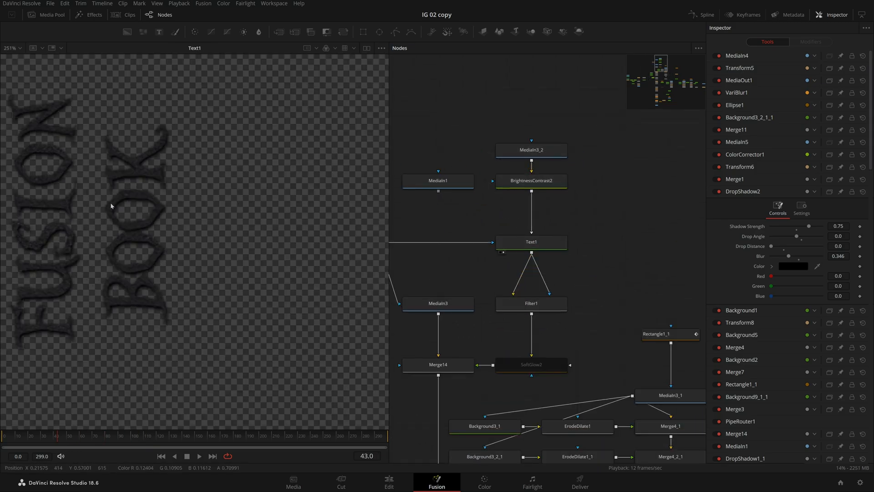
key(ctrl+f)
Examine Filter1's embossed title output up close together with its Emboss Over settings.
click(503, 313)
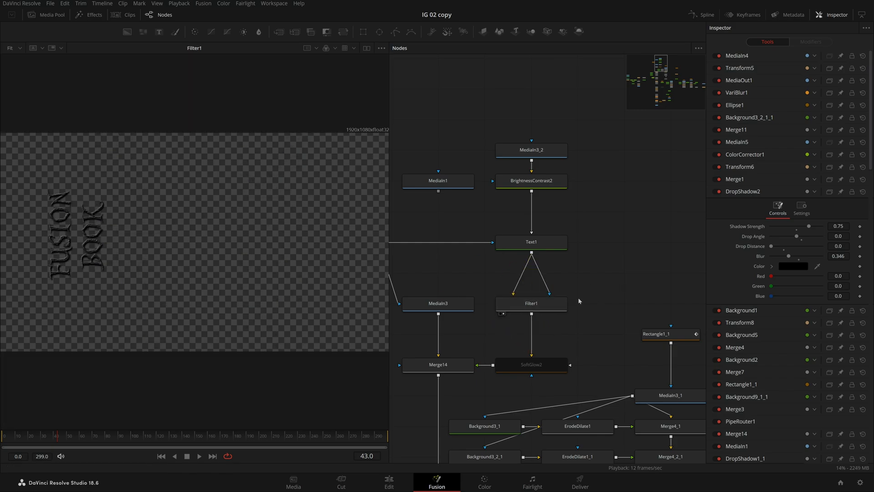
click(562, 307)
scroll(62, 221, up, 3)
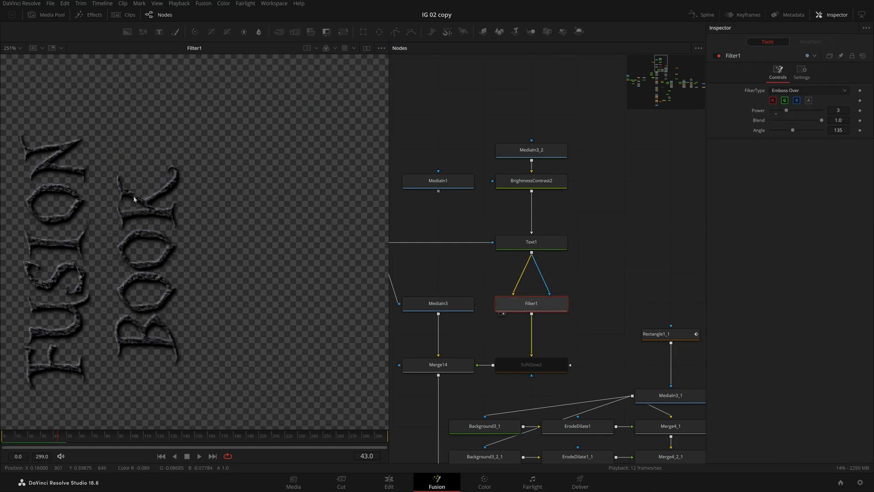
drag(205, 253, 256, 227)
key(ctrl+f)
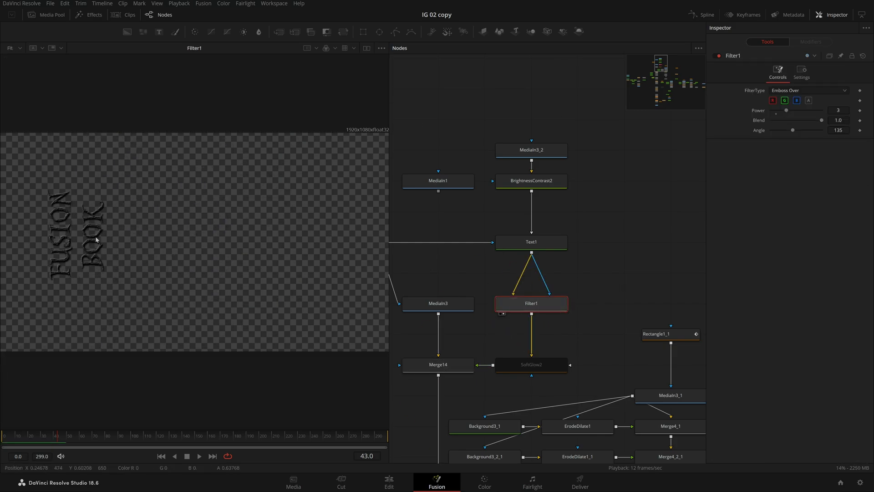
Examine Merge14 up close to see how the embossed title blends into the leather cover.
click(410, 375)
scroll(68, 242, up, 3)
drag(68, 242, 155, 228)
scroll(155, 227, up, 2)
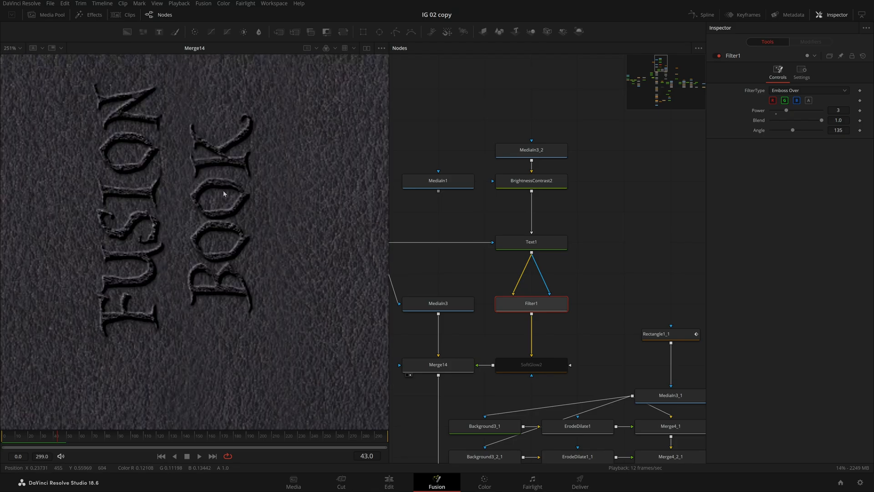
drag(219, 177, 216, 197)
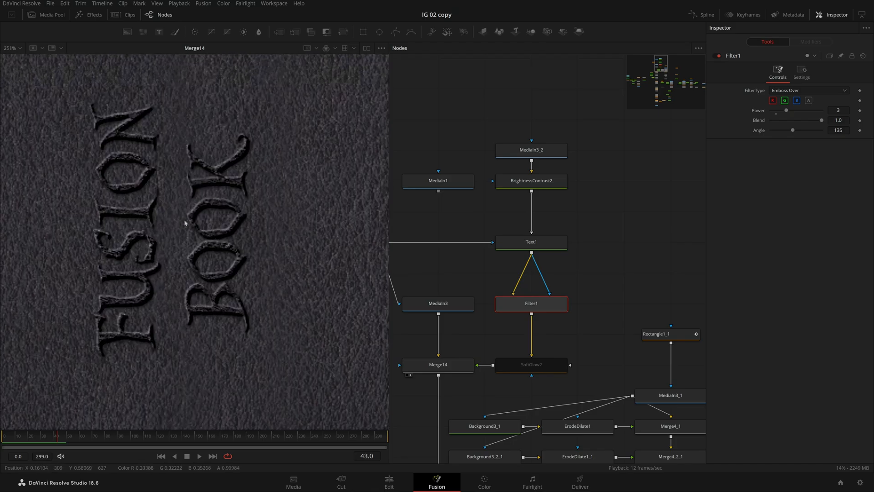
key(ctrl+f)
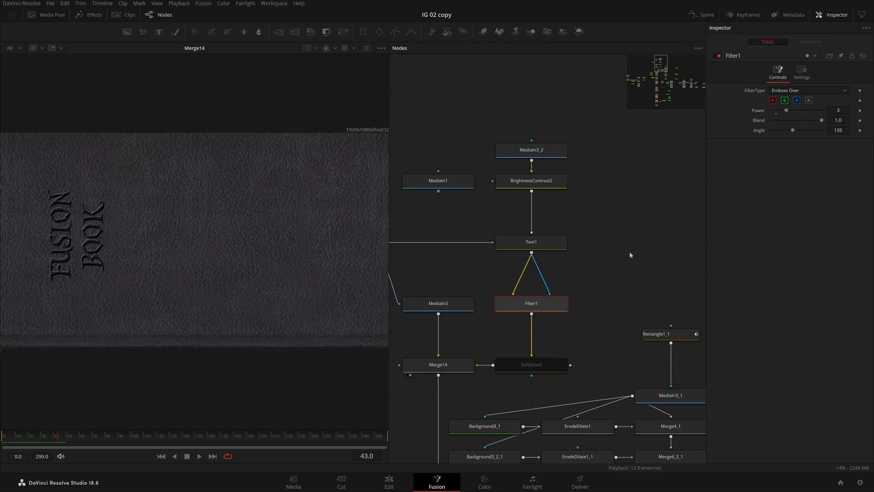
View the outputs of Transform1, Merge4, Merge4_2 and Merge5 in turn to compare the cover shading.
scroll(629, 252, down, 2)
key(1)
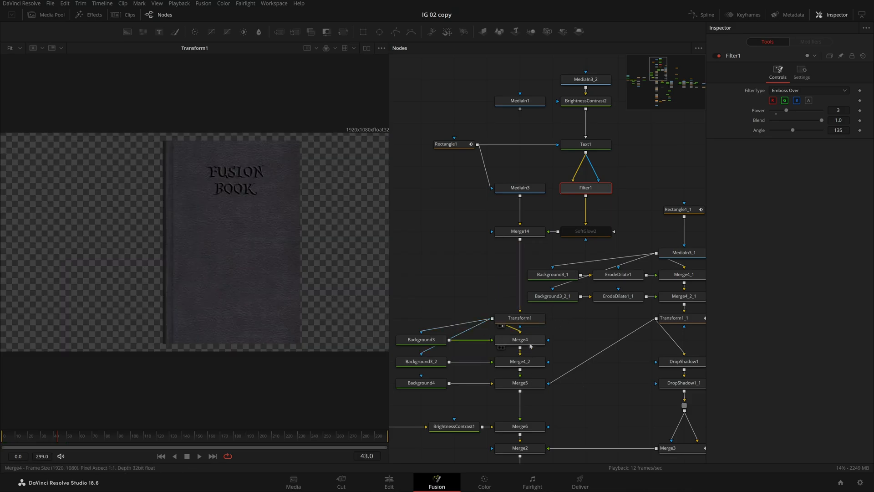
drag(529, 343, 137, 319)
drag(528, 363, 136, 323)
drag(524, 383, 121, 331)
Select Background3, Background3_2 and Background4 together and inspect Background4's colour settings.
drag(623, 337, 618, 291)
drag(392, 284, 435, 375)
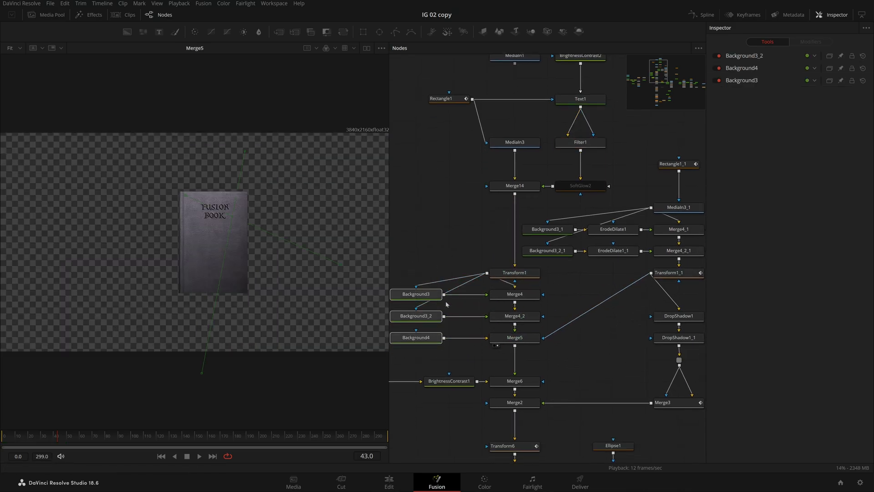
click(424, 291)
click(438, 319)
click(438, 340)
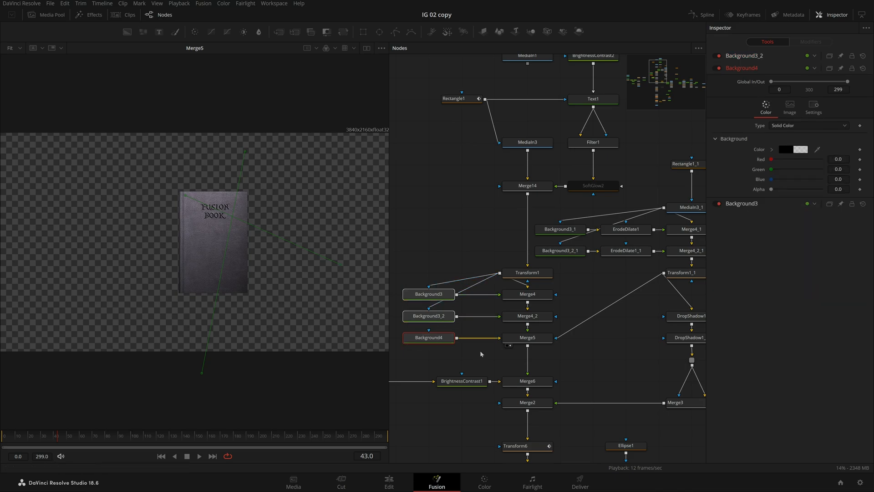
View the turning cover's Rectangle1_1, MediaIn3_1 and Merge4_1 outputs.
click(481, 353)
scroll(507, 348, down, 3)
scroll(642, 395, up, 3)
drag(554, 119, 319, 191)
drag(420, 160, 489, 177)
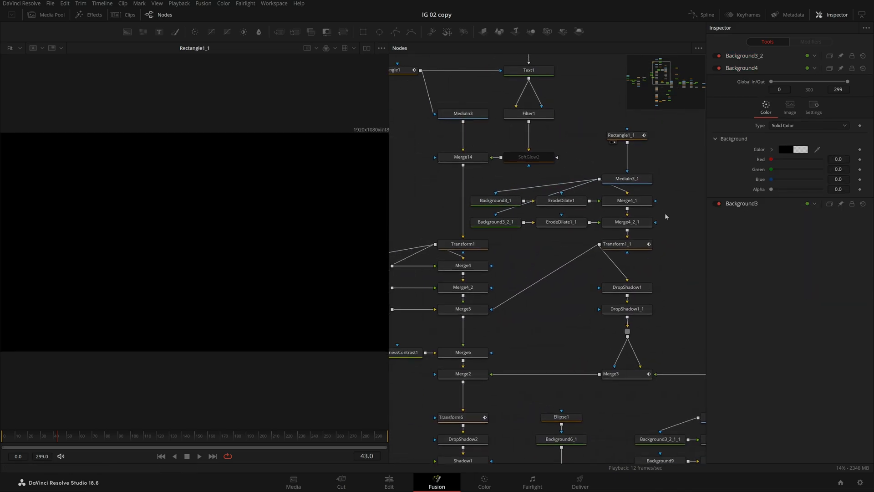
drag(636, 181, 319, 205)
drag(628, 201, 343, 237)
View Merge2's output and scrub to frame 191 to examine the open book up close.
drag(463, 374, 237, 354)
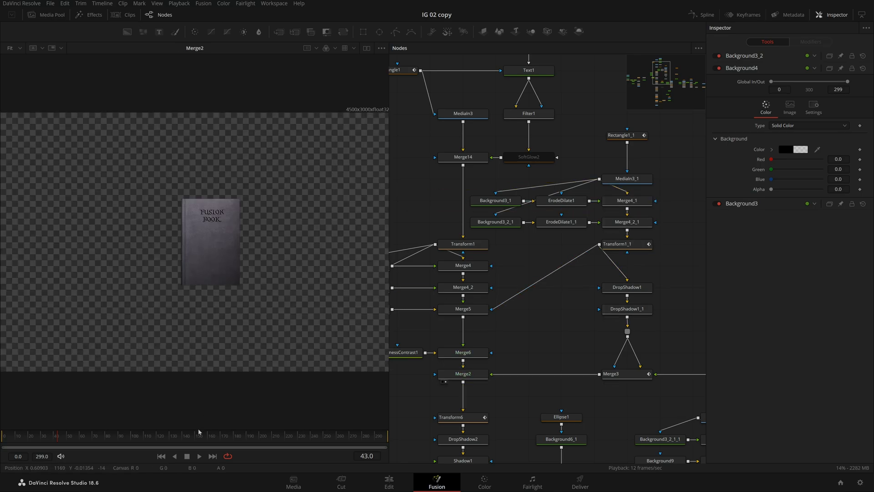
drag(107, 438, 183, 438)
scroll(212, 235, up, 5)
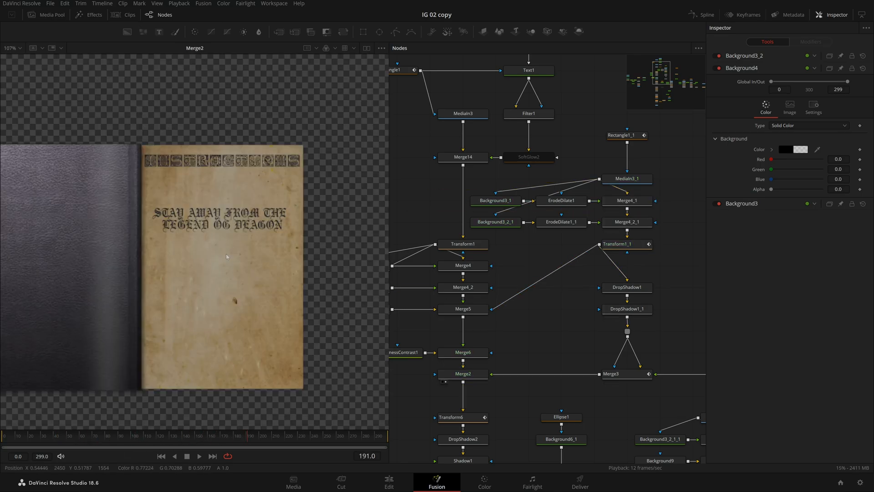
key(ctrl+f)
View the outputs of Transform6, Shadow1 and Merge1 in turn, moving to frame 75.
drag(656, 324, 349, 285)
drag(484, 346, 784, 260)
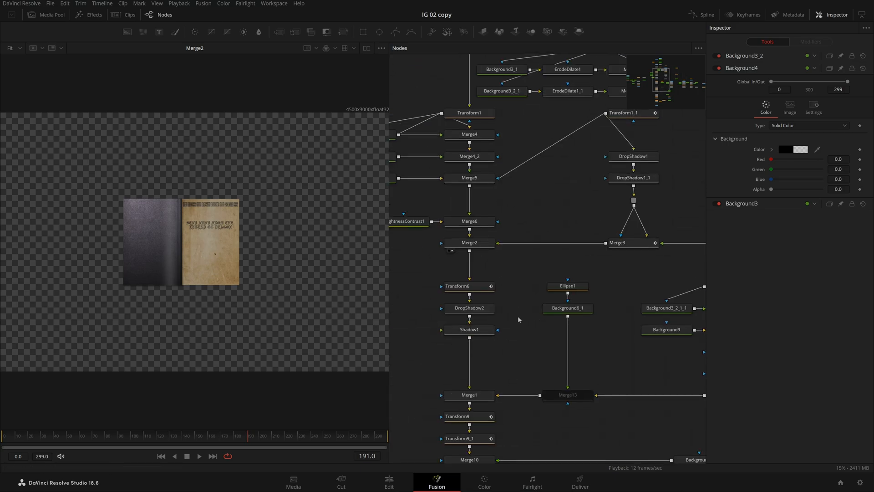
key(1)
drag(188, 440, 98, 449)
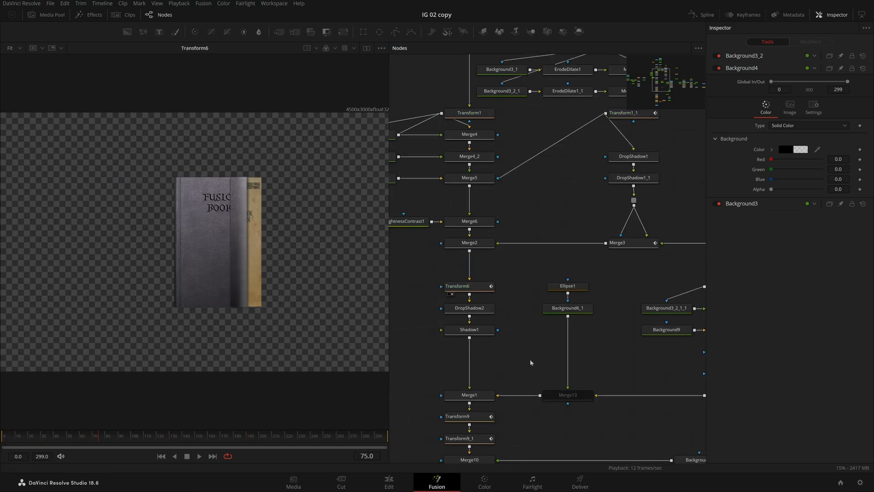
key(1)
drag(527, 363, 513, 336)
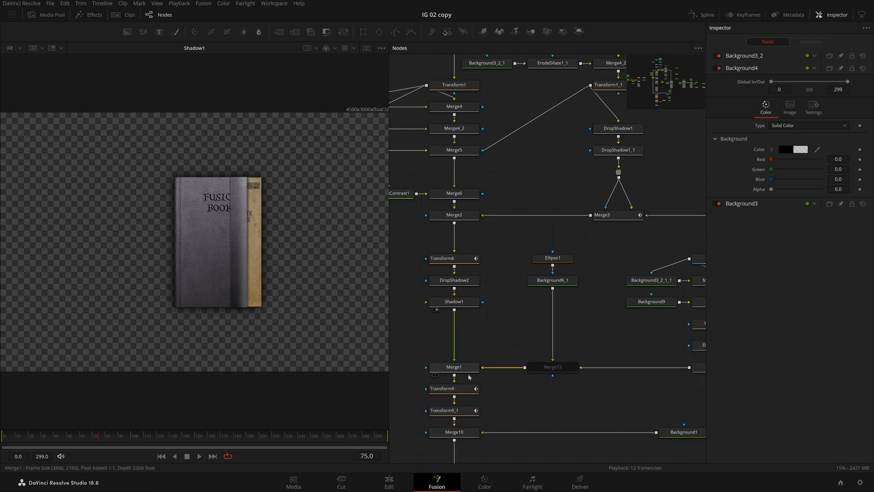
drag(467, 369, 280, 201)
Trace the table background branch, viewing MediaIn4, Transform5 and Merge9.
drag(683, 349, 383, 345)
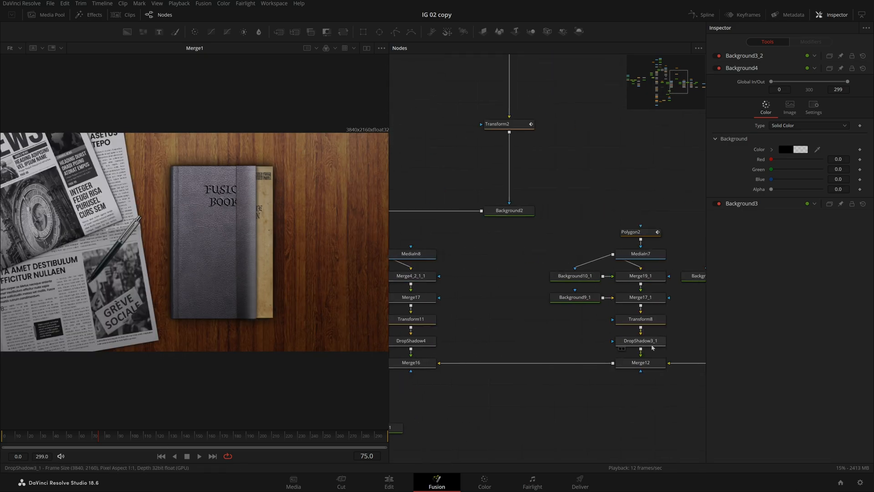
drag(651, 347, 383, 312)
drag(704, 344, 514, 335)
drag(534, 260, 278, 210)
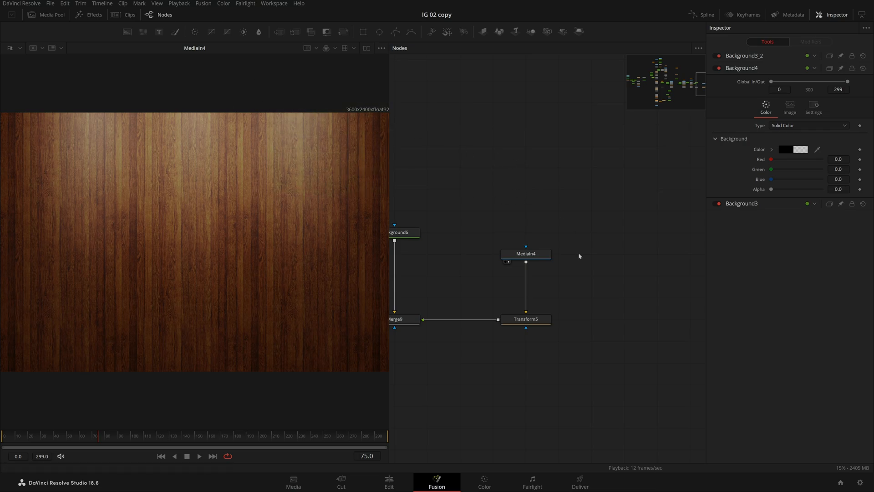
drag(505, 340, 554, 344)
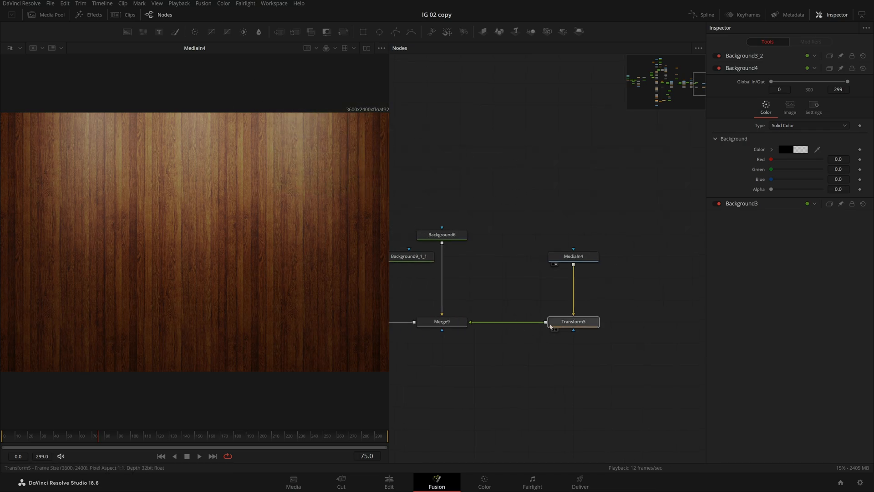
click(552, 328)
drag(496, 339, 602, 360)
click(531, 351)
drag(497, 359, 578, 368)
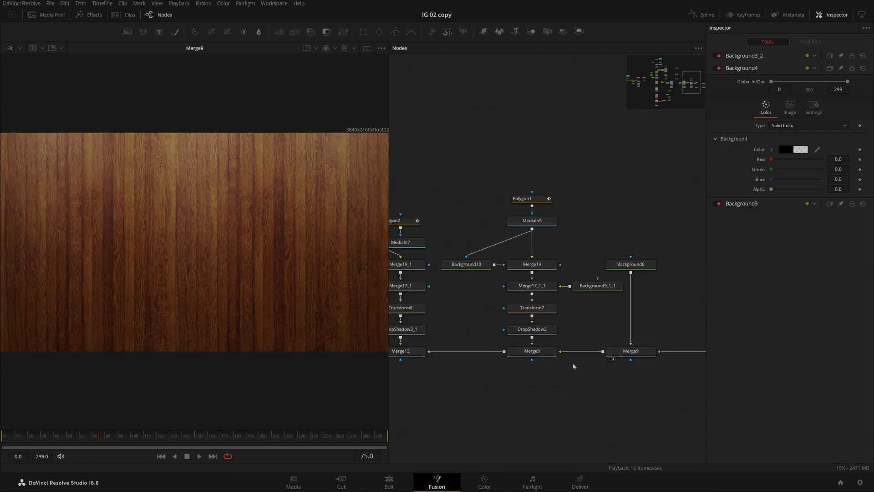
View Merge8's output to examine the newspaper placed over the wooden table.
drag(532, 351, 140, 297)
drag(129, 248, 168, 251)
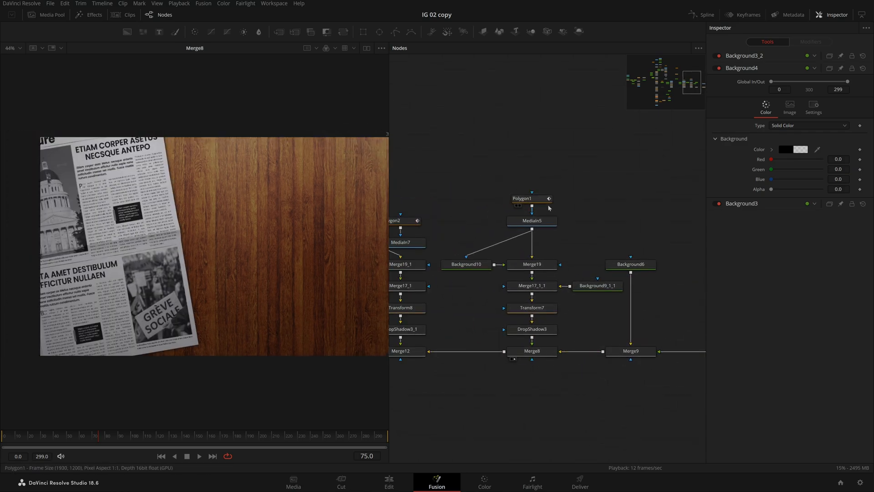
key(ctrl+f)
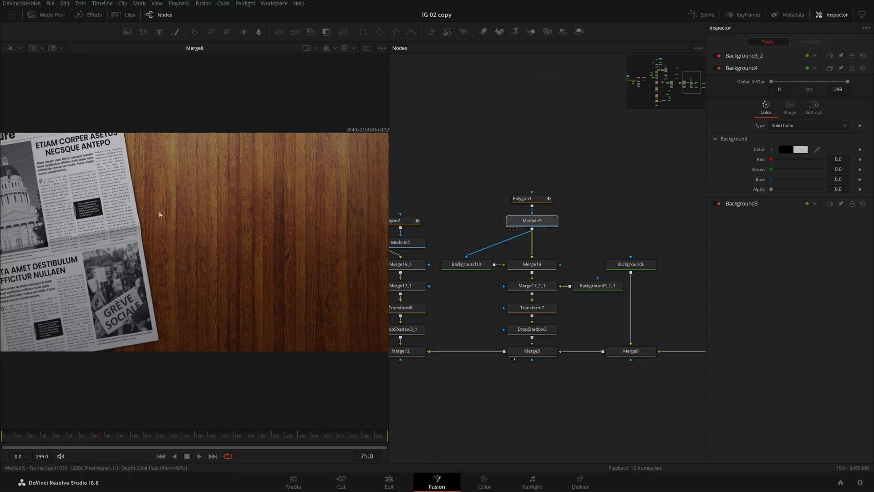
View MediaIn5 with the Polygon1 mask switched off and back on, and view the shaded newspaper at Merge19.
key(1)
click(547, 202)
key(ctrl+p)
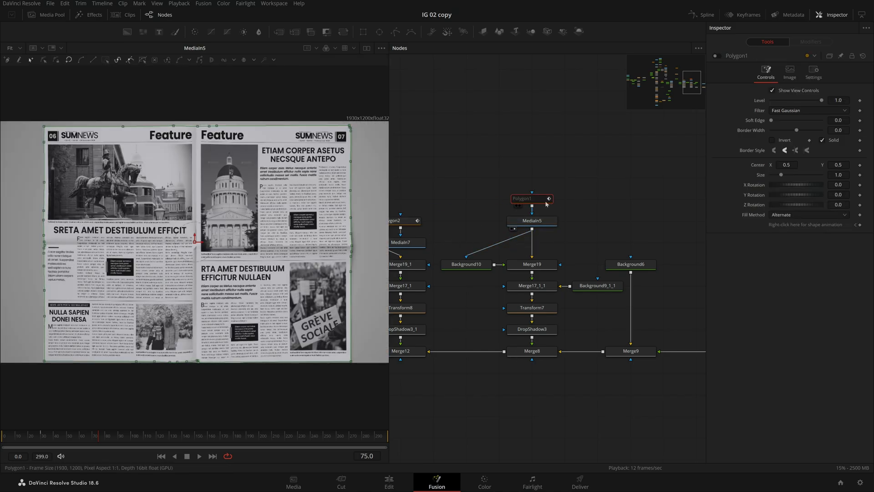
key(ctrl+z)
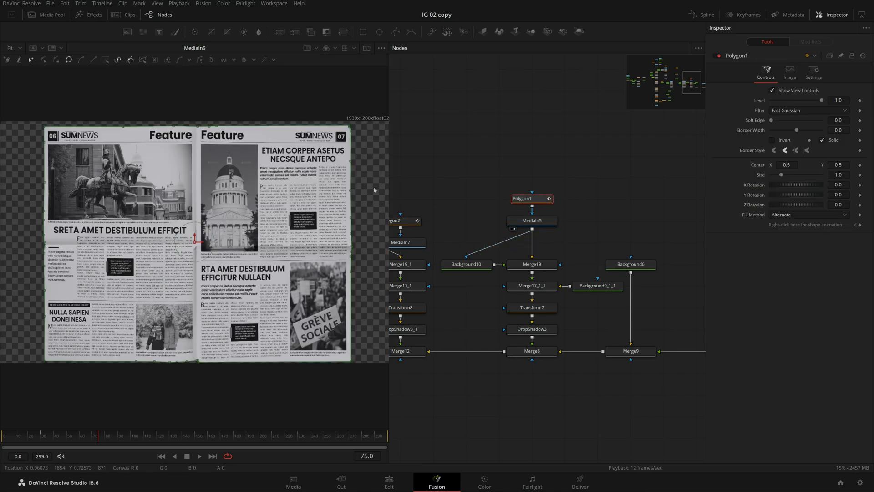
drag(534, 265, 181, 237)
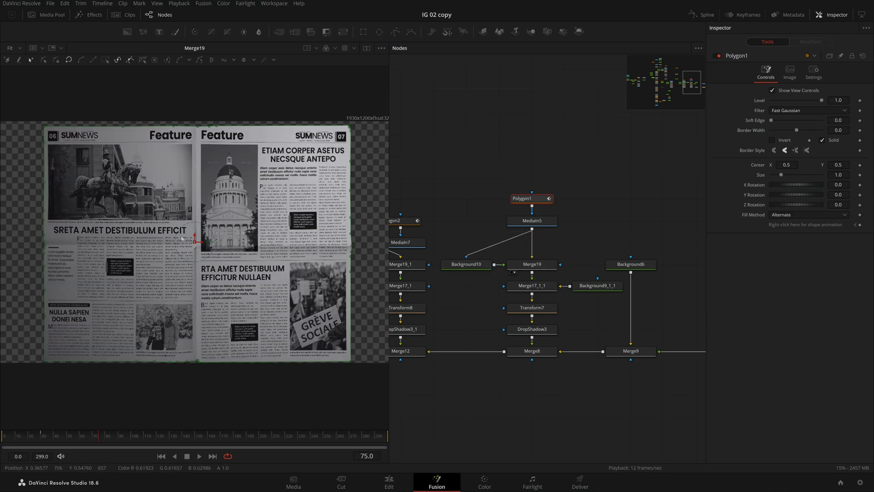
Examine Background10's gradient and Merge19's apply mode, and view the newspaper branch through Merge17_1_1 and DropShadow3 to Merge8.
click(466, 264)
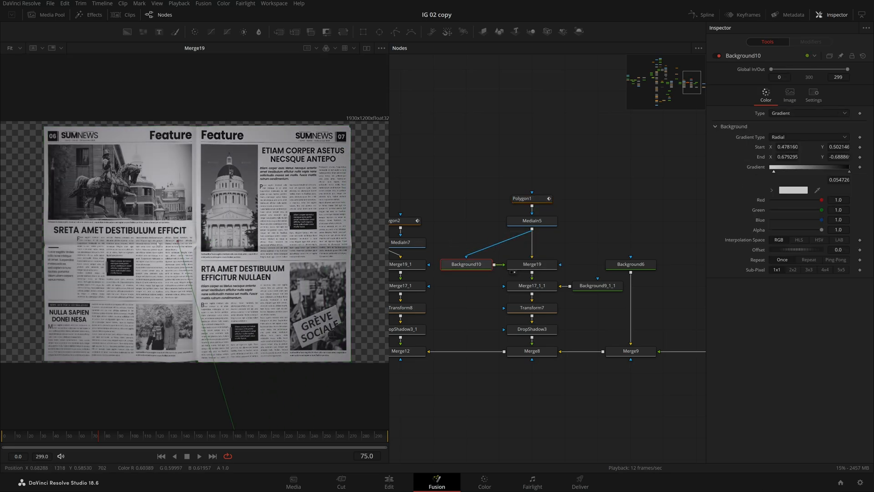
click(537, 264)
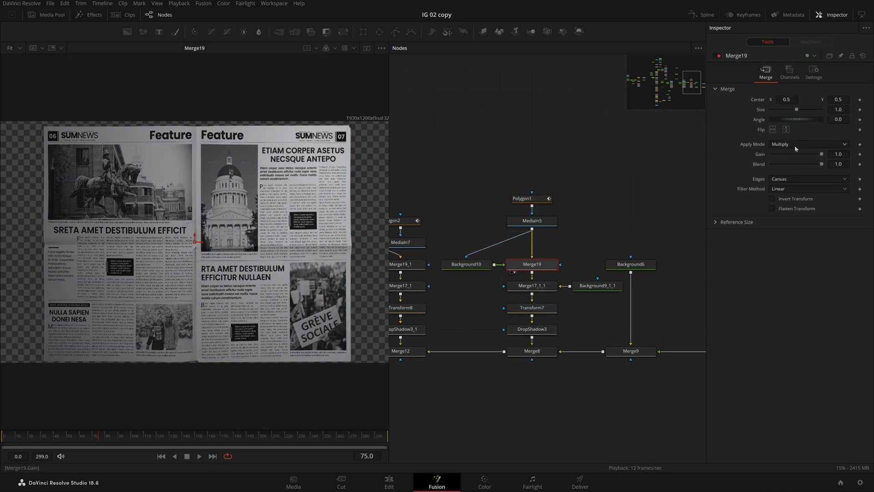
key(1)
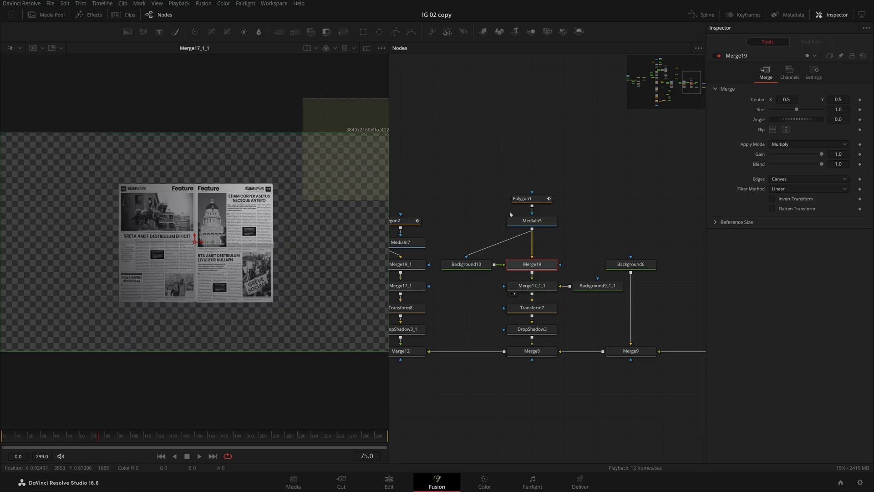
key(1)
drag(527, 332, 191, 310)
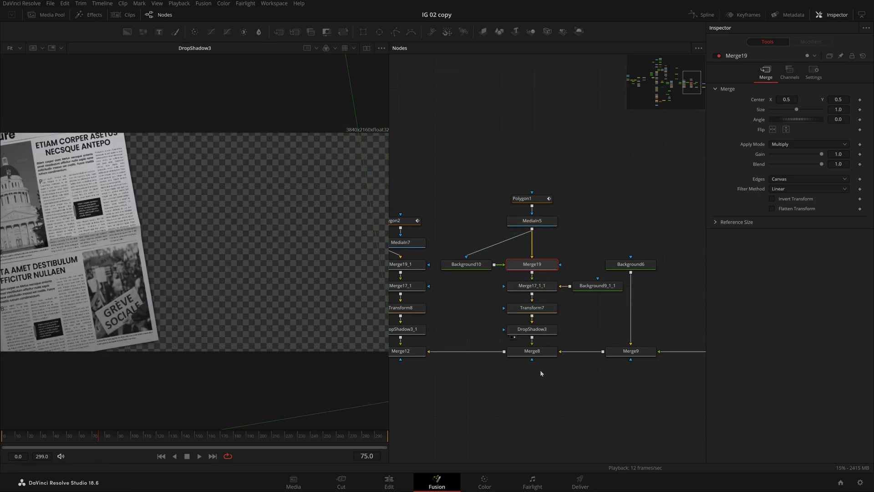
drag(535, 351, 187, 305)
View MediaIn7 with the Polygon2 mask switched off and back on.
drag(490, 412, 572, 419)
drag(482, 249, 129, 225)
click(478, 227)
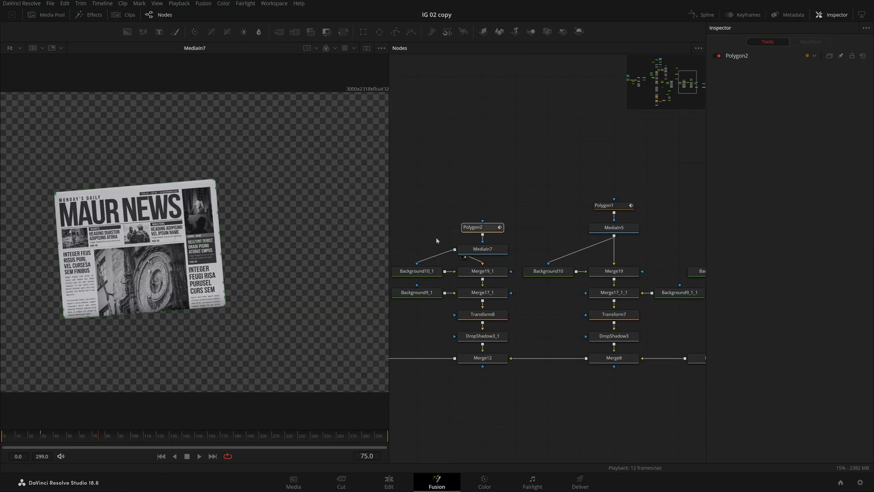
key(ctrl+p)
key(ctrl+p)
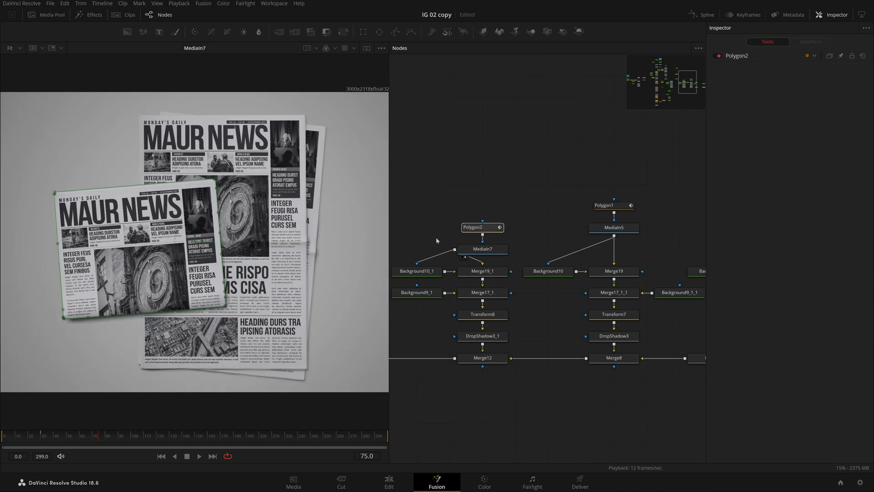
View the second newspaper's Merge17_1, Transform8, DropShadow3_1 and Merge12 outputs in turn.
click(465, 300)
click(464, 322)
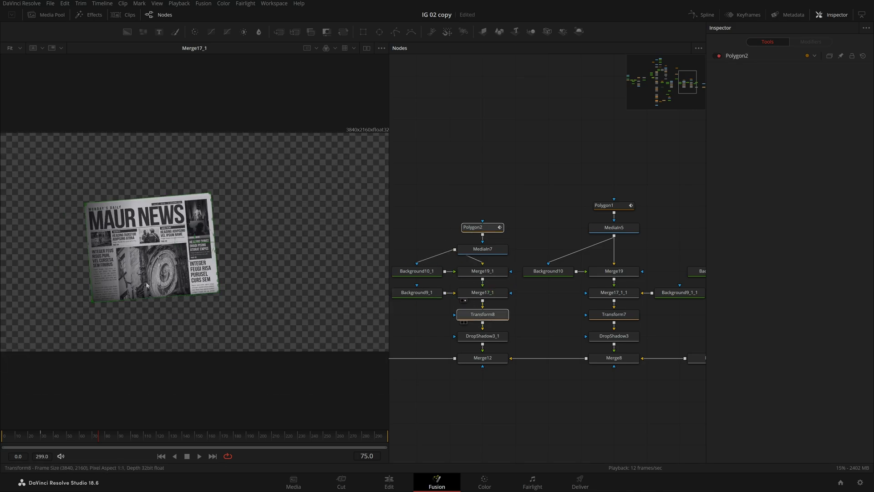
click(464, 344)
click(464, 365)
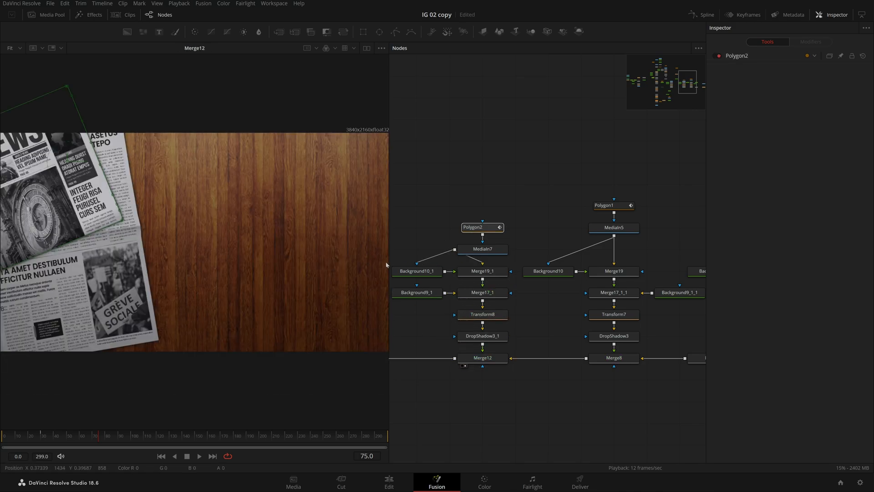
Move the start of Background10_1's radial gradient to about X 0.484, Y 0.515 on the newspaper at Merge19_1.
click(418, 274)
drag(57, 97, 37, 104)
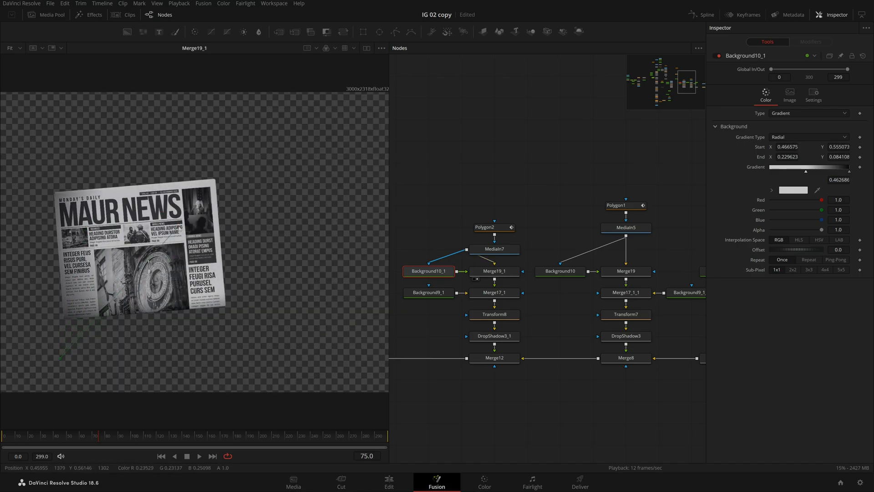
Trace the pen branch, viewing MediaIn8, Merge4_2_1_1, Merge17 and Transform11, and view the pen over the newspapers at Merge16.
drag(521, 331, 584, 271)
drag(492, 351, 705, 352)
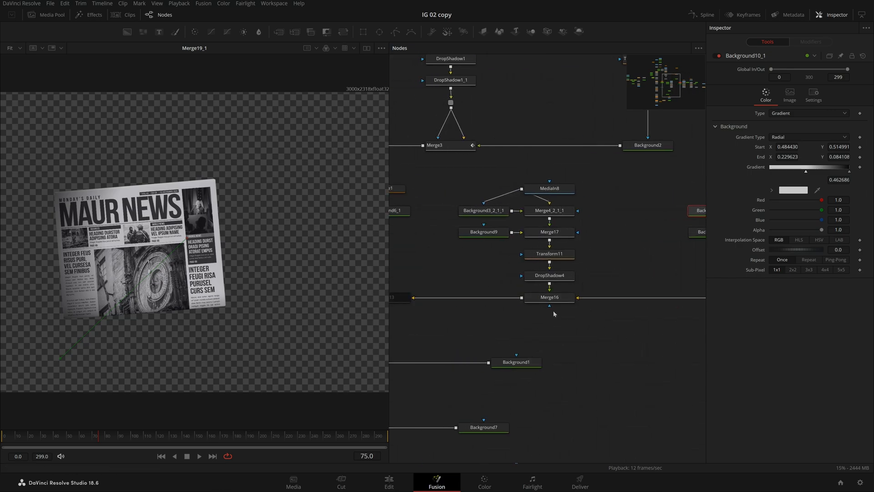
drag(546, 297, 319, 246)
drag(546, 188, 337, 198)
drag(565, 210, 209, 219)
drag(569, 233, 245, 259)
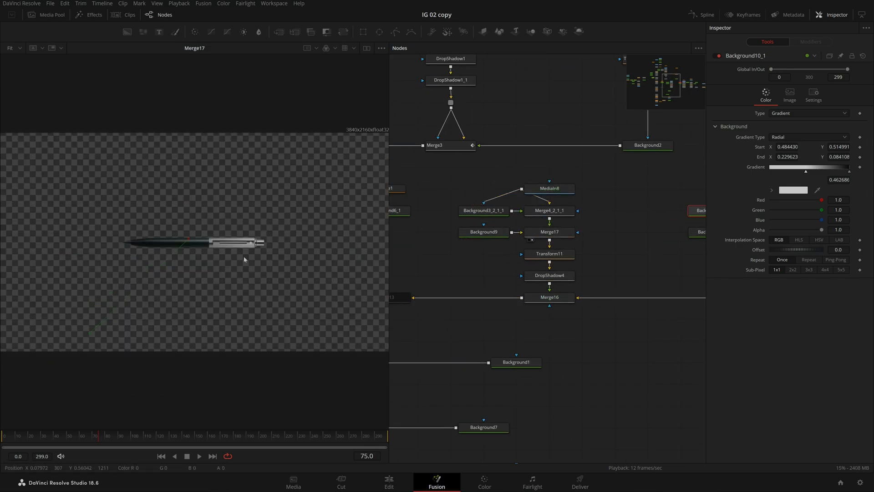
drag(564, 255, 185, 251)
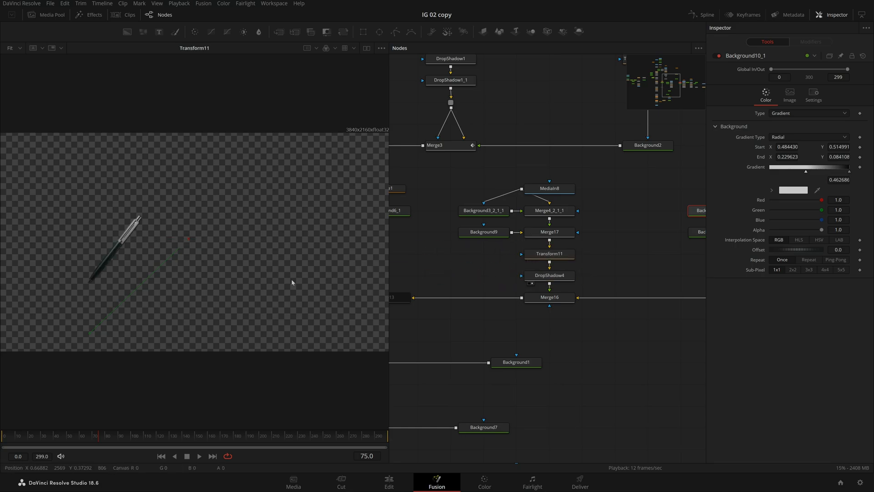
drag(558, 297, 364, 319)
Enable the Merge13 node and view its output over the table scene.
drag(440, 329, 576, 328)
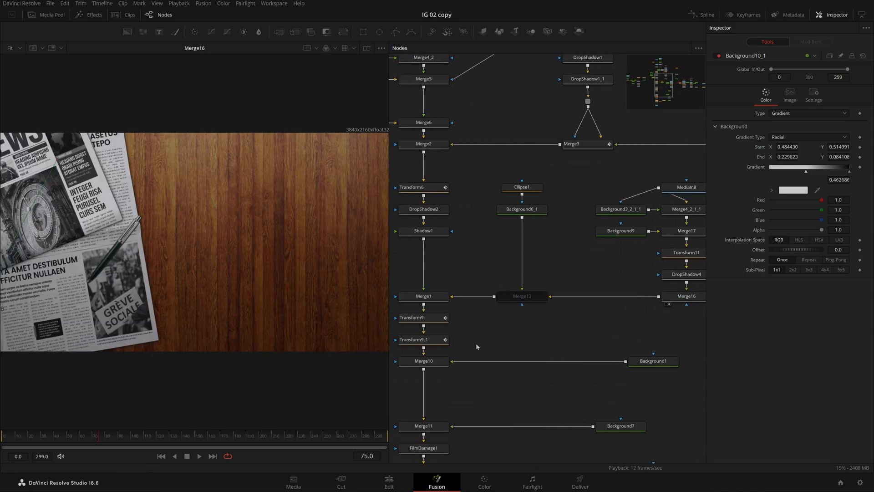
drag(476, 347, 546, 344)
drag(624, 166, 599, 347)
click(605, 293)
key(ctrl+p)
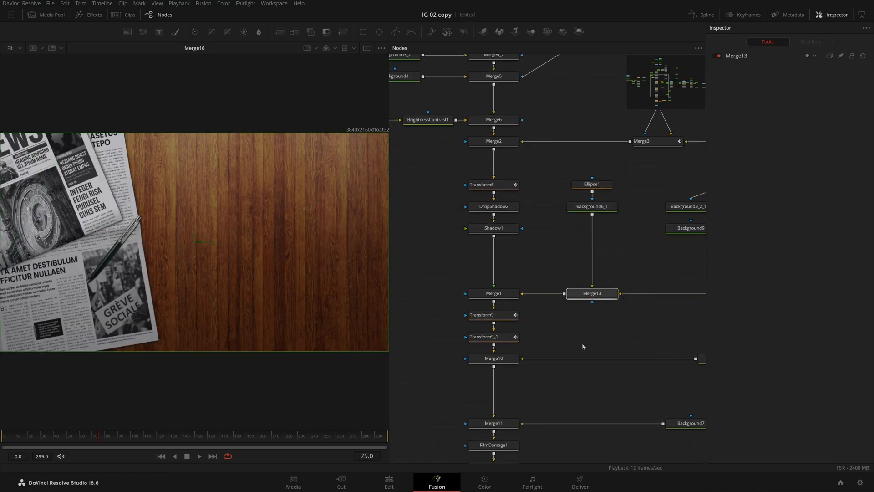
key(1)
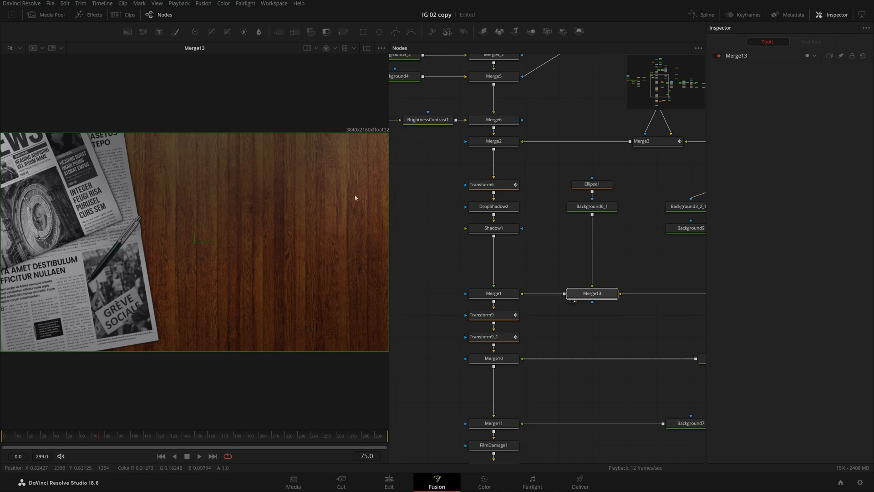
Check Background6_1 and lower the Ellipse1 mask's level to 0.472.
click(592, 206)
click(592, 184)
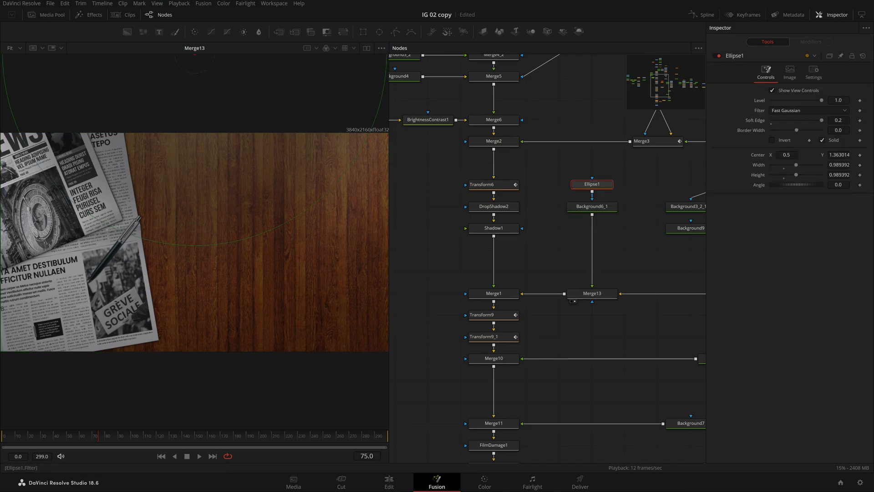
drag(821, 100, 795, 100)
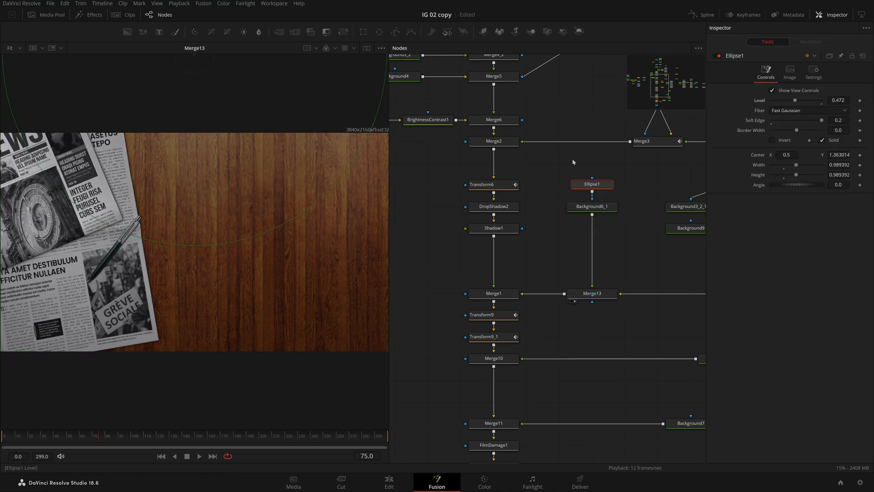
Disable Ellipse1, Background6_1 and Merge13 together, and view the book on the table at Merge1.
drag(634, 174, 560, 359)
key(ctrl+p)
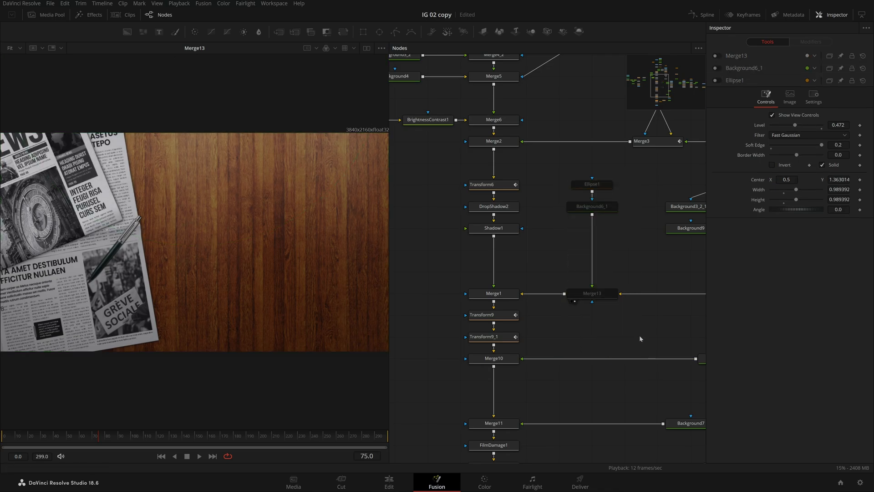
drag(539, 295, 168, 269)
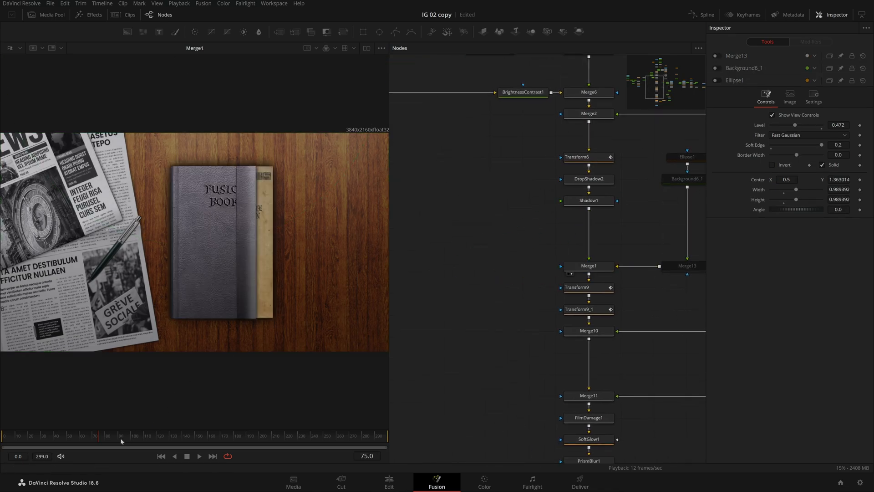
Compare Transform9 and Transform9_1 at the start of the animation, and scrub to frame 68 to review the camera move.
drag(98, 440, 4, 464)
drag(594, 288, 330, 355)
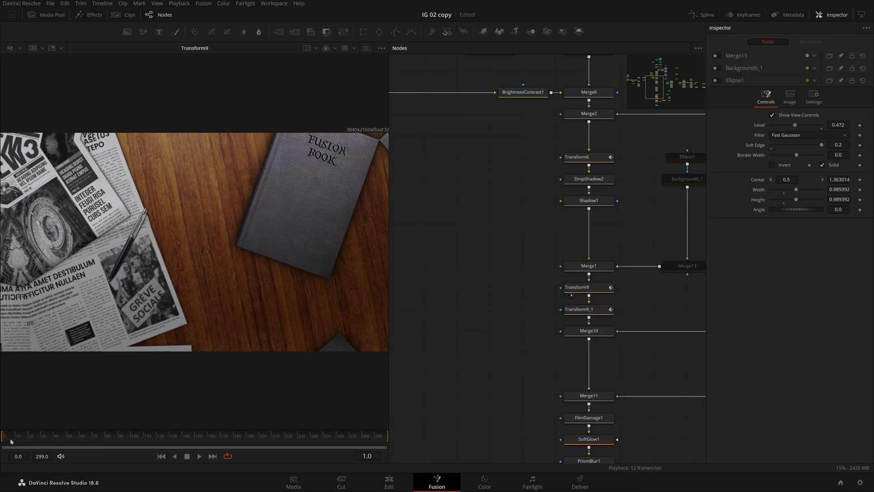
mouse_move(10, 441)
mouse_down()
mouse_move(103, 441)
mouse_move(1, 442)
mouse_up()
drag(600, 311, 318, 363)
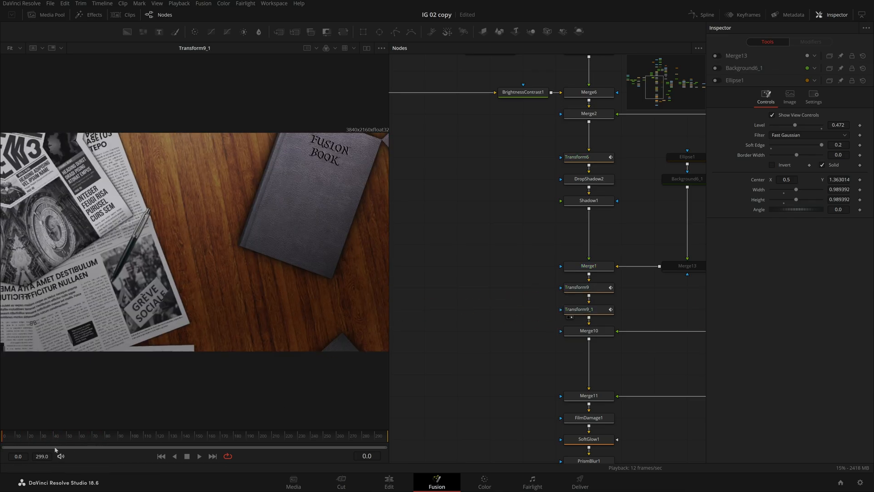
drag(27, 439, 90, 441)
Examine the Shake modifier on Transform9_1's Center and move to frame 224.
click(600, 310)
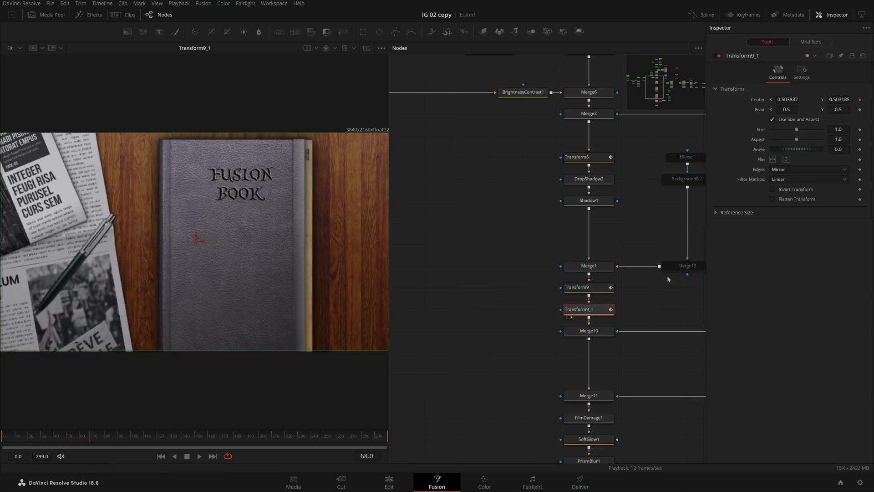
right_click(764, 104)
click(749, 177)
click(289, 437)
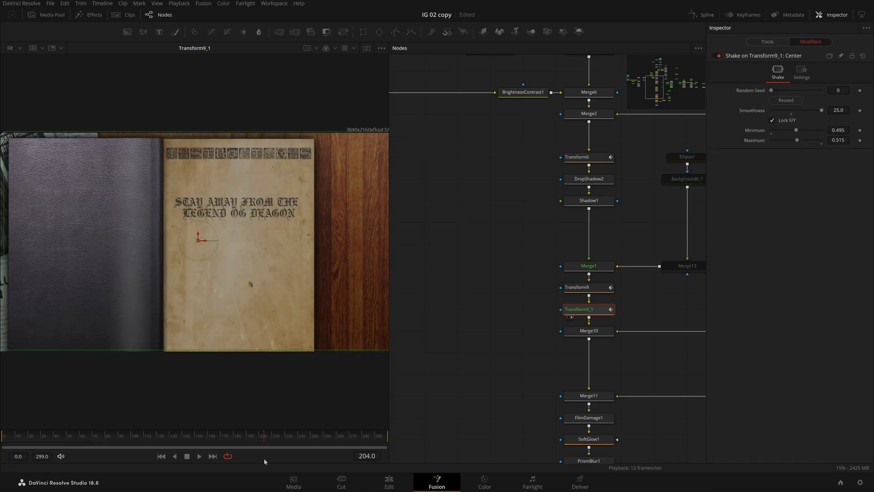
View Merge10's output and examine Background1's gradient color stops and Merge10's merge settings.
click(573, 338)
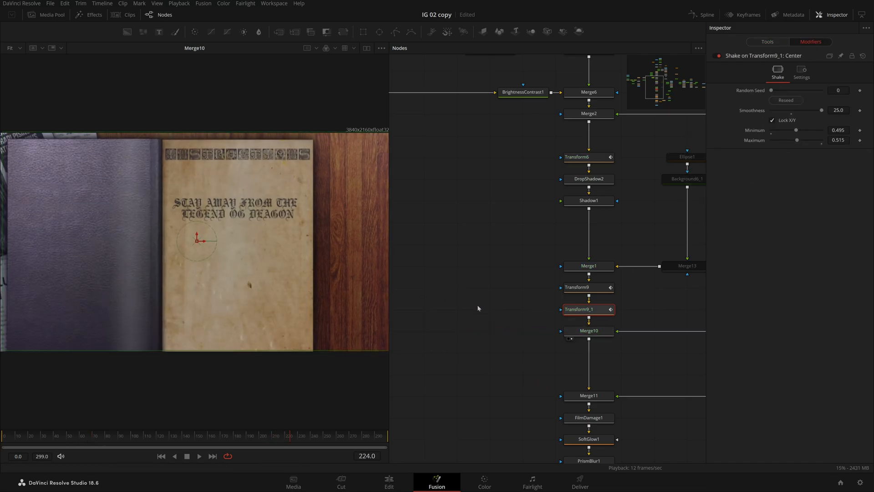
scroll(496, 352, right, 3)
drag(692, 331, 626, 331)
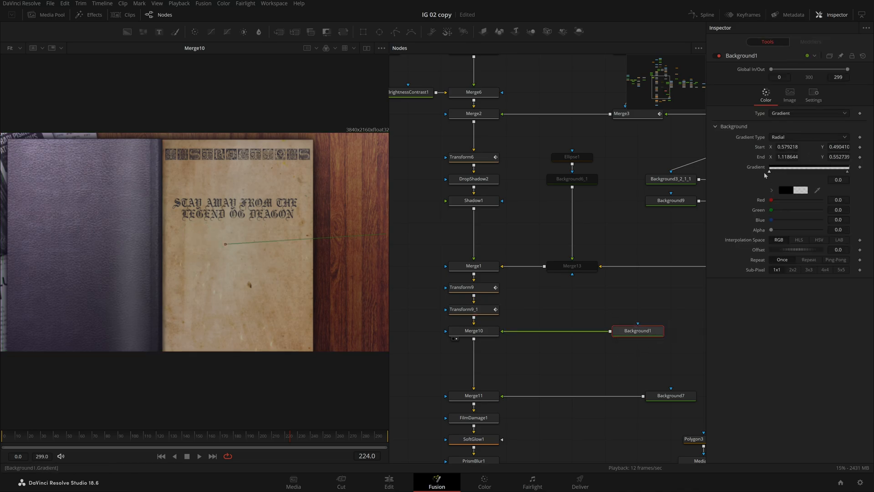
click(848, 172)
drag(482, 316, 560, 267)
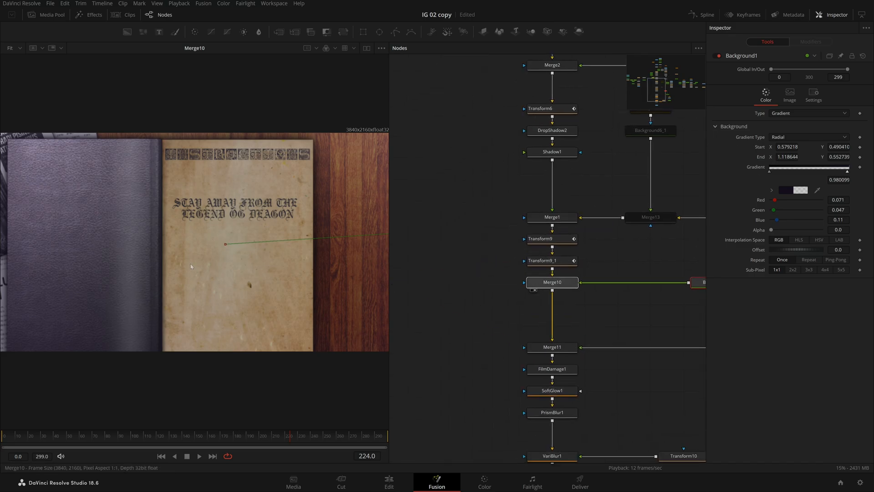
click(547, 282)
View Merge11's output and examine the radial gradient settings of Background7.
drag(567, 306, 533, 248)
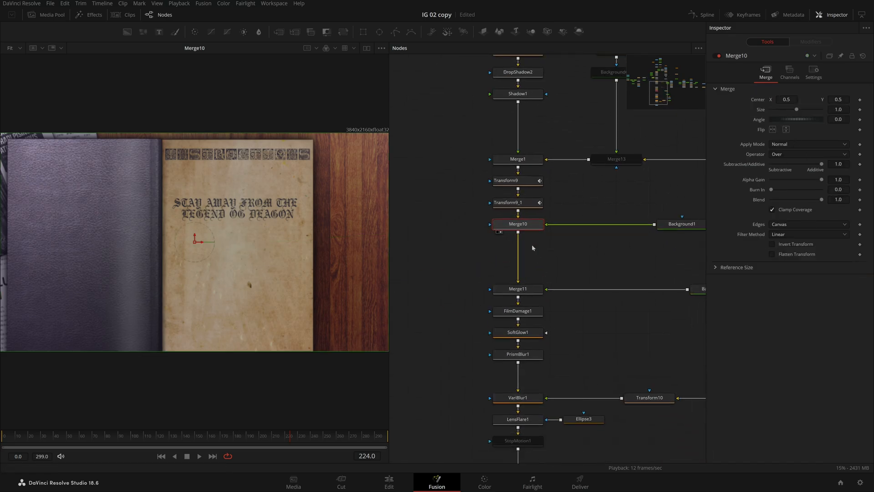
click(500, 296)
drag(646, 298, 536, 298)
click(618, 290)
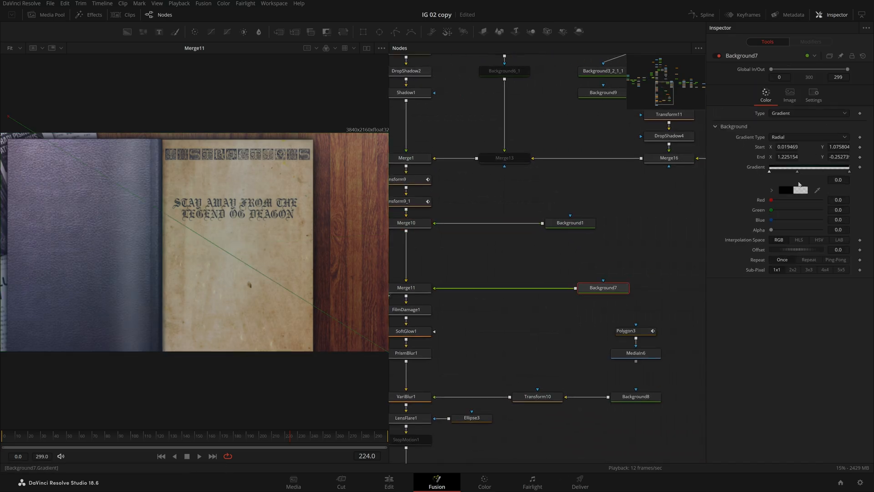
View FilmDamage1, examine its dirt and scratch settings, and scrub the animation to frame 228.
drag(462, 318, 529, 287)
click(472, 278)
scroll(814, 387, down, 1)
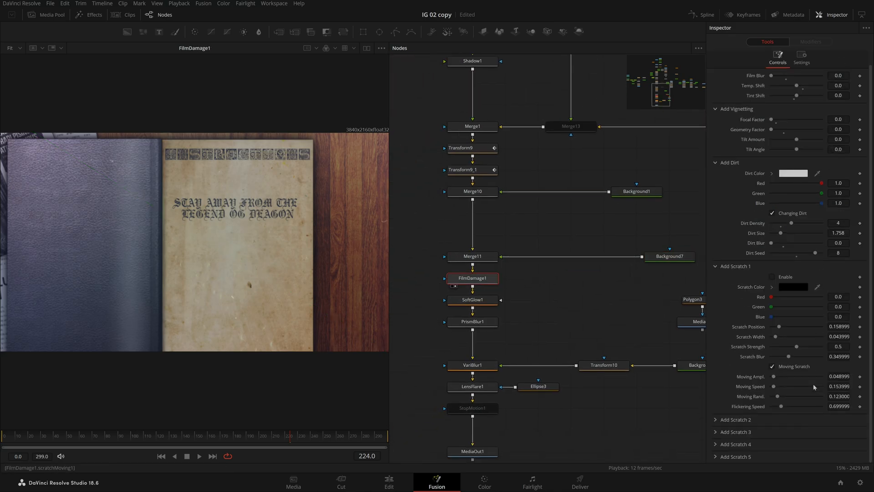
scroll(828, 213, up, 1)
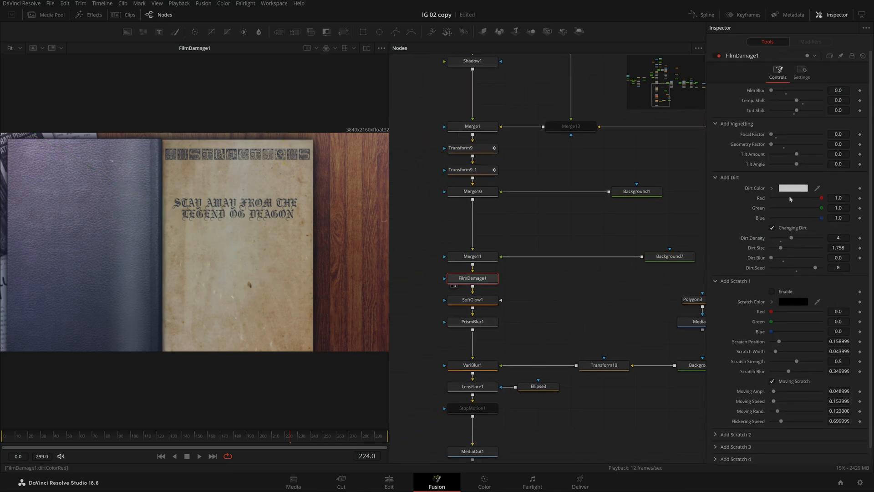
click(293, 437)
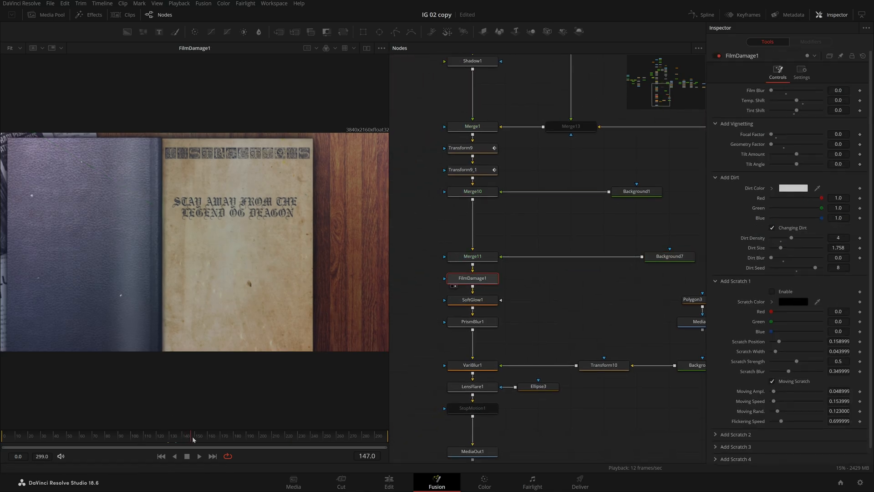
mouse_move(293, 438)
mouse_down()
mouse_move(327, 437)
mouse_move(295, 438)
mouse_up()
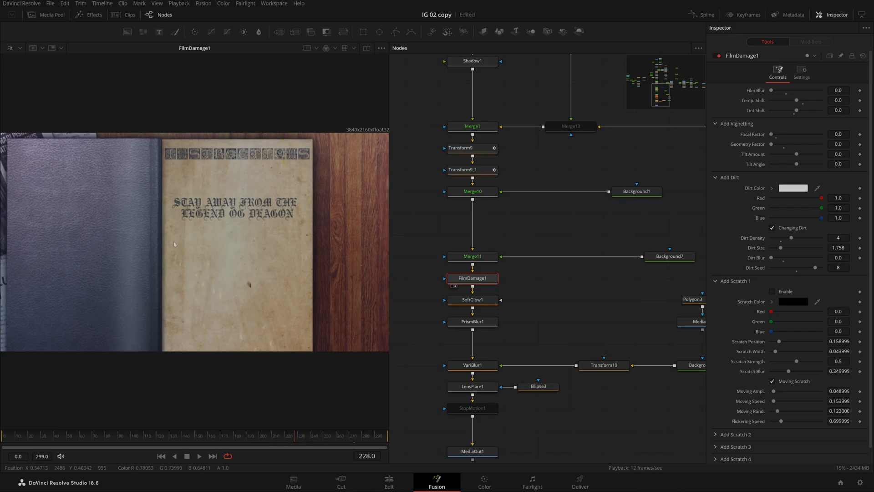
View SoftGlow1's output with its glow settings, and view PrismBlur1's output.
drag(476, 299, 525, 276)
click(525, 278)
key(1)
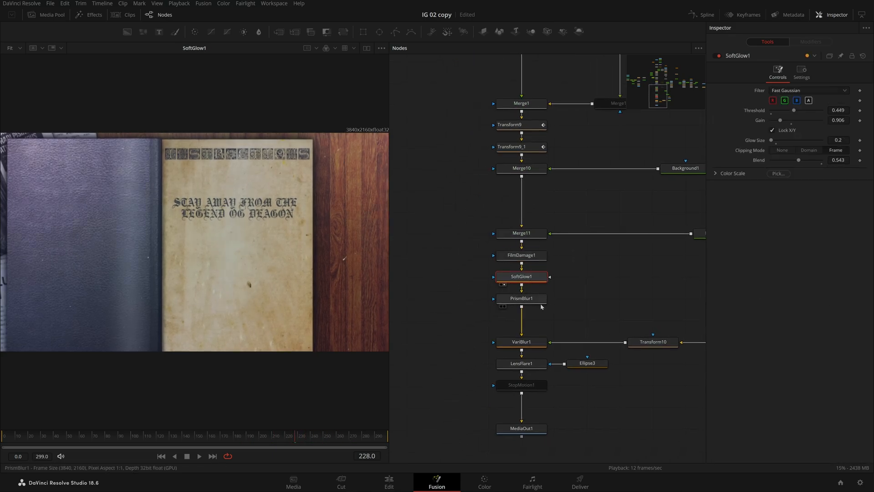
click(504, 305)
Make room above PrismBlur1, view SoftGlow1 at frame 123, and paste a copy of SoftGlow1 after it with Glow Size 26.8.
drag(531, 300, 530, 321)
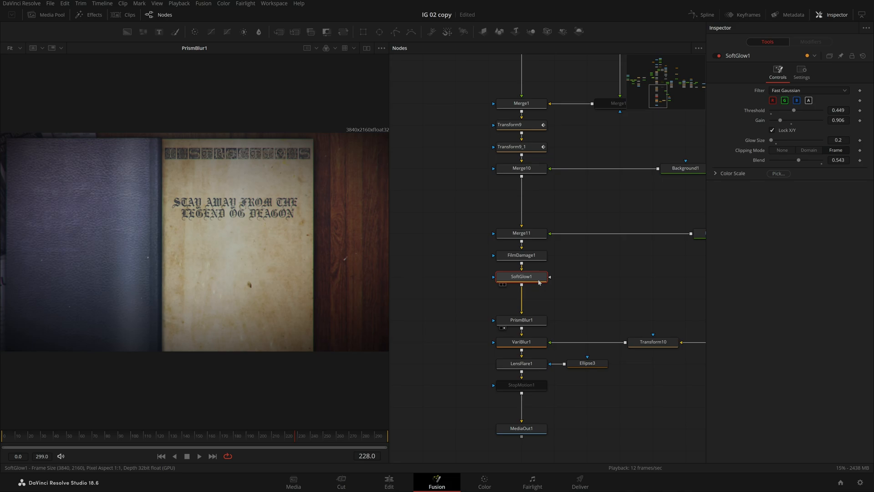
key(1)
drag(82, 438, 160, 440)
key(ctrl+v)
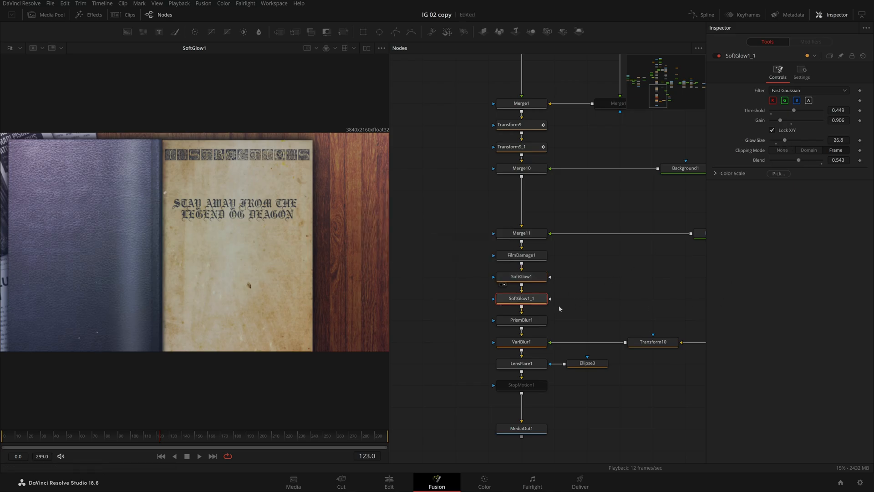
Disable SoftGlow1_1, view PrismBlur1's output, and examine its aberration and vignette settings.
click(502, 328)
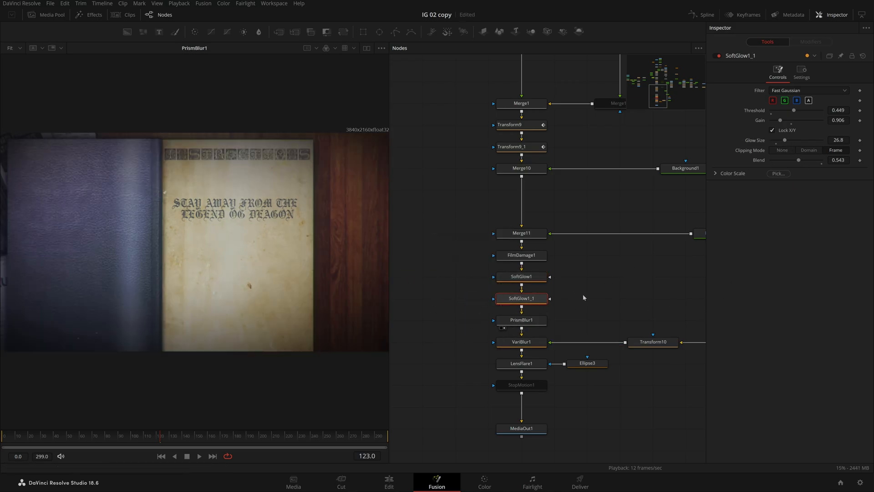
key(ctrl+p)
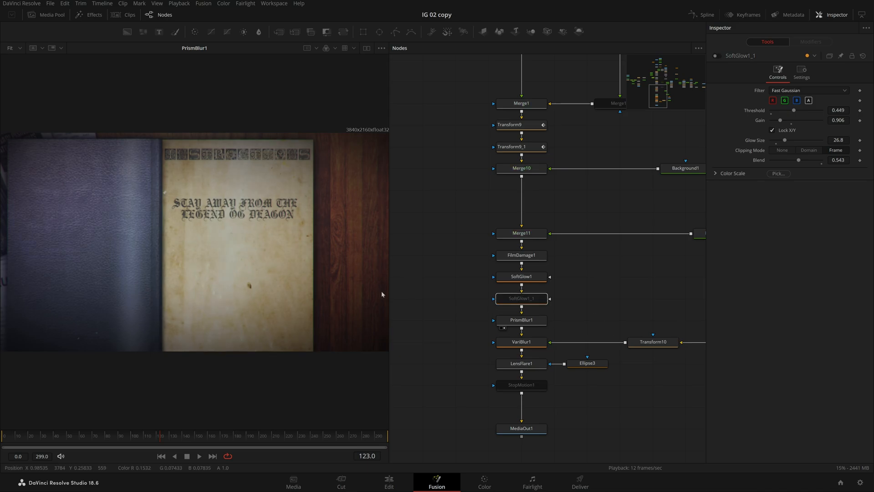
click(528, 320)
click(539, 342)
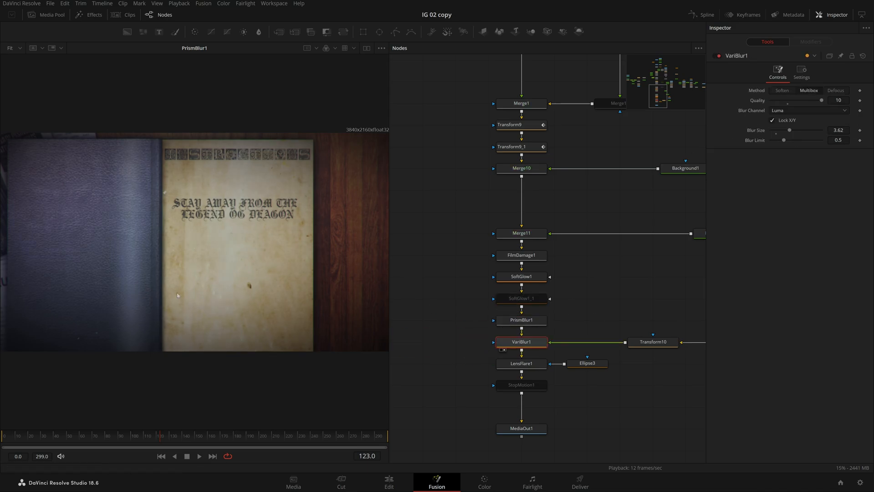
key(1)
key(1)
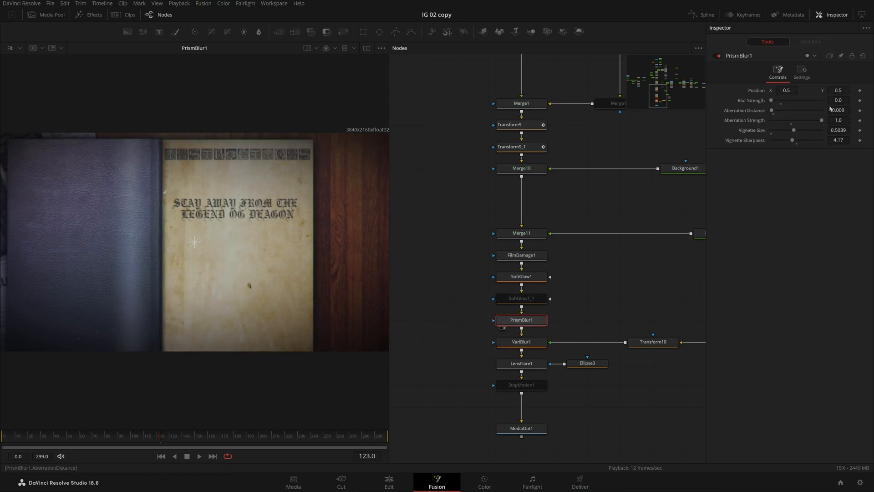
scroll(645, 264, down, 2)
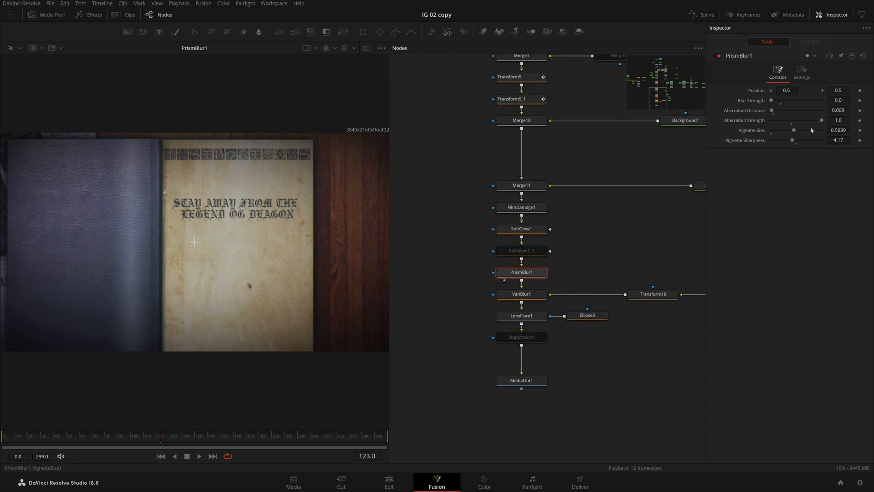
View VariBlur1's output and examine its method, blur size and blur limit settings.
click(523, 294)
key(1)
drag(498, 246, 406, 248)
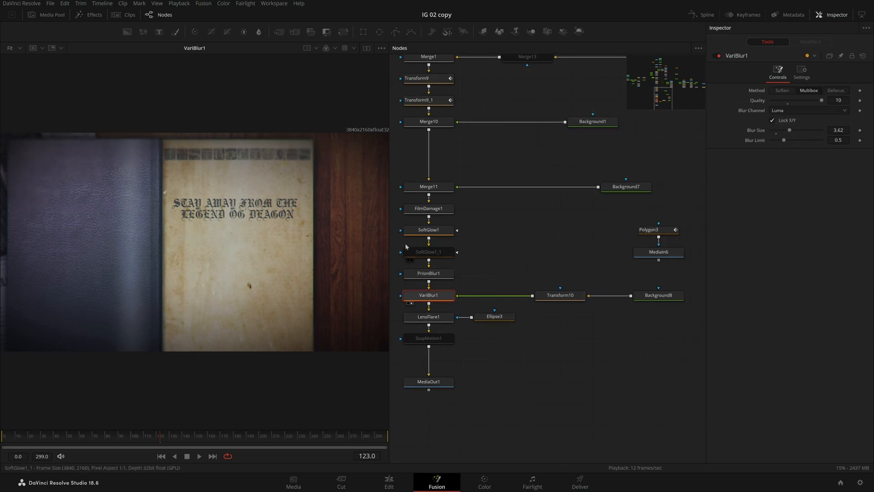
Inspect the radial gradient of Background8 and the scaling of Transform10 that feed VariBlur1, ending on VariBlur1's output.
click(662, 295)
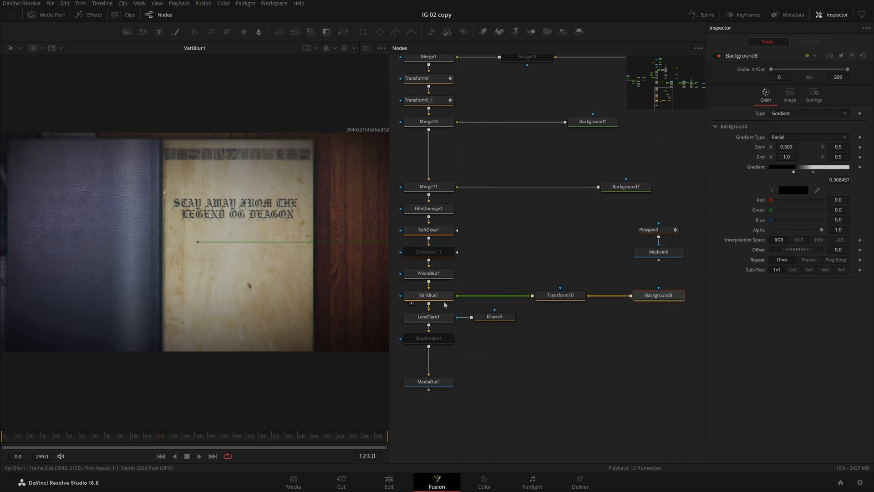
key(1)
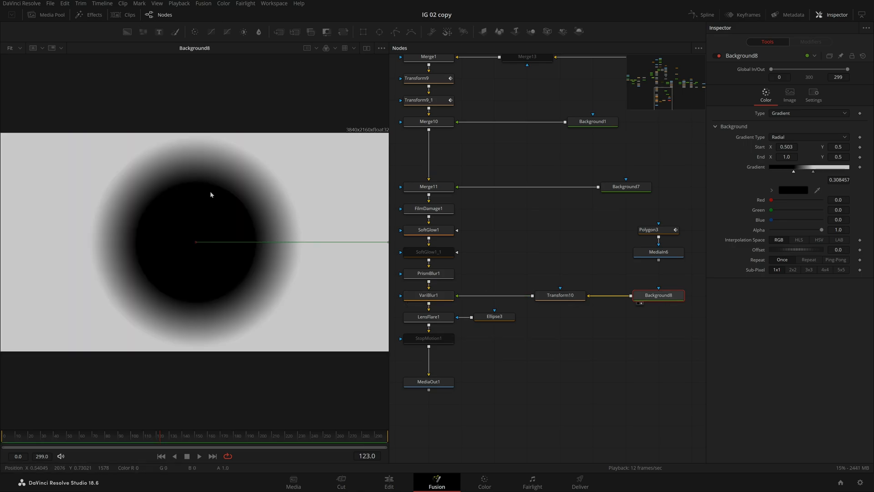
key(1)
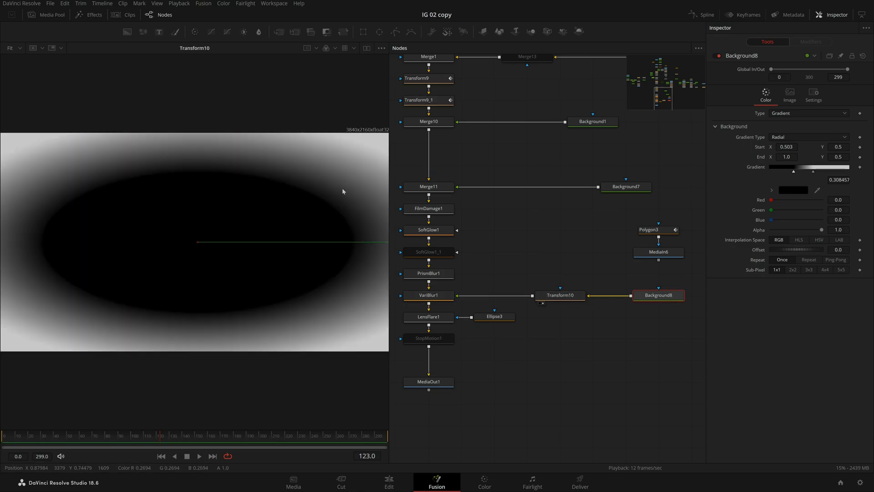
click(560, 295)
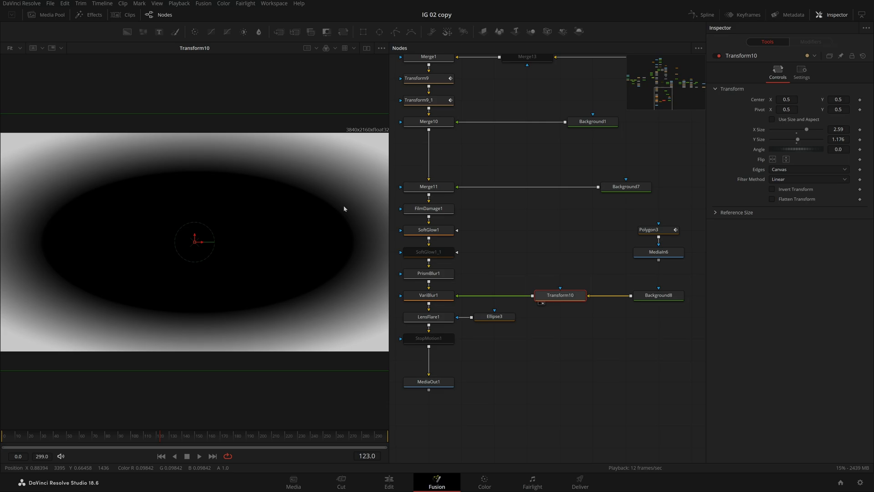
drag(521, 249, 572, 237)
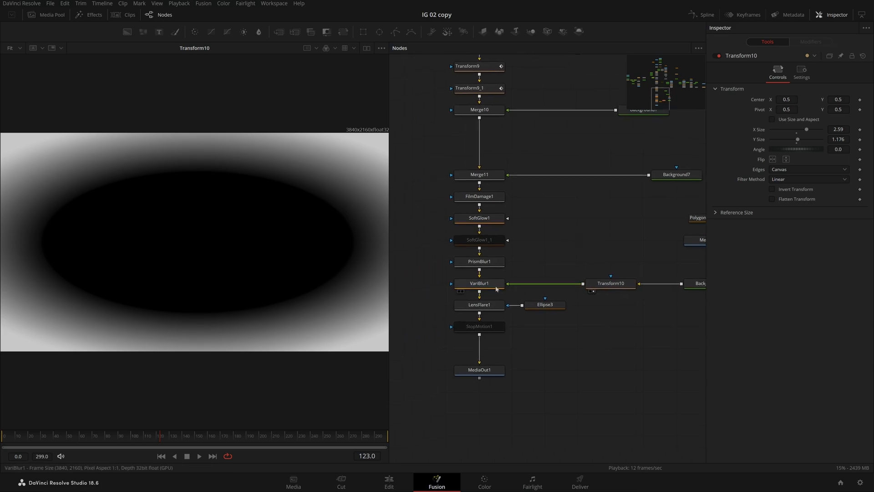
drag(495, 286, 315, 263)
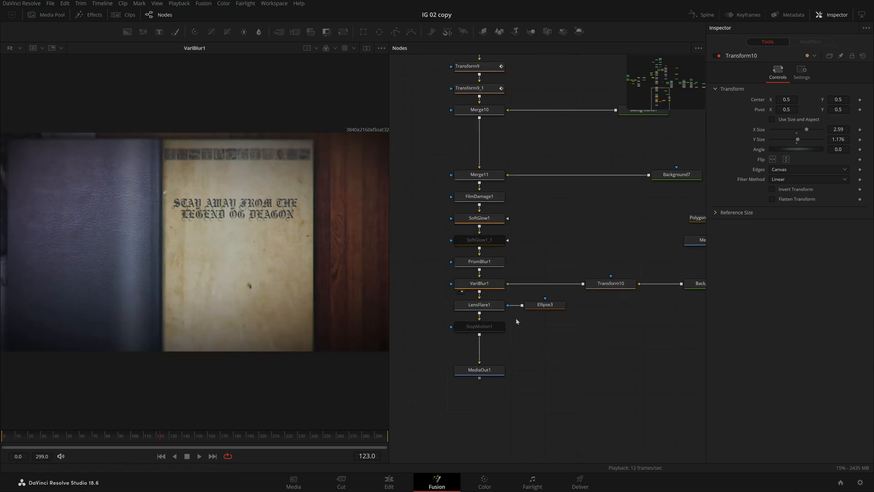
View LensFlare1's output, compare it with the Ellipse3 mask disabled and enabled, and examine the lens flare settings.
click(492, 305)
key(1)
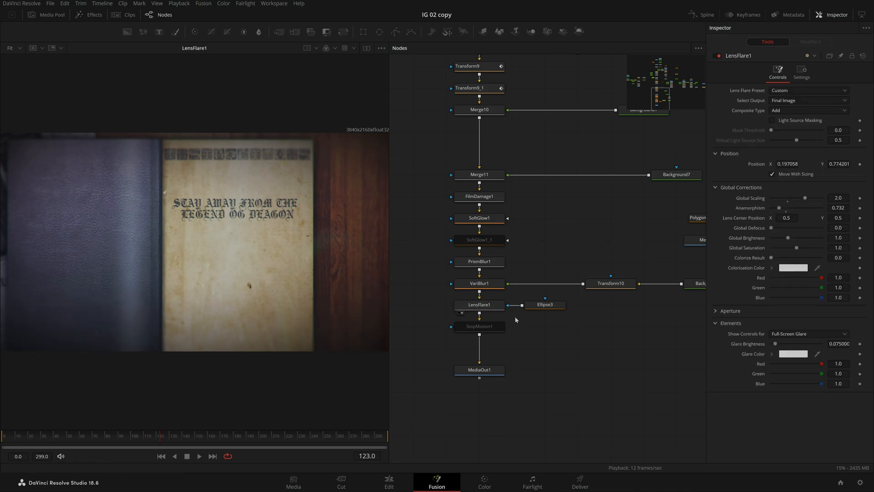
click(542, 305)
key(ctrl+p)
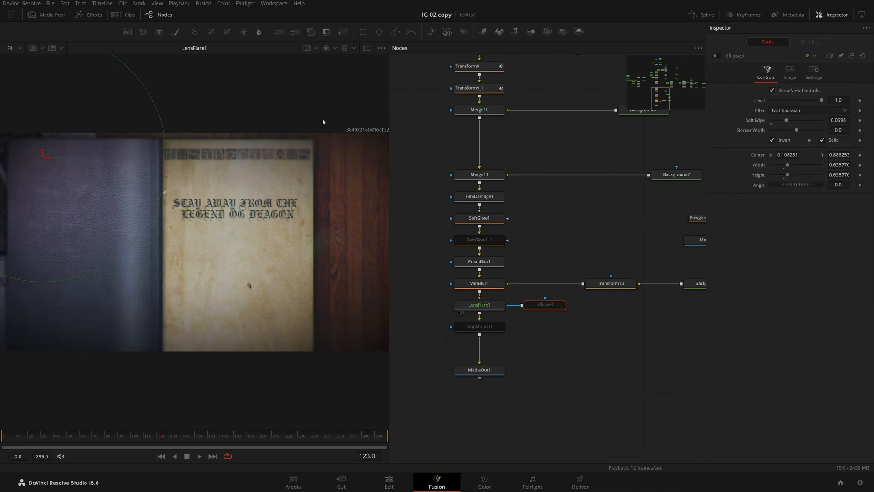
click(716, 56)
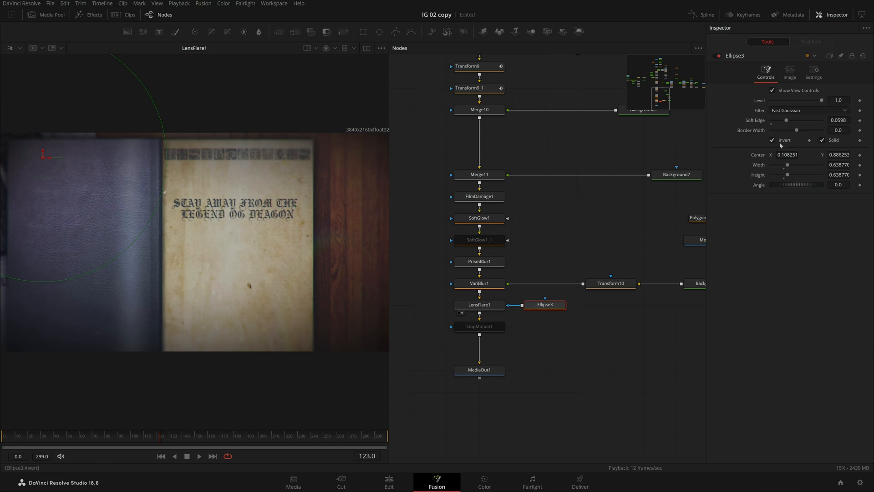
click(454, 320)
click(469, 305)
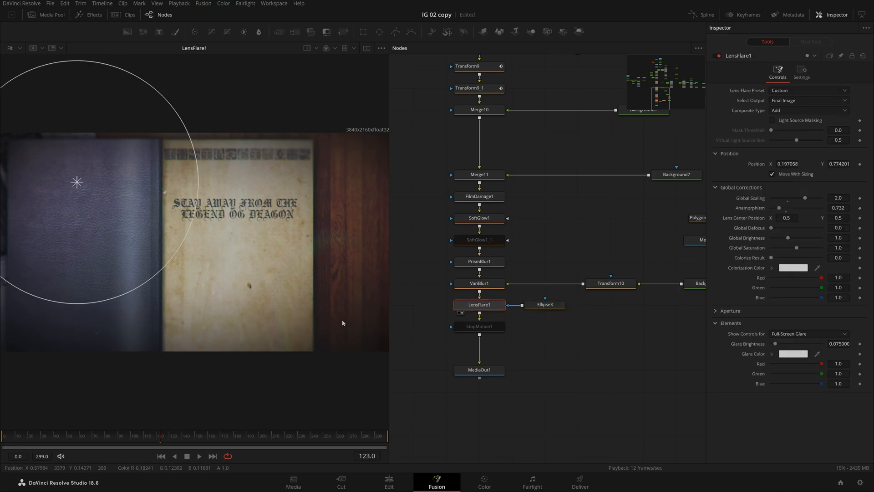
Temporarily enable StopMotion1 to examine its Frame Repeat setting, disable it again, and view MediaOut1's output.
click(492, 314)
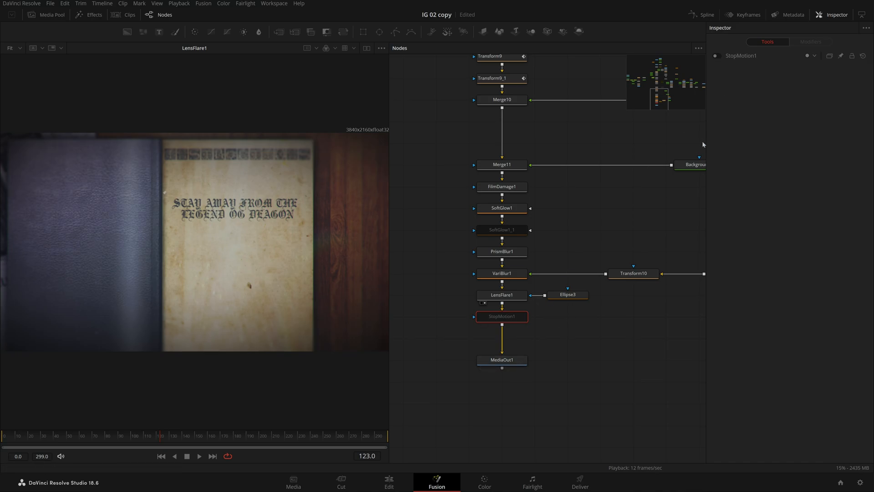
click(717, 55)
click(743, 58)
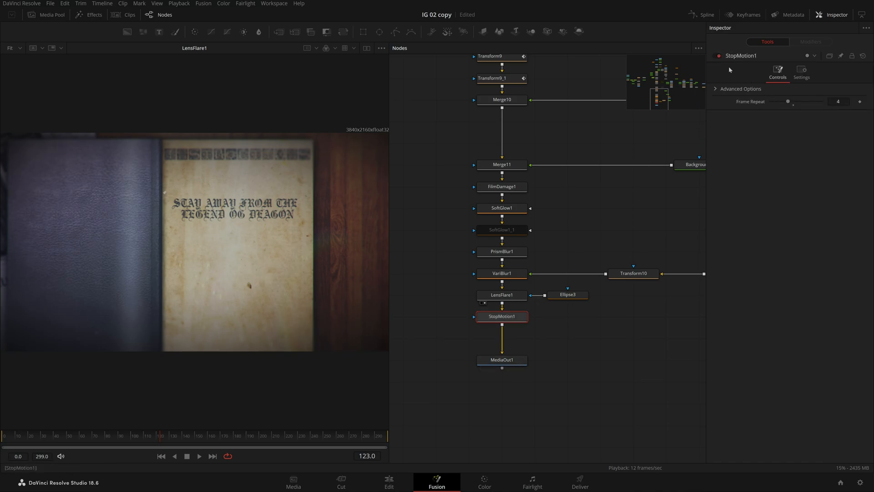
click(716, 56)
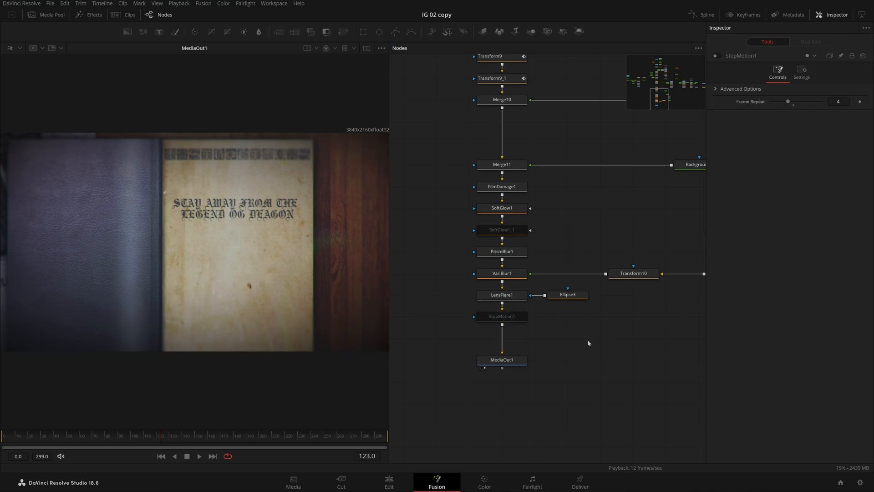
Show the final output at frame 0 beside the entire node tree, with the Inspector hidden and the node area widened.
key(Home)
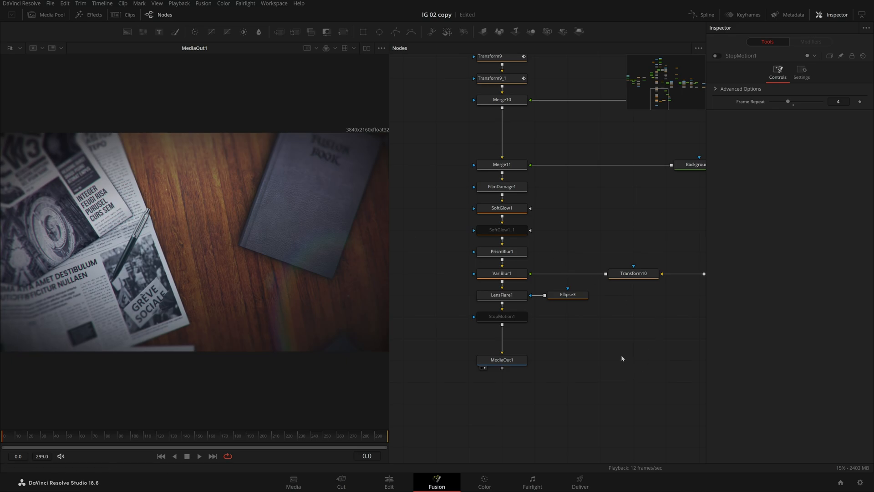
drag(621, 358, 620, 357)
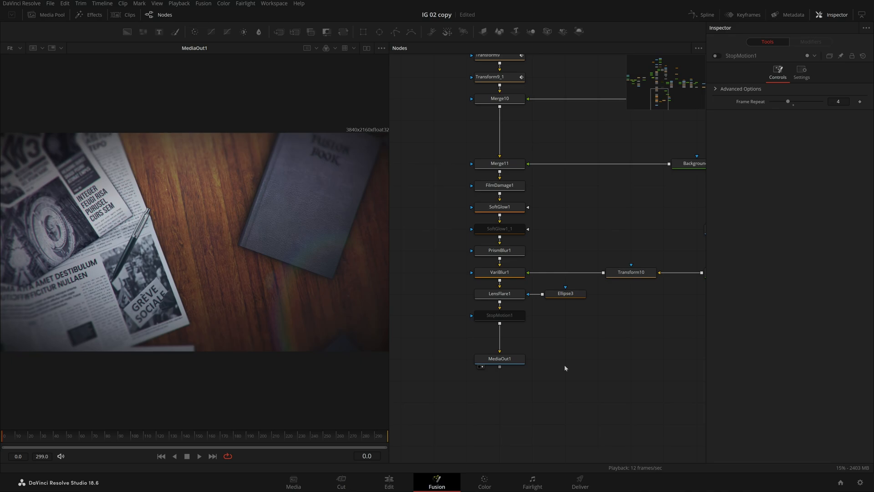
scroll(569, 364, down, 10)
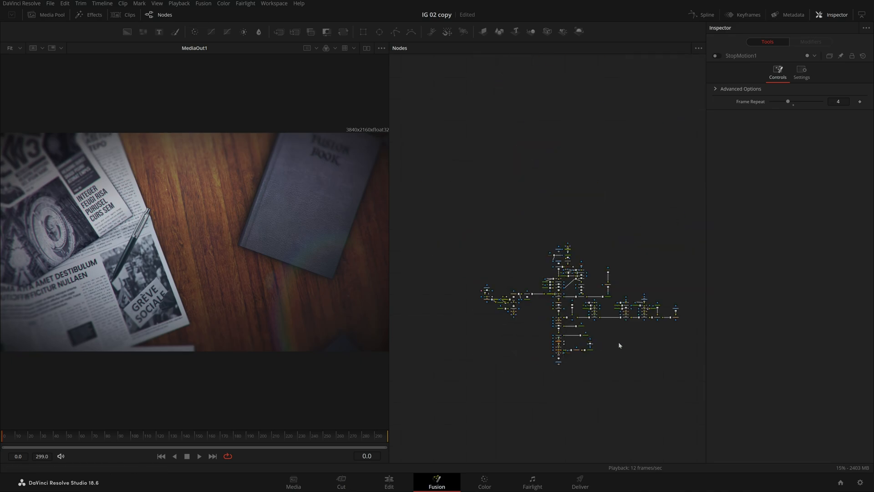
drag(618, 342, 599, 296)
scroll(598, 297, up, 3)
click(835, 15)
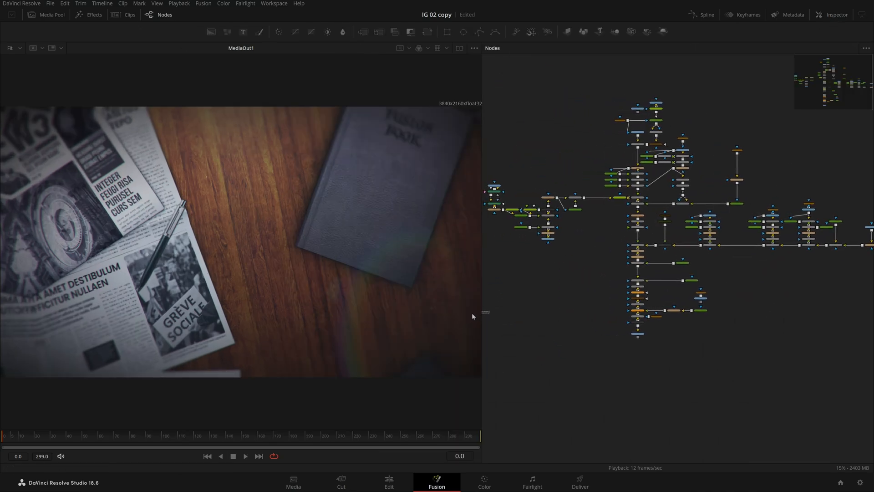
drag(482, 318, 467, 322)
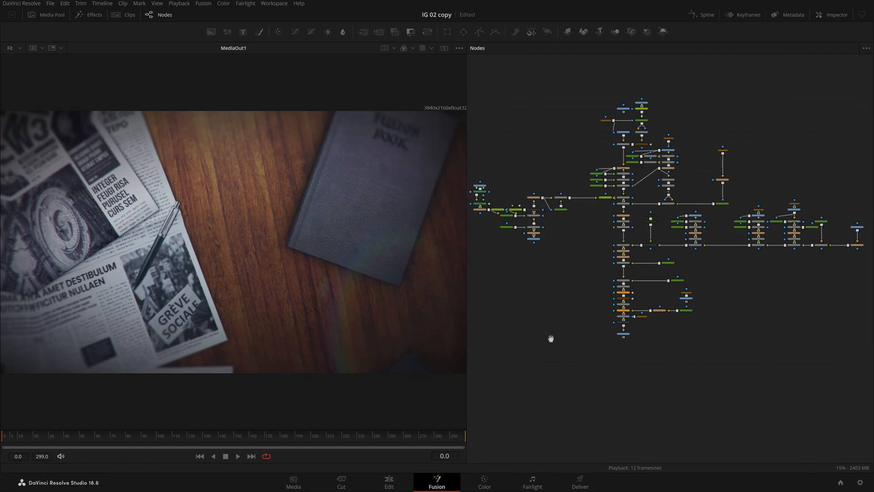